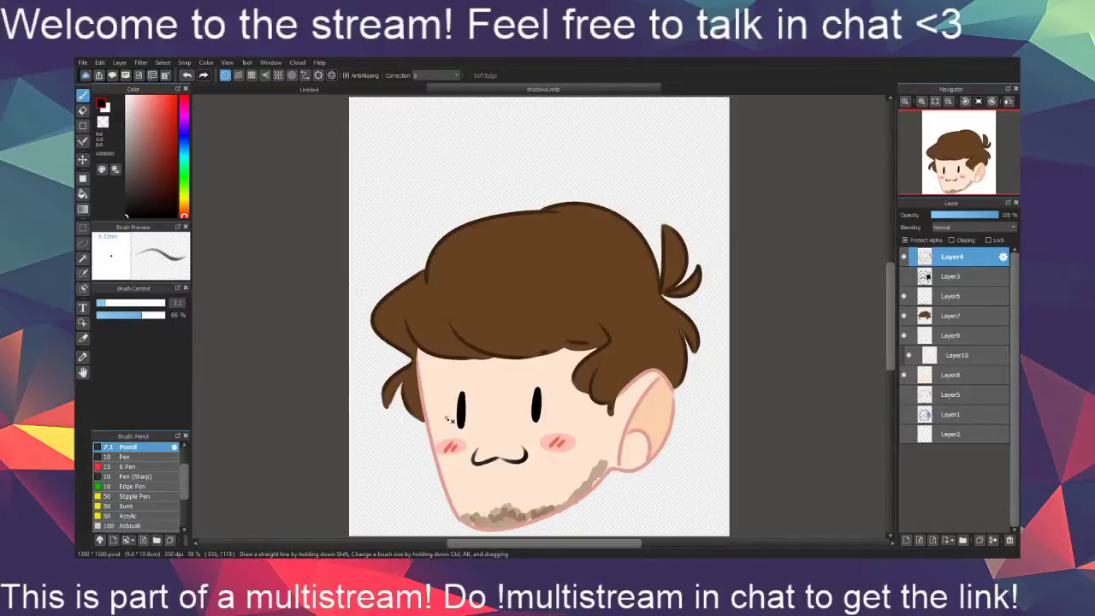
Lasso-select the hair together with the upper forehead, following the fringe and passing above the ear
left_click(83, 243)
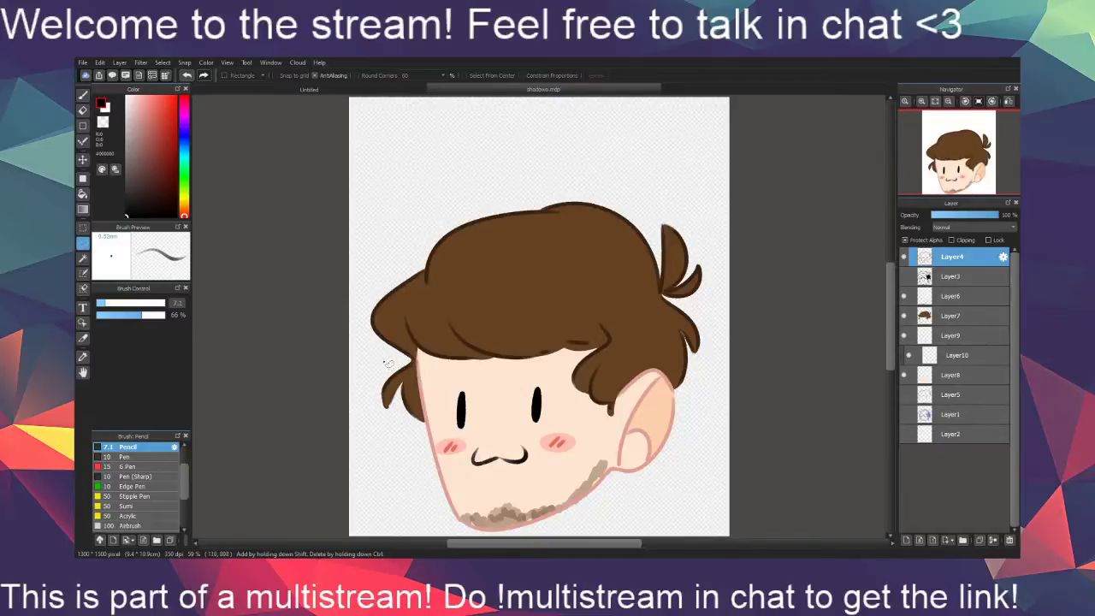
mouse_move(380, 361)
left_mouse_down()
mouse_move(542, 387)
mouse_move(611, 424)
mouse_move(622, 390)
mouse_move(646, 371)
mouse_move(669, 370)
mouse_move(697, 401)
mouse_move(731, 314)
mouse_move(695, 203)
mouse_move(467, 151)
mouse_move(364, 249)
mouse_move(376, 363)
left_mouse_up()
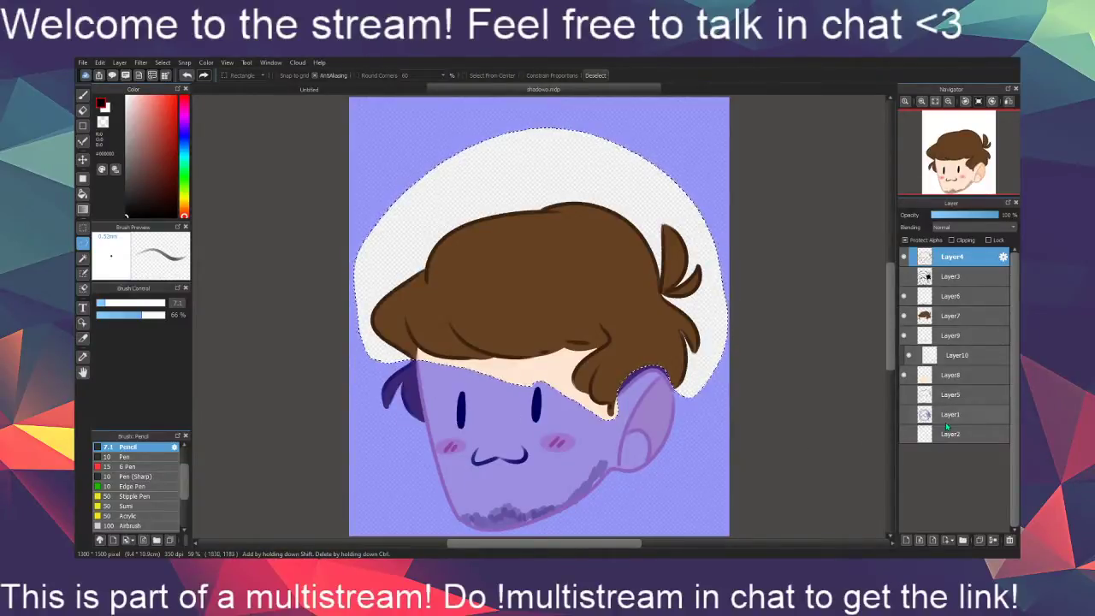
Create a layer folder above Layer5 and move Layer8, Layer9, Layer10, Layer7, Layer6 and Layer4 into it
left_click(948, 395)
left_click(963, 540)
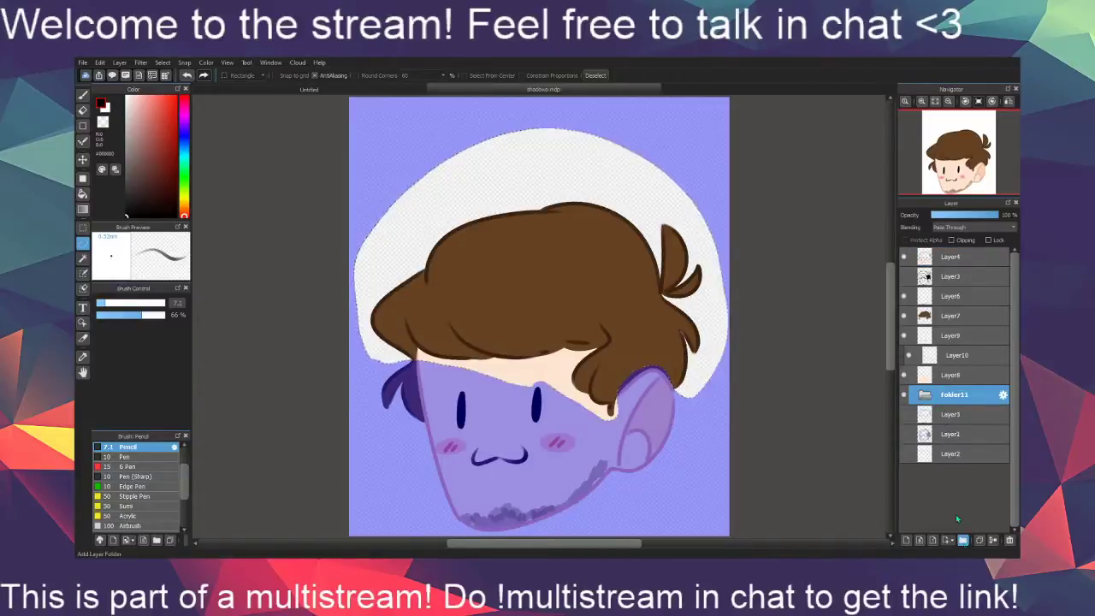
left_click_drag(949, 374, 940, 395)
mouse_move(948, 355)
left_mouse_down()
mouse_move(940, 396)
mouse_move(950, 358)
mouse_move(941, 336)
mouse_move(944, 362)
left_mouse_up()
left_click(961, 241)
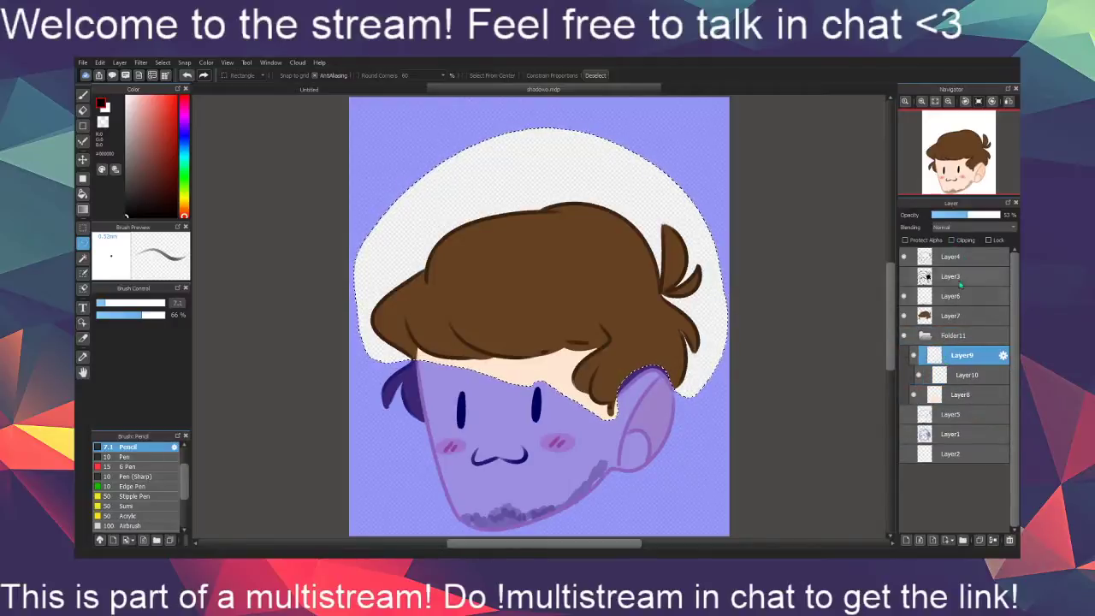
left_click_drag(948, 316, 947, 341)
left_click_drag(946, 297, 946, 321)
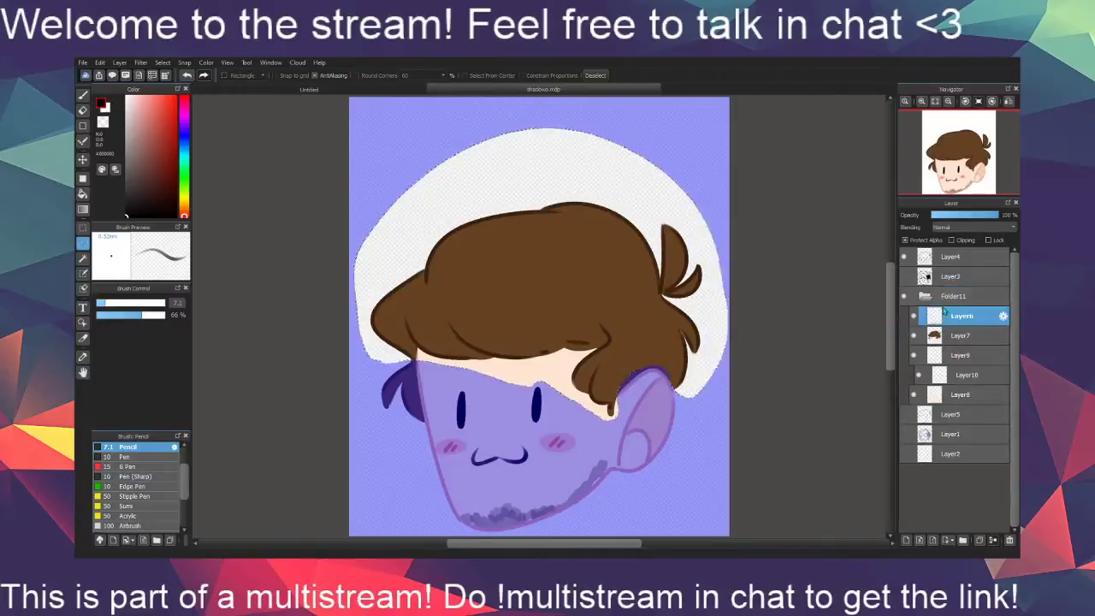
left_click_drag(941, 257, 943, 301)
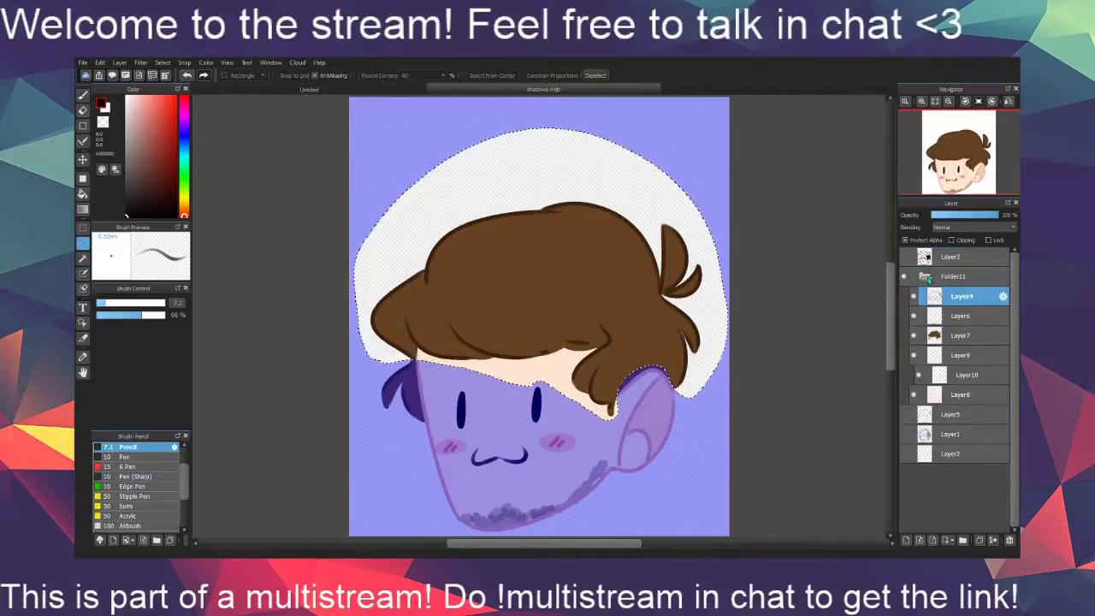
Try to stretch the selected hair upward by applying a free transform without perspective to the whole collapsed folder
left_click(925, 277)
key("ctrl+t")
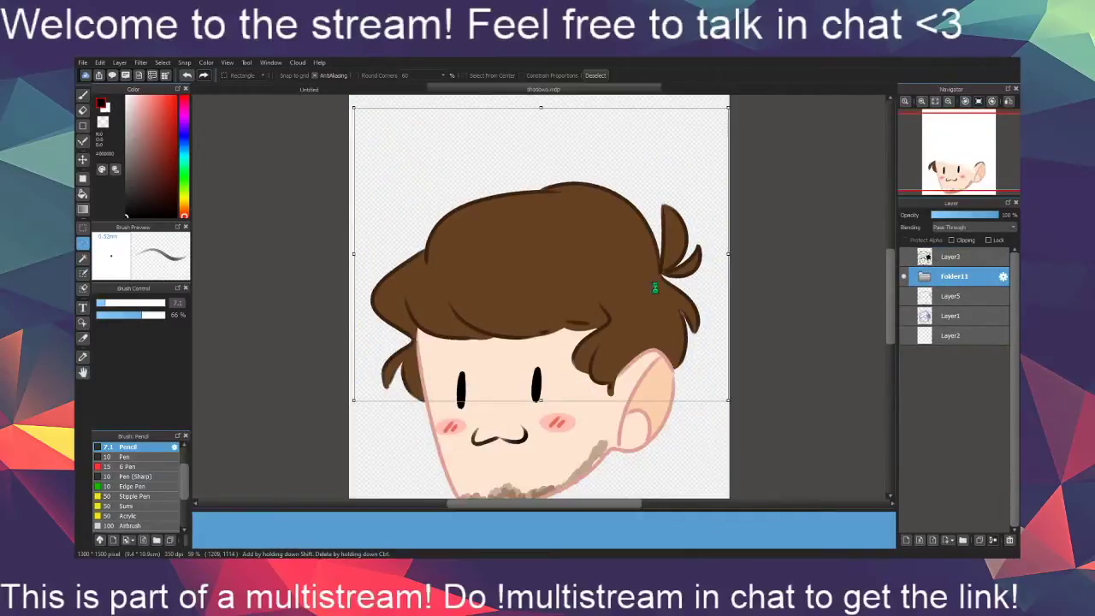
left_click(949, 101)
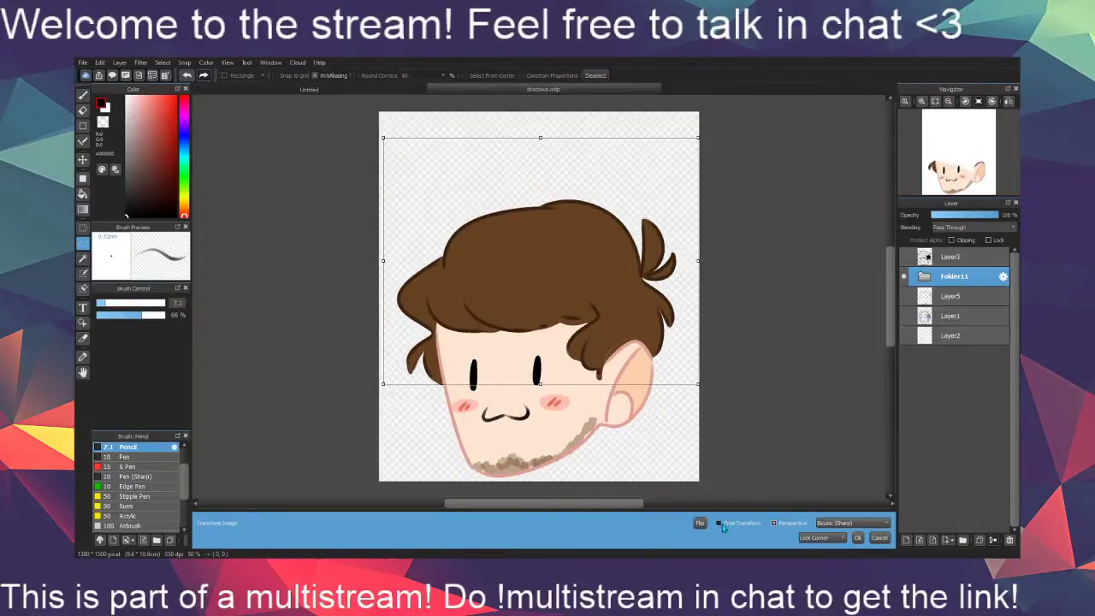
left_click_drag(541, 137, 542, 63)
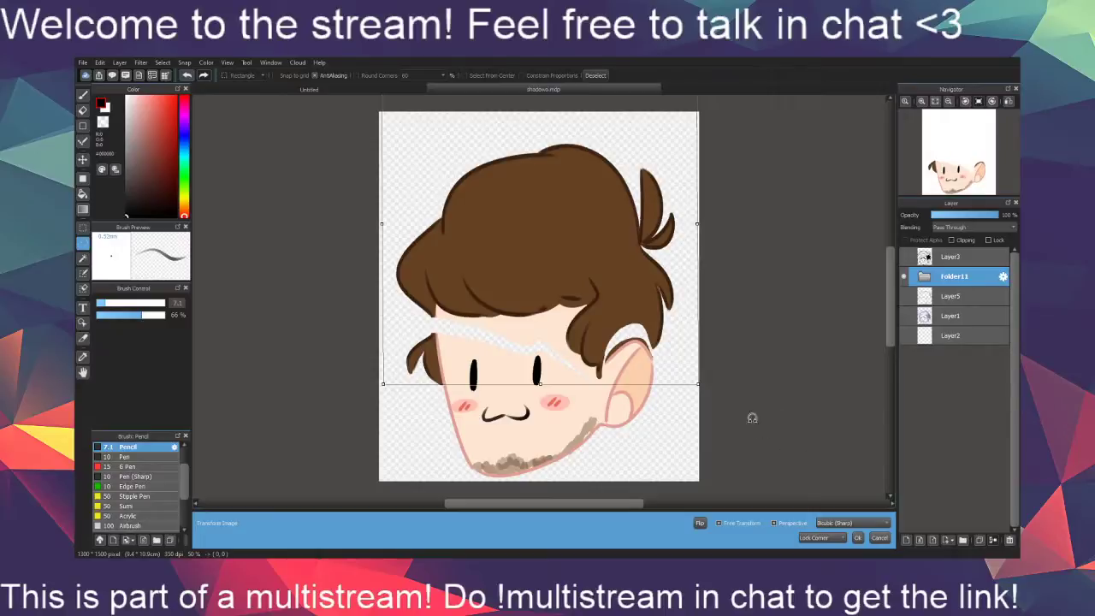
left_click_drag(540, 383, 540, 367)
left_click(776, 524)
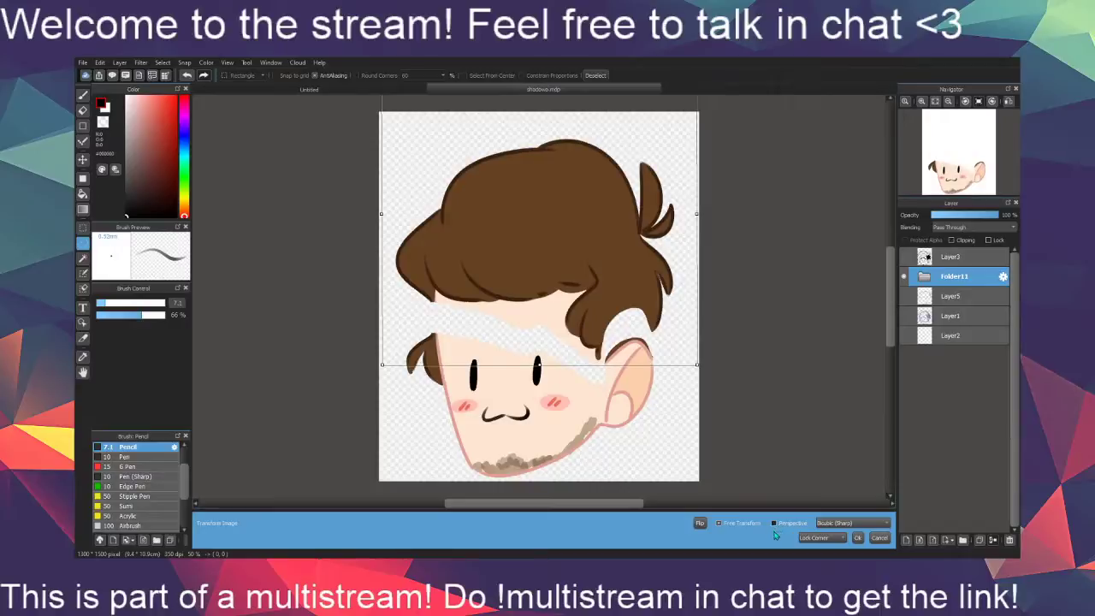
left_click_drag(537, 365, 537, 402)
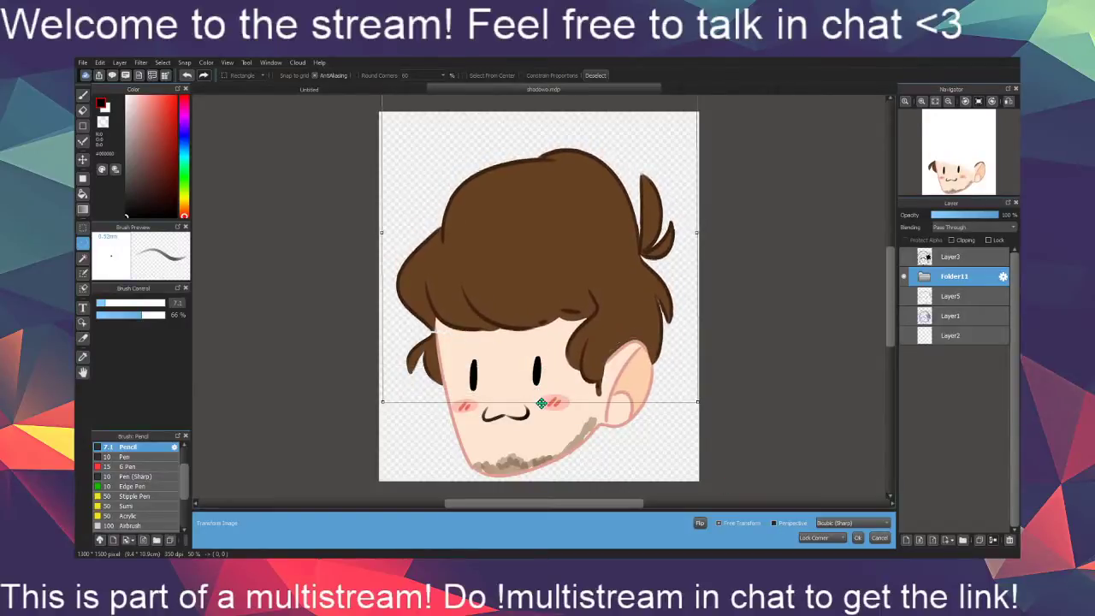
left_click(858, 539)
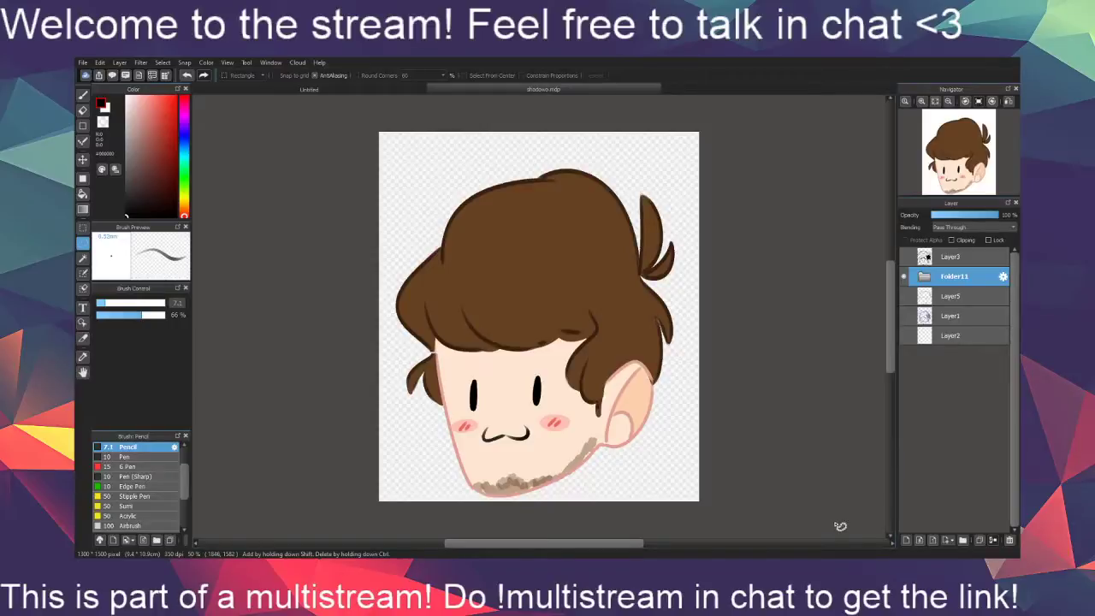
Undo the hair transform and clear the selection
key("ctrl+z")
key("Delete")
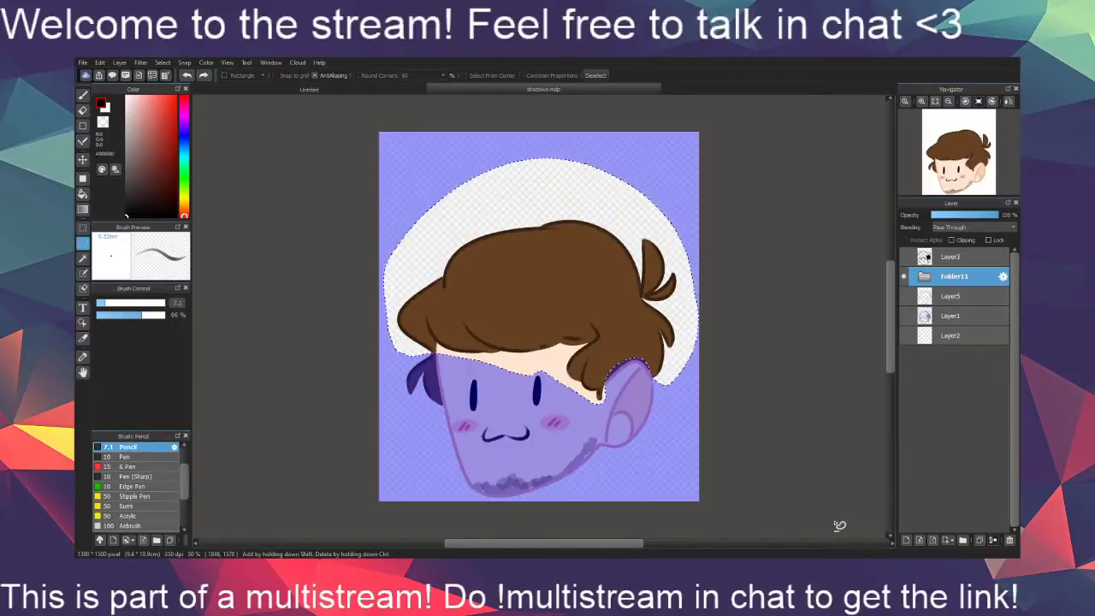
key("ctrl+d")
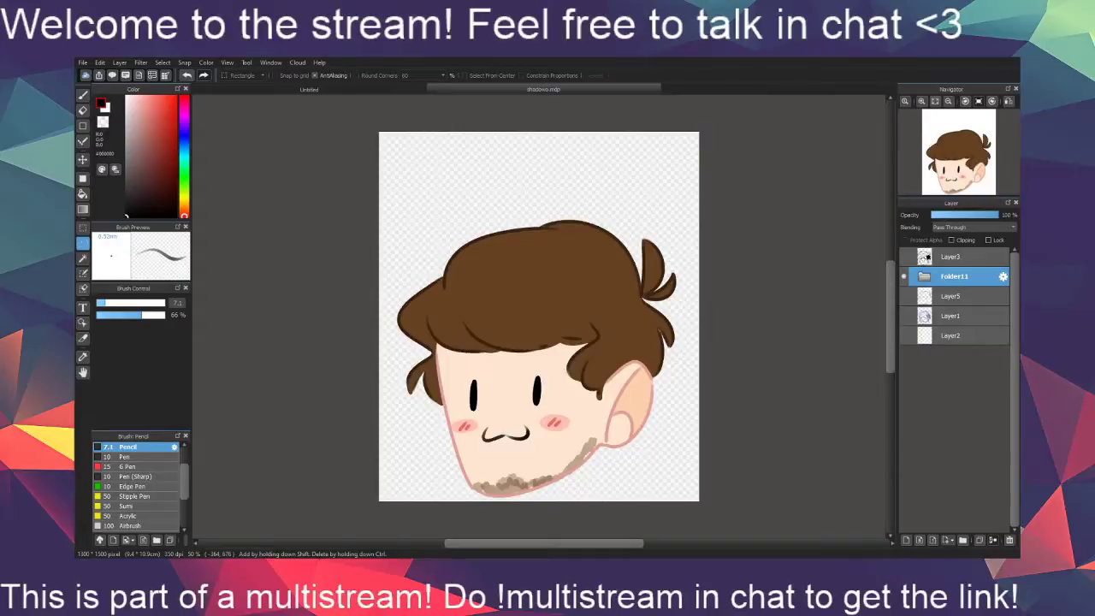
Lasso-select the hair with a strip of forehead below the fringe, transform it straight upward away from the face, and deselect
key("ctrl+plus")
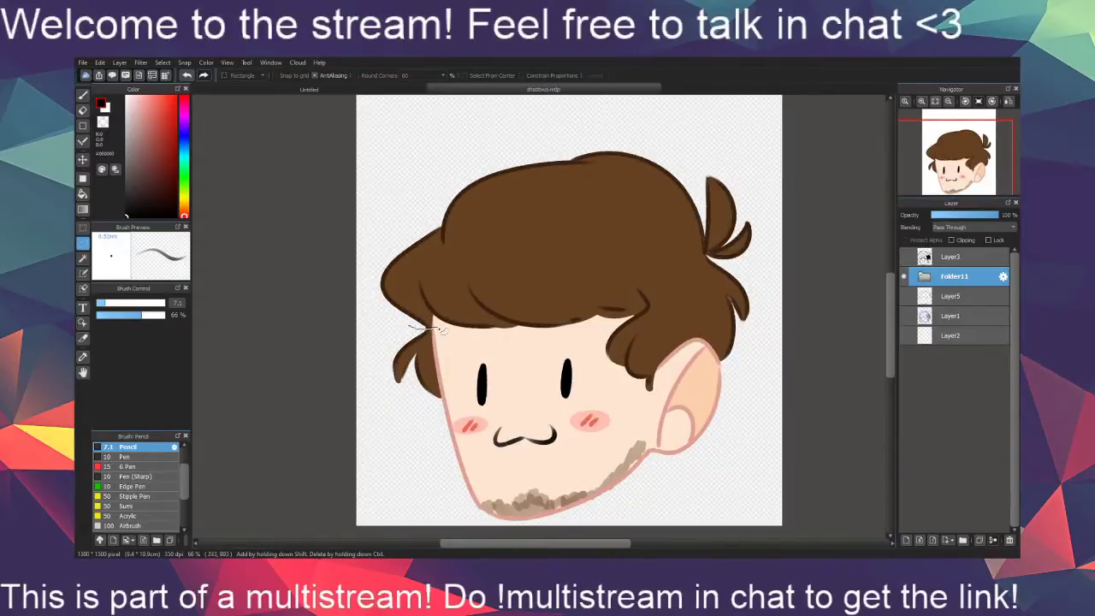
mouse_move(441, 331)
left_mouse_down()
mouse_move(505, 345)
mouse_move(587, 331)
mouse_move(613, 386)
mouse_move(663, 399)
mouse_move(664, 354)
mouse_move(689, 336)
mouse_move(712, 340)
mouse_move(725, 359)
mouse_move(768, 366)
mouse_move(767, 182)
mouse_move(578, 101)
mouse_move(370, 246)
mouse_move(380, 323)
left_mouse_up()
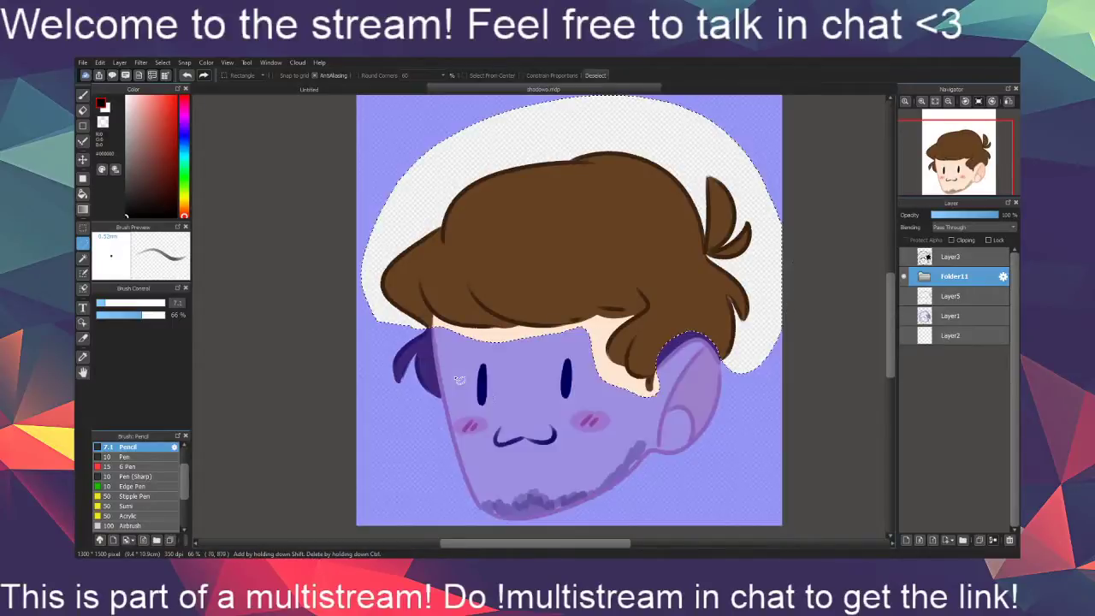
key("ctrl+t")
left_click_drag(710, 295, 704, 252)
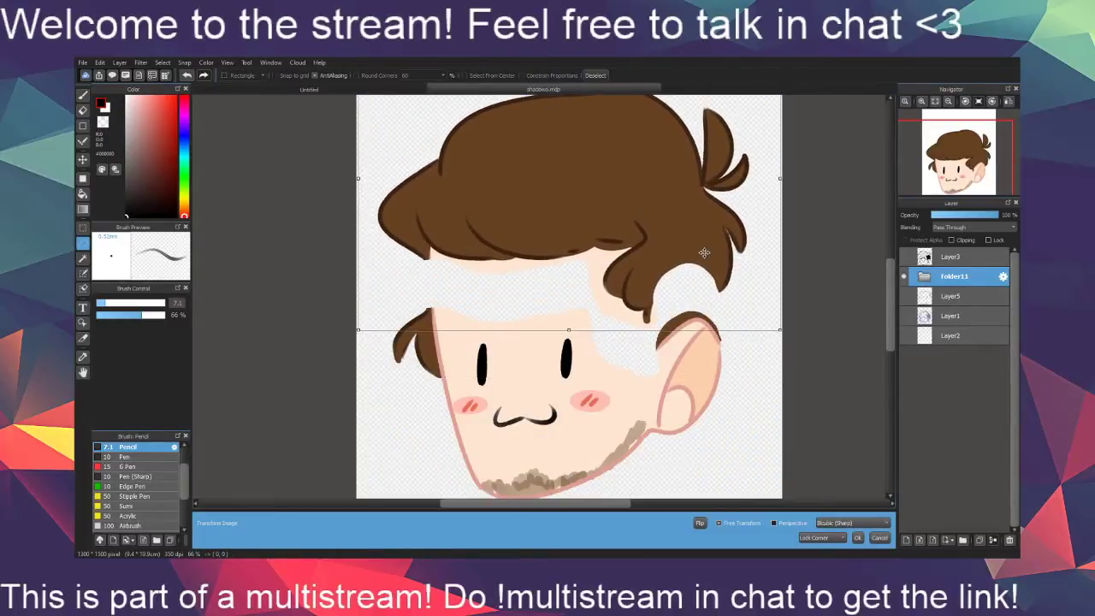
left_click(858, 538)
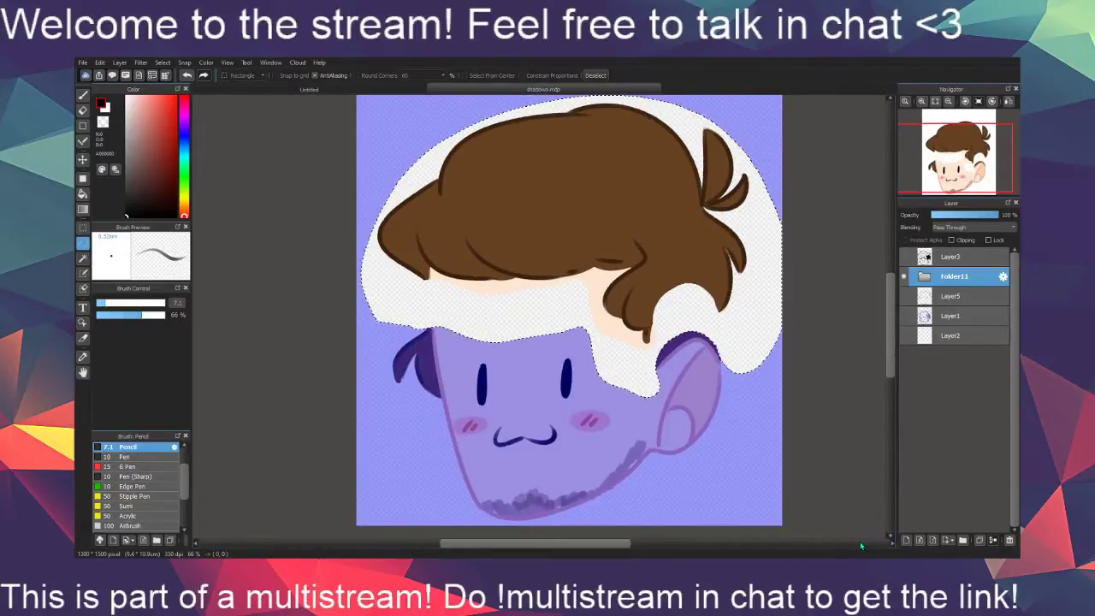
key("ctrl+d")
Expand the layer folder and make Layer4 active for brushwork, toggling Layer6's visibility to check its content
key("b")
scroll(574, 432, "up", 1)
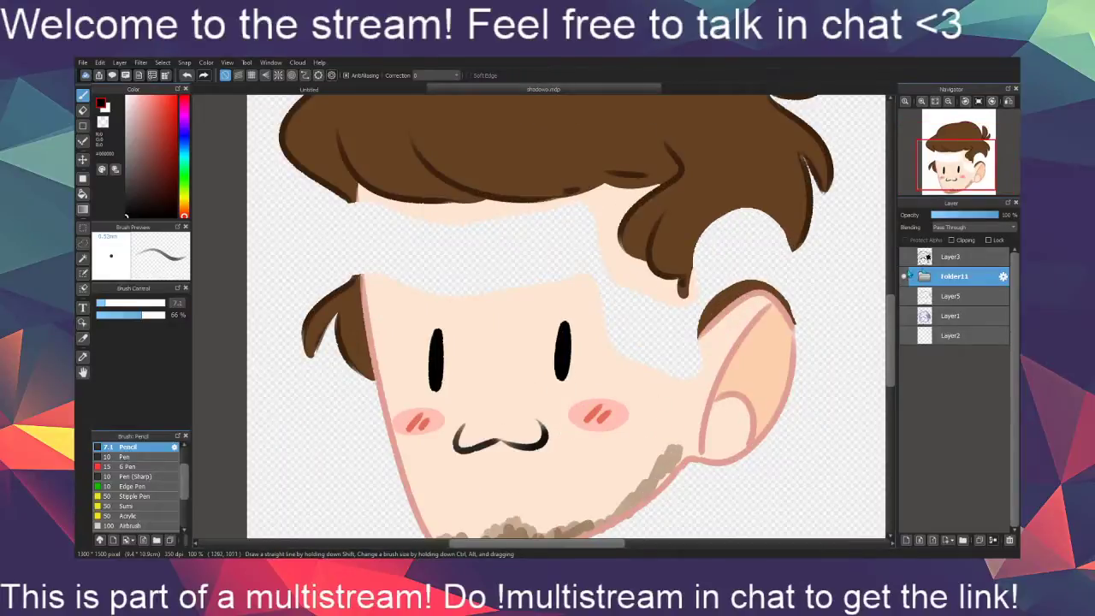
left_click(911, 276)
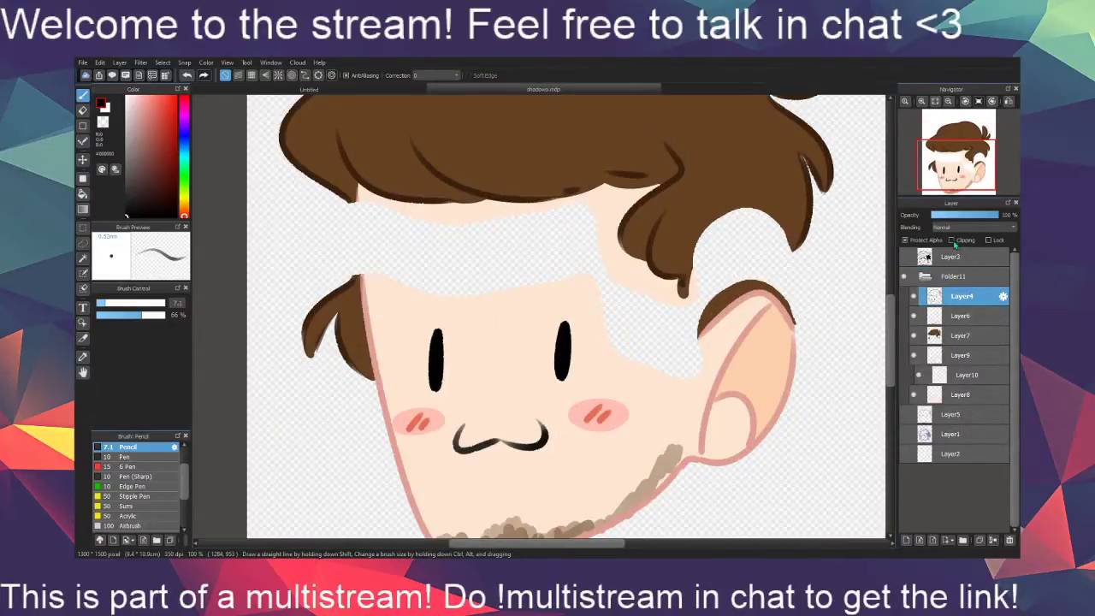
left_click(955, 243)
left_click(957, 243)
left_click(914, 316)
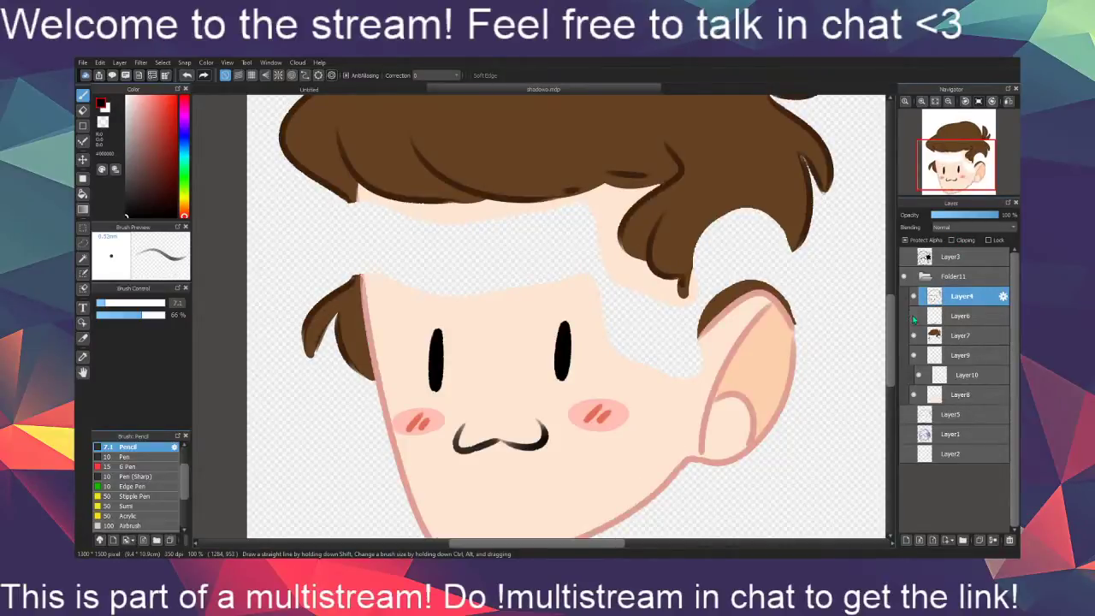
left_click(914, 316)
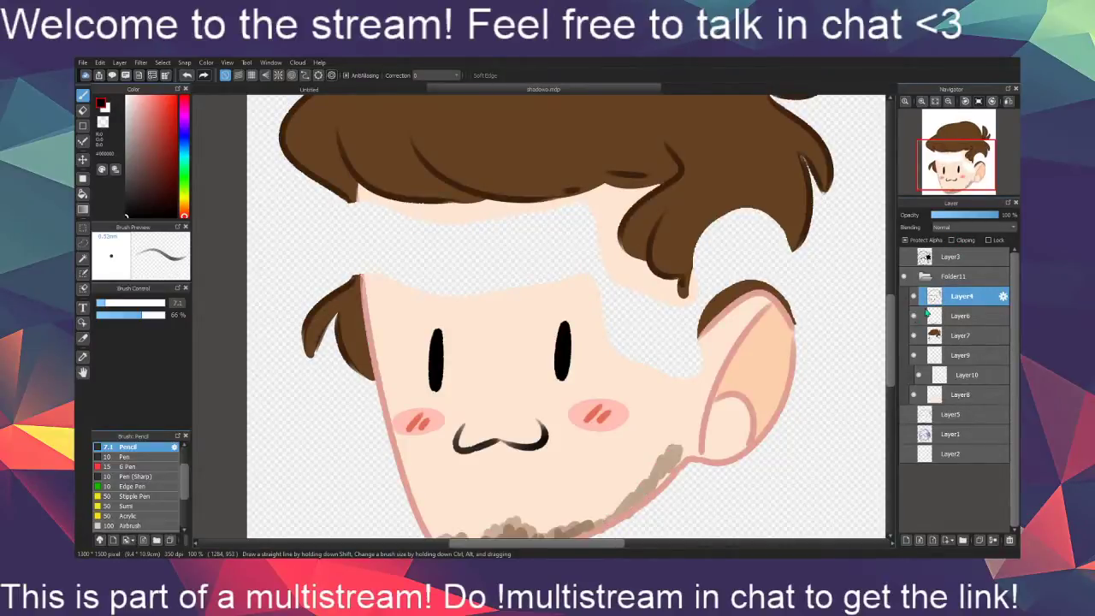
Set up the G Pen at size 15 in the face outline's sampled pink, with Protect Alpha off on Layer4
left_click(368, 318, "alt")
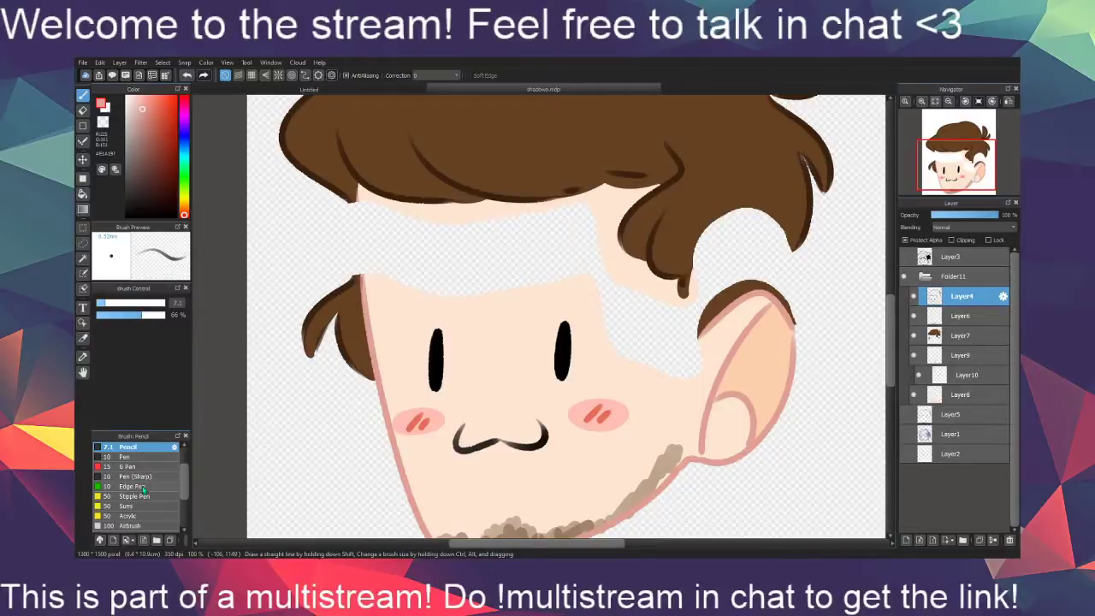
left_click(149, 516)
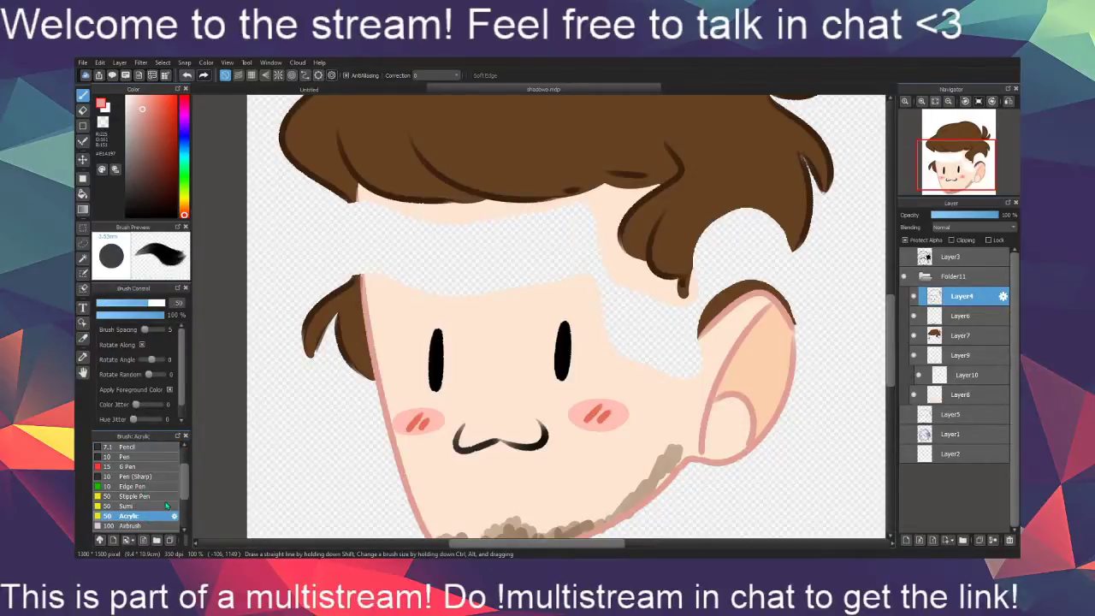
left_click(158, 467)
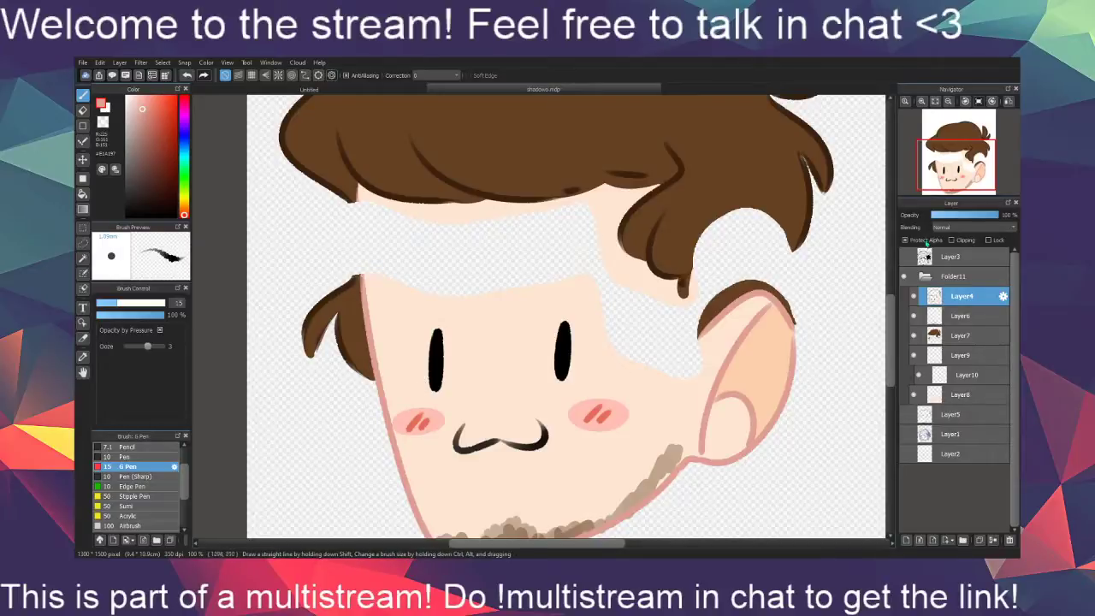
left_click_drag(406, 290, 395, 346)
mouse_move(424, 291)
left_mouse_down()
mouse_move(412, 345)
mouse_move(428, 327)
left_mouse_up()
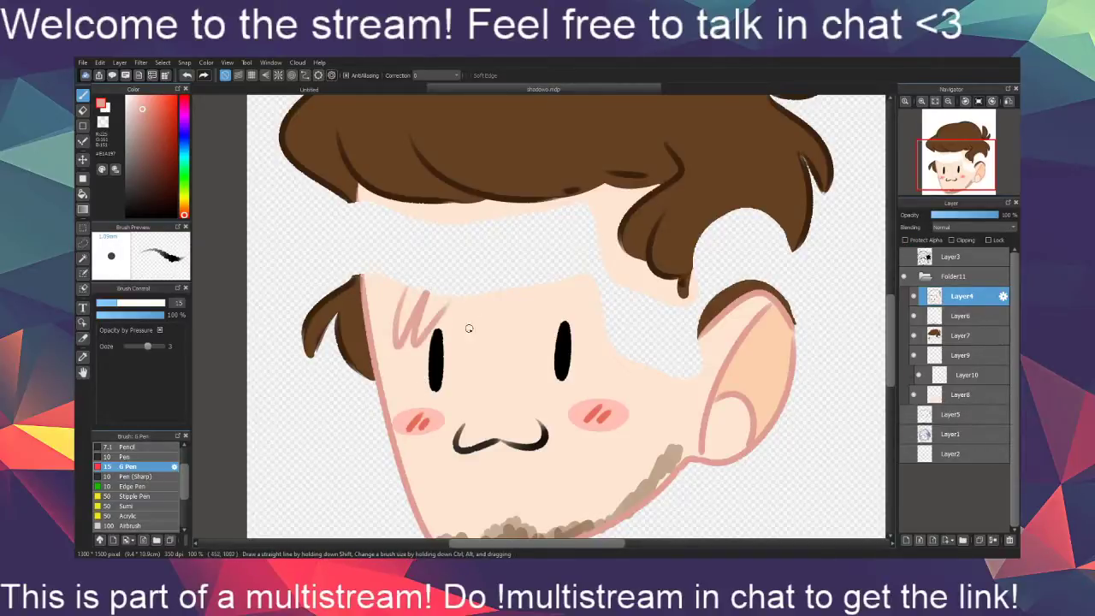
key("ctrl+z")
key("ctrl+z")
key("ctrl+z")
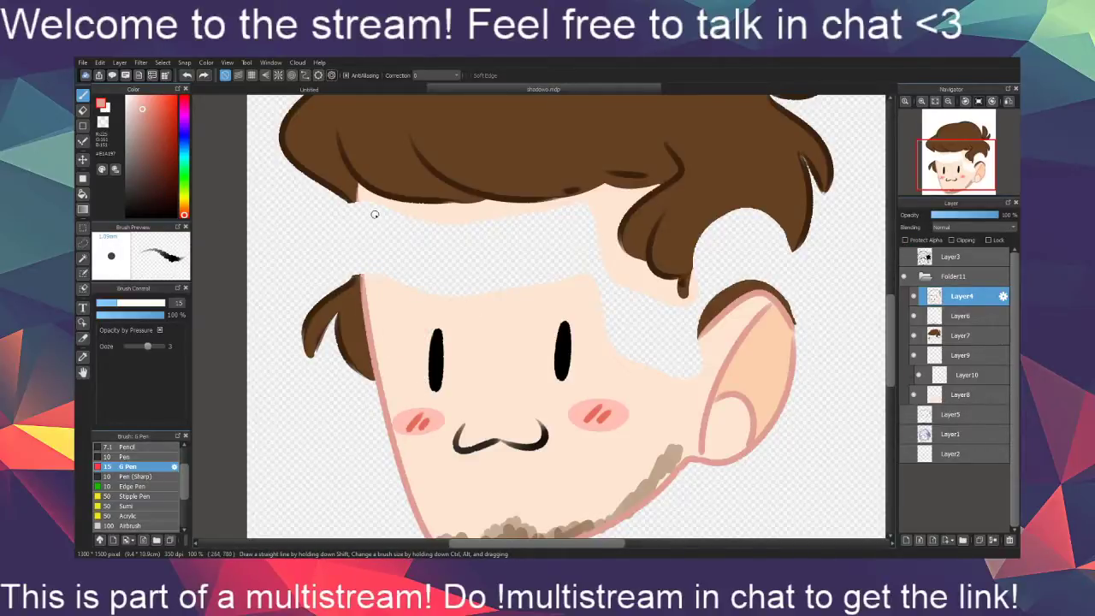
Try several pink strokes joining the face's left outline across the gap below the hair
left_click_drag(357, 207, 365, 296)
key("ctrl+z")
left_click_drag(358, 186, 370, 316)
key("ctrl+z")
key("ctrl+z")
left_click_drag(356, 214, 368, 313)
key("ctrl+z")
left_click_drag(356, 183, 364, 297)
Set the stroke correction to 15 and redraw the face's left outline in pink across the gap up to the fringe
left_click(439, 78)
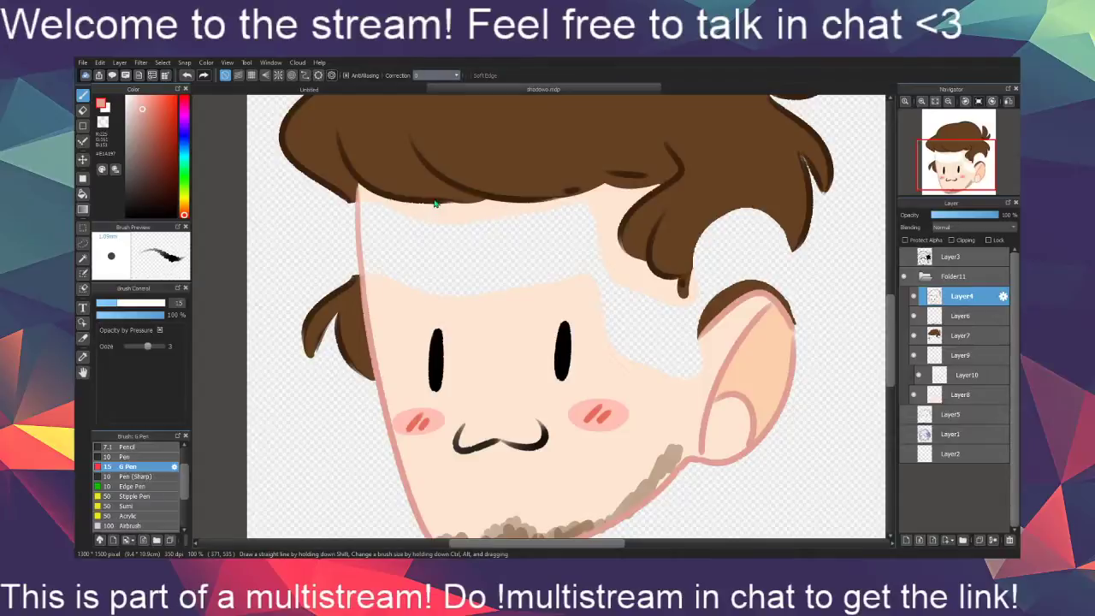
left_click(435, 179)
key("ctrl+z")
left_click_drag(357, 186, 365, 303)
key("ctrl+z")
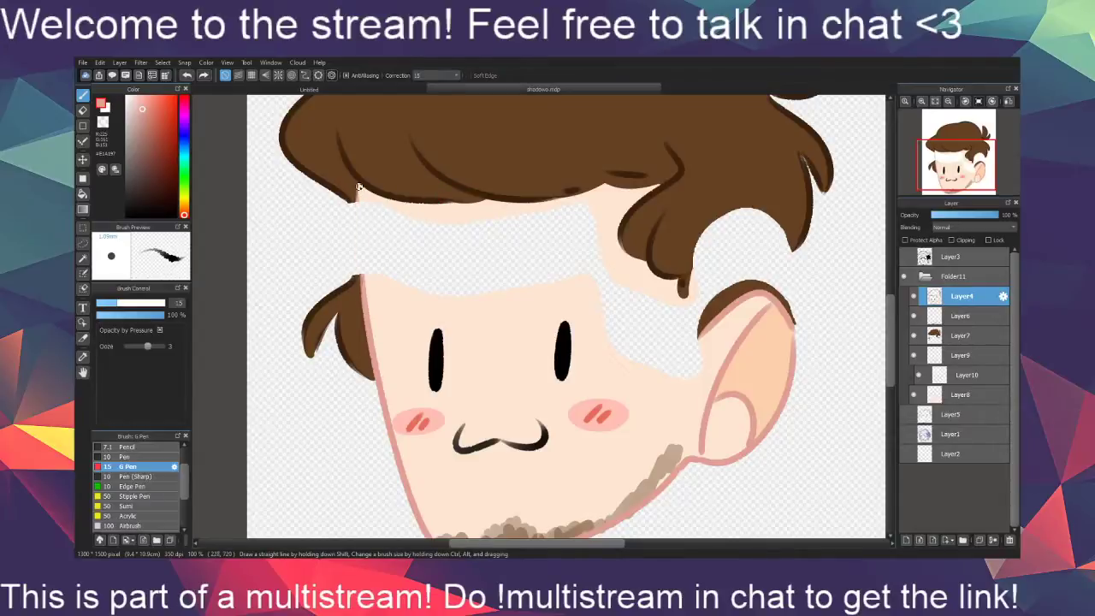
left_click_drag(359, 186, 366, 304)
Sample the dark brown hair outline and extend the lock in front of the ear and the hair edge behind it down across the gaps
left_click(347, 200, "alt")
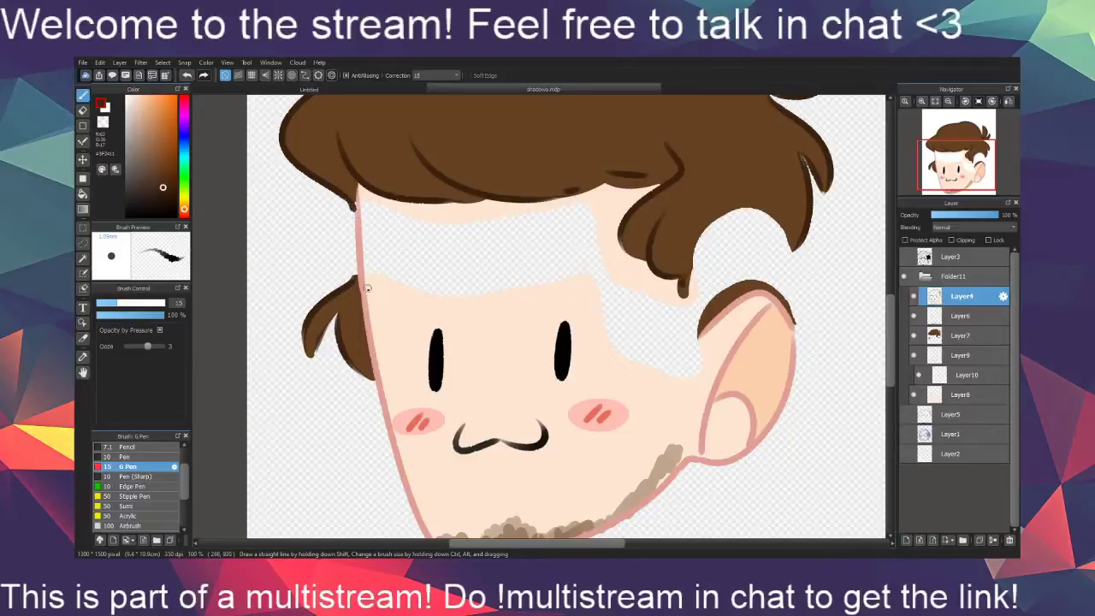
left_click_drag(564, 456, 515, 472)
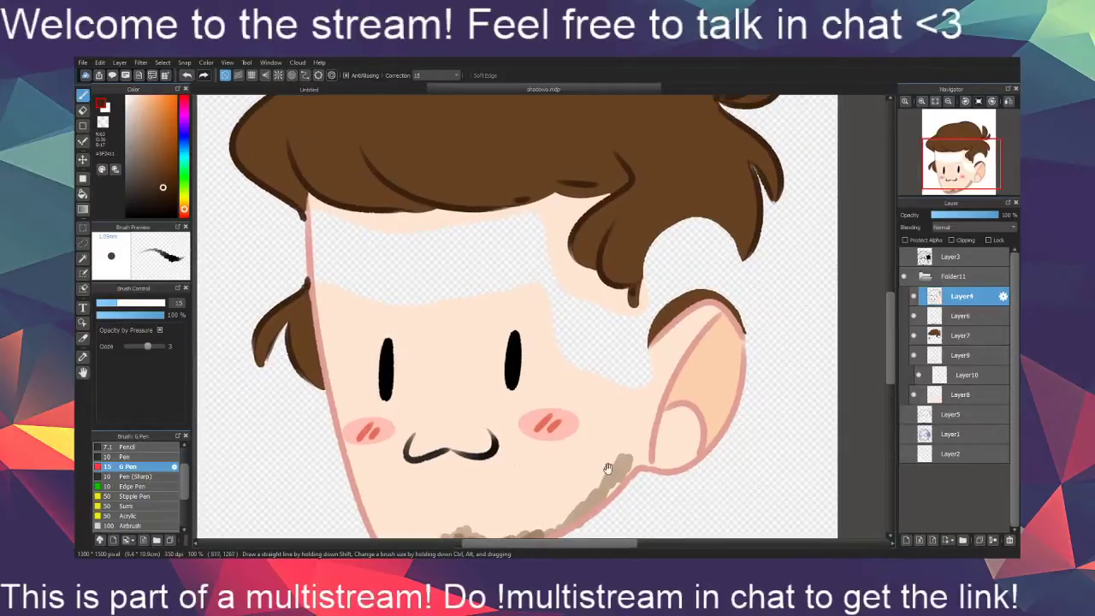
left_click_drag(638, 448, 575, 448)
left_click_drag(571, 287, 581, 378)
left_click_drag(601, 445, 570, 468)
mouse_move(653, 287)
left_mouse_down()
mouse_move(640, 319)
mouse_move(648, 356)
left_mouse_up()
left_click_drag(662, 440, 702, 308)
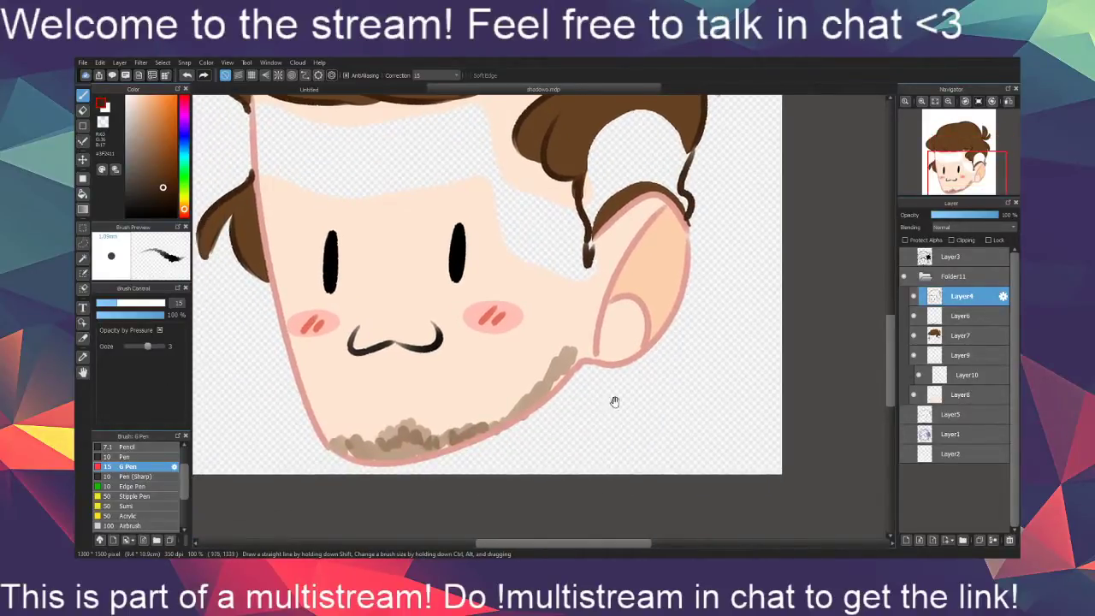
mouse_move(560, 371)
left_mouse_down()
mouse_move(588, 465)
mouse_move(623, 496)
left_mouse_up()
Sample the skin colour and fill the forehead and cheek gap on Layer8 with the Pen at size 27
left_click(463, 353, "alt")
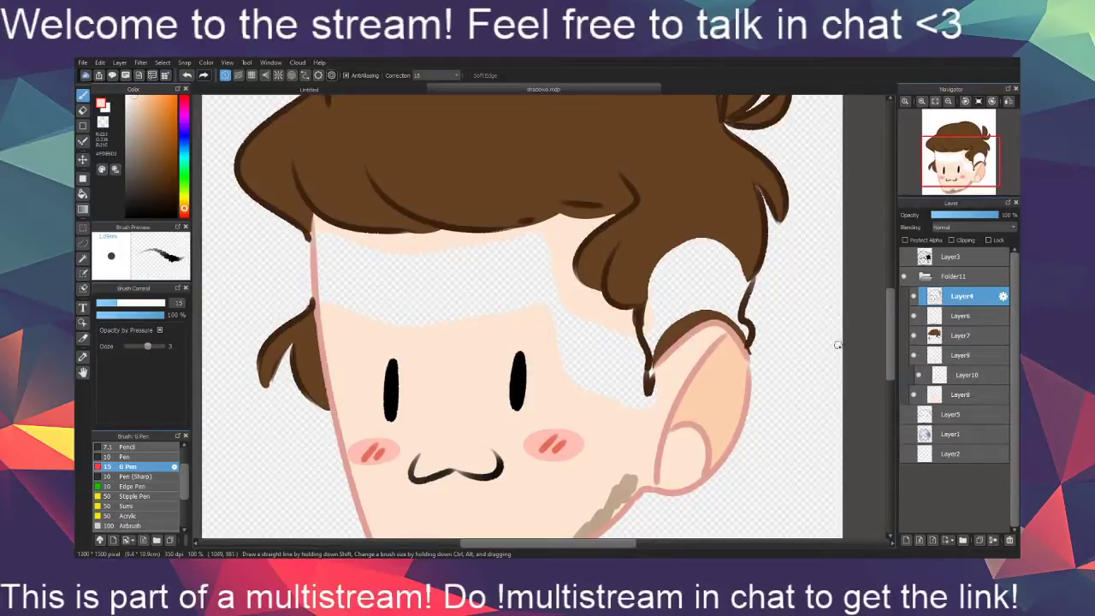
left_click(958, 393)
left_click(147, 459)
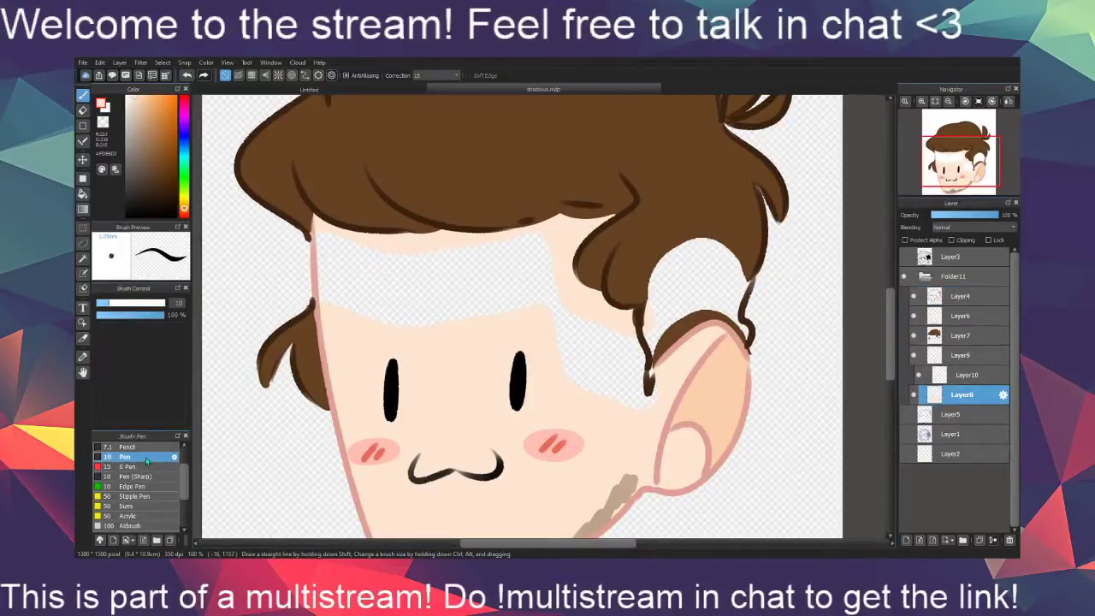
left_click(125, 302)
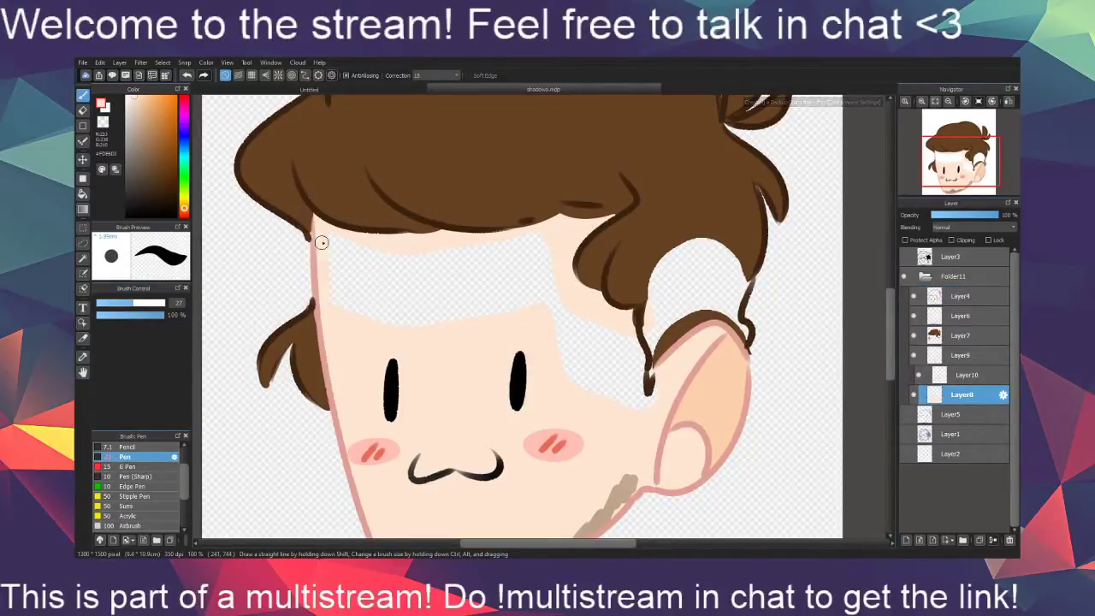
mouse_move(315, 227)
left_mouse_down()
mouse_move(336, 331)
mouse_move(351, 246)
left_mouse_up()
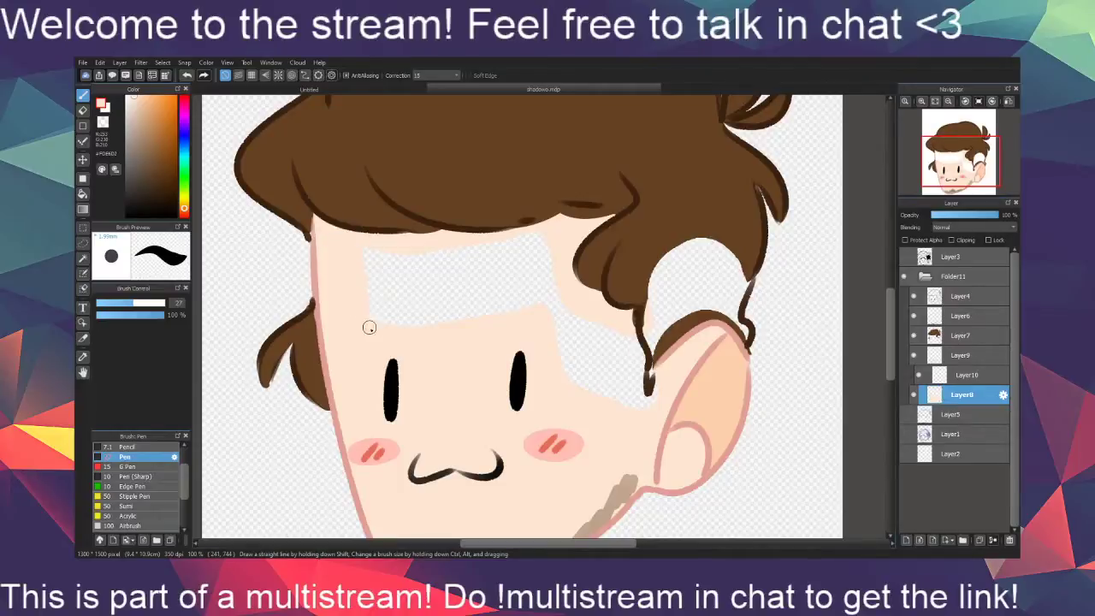
mouse_move(369, 328)
left_mouse_down()
mouse_move(380, 248)
mouse_move(372, 264)
mouse_move(387, 317)
mouse_move(406, 339)
left_mouse_up()
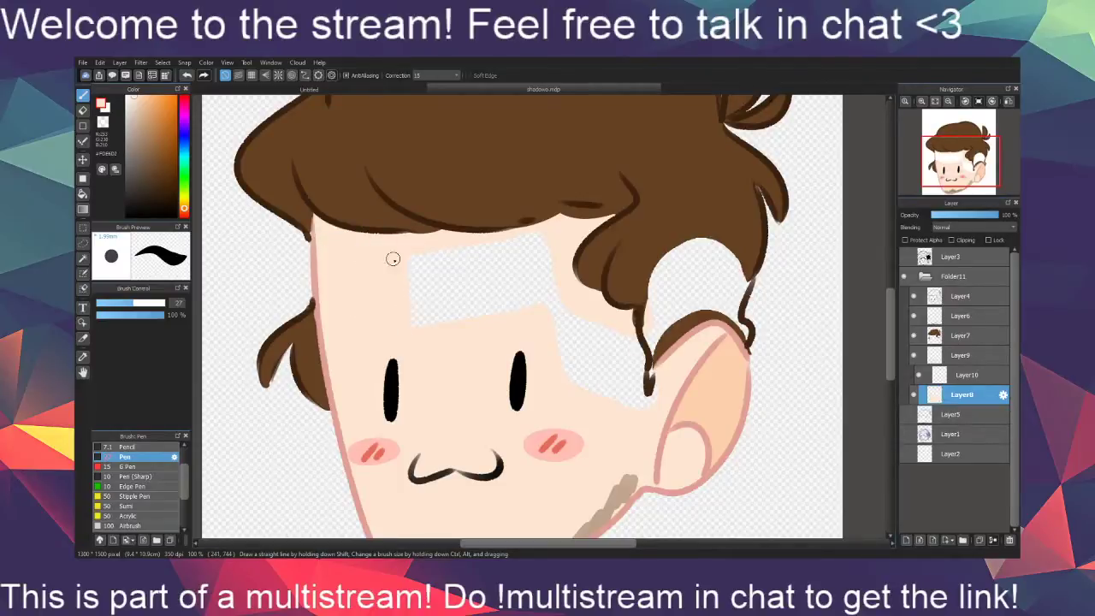
mouse_move(393, 259)
left_mouse_down()
mouse_move(425, 330)
mouse_move(414, 321)
mouse_move(419, 239)
mouse_move(452, 327)
mouse_move(436, 295)
mouse_move(435, 247)
left_mouse_up()
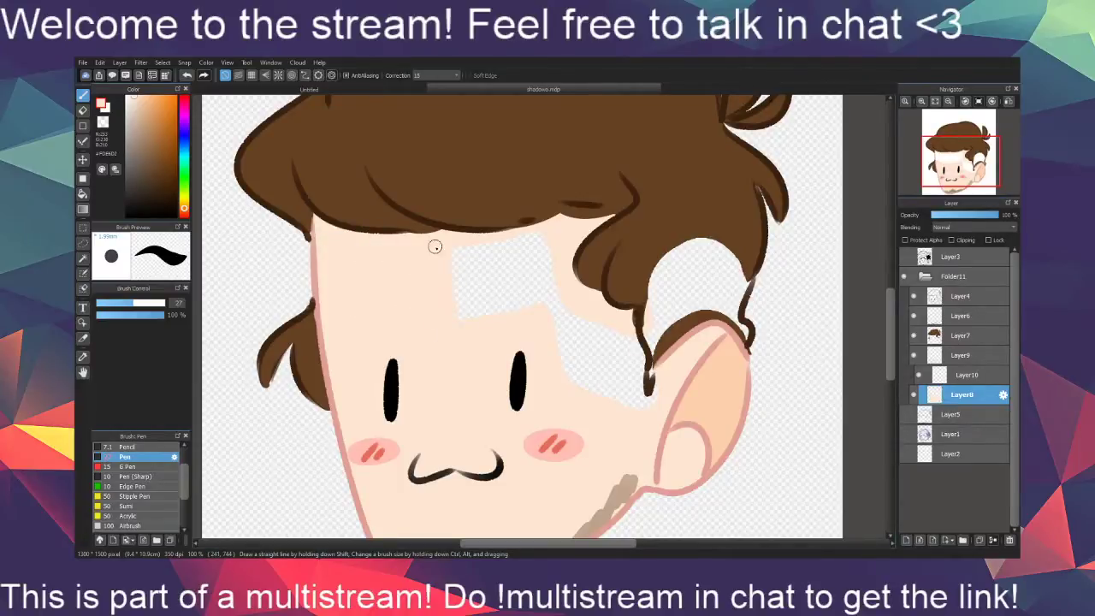
left_click_drag(454, 294, 464, 302)
mouse_move(455, 249)
left_mouse_down()
mouse_move(548, 231)
mouse_move(524, 250)
mouse_move(541, 252)
mouse_move(506, 272)
mouse_move(536, 267)
mouse_move(526, 279)
mouse_move(549, 281)
mouse_move(545, 297)
mouse_move(570, 295)
mouse_move(534, 307)
mouse_move(546, 295)
mouse_move(584, 302)
mouse_move(594, 314)
mouse_move(569, 320)
mouse_move(586, 322)
mouse_move(569, 350)
mouse_move(585, 346)
mouse_move(584, 335)
mouse_move(624, 330)
mouse_move(643, 406)
mouse_move(658, 393)
mouse_move(649, 403)
mouse_move(578, 389)
mouse_move(599, 396)
mouse_move(603, 350)
mouse_move(620, 341)
mouse_move(617, 358)
mouse_move(624, 389)
left_mouse_up()
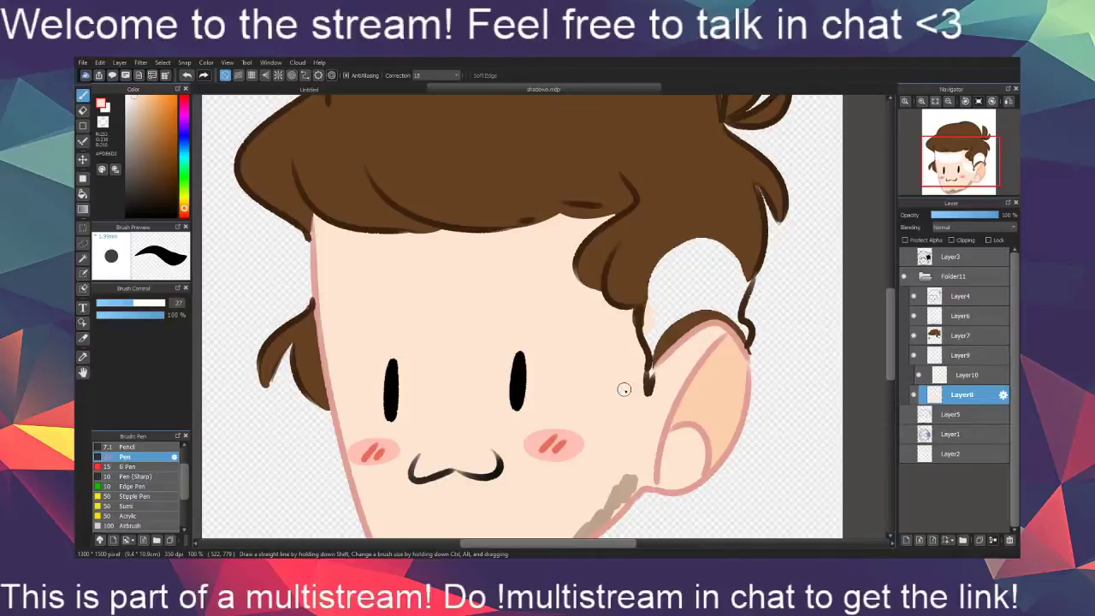
Sample the brown hair colour and fill the gap in the hair above the ear on Layer8
left_click(641, 247, "alt")
mouse_move(653, 318)
left_mouse_down()
mouse_move(650, 370)
mouse_move(652, 295)
mouse_move(660, 350)
mouse_move(669, 257)
mouse_move(675, 339)
left_mouse_up()
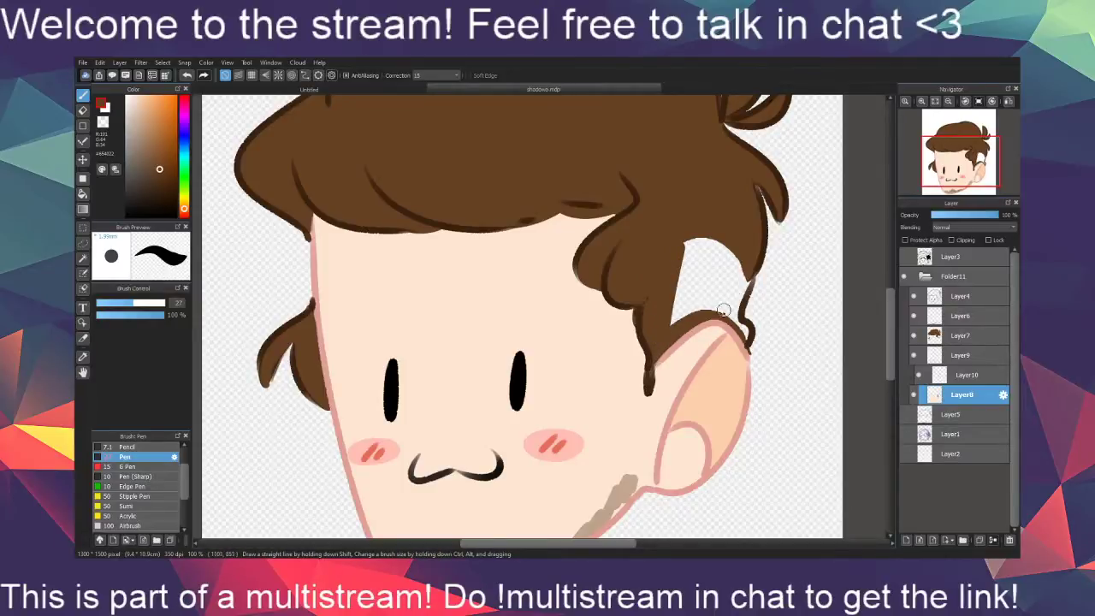
mouse_move(723, 310)
left_mouse_down()
mouse_move(654, 339)
mouse_move(739, 259)
mouse_move(667, 253)
left_mouse_up()
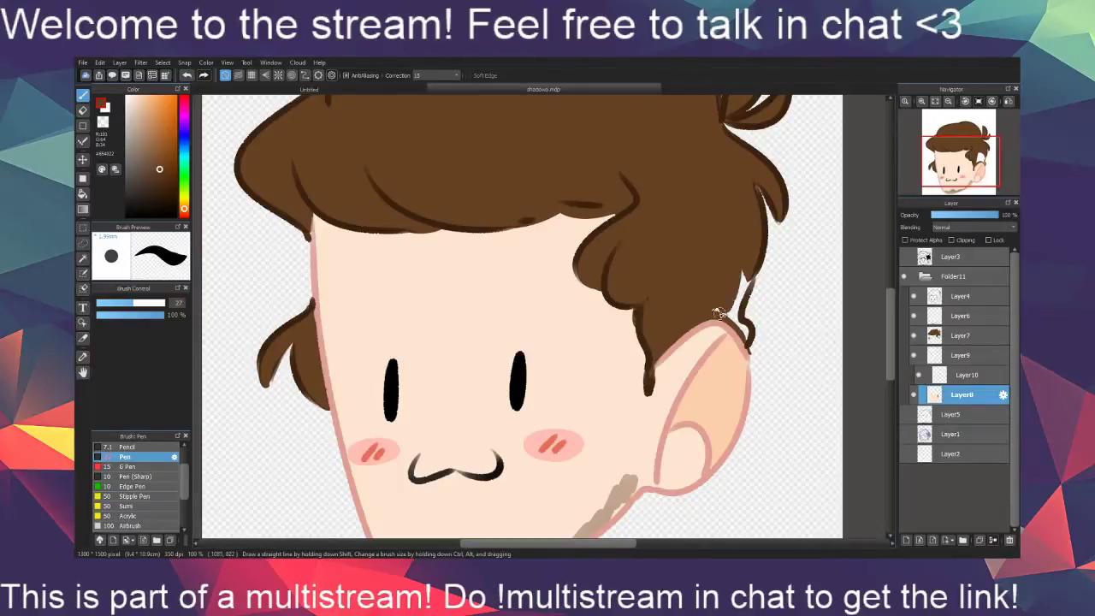
mouse_move(719, 314)
left_mouse_down()
mouse_move(747, 264)
mouse_move(730, 311)
mouse_move(717, 310)
mouse_move(746, 334)
mouse_move(735, 307)
left_mouse_up()
Examine the filled hair, face and chin across the whole head
left_click_drag(631, 399, 662, 500)
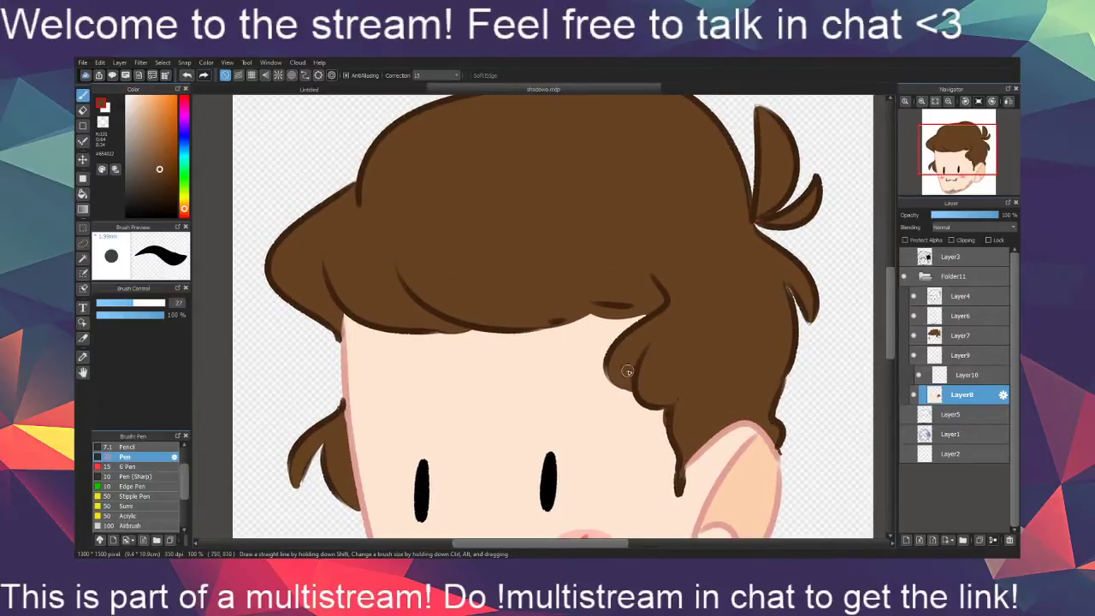
left_click_drag(614, 460, 566, 324)
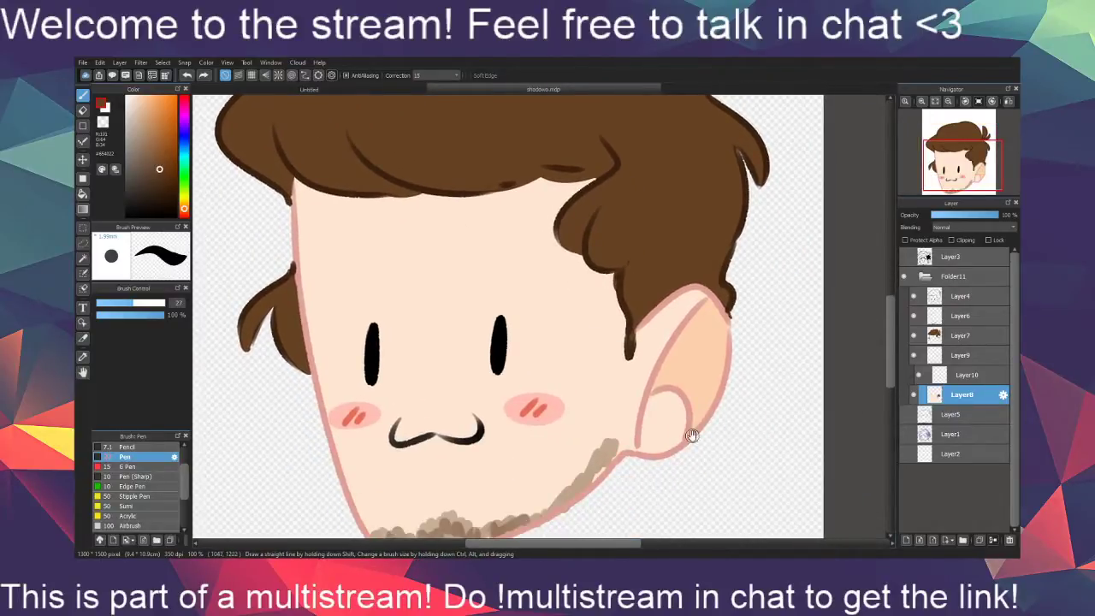
left_click_drag(692, 435, 677, 372)
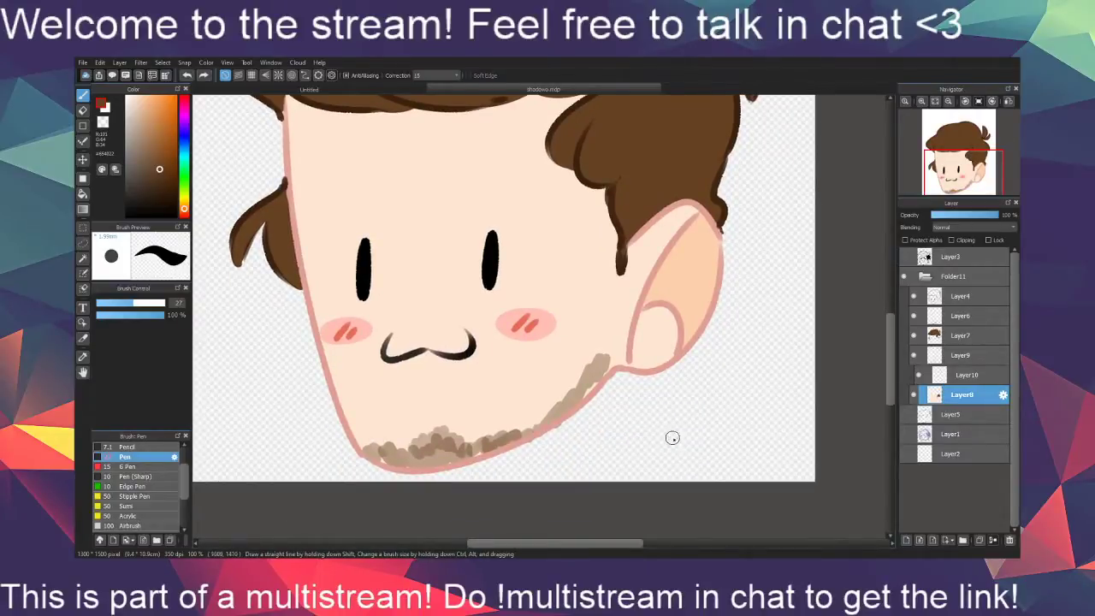
scroll(673, 437, "down", 1)
left_click_drag(657, 417, 629, 487)
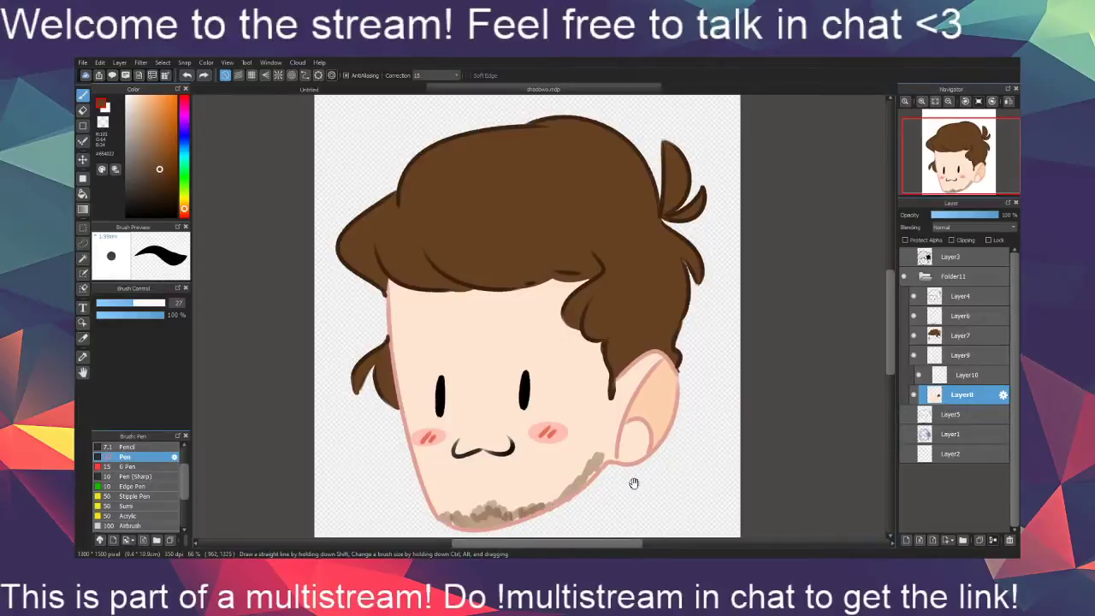
scroll(624, 477, "up", 2)
left_click_drag(562, 414, 647, 472)
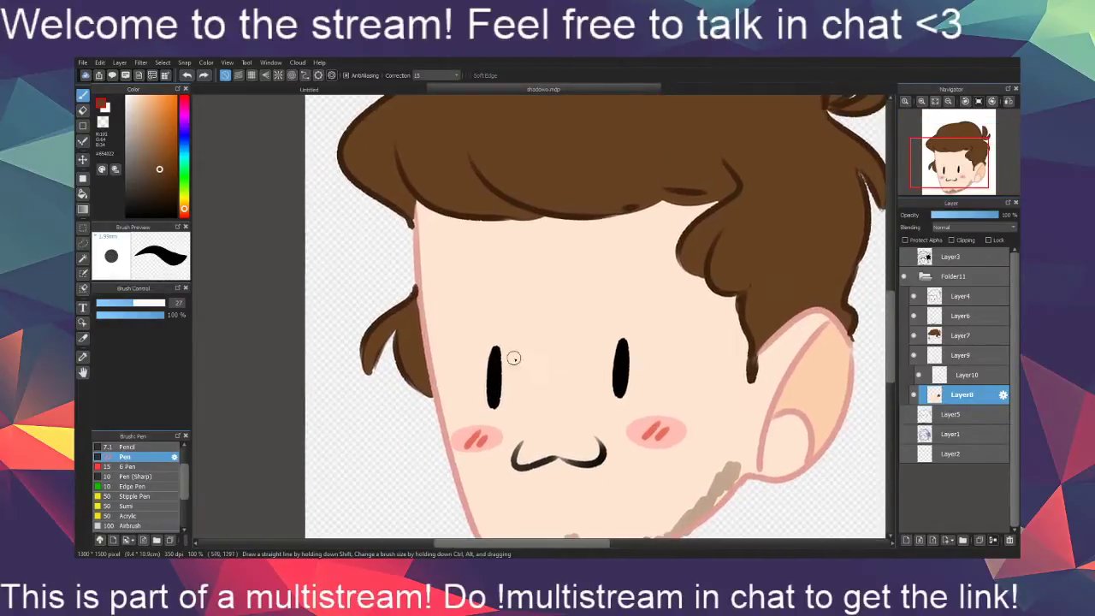
Draw a dark brown G Pen outline on Layer4 joining the fringe to the lower hair lock beside the face's left edge
left_click(432, 208, "alt")
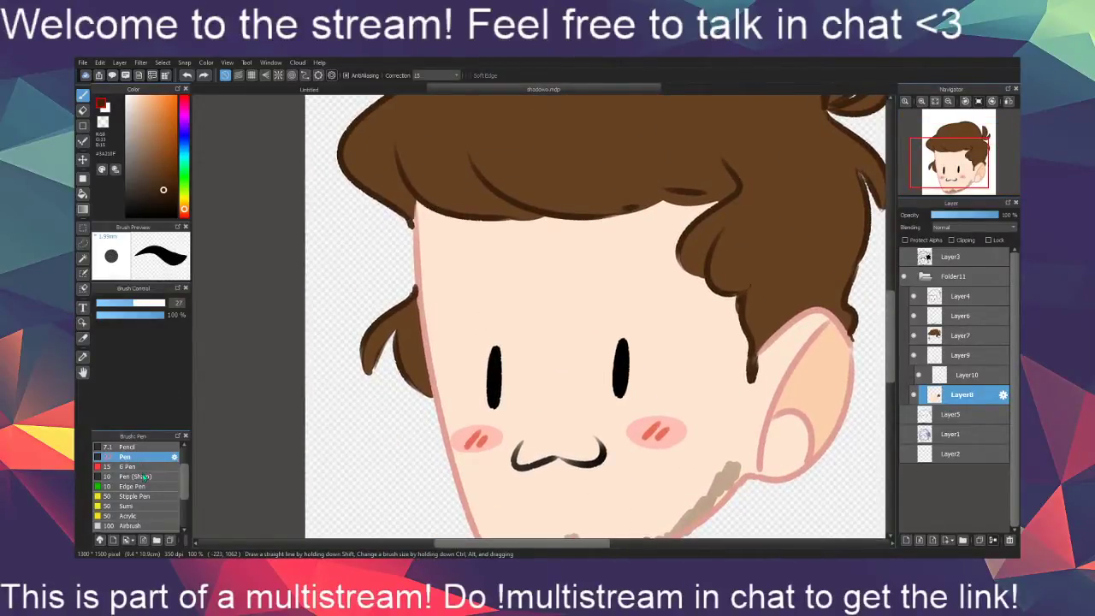
left_click(143, 467)
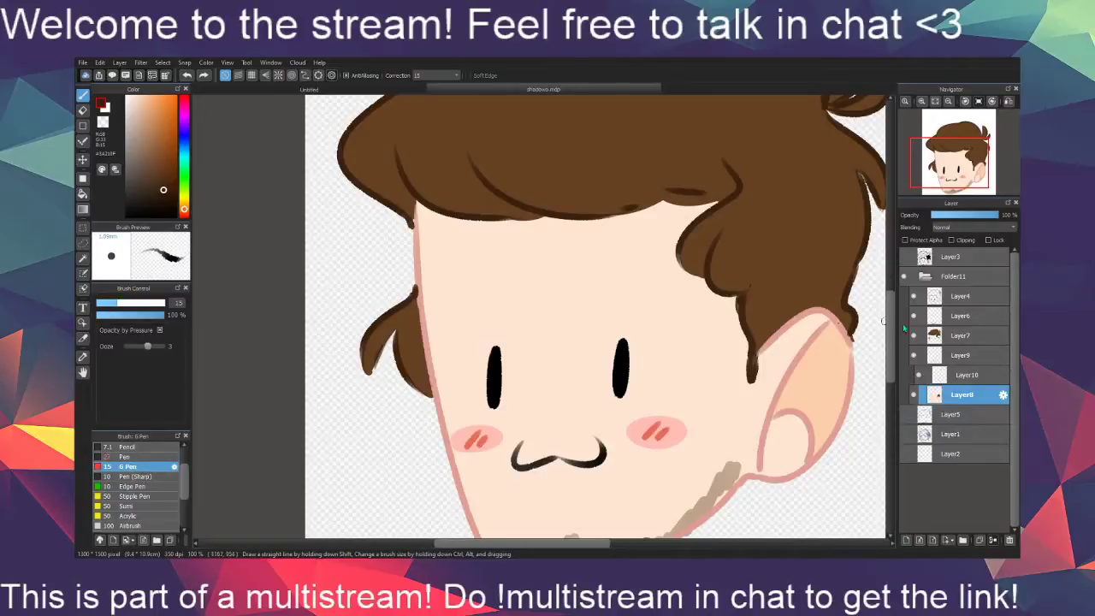
left_click(946, 299)
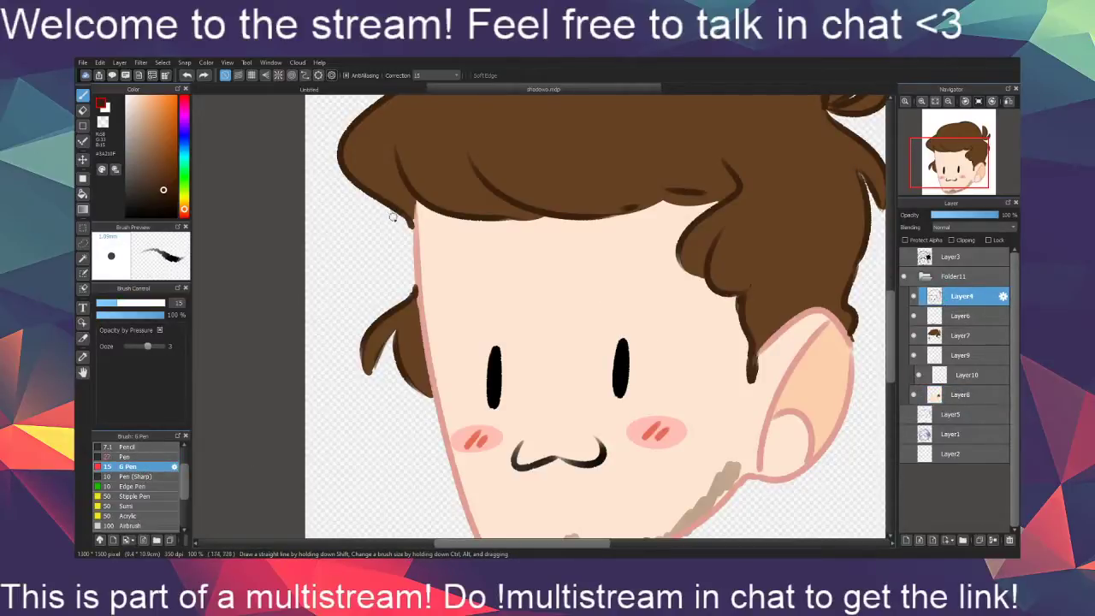
left_click_drag(393, 217, 416, 259)
key("ctrl+z")
mouse_move(391, 210)
left_mouse_down()
mouse_move(415, 257)
mouse_move(407, 300)
left_mouse_up()
key("ctrl+z")
left_click_drag(416, 256, 394, 310)
Fill the newly outlined hair beside the face's left edge with the sampled hair brown on Layer7
mouse_move(674, 442)
left_mouse_down()
mouse_move(625, 471)
mouse_move(640, 434)
mouse_move(654, 496)
left_mouse_up()
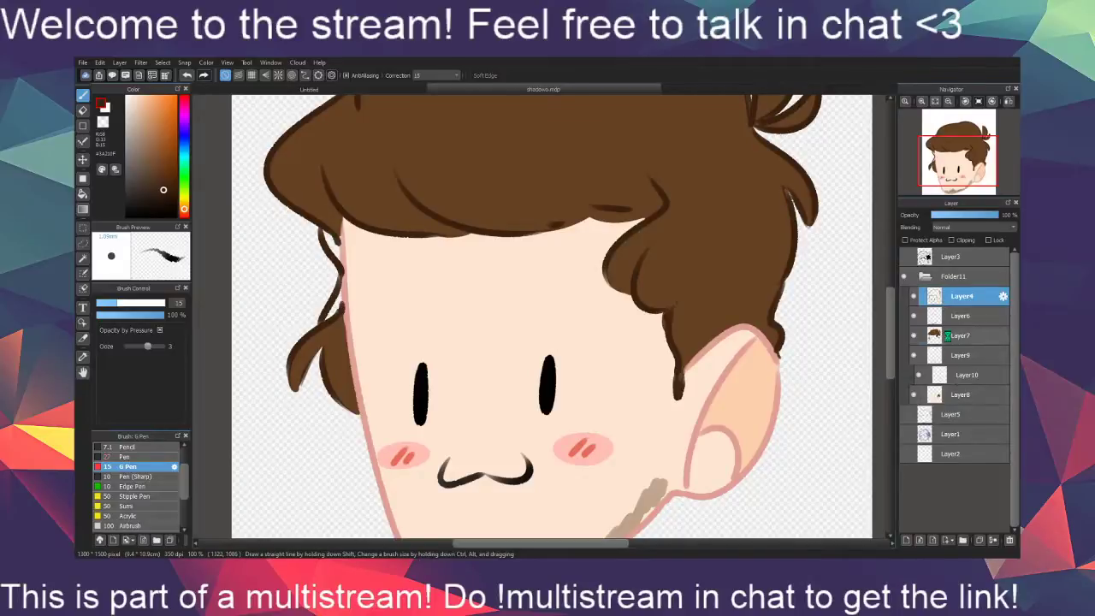
left_click(949, 337)
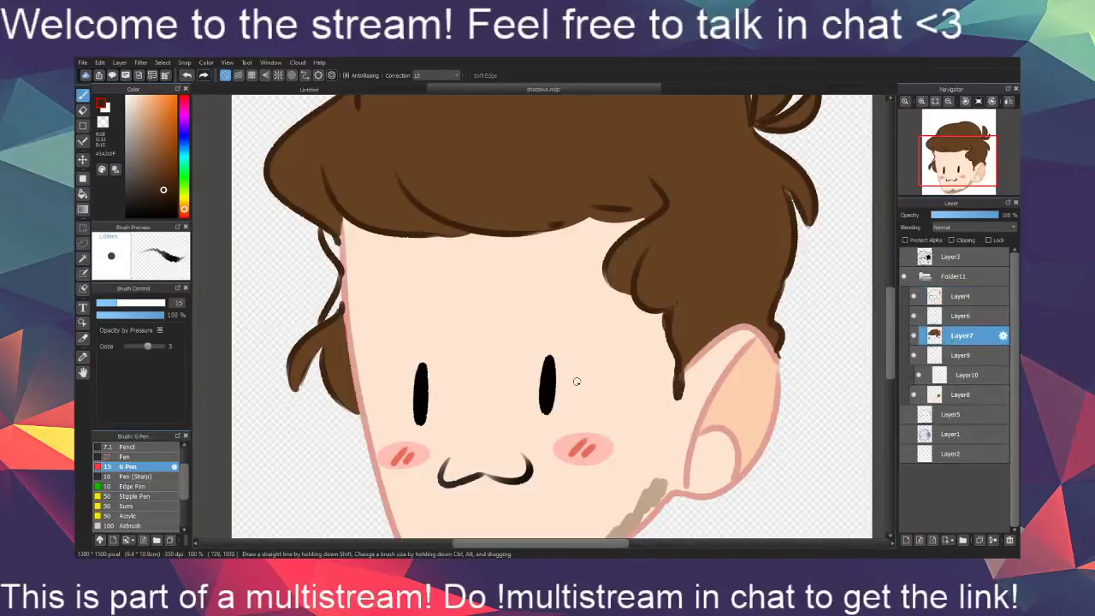
left_click(708, 293, "alt")
left_click_drag(329, 241, 340, 297)
key("ctrl+z")
key("ctrl+z")
key("ctrl+z")
key("ctrl+z")
key("ctrl+y")
key("ctrl+y")
key("ctrl+y")
key("ctrl+y")
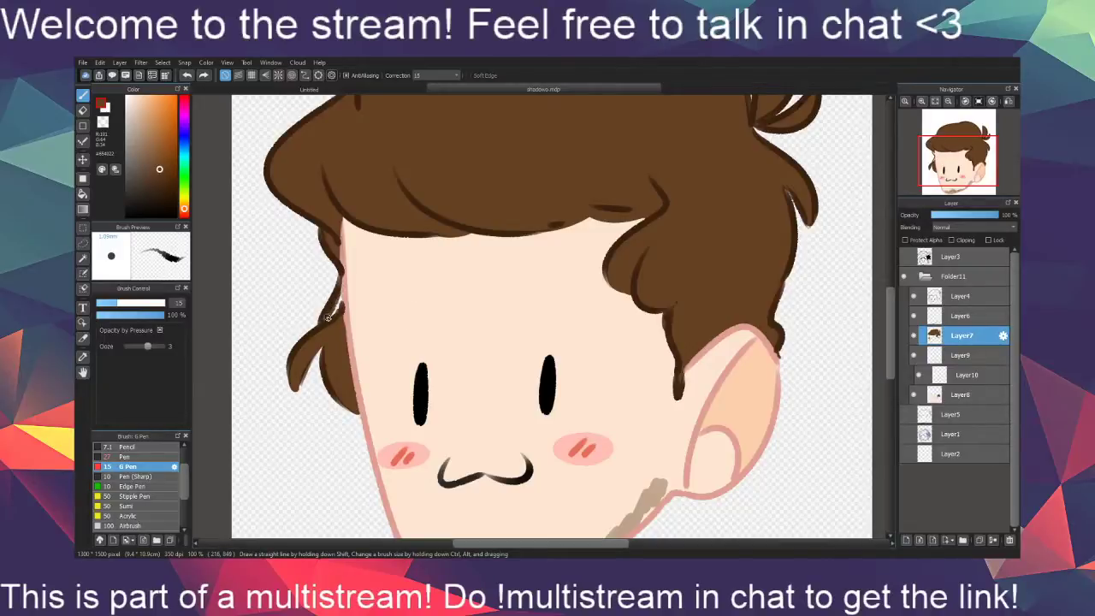
Review the extended head from the chin up to the top of the hair
scroll(558, 434, "down", 2)
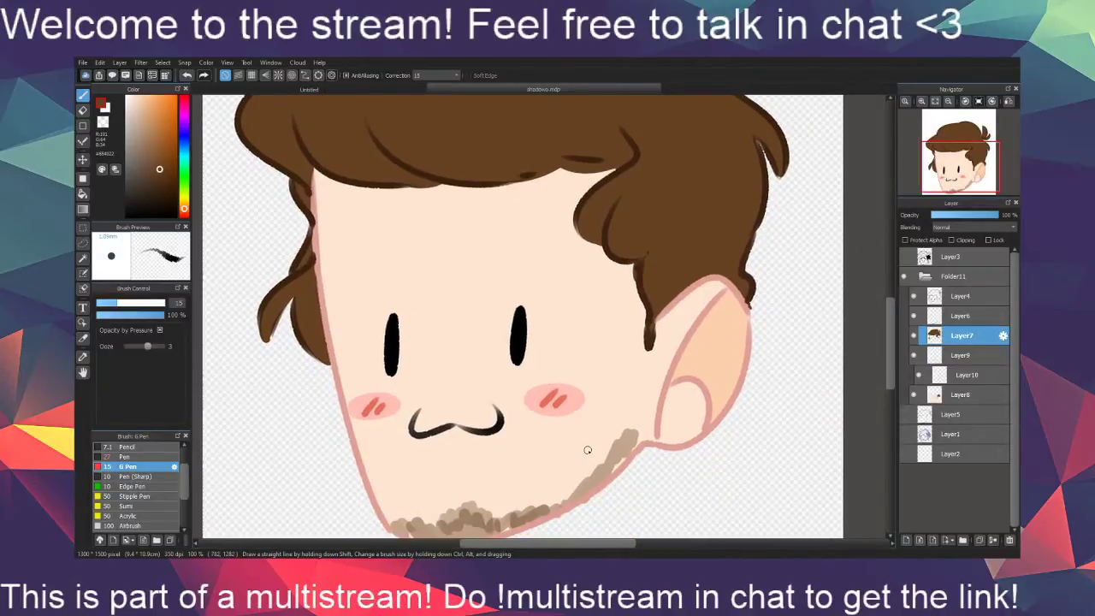
left_click_drag(692, 470, 668, 350)
mouse_move(635, 390)
left_mouse_down()
mouse_move(646, 474)
mouse_move(636, 526)
left_mouse_up()
scroll(580, 451, "up", 10)
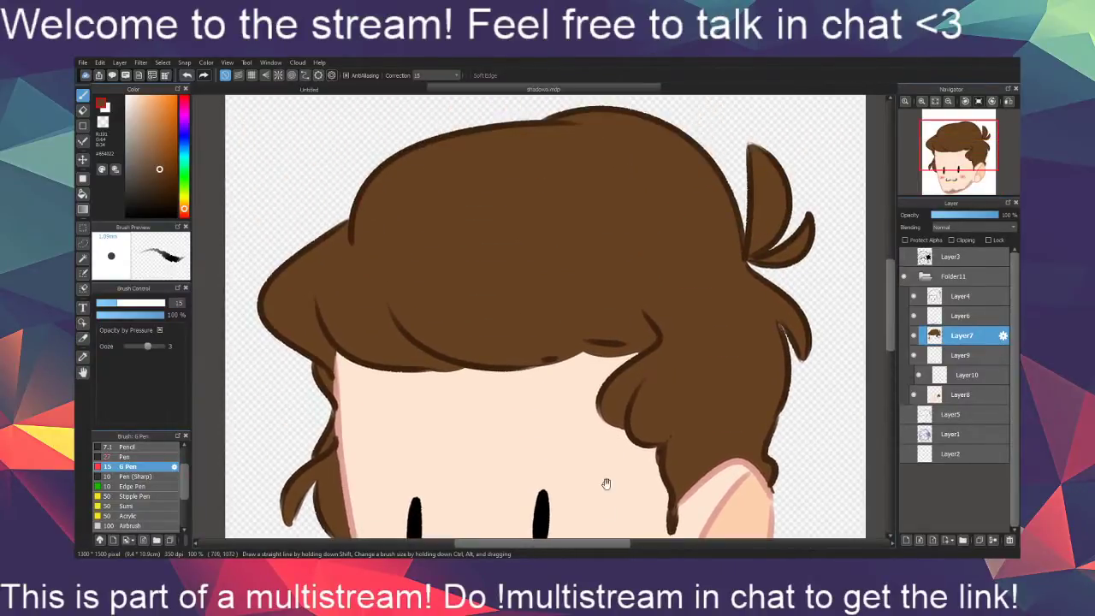
left_click_drag(619, 505, 623, 434)
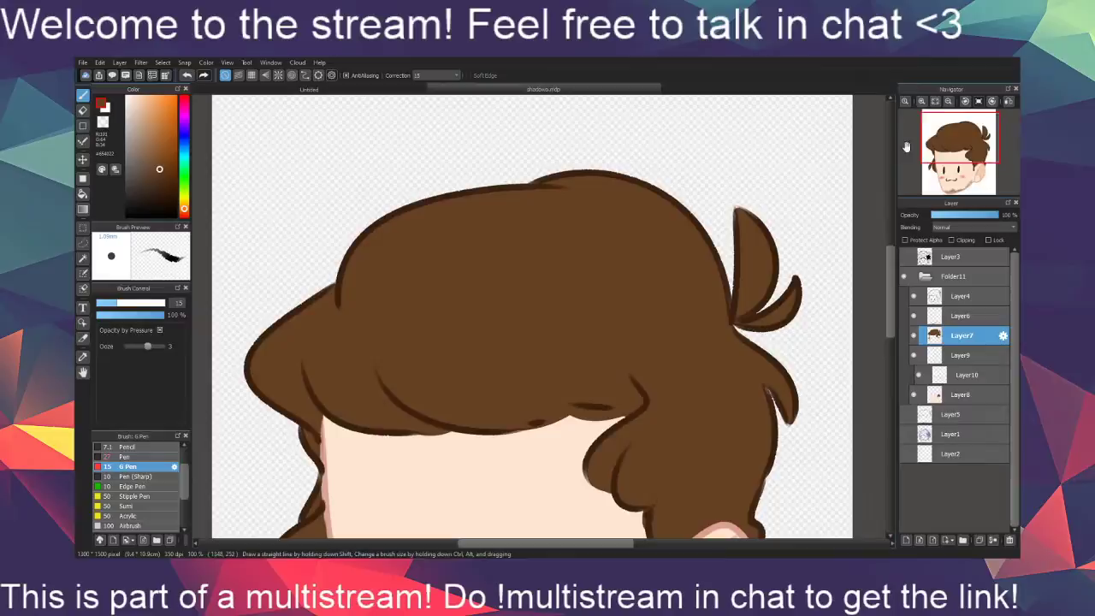
left_click(948, 101)
left_click(83, 243)
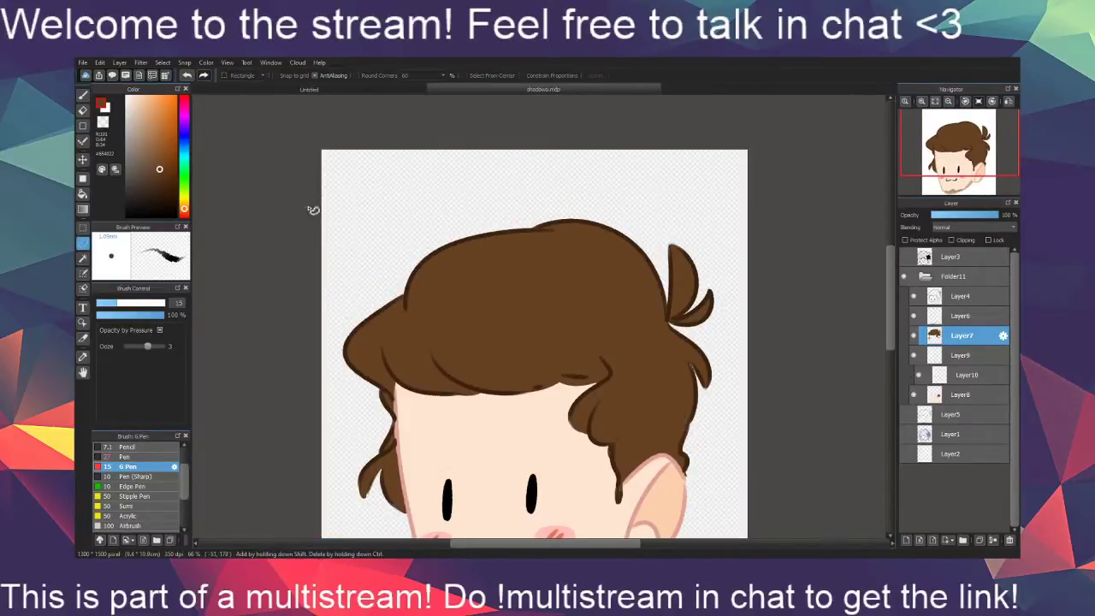
mouse_move(313, 206)
left_mouse_down()
mouse_move(556, 211)
mouse_move(705, 269)
mouse_move(734, 308)
left_mouse_up()
key("ctrl+d")
Select the head with a rectangle and crop the canvas to 1300 x 1333 pixels, removing empty space above the hair
left_click(83, 229)
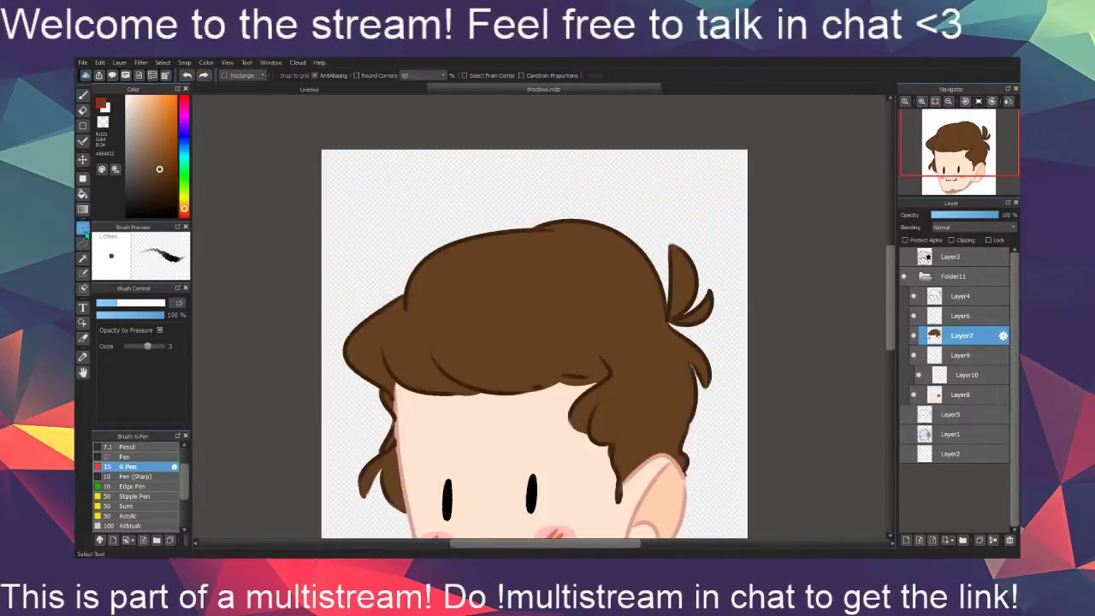
mouse_move(312, 205)
left_mouse_down()
mouse_move(608, 251)
mouse_move(773, 540)
mouse_move(768, 529)
left_mouse_up()
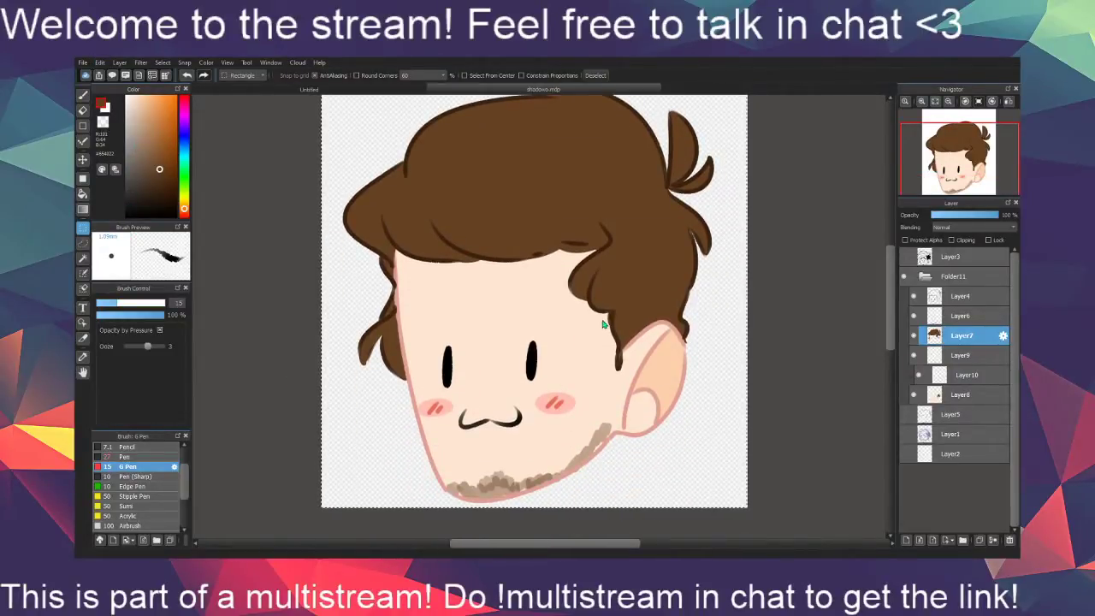
scroll(706, 466, "up", 1)
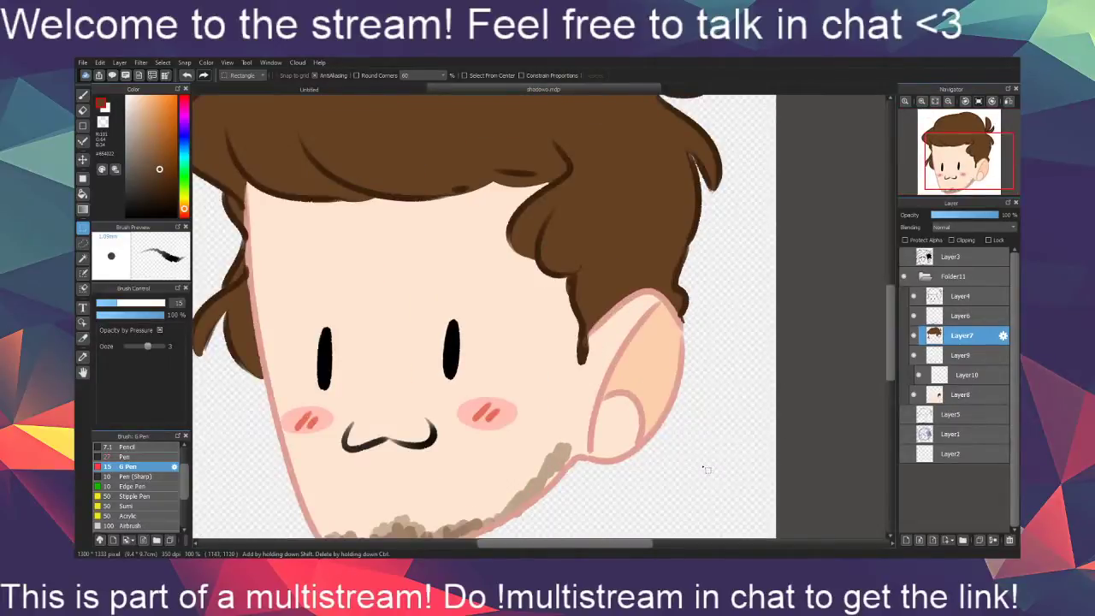
Draw pink anger-vein marks on Layer4 at both sides of the forehead with the G Pen
key("b")
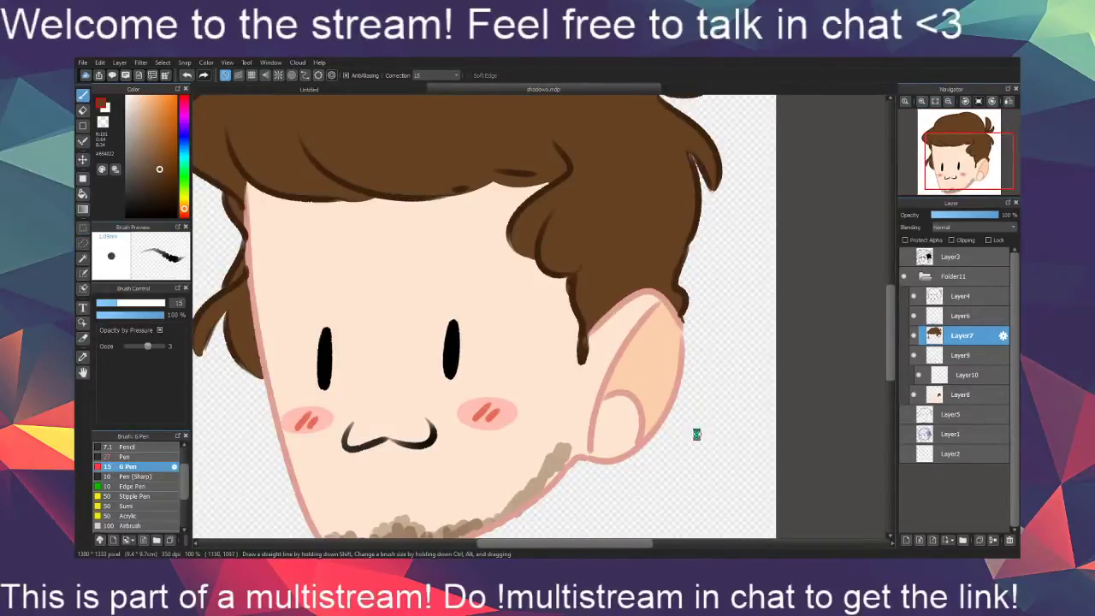
left_click(962, 296)
left_click(359, 355, "alt")
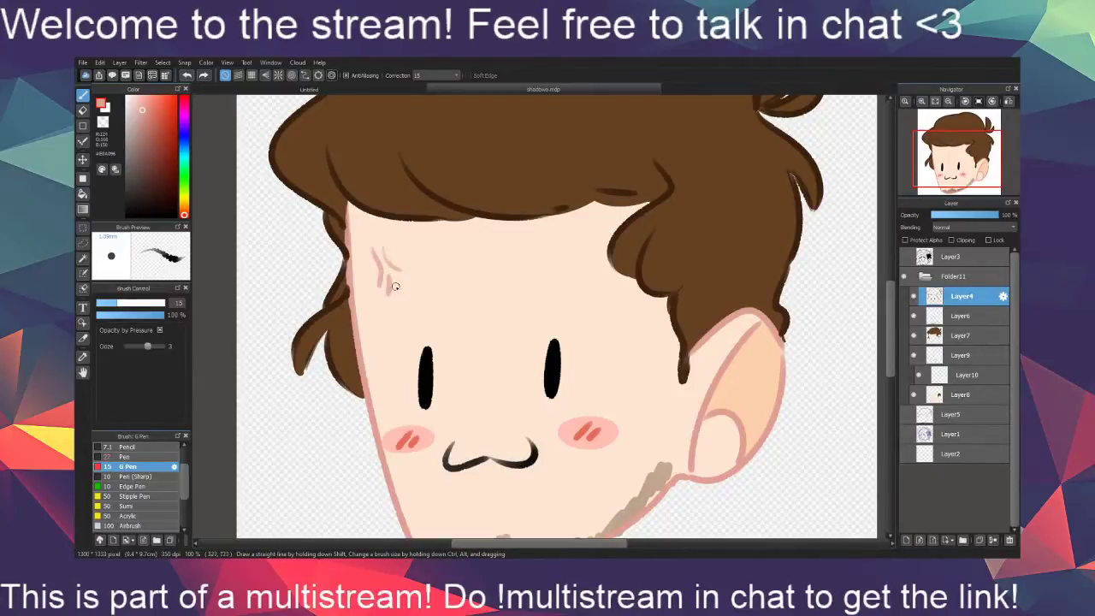
left_click_drag(394, 273, 404, 281)
mouse_move(576, 236)
left_mouse_down()
mouse_move(557, 272)
mouse_move(587, 268)
left_mouse_up()
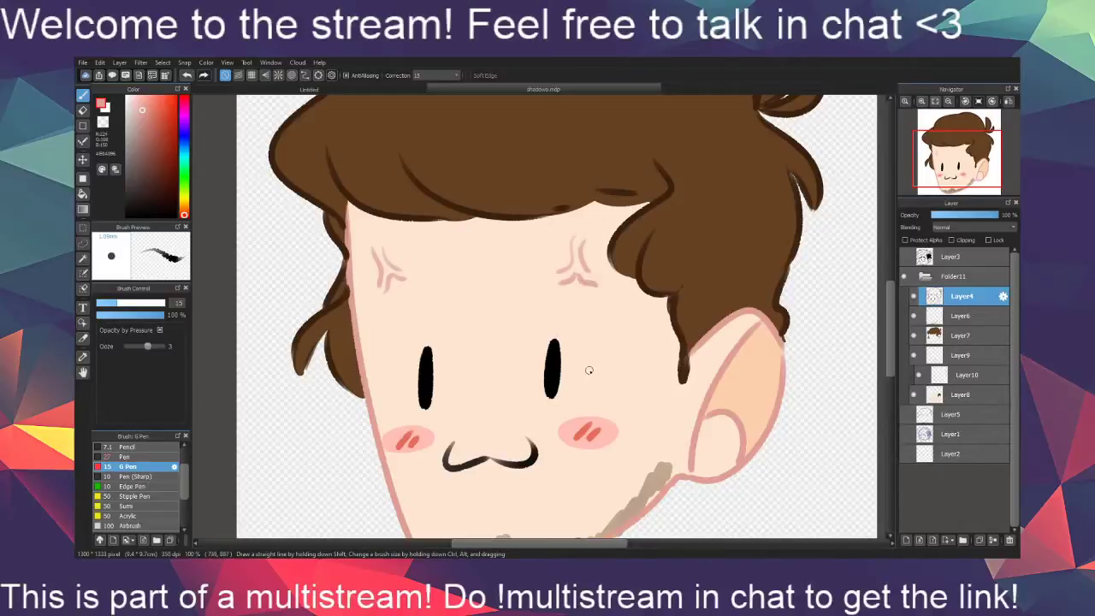
Add a new layer above Layer4 and paint a pure red oval over the middle of each eye
key("space")
left_click_drag(560, 427, 568, 408)
left_click_drag(613, 436, 608, 416)
mouse_move(604, 462)
left_mouse_down()
mouse_move(586, 434)
mouse_move(577, 481)
mouse_move(579, 465)
mouse_move(560, 445)
mouse_move(583, 462)
mouse_move(565, 433)
mouse_move(581, 444)
mouse_move(575, 482)
left_mouse_up()
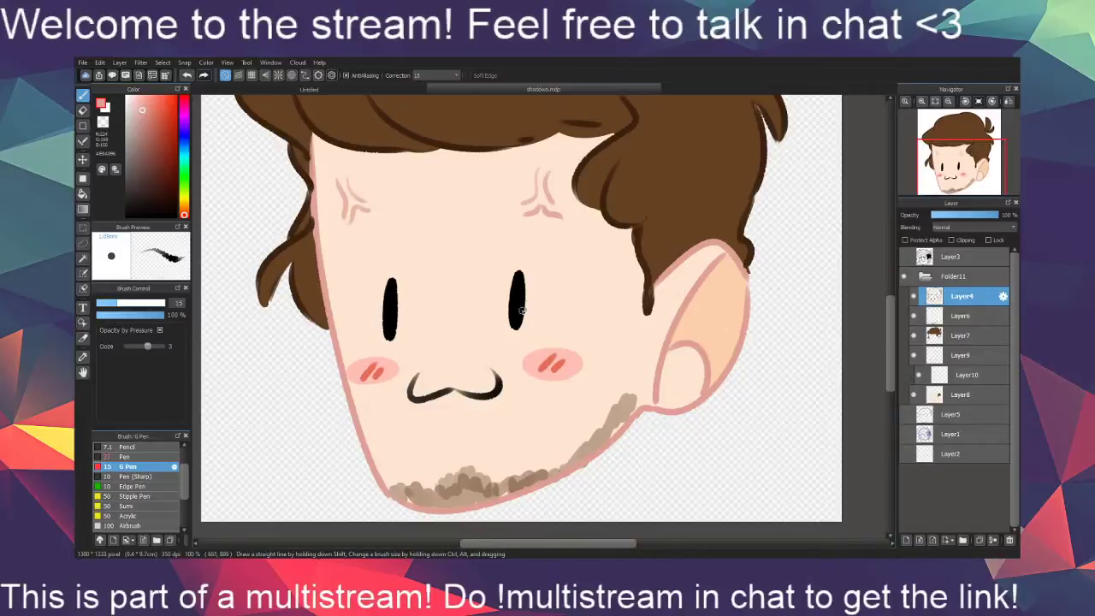
left_click(906, 540)
left_click(184, 97)
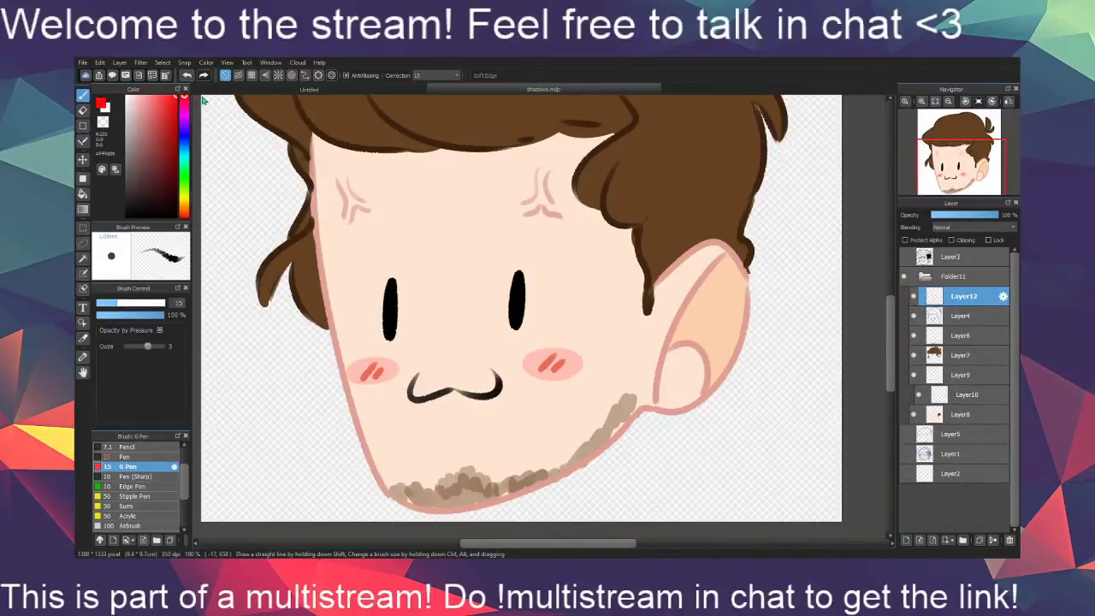
mouse_move(507, 300)
left_mouse_down()
mouse_move(517, 299)
mouse_move(504, 303)
left_mouse_up()
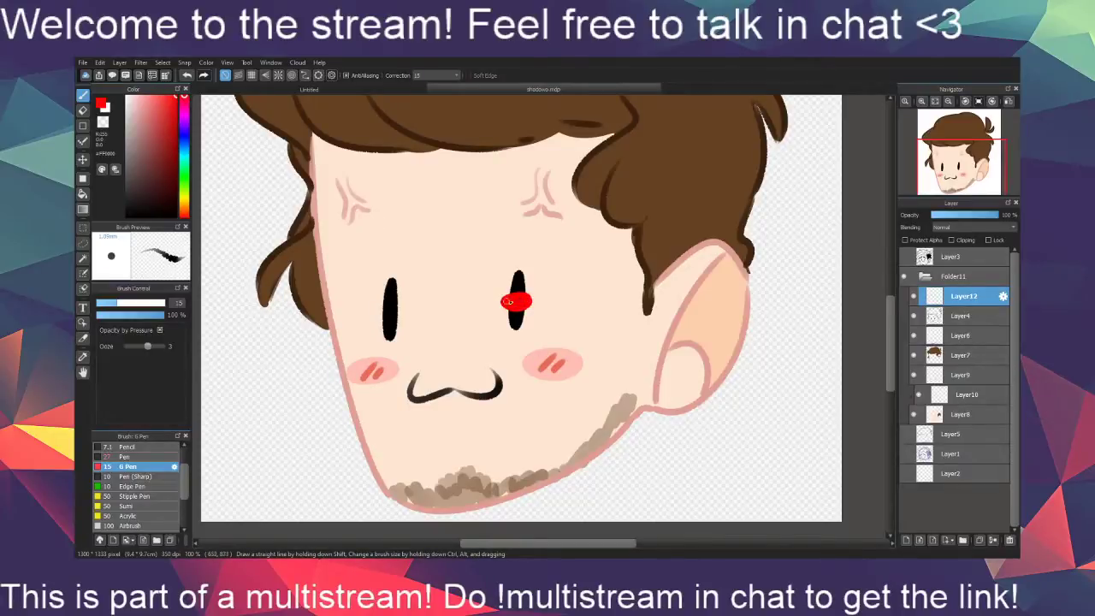
left_click_drag(391, 305, 379, 312)
Draw a straight red line through both eye ovals, from the ear across to beyond the face's left edge
left_click_drag(514, 299, 676, 287)
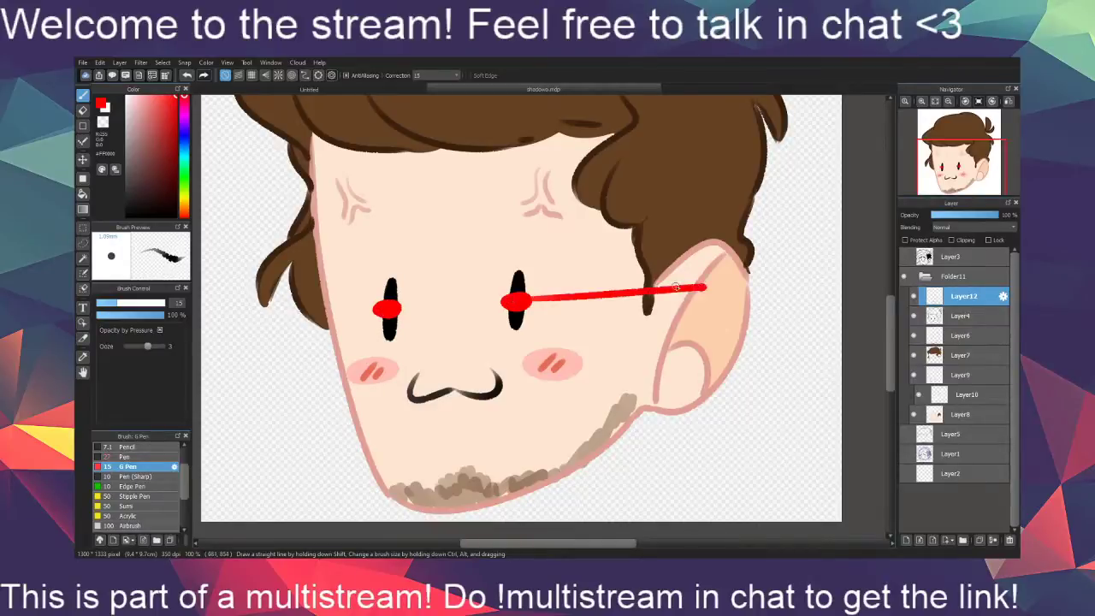
left_click_drag(470, 303, 515, 300)
left_click_drag(425, 307, 465, 304)
left_click_drag(380, 312, 277, 323)
key("ctrl+z")
left_click_drag(379, 308, 263, 316)
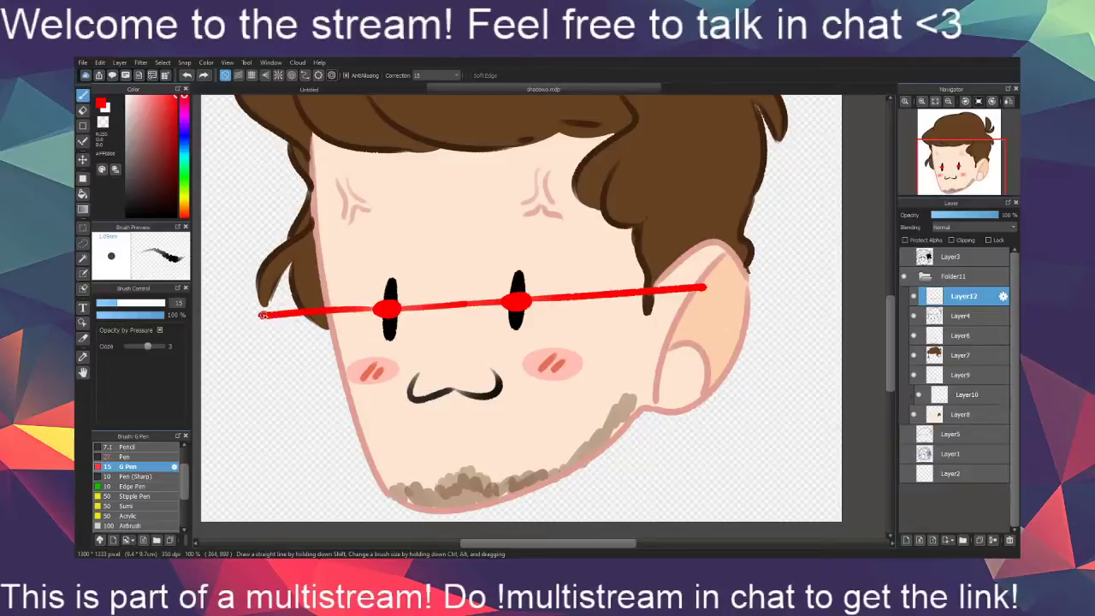
Replace the red ovals and line with a blurred red beam across the face and paint both eyes solid red
key("ctrl+z")
left_click_drag(381, 309, 220, 324)
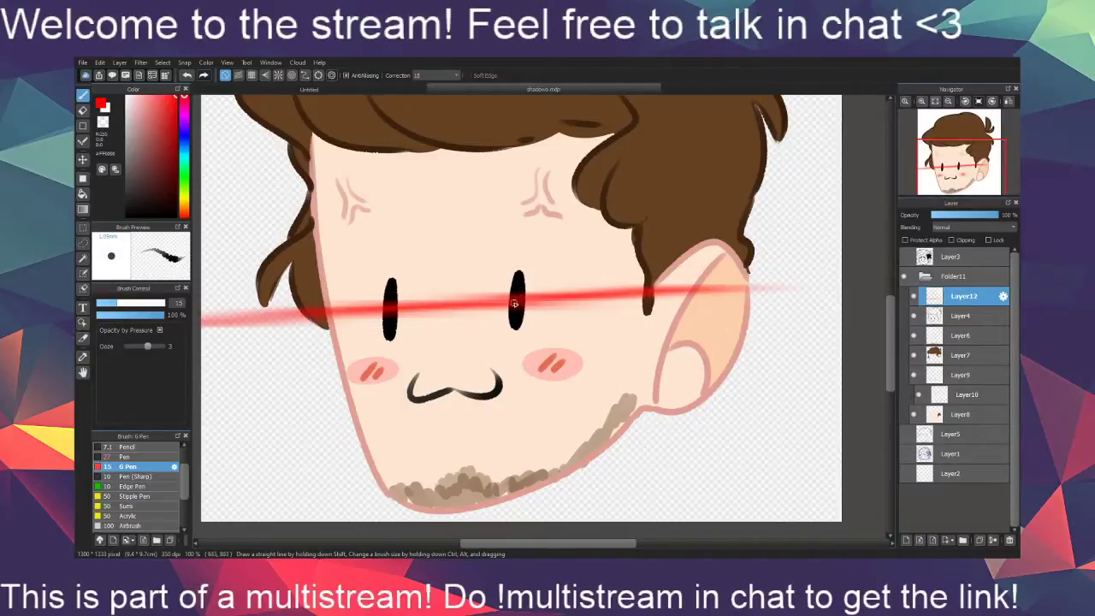
mouse_move(514, 304)
left_mouse_down()
mouse_move(516, 283)
mouse_move(518, 317)
left_mouse_up()
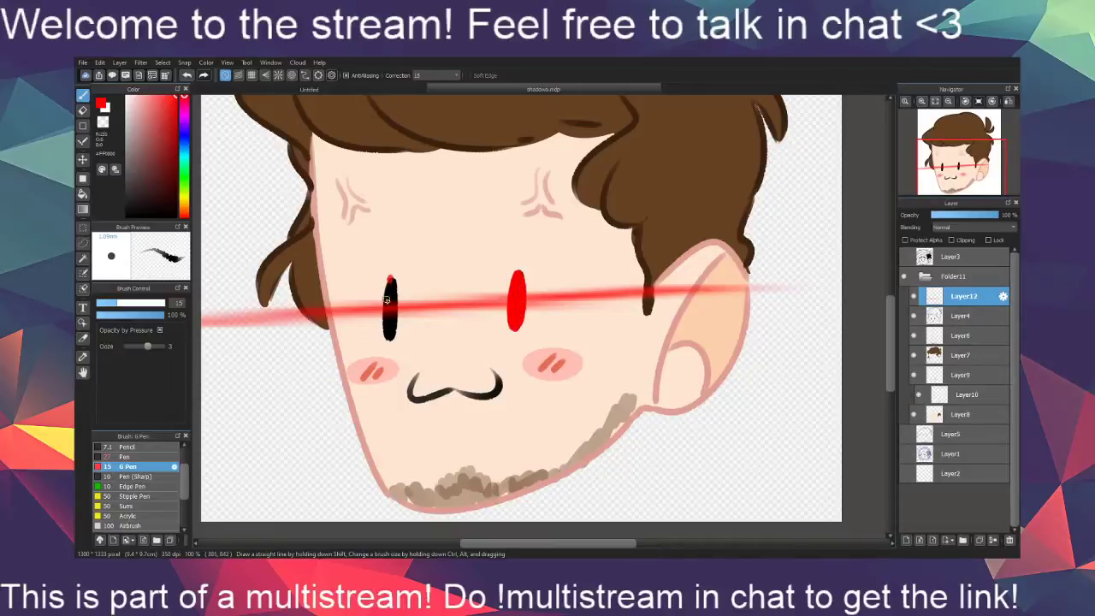
mouse_move(387, 300)
left_mouse_down()
mouse_move(389, 282)
mouse_move(386, 337)
left_mouse_up()
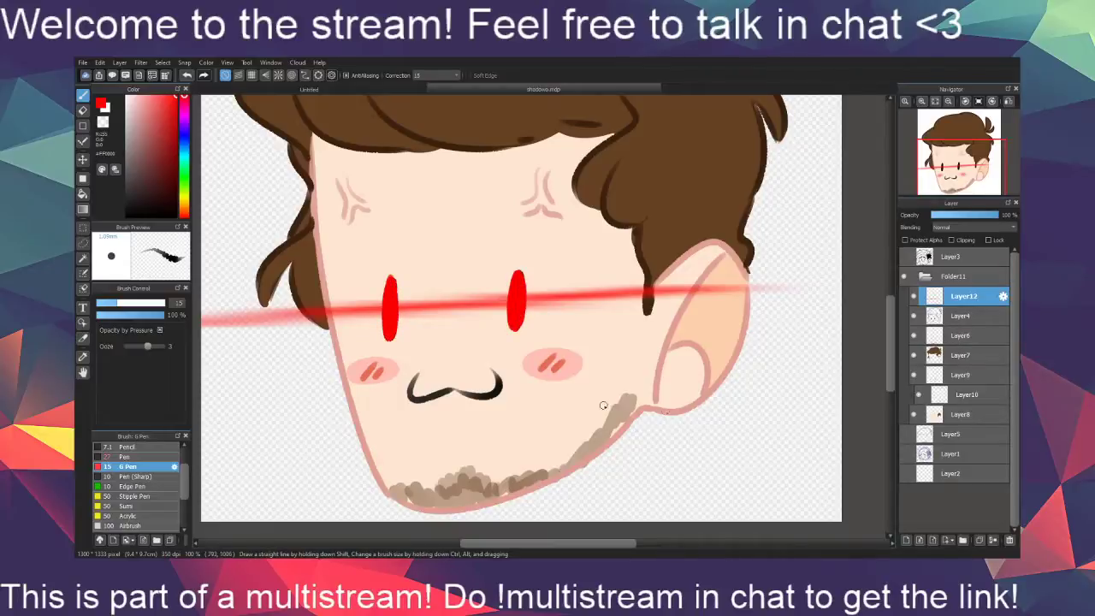
Add a new layer above Layer12 and draw a second softly blurred red line along the beam through both eyes
mouse_move(912, 186)
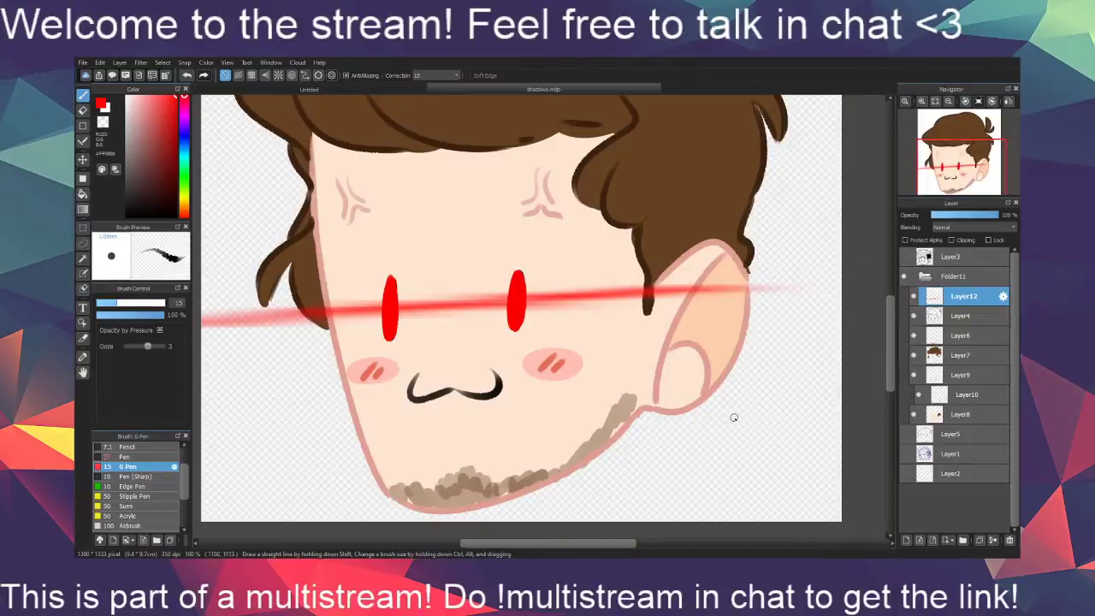
scroll(696, 447, "left", 3)
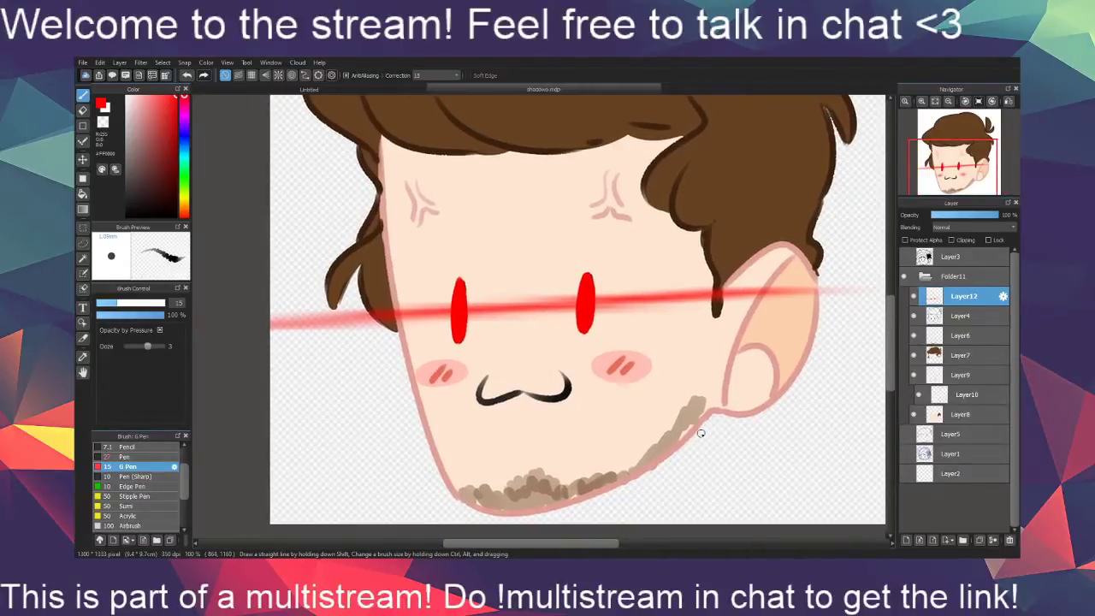
left_click(907, 540)
left_click_drag(661, 434, 628, 457)
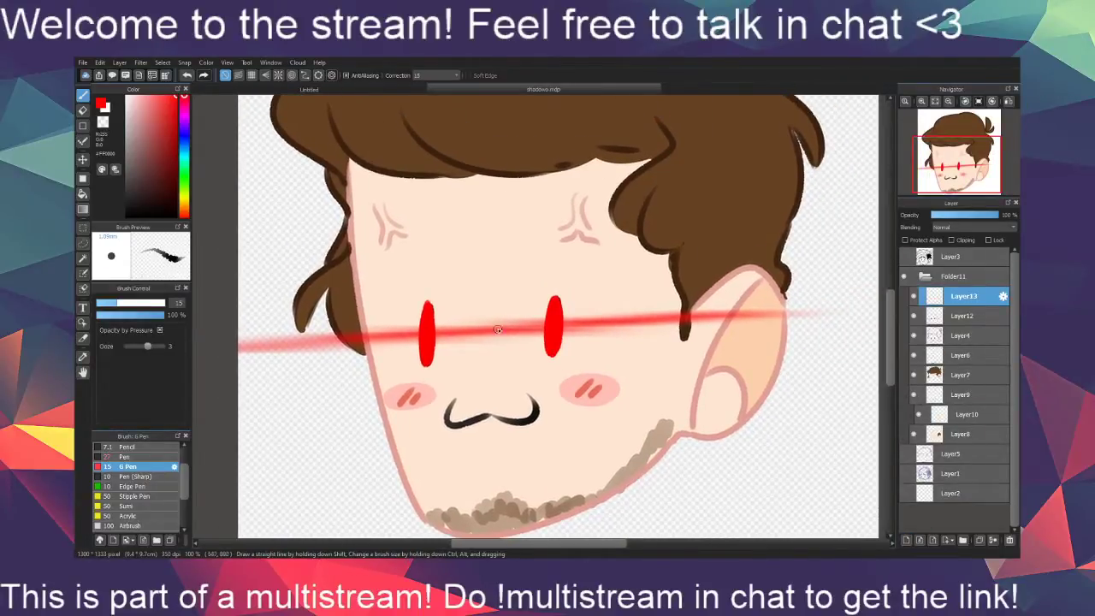
left_click_drag(479, 330, 784, 317)
mouse_move(473, 332)
left_mouse_down()
mouse_move(238, 352)
mouse_move(292, 343)
mouse_move(278, 344)
left_mouse_up()
key("ctrl+z")
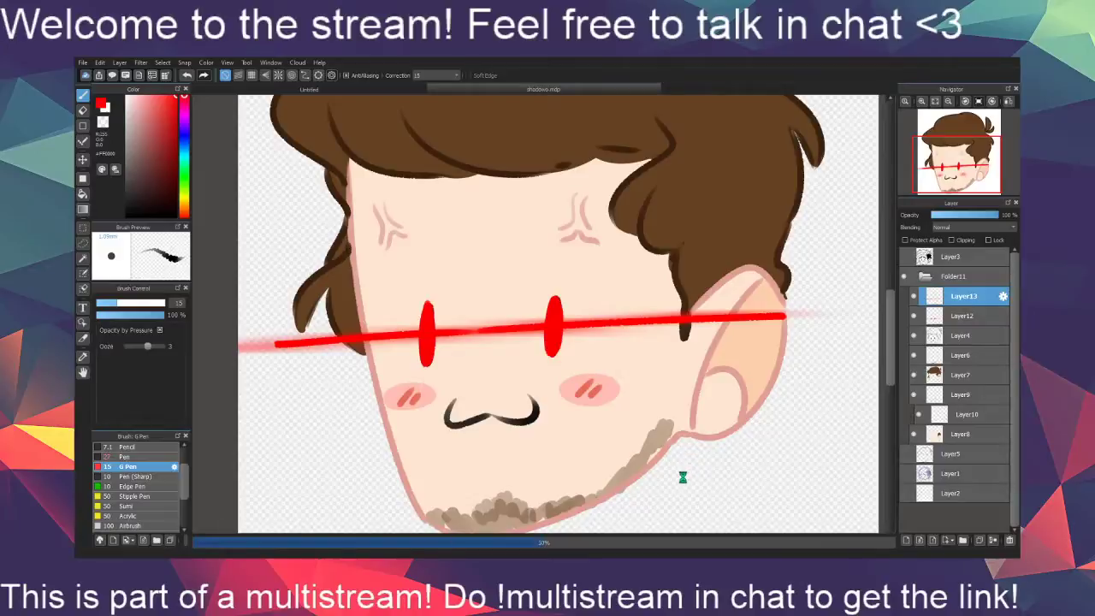
scroll(675, 476, "up", 1)
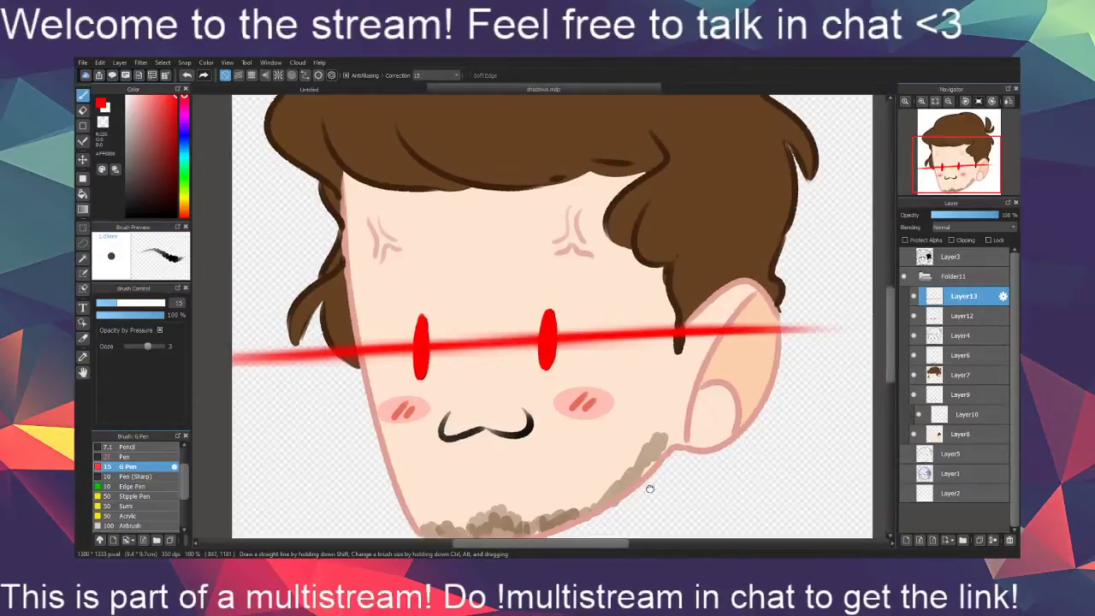
Lower Layer12's opacity to 82% and touch up the middle of both eyes in red on Layer13
left_click(964, 316)
left_click(987, 219)
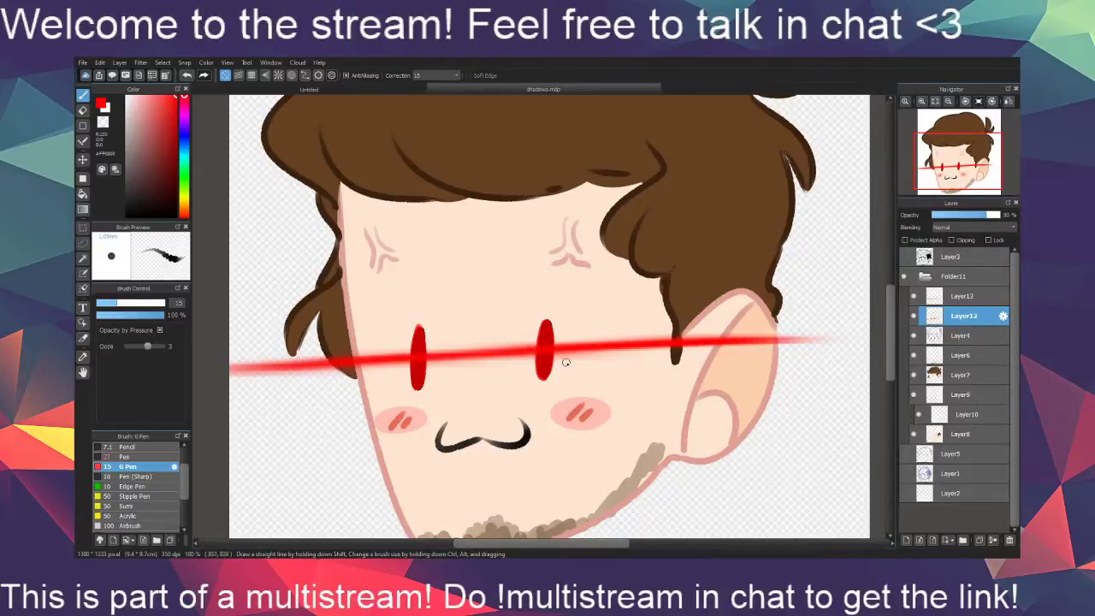
left_click(951, 297)
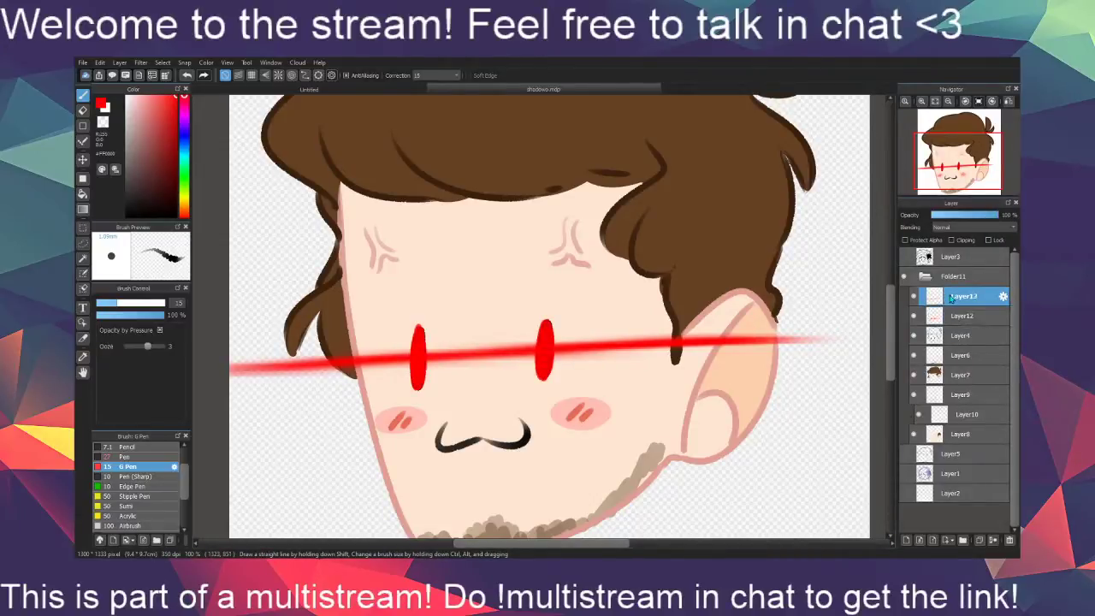
left_click(962, 316)
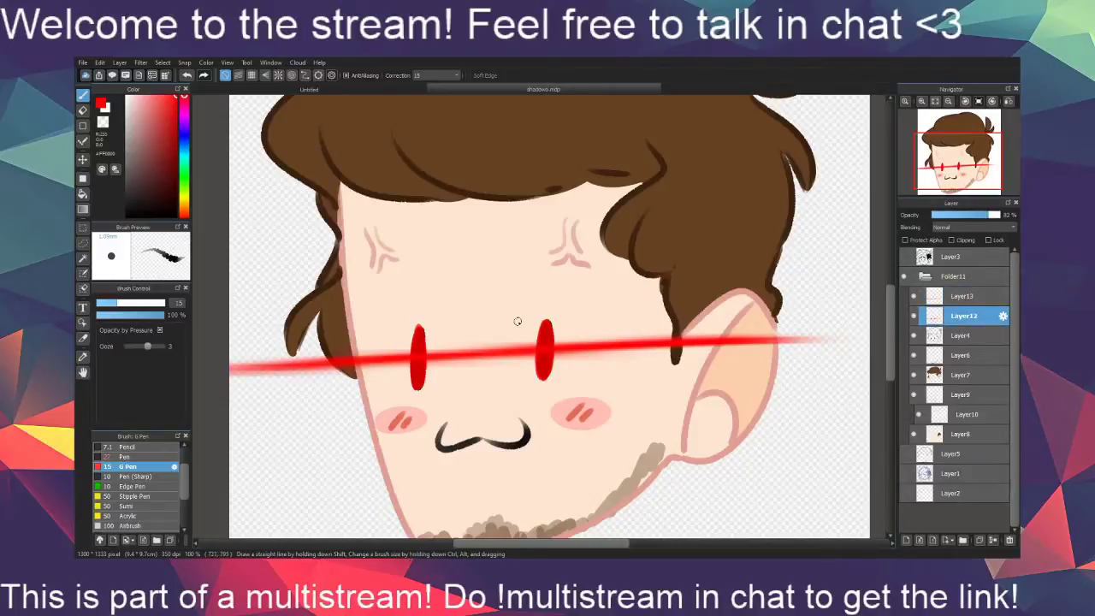
left_click(958, 297)
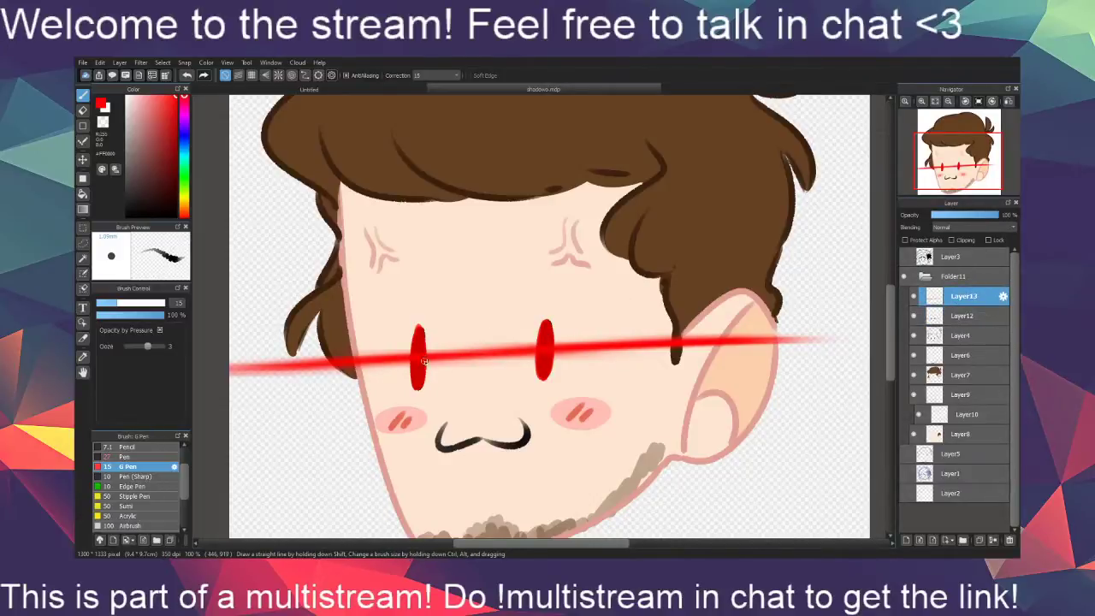
mouse_move(417, 348)
left_mouse_down()
mouse_move(415, 369)
mouse_move(421, 350)
left_mouse_up()
left_click_drag(540, 361, 549, 354)
Remove the extra beam layer and clear all red artwork from Layer12
left_click(948, 101)
left_click(935, 101)
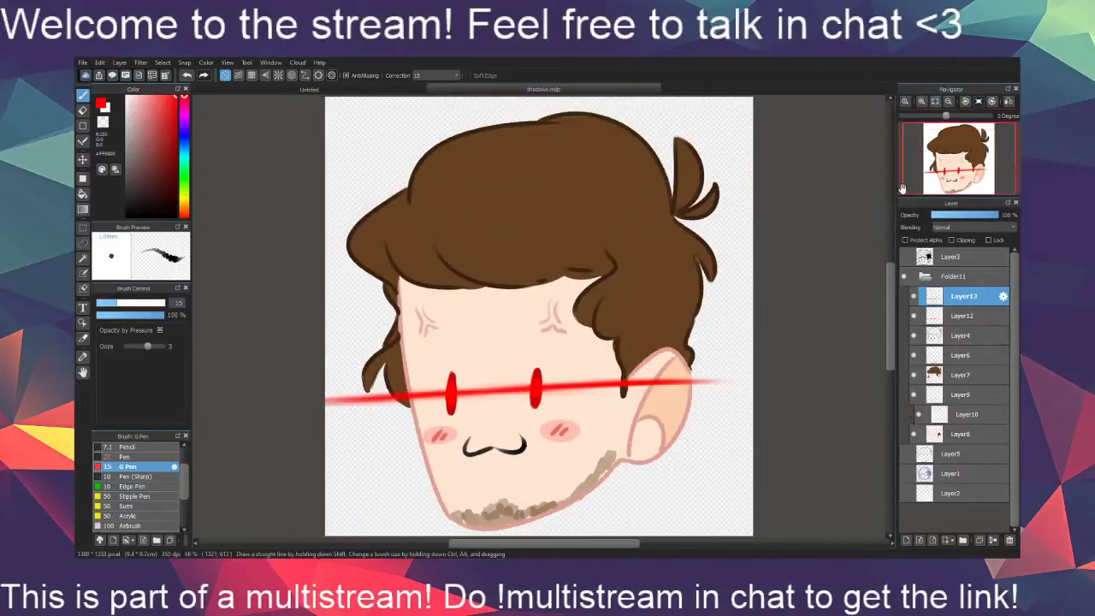
left_click_drag(692, 465, 699, 506)
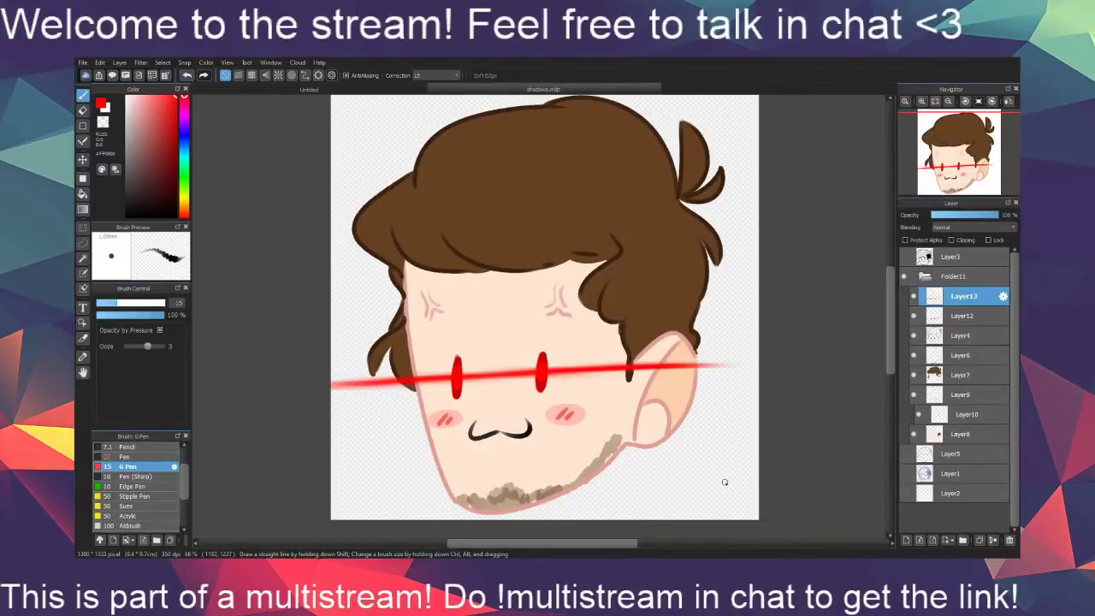
key("ctrl+e")
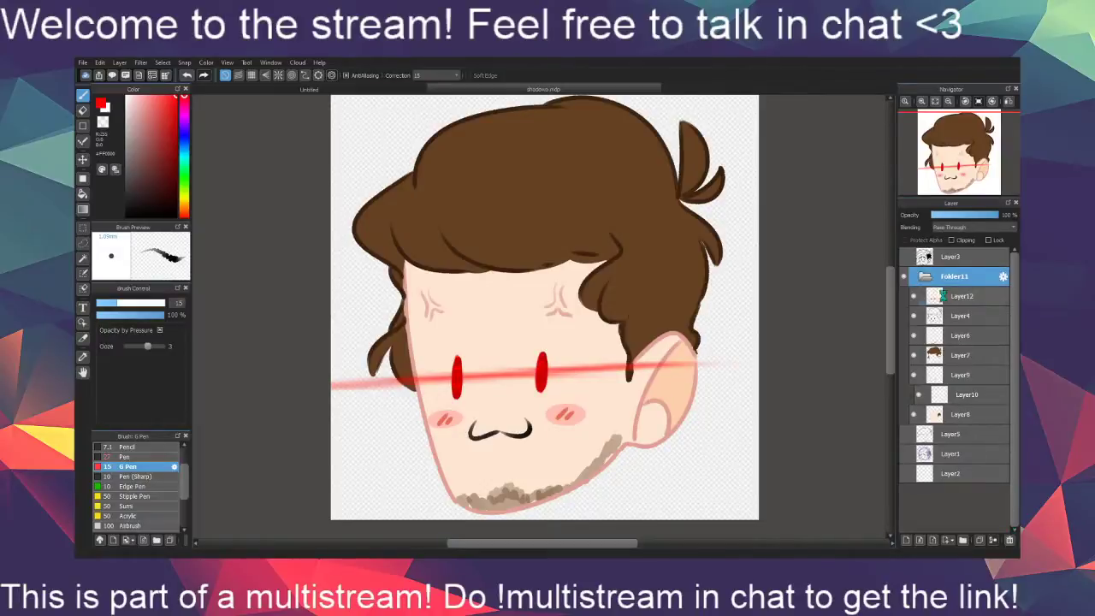
key("Delete")
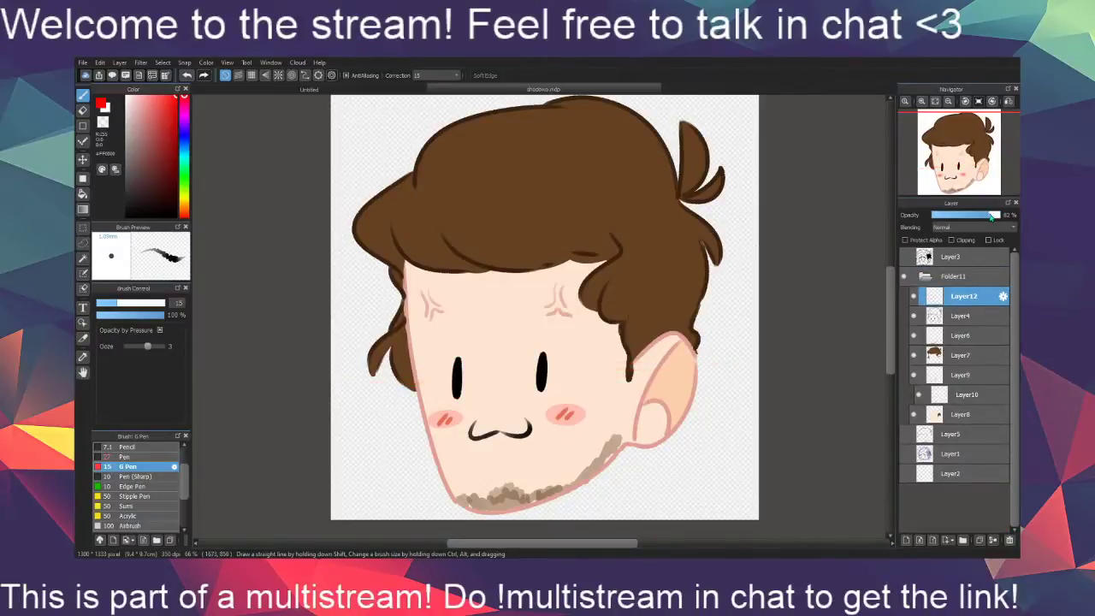
Paint pure red ovals covering both black eyes on Layer12 at 100% opacity
scroll(548, 426, "up", 2)
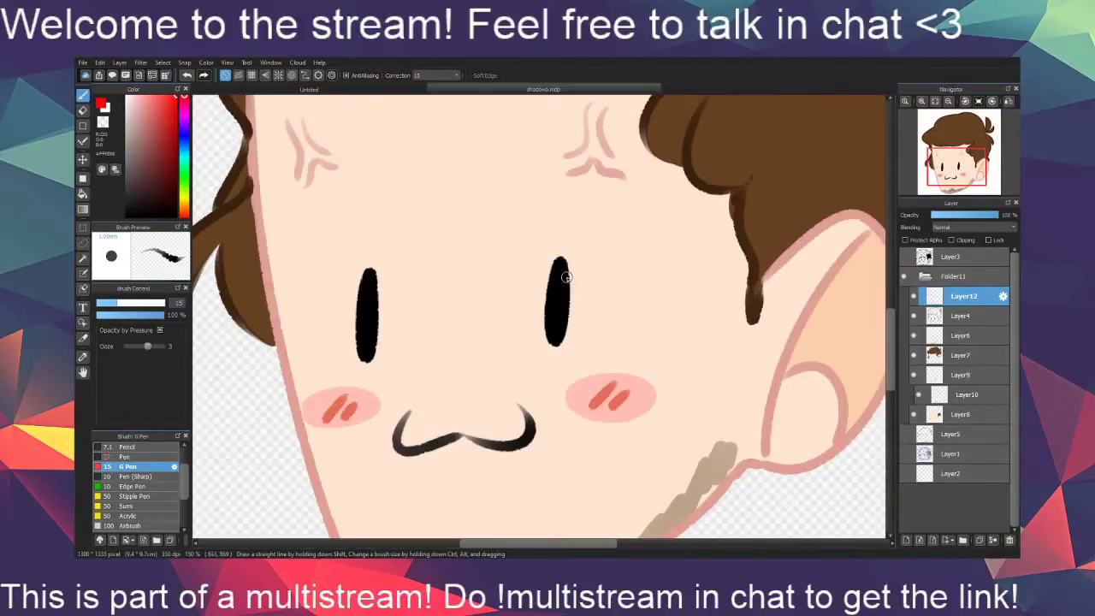
mouse_move(557, 257)
left_mouse_down()
mouse_move(548, 332)
mouse_move(552, 292)
mouse_move(560, 314)
left_mouse_up()
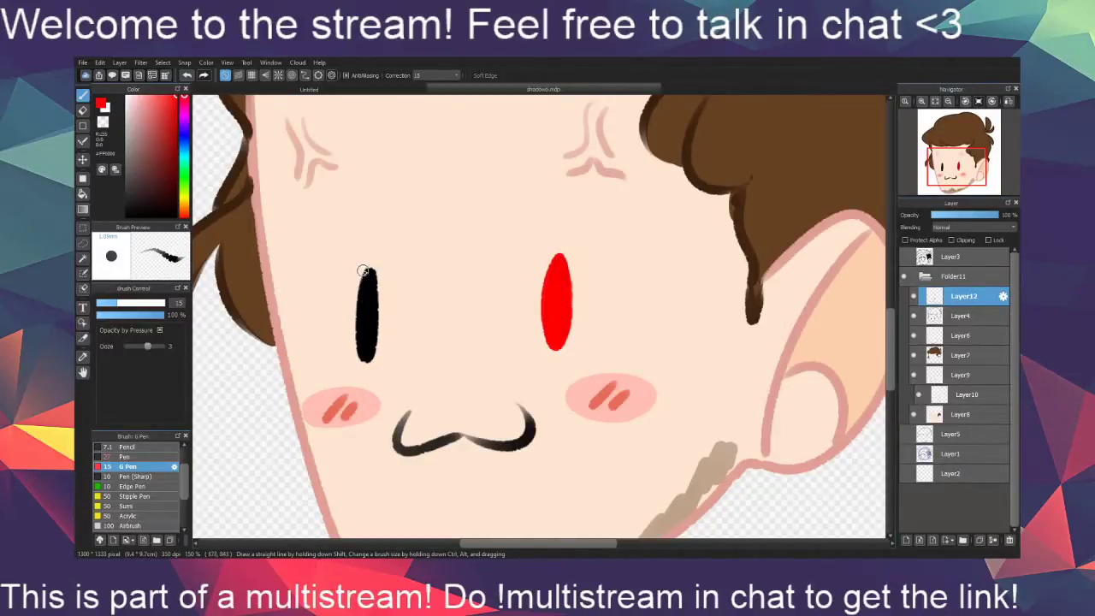
mouse_move(362, 273)
left_mouse_down()
mouse_move(367, 262)
mouse_move(369, 338)
left_mouse_up()
Draw a straight red line through both eyes, from the ear to beyond the face's far edge, and blur the red markings
scroll(582, 360, "down", 2)
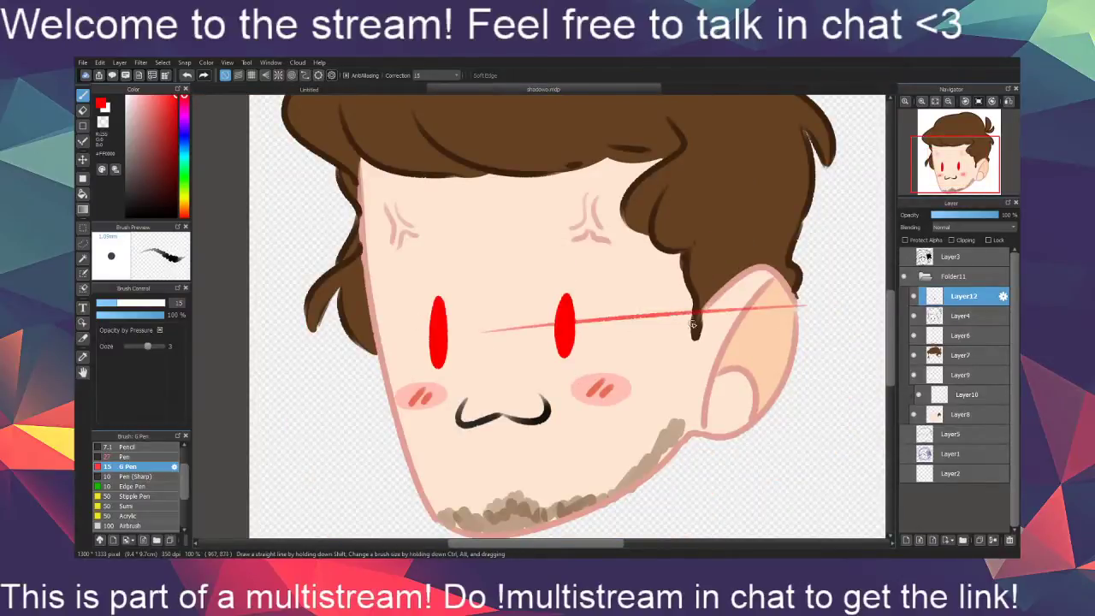
left_click(469, 332, "shift")
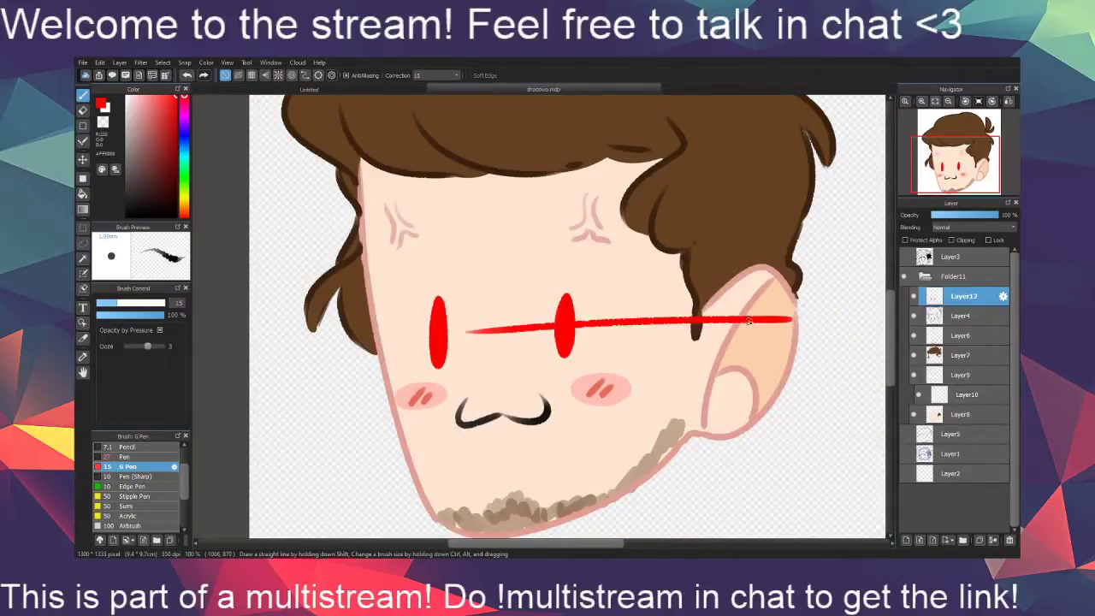
left_click(295, 348, "shift")
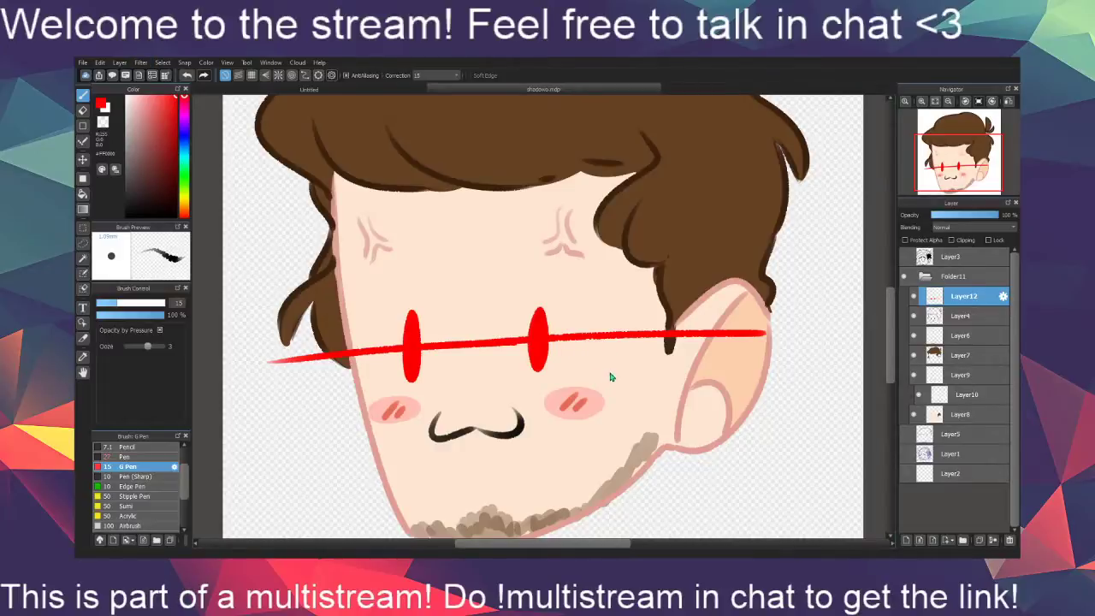
key("ctrl+s")
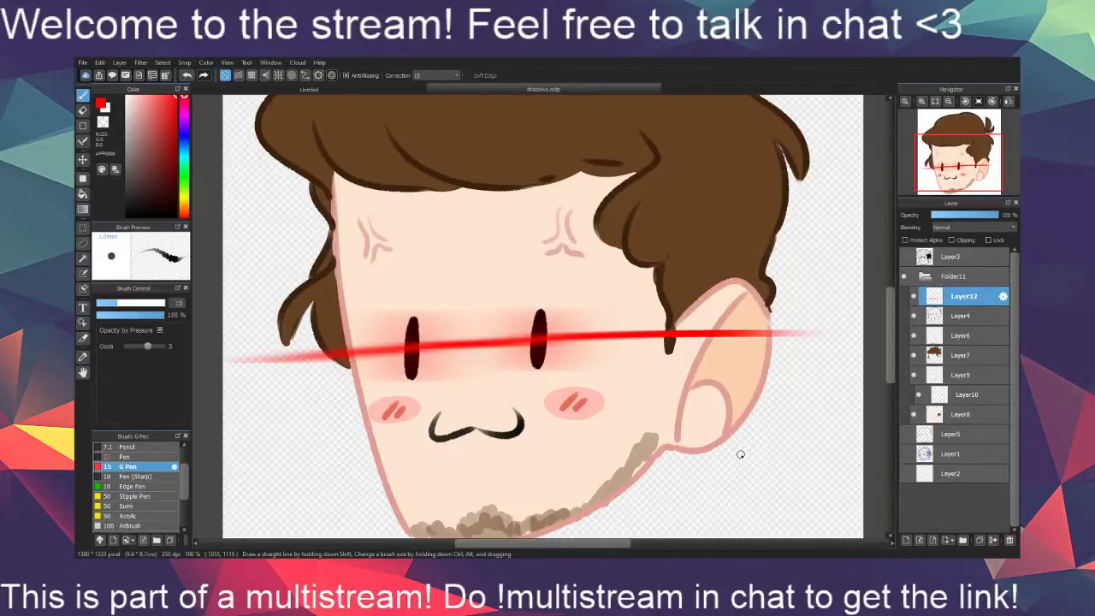
Delete Layer12 with the red eye markings and erase both black oval eyes from Layer4
left_click(1010, 540)
mouse_move(631, 459)
left_mouse_down()
mouse_move(630, 439)
mouse_move(648, 435)
left_mouse_up()
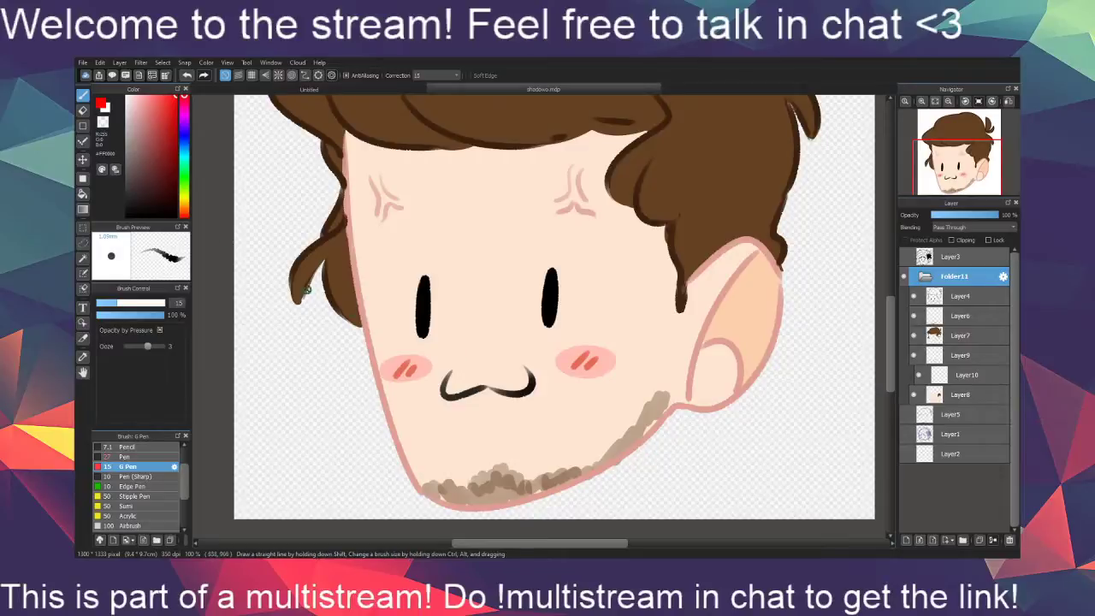
left_click(175, 215)
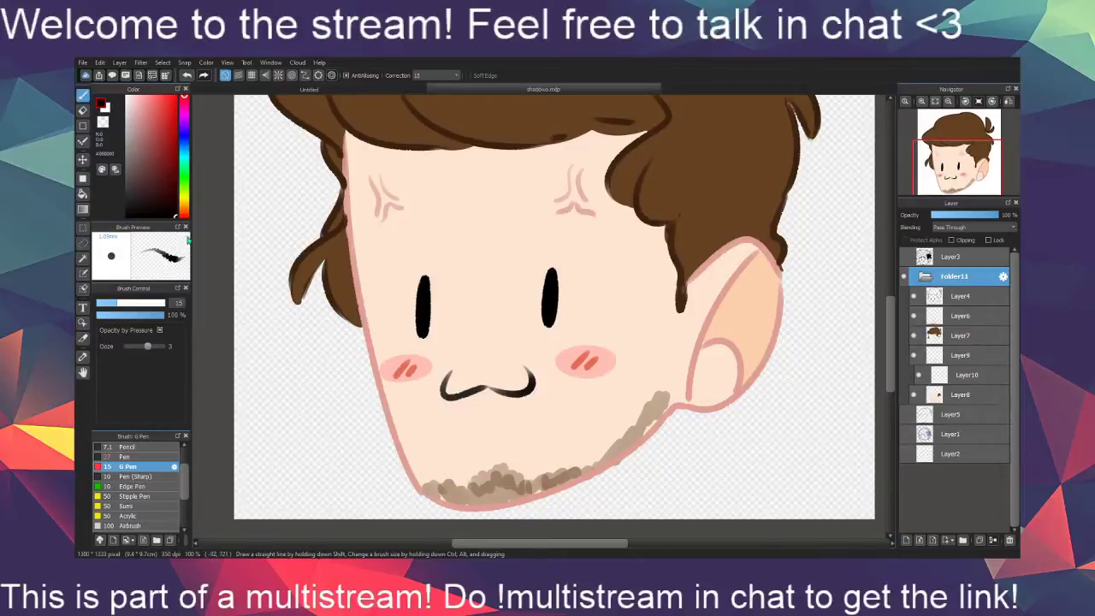
left_click(952, 300)
key("e")
mouse_move(561, 284)
left_mouse_down()
mouse_move(558, 261)
mouse_move(560, 324)
mouse_move(548, 311)
mouse_move(547, 274)
left_mouse_up()
mouse_move(433, 289)
left_mouse_down()
mouse_move(428, 321)
mouse_move(431, 269)
mouse_move(424, 337)
mouse_move(421, 273)
mouse_move(415, 339)
left_mouse_up()
Draw thick black slanted lines as angry closed eyes on Layer4, sloping down toward the nose, with the G Pen
key("b")
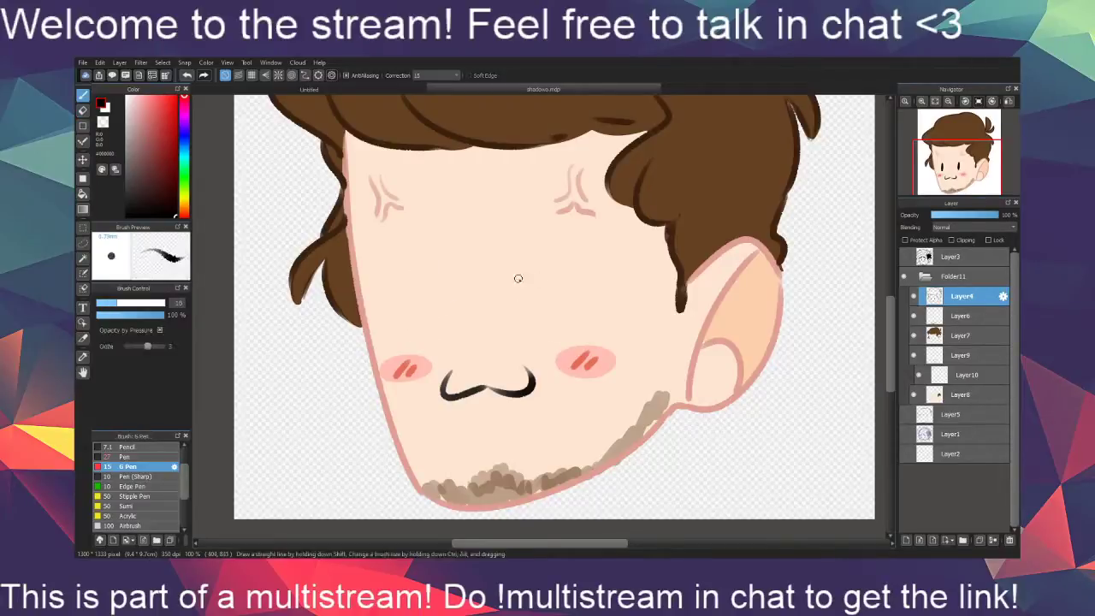
left_click_drag(507, 310, 603, 286)
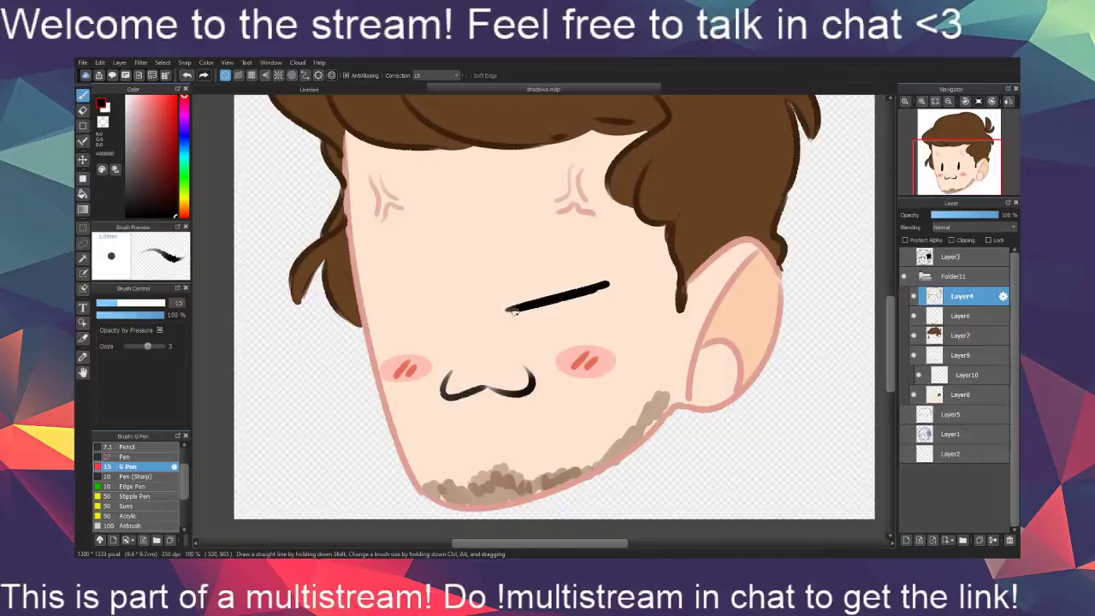
key("ctrl+z")
mouse_move(517, 315)
left_mouse_down()
mouse_move(591, 296)
mouse_move(530, 315)
left_mouse_up()
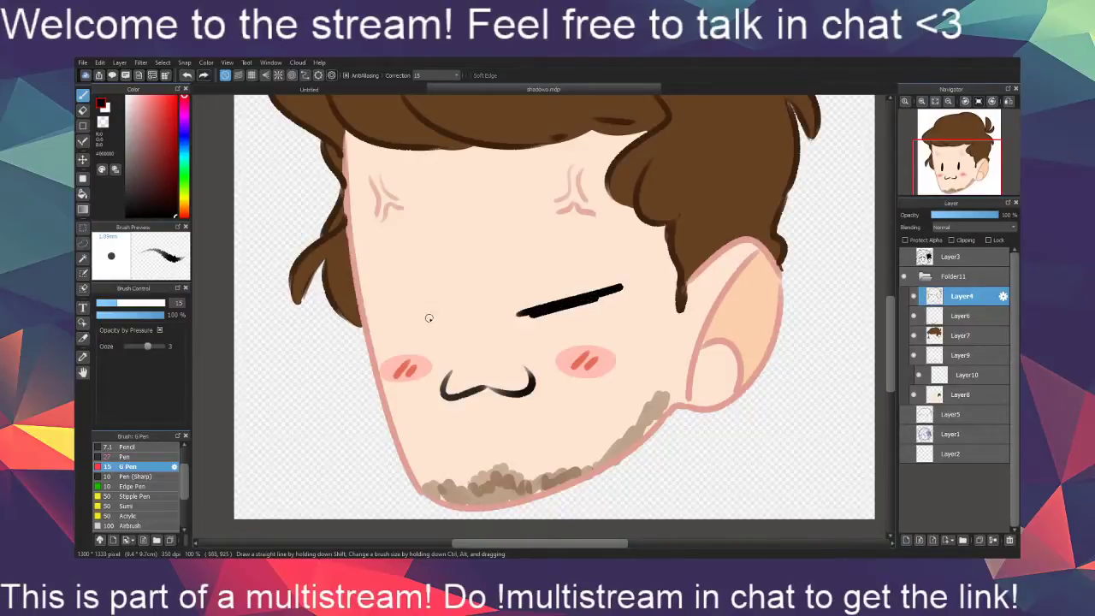
left_click_drag(378, 295, 443, 313)
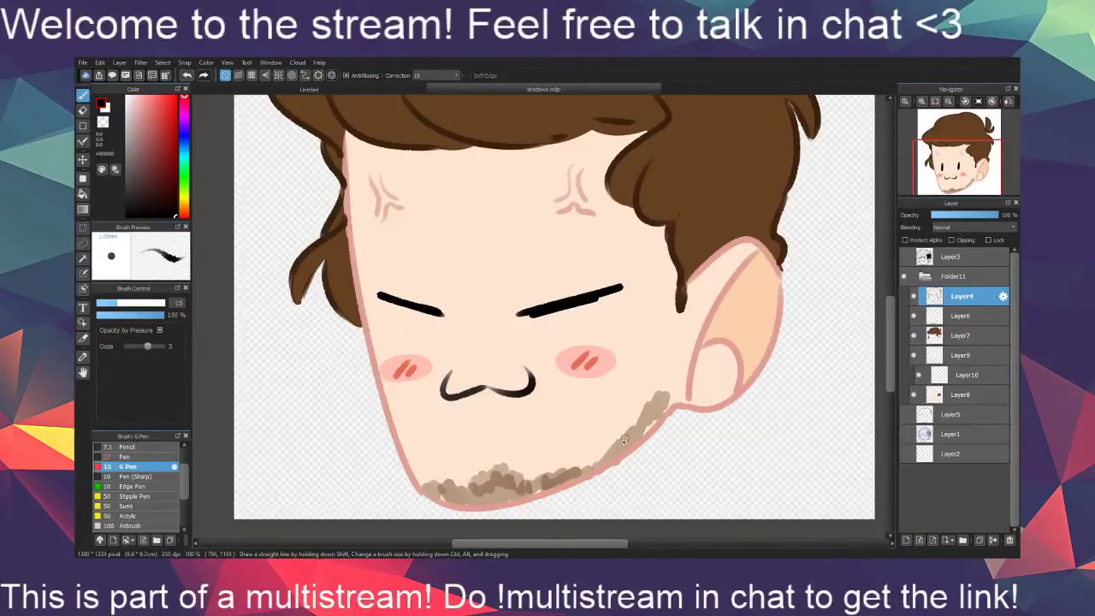
mouse_move(625, 439)
left_mouse_down()
mouse_move(592, 485)
mouse_move(609, 470)
left_mouse_up()
key("ctrl+z")
left_click_drag(362, 333, 433, 345)
mouse_move(646, 439)
left_mouse_down()
mouse_move(629, 488)
mouse_move(630, 449)
left_mouse_up()
left_click_drag(473, 322, 586, 282)
key("ctrl+z")
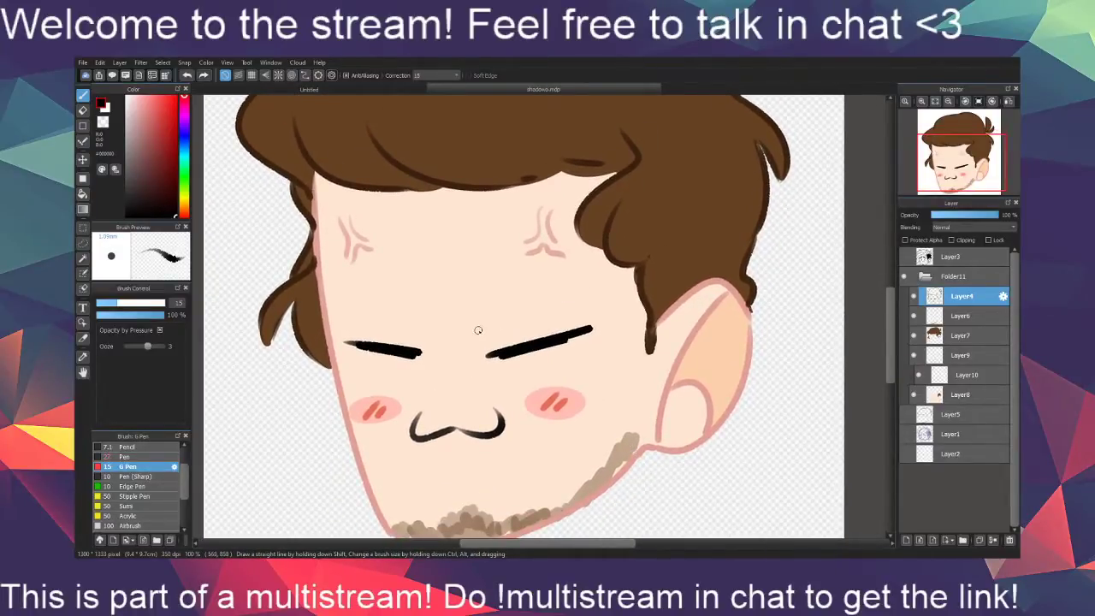
left_click_drag(478, 331, 525, 309)
key("ctrl+z")
Sample the pink of the forehead vein marks and draw a small frown crease above the inner end of each eye
left_click(548, 250, "alt")
left_click_drag(473, 328, 494, 333)
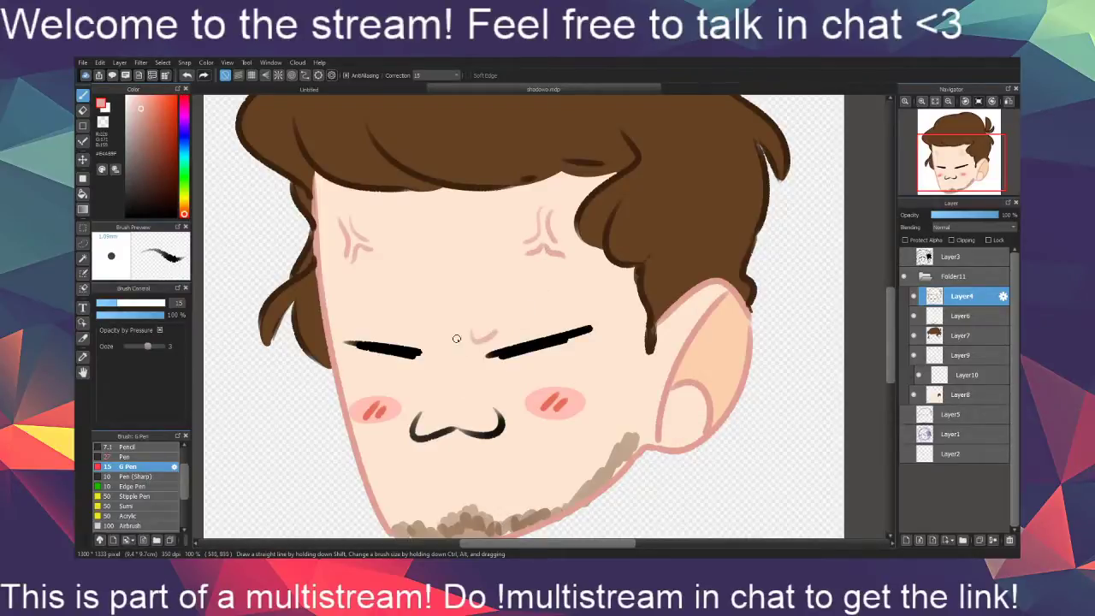
left_click_drag(424, 327, 399, 332)
scroll(569, 411, "down", 1)
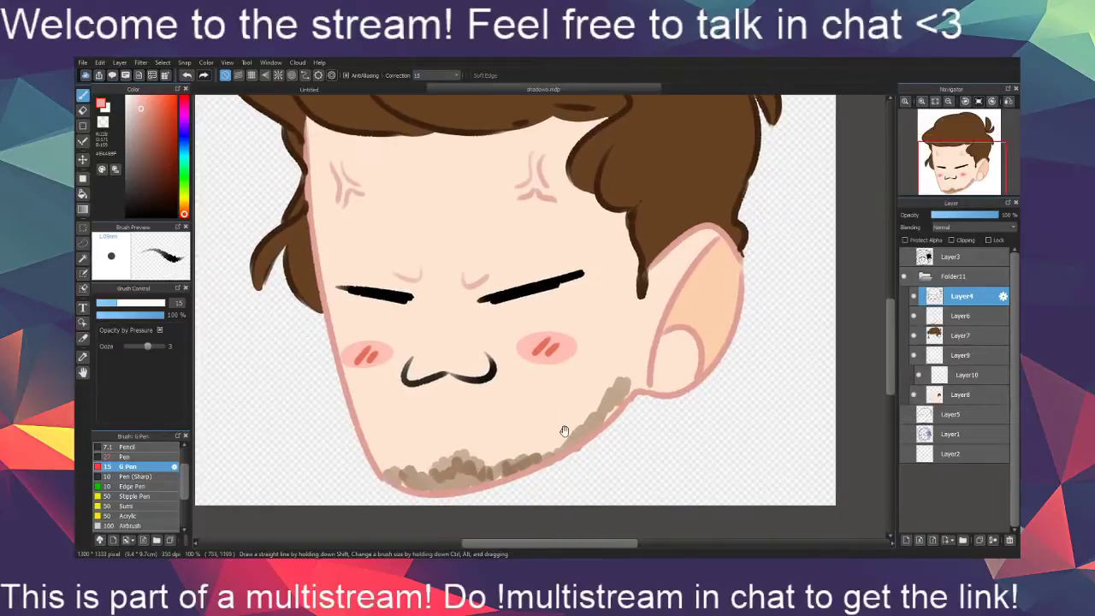
mouse_move(565, 449)
left_mouse_down()
mouse_move(558, 500)
mouse_move(584, 514)
left_mouse_up()
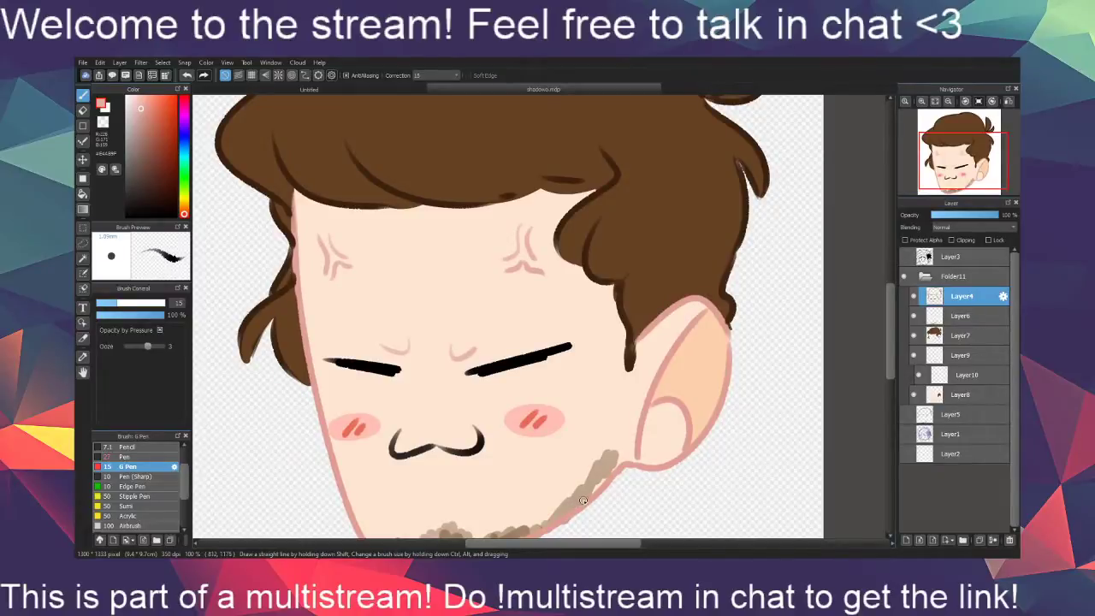
left_click_drag(558, 476, 546, 514)
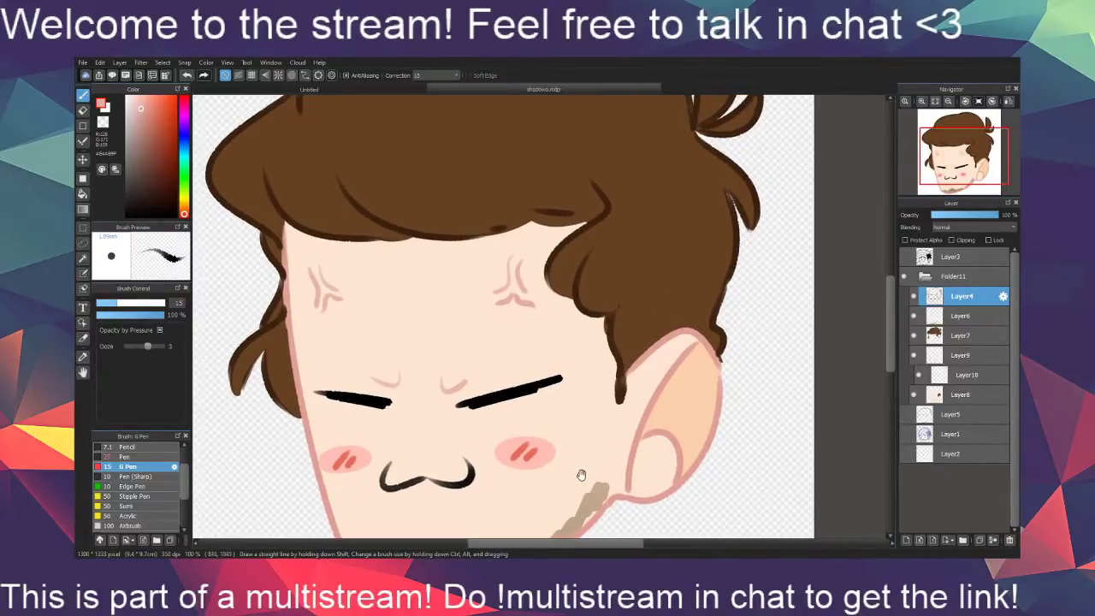
left_click_drag(581, 475, 594, 436)
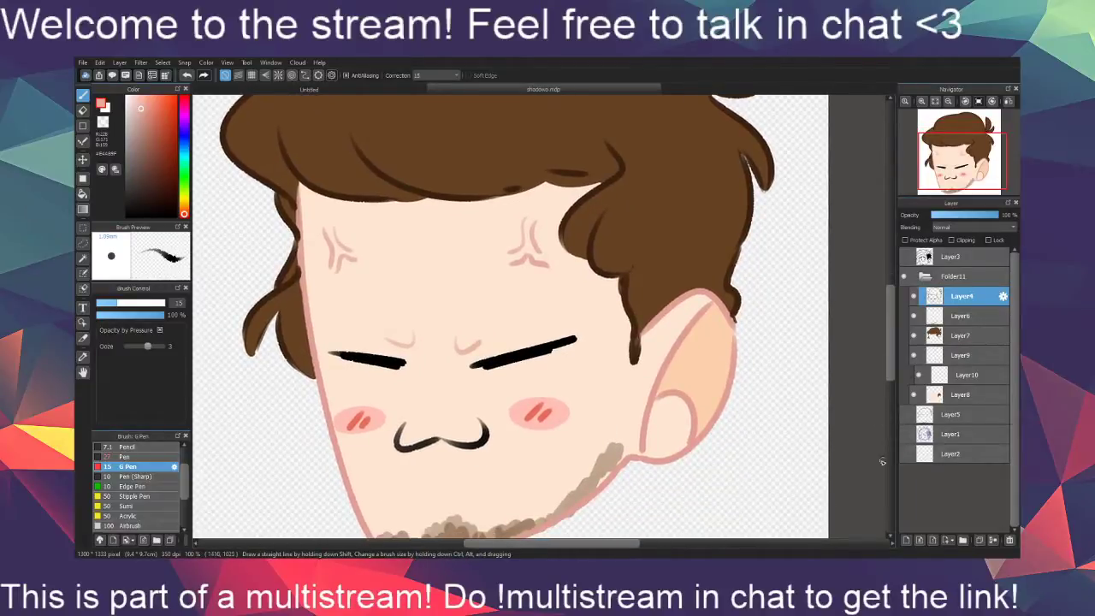
Draw violet-blue sweat drop outlines on Layer4, one at the forehead's far edge and one between the near eye and ear
left_click_drag(633, 480, 684, 479)
left_click_drag(184, 142, 184, 134)
left_click(162, 141)
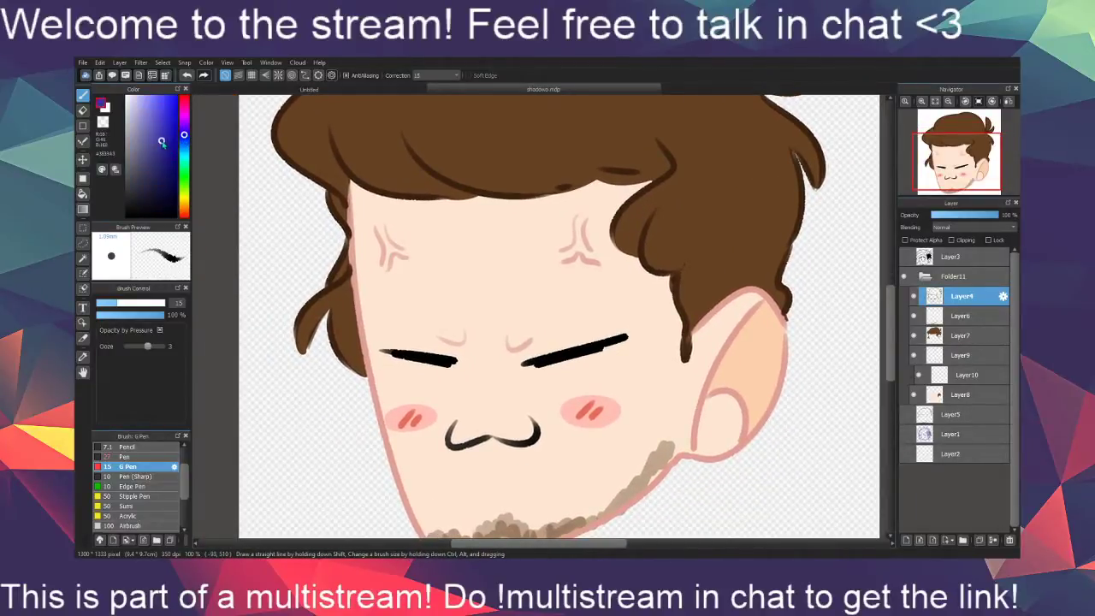
left_click(147, 113)
mouse_move(352, 203)
left_mouse_down()
mouse_move(351, 306)
mouse_move(364, 266)
mouse_move(356, 225)
left_mouse_up()
left_click_drag(547, 454, 523, 418)
mouse_move(614, 262)
left_mouse_down()
mouse_move(630, 353)
mouse_move(627, 294)
mouse_move(628, 356)
mouse_move(624, 312)
left_mouse_up()
key("ctrl+z")
mouse_move(634, 481)
left_mouse_down()
mouse_move(625, 488)
mouse_move(663, 478)
left_mouse_up()
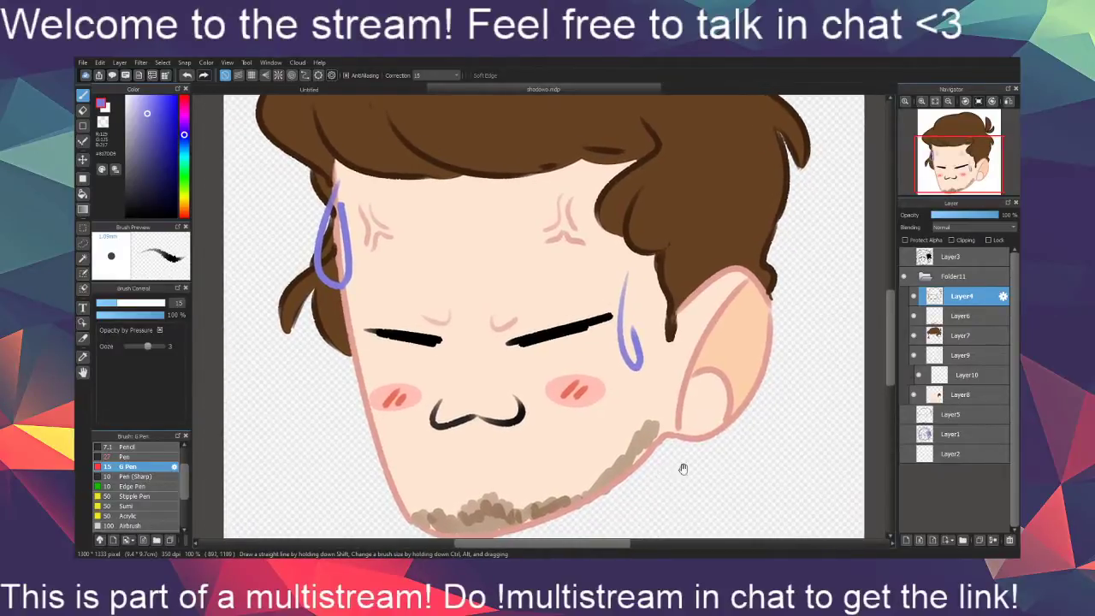
Erase the face and hair outlines showing inside the sweat drop at the forehead's far edge on Layer4
key("e")
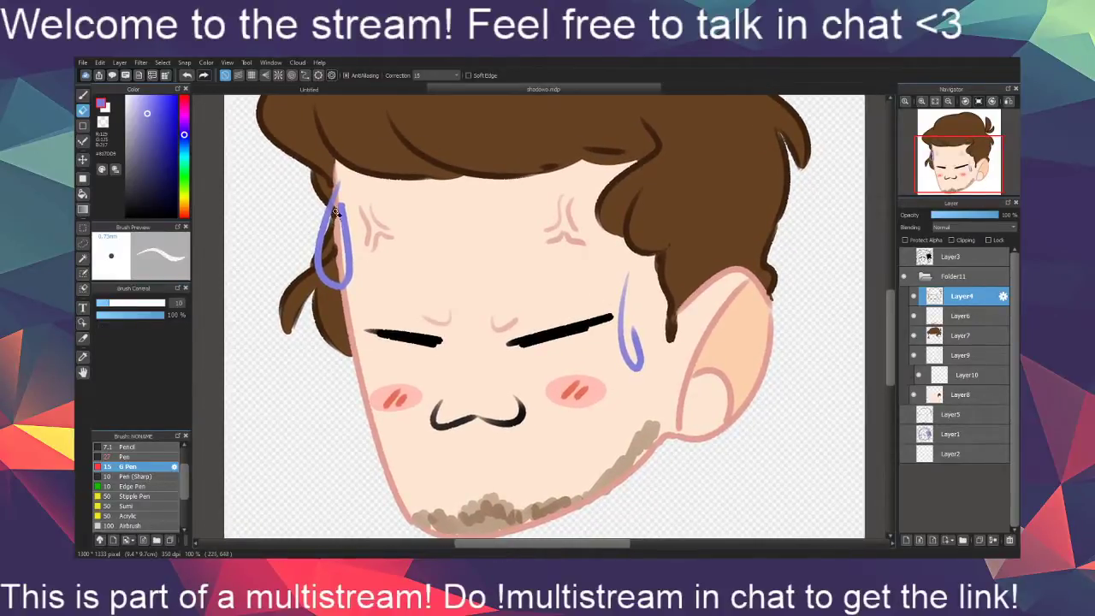
mouse_move(342, 269)
left_mouse_down()
mouse_move(336, 214)
mouse_move(329, 247)
left_mouse_up()
mouse_move(336, 210)
left_mouse_down()
mouse_move(330, 261)
mouse_move(335, 213)
mouse_move(330, 261)
mouse_move(330, 233)
mouse_move(328, 259)
mouse_move(330, 271)
left_mouse_up()
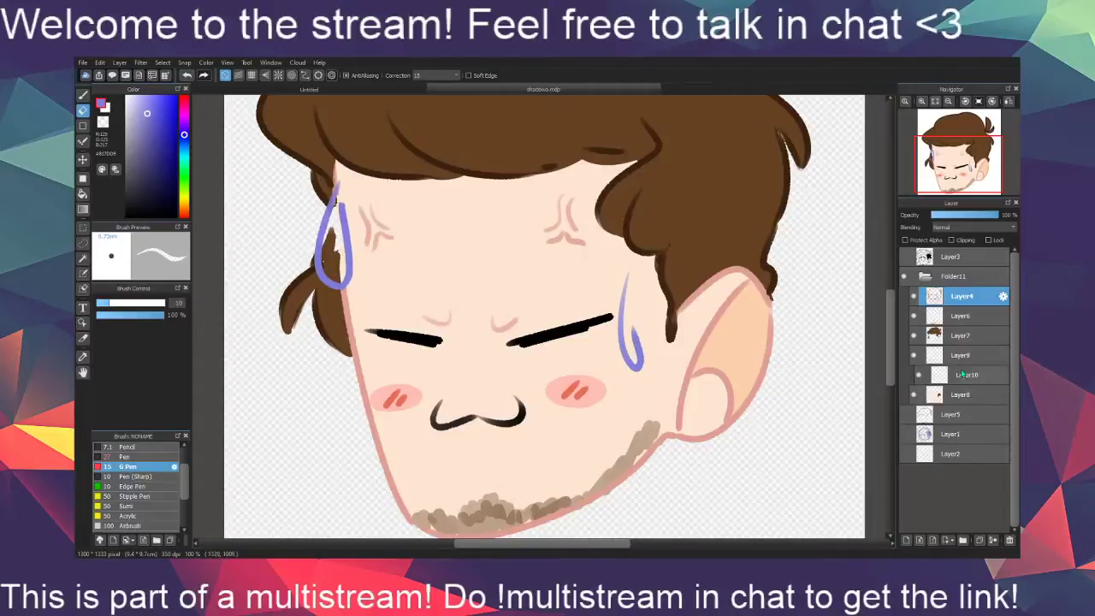
Fill both sweat drops with light blue on Layer7, using the G Pen
left_click(956, 340)
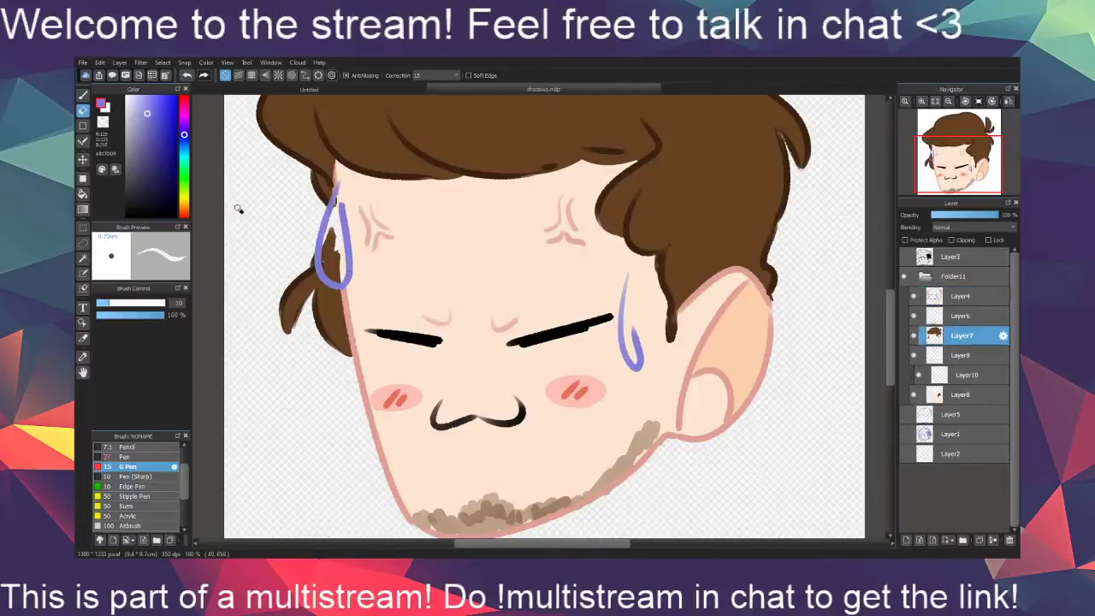
left_click(145, 104)
left_click(184, 147)
left_click(184, 152)
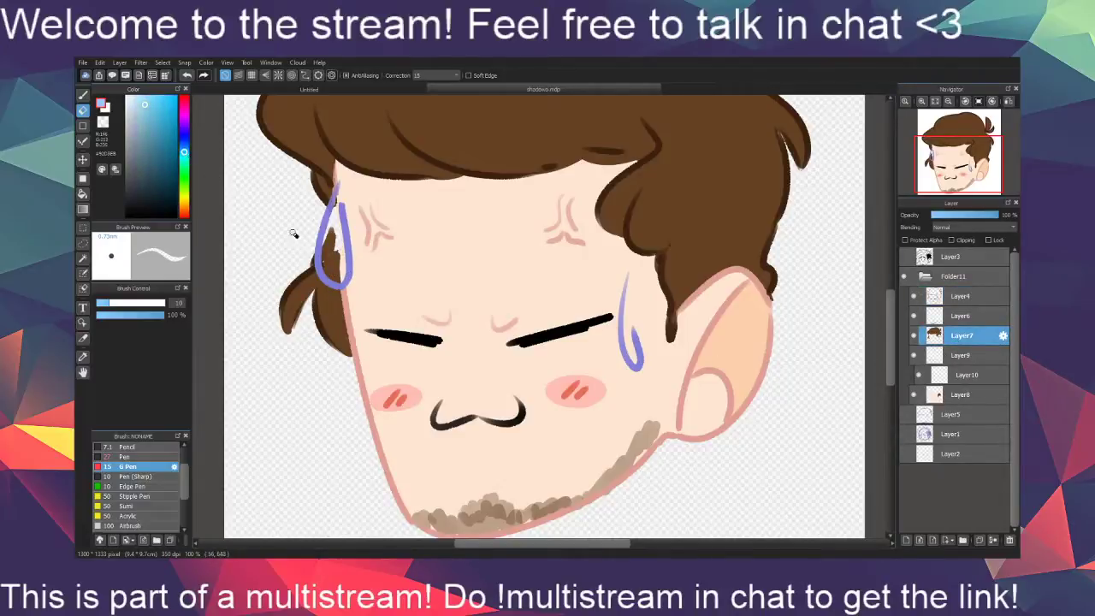
key("p")
mouse_move(336, 202)
left_mouse_down()
mouse_move(339, 253)
mouse_move(336, 205)
mouse_move(340, 243)
mouse_move(335, 215)
mouse_move(323, 259)
mouse_move(328, 229)
mouse_move(340, 259)
left_mouse_up()
left_click_drag(622, 327, 624, 314)
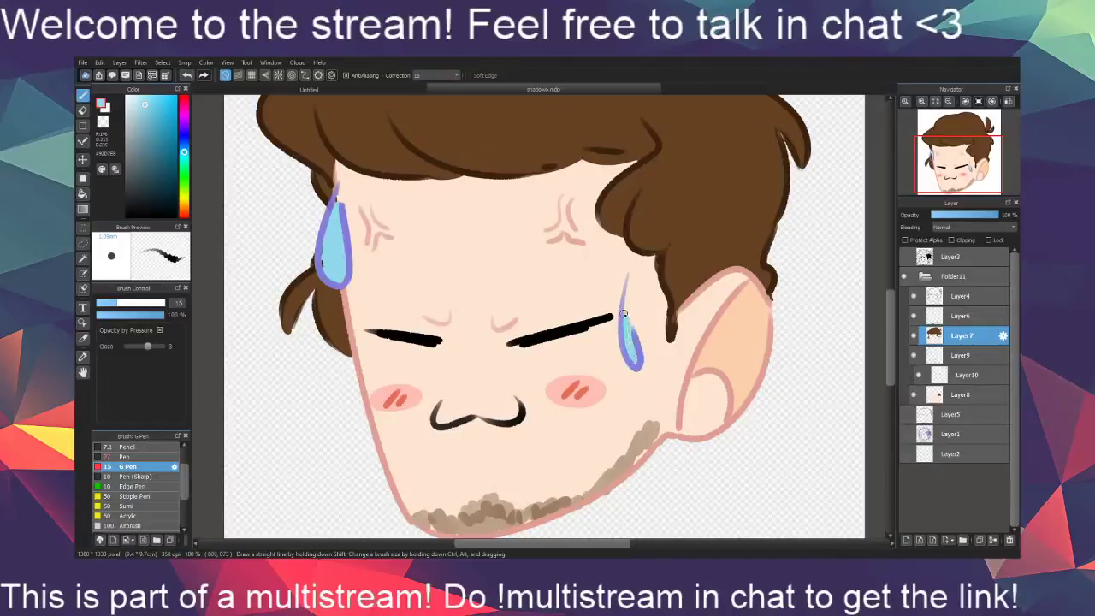
Shorten the near drop's tip and erase stray lines inside the far drop on Layer4, filling its remaining gaps light blue on Layer7
left_click(954, 297)
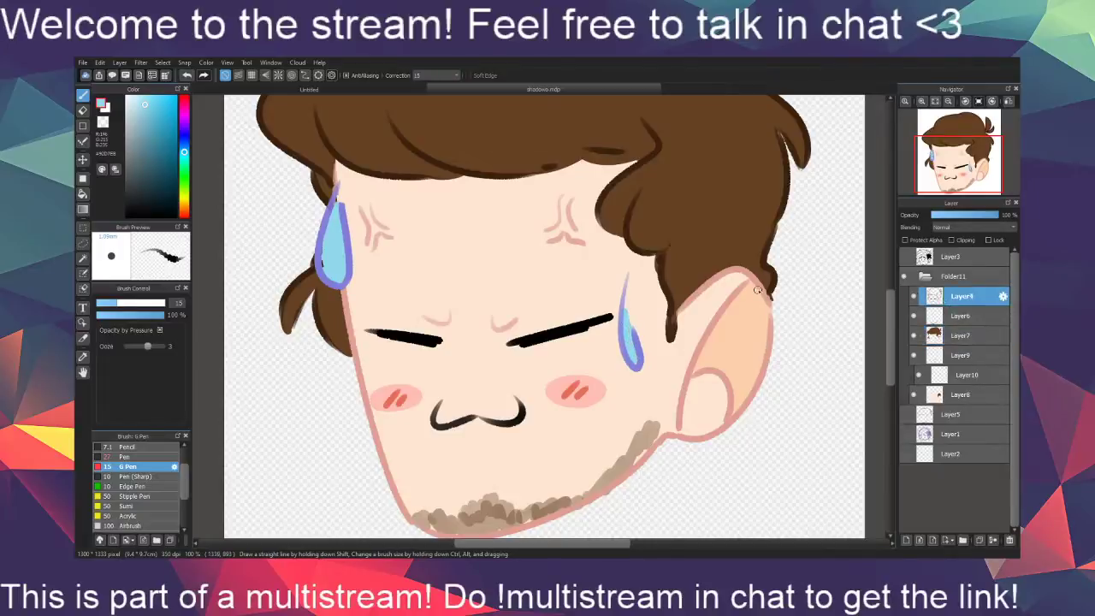
key("e")
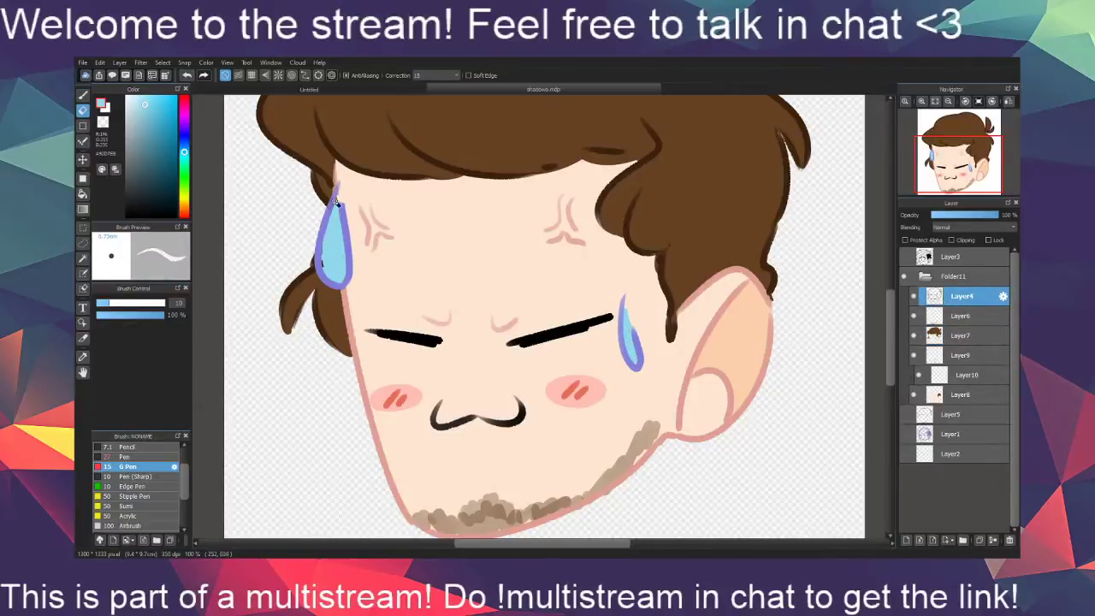
left_click_drag(324, 262, 327, 271)
left_click(931, 338)
key("b")
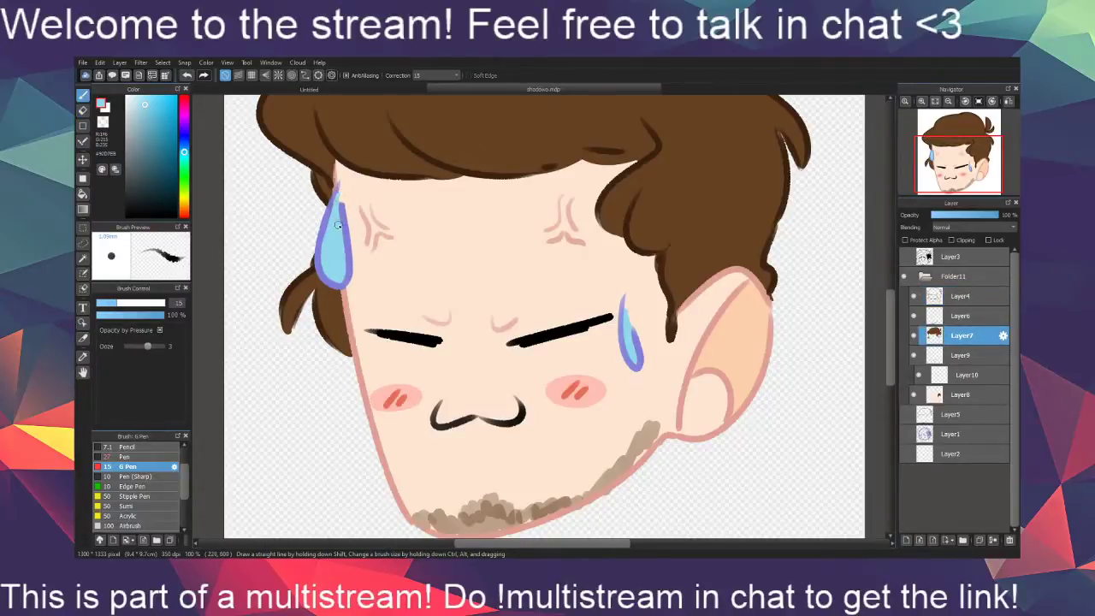
Try the image at 128 × 128 pixels, inspect it enlarged, and undo the resize
scroll(686, 400, "down", 4)
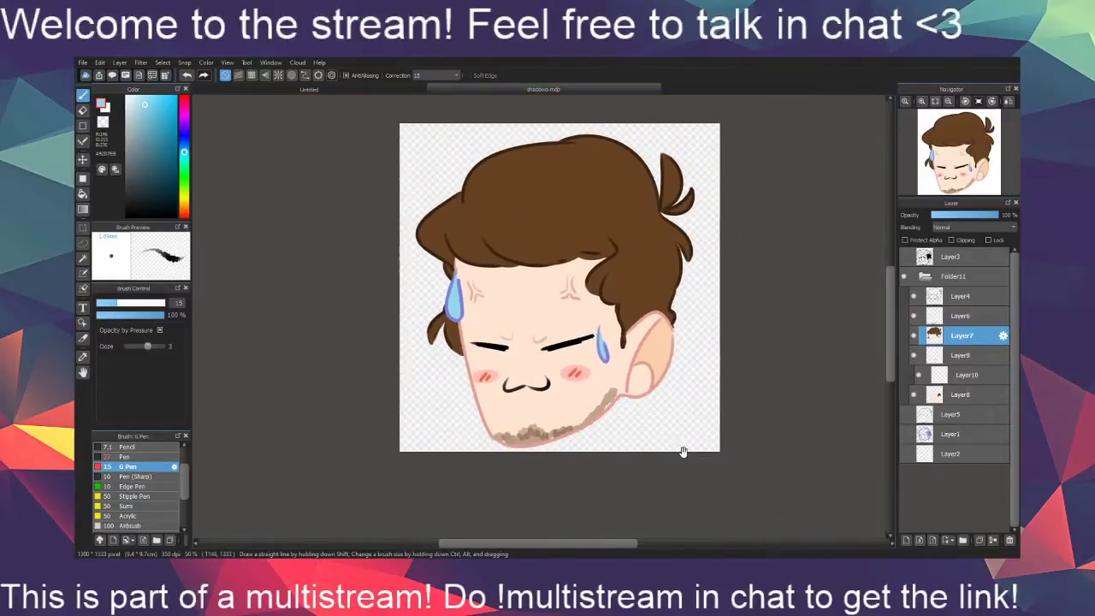
left_click_drag(666, 462, 631, 486)
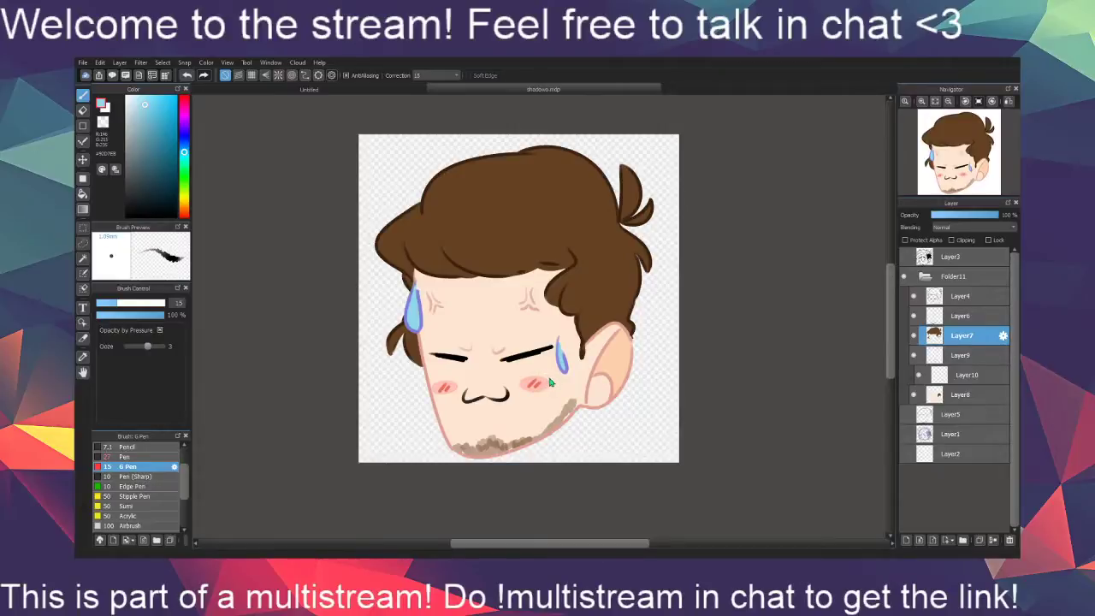
left_click(587, 443)
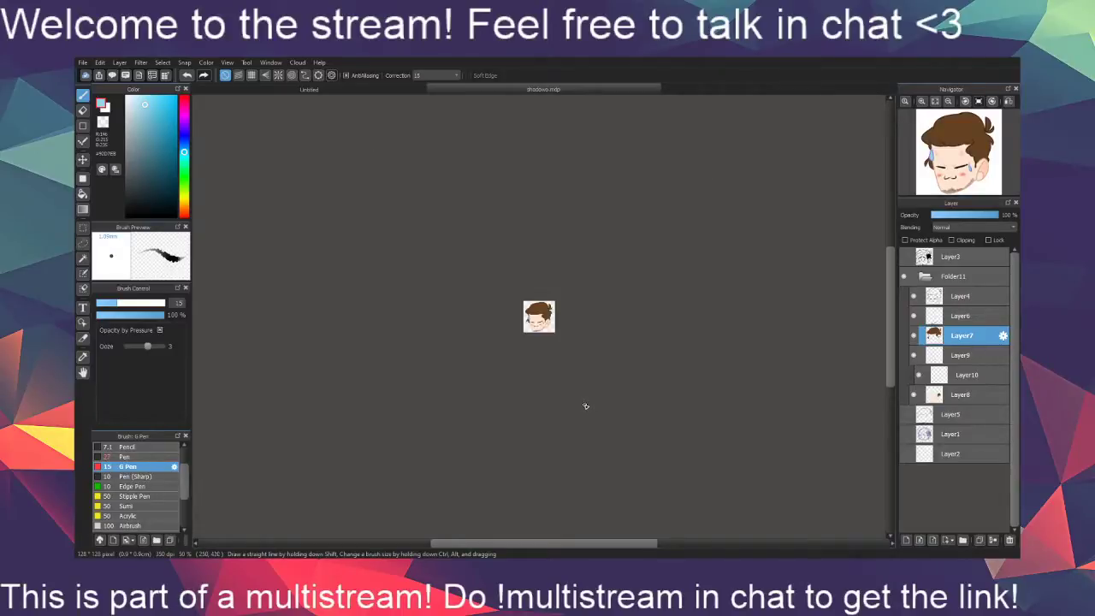
left_click(936, 102)
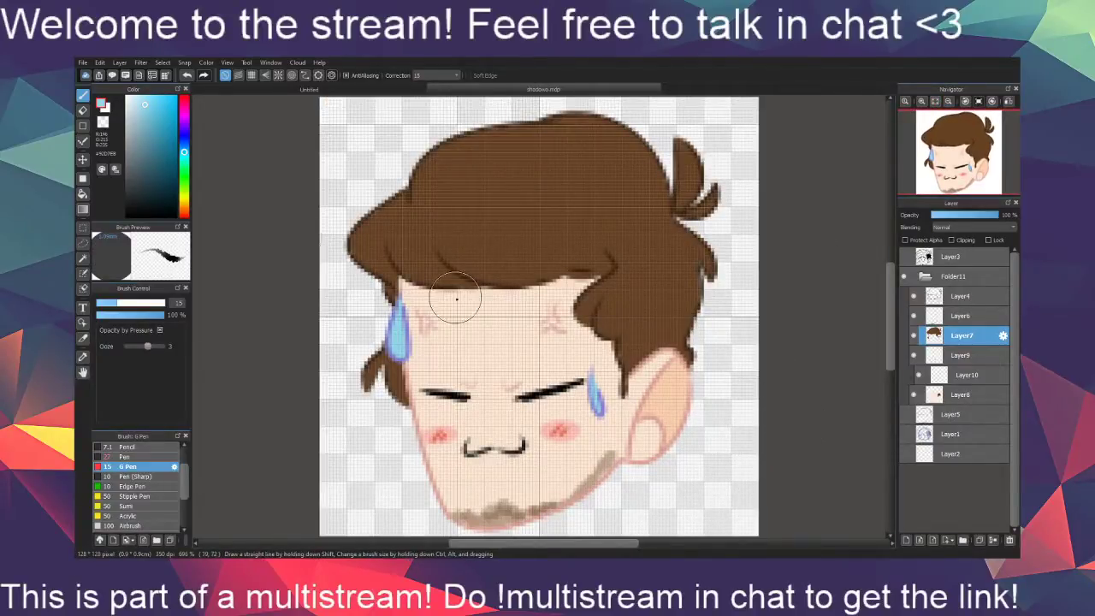
left_click(187, 77)
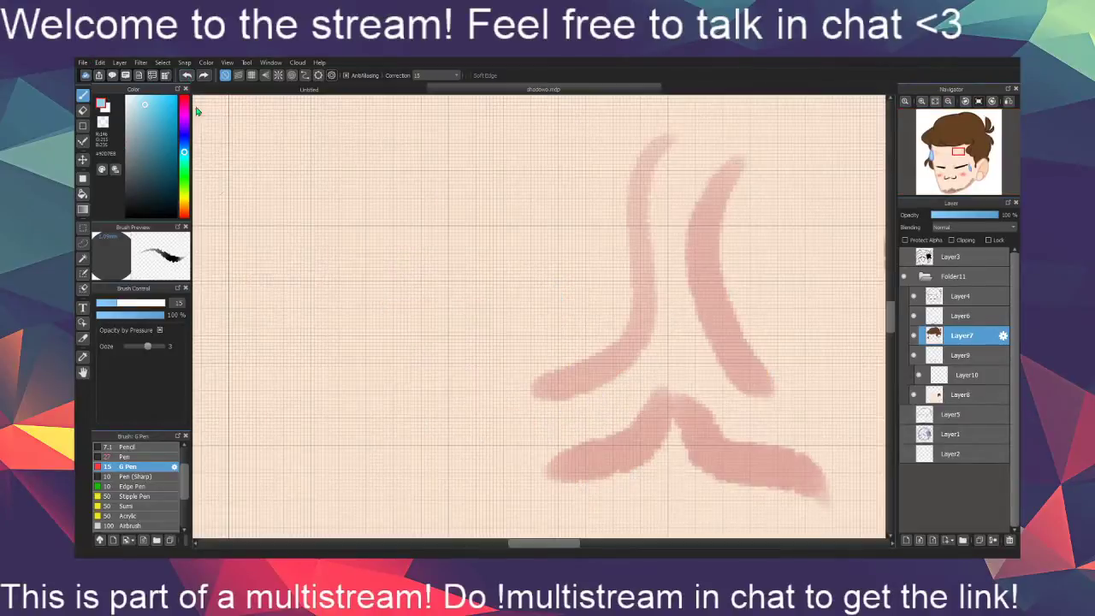
left_click(935, 103)
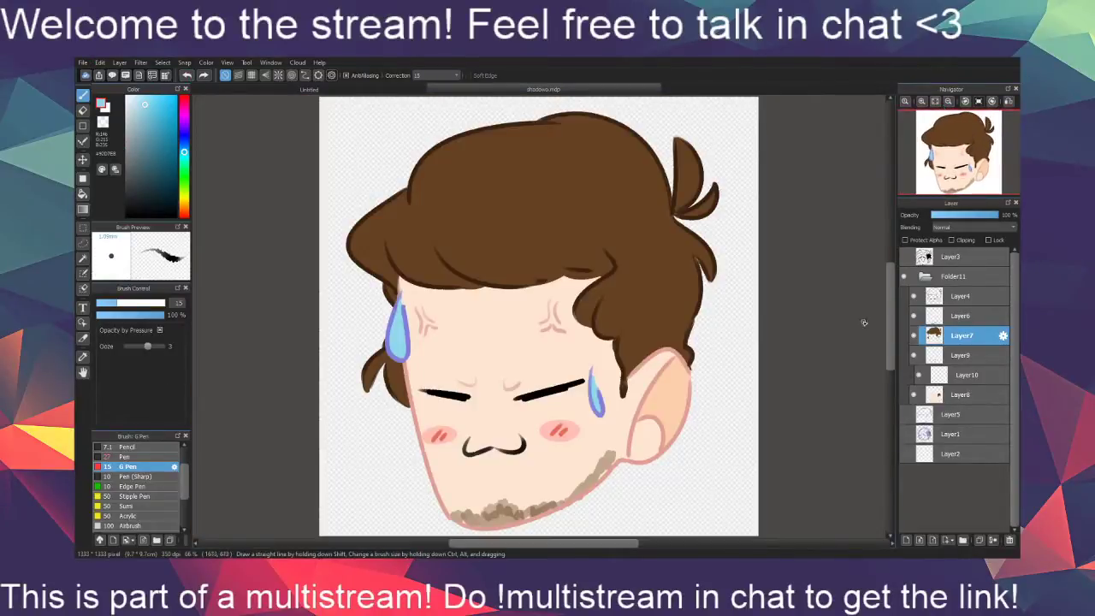
Lasso the vein mark nearer the ear on Layer4 and enlarge it with an unskewed transform
left_click(956, 295)
left_click(83, 243)
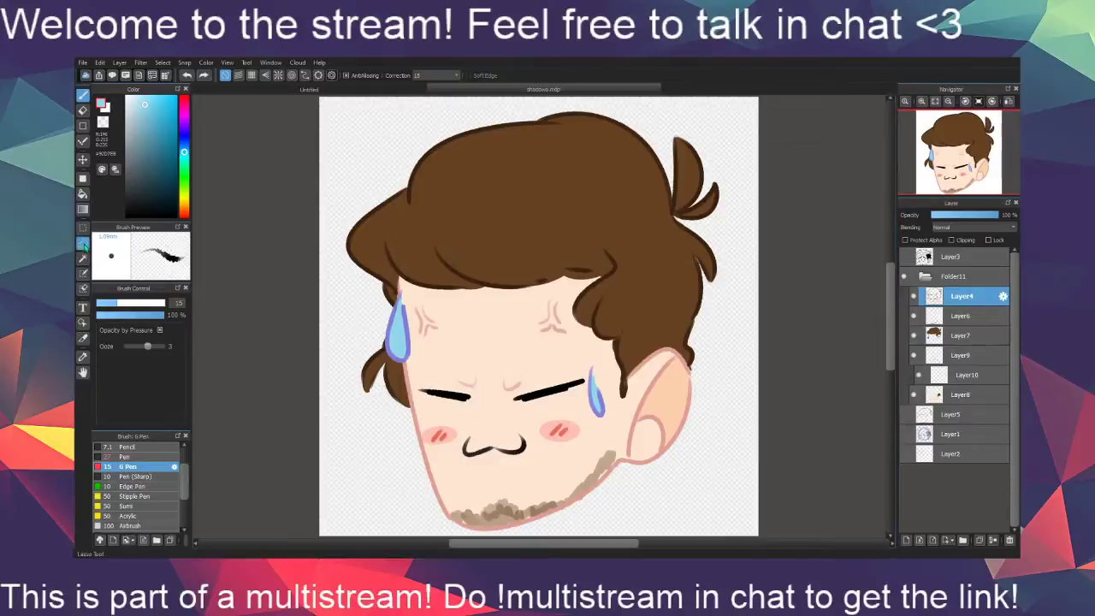
mouse_move(560, 293)
left_mouse_down()
mouse_move(536, 345)
mouse_move(571, 346)
mouse_move(573, 308)
mouse_move(587, 353)
left_mouse_up()
key("ctrl+t")
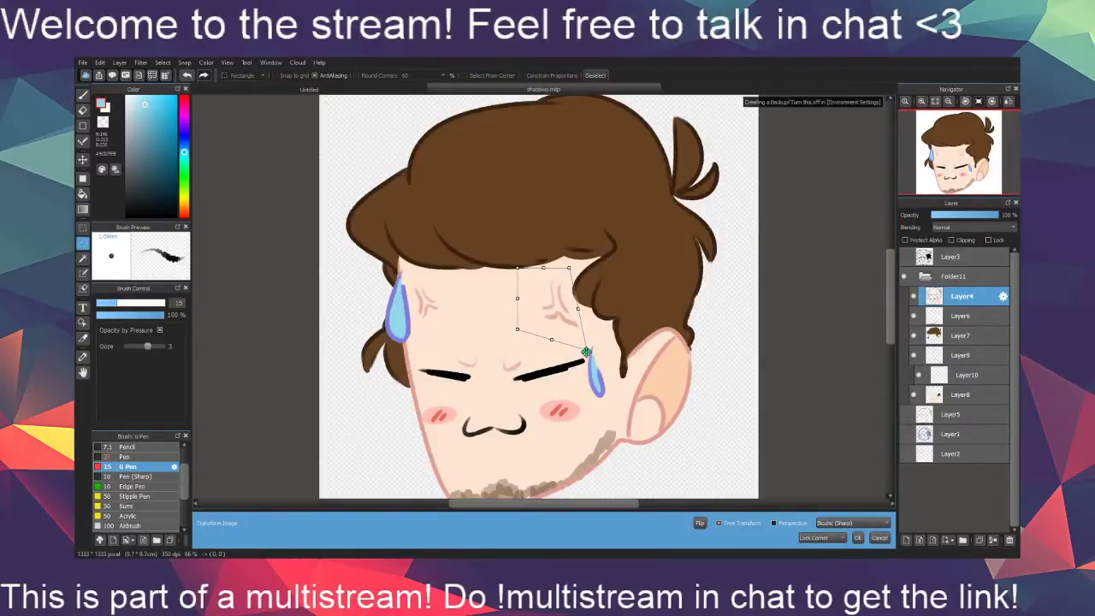
left_click(880, 539)
key("ctrl+t")
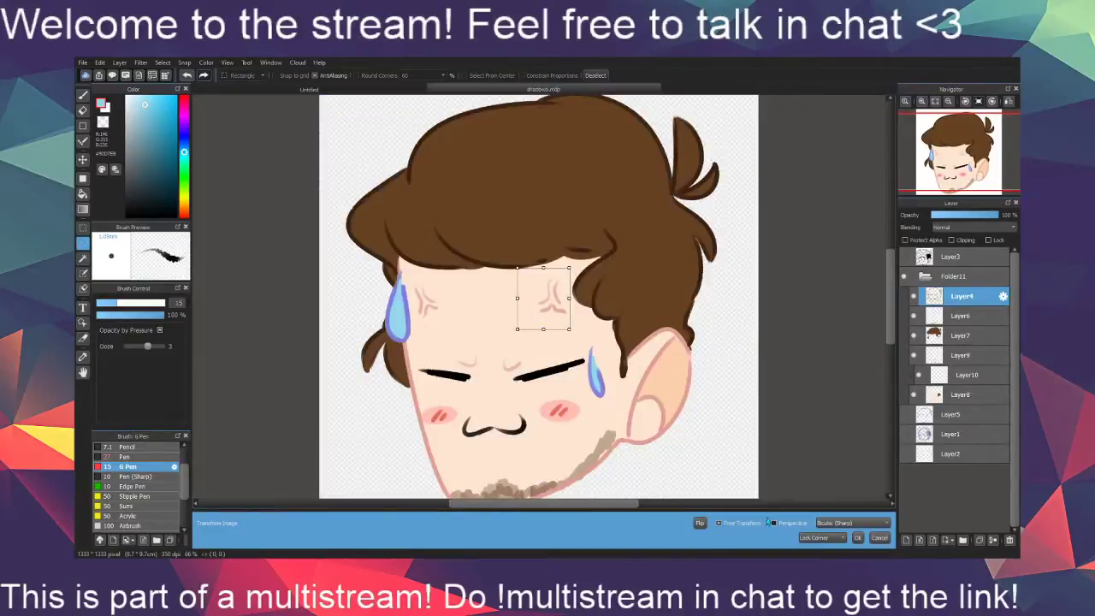
left_click_drag(570, 330, 598, 362)
mouse_move(591, 350)
left_mouse_down()
mouse_move(572, 339)
mouse_move(586, 358)
left_mouse_up()
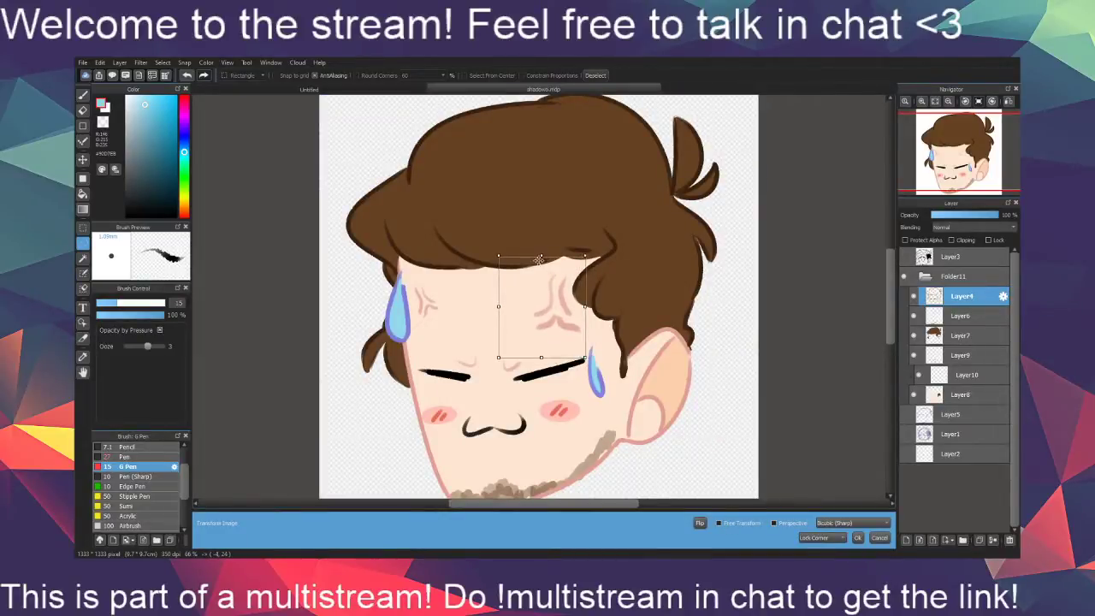
left_click_drag(540, 256, 541, 262)
left_click(859, 537)
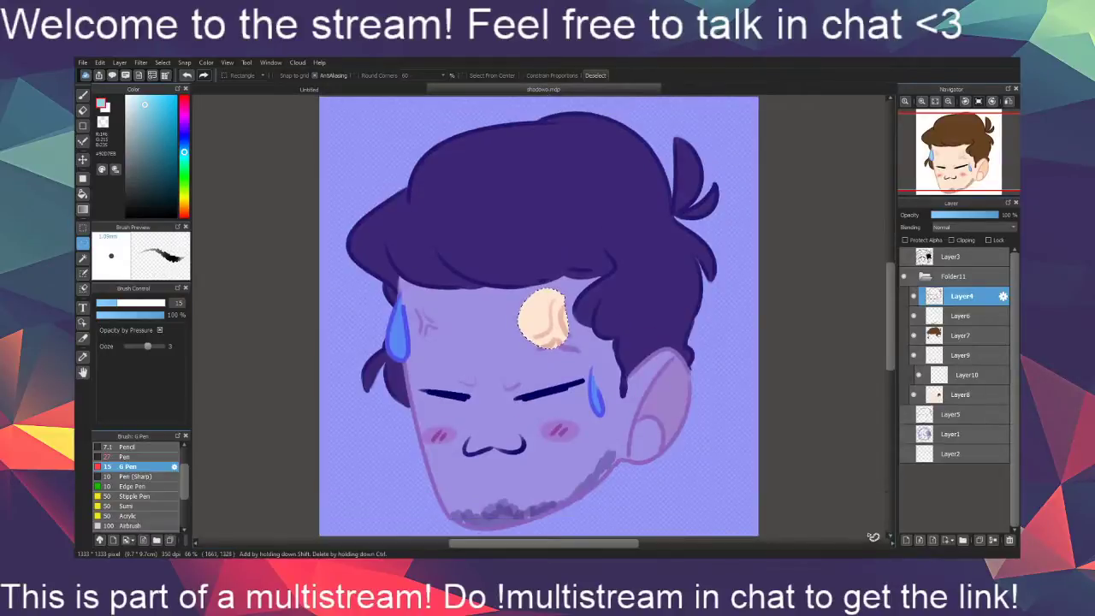
Lasso the vein mark near the forehead's far edge, flip it horizontally, rotate it slightly and shift it toward the sweat drop
mouse_move(425, 320)
left_mouse_down()
mouse_move(447, 342)
mouse_move(426, 348)
mouse_move(416, 312)
mouse_move(431, 300)
mouse_move(459, 343)
mouse_move(498, 333)
mouse_move(427, 321)
mouse_move(469, 346)
left_mouse_up()
key("ctrl+t")
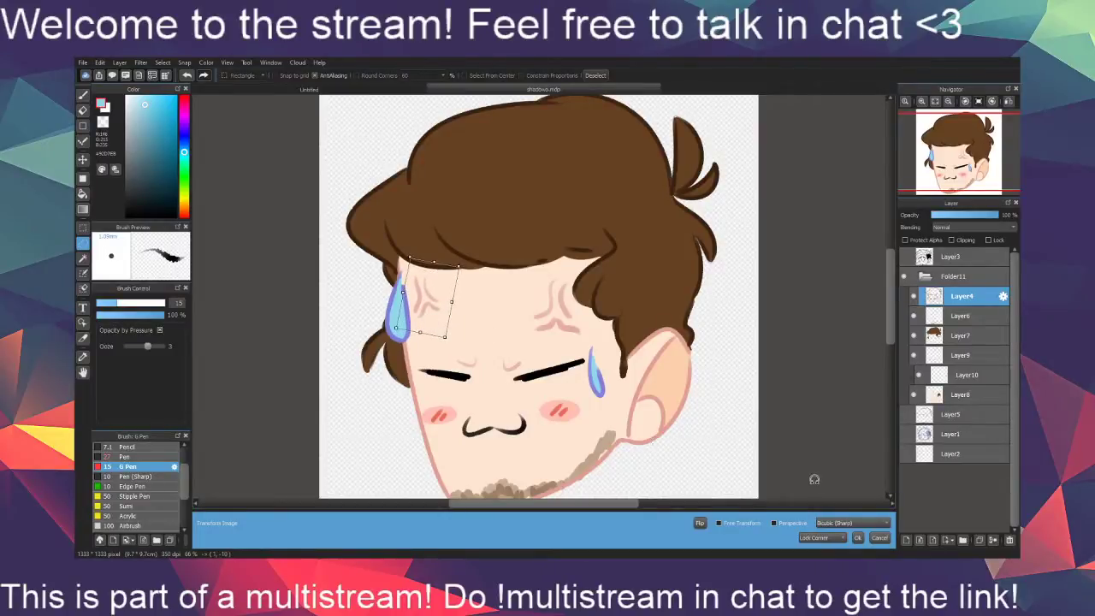
left_click(700, 525)
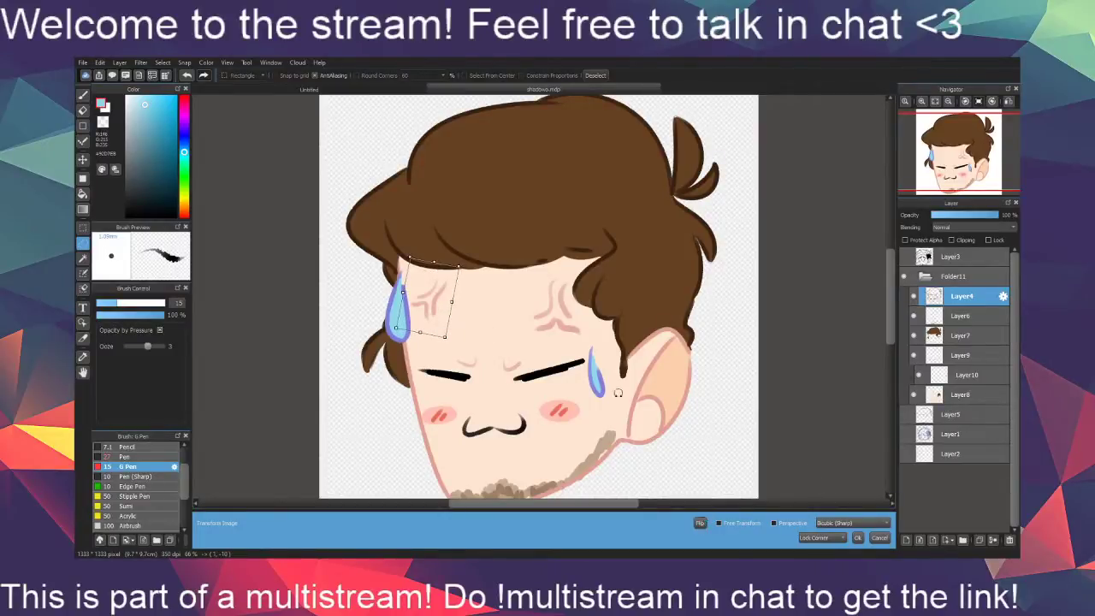
left_click_drag(618, 393, 606, 294)
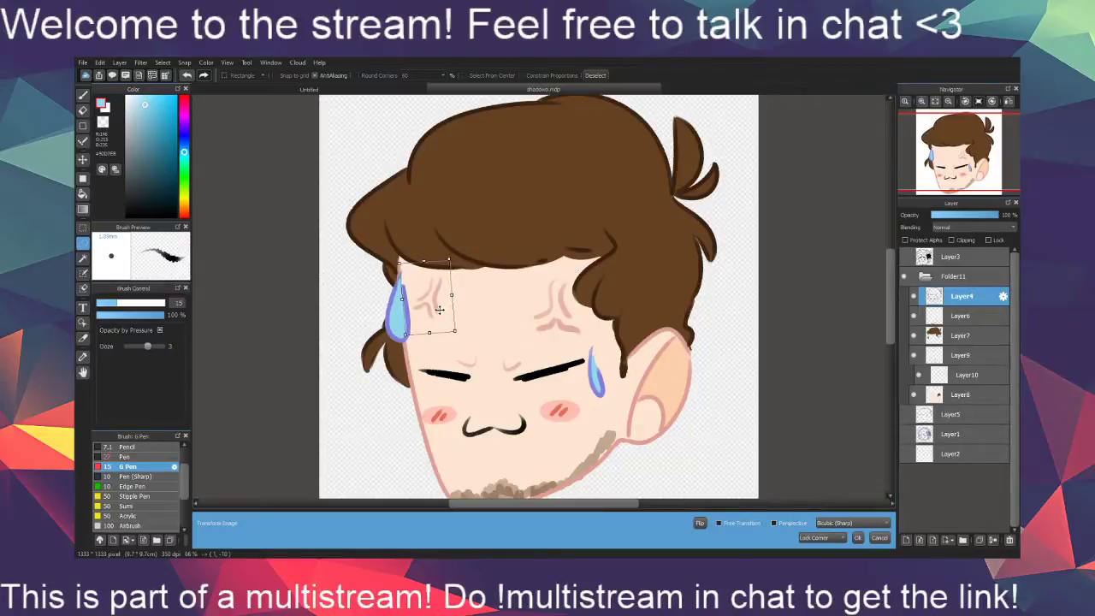
left_click_drag(440, 309, 436, 310)
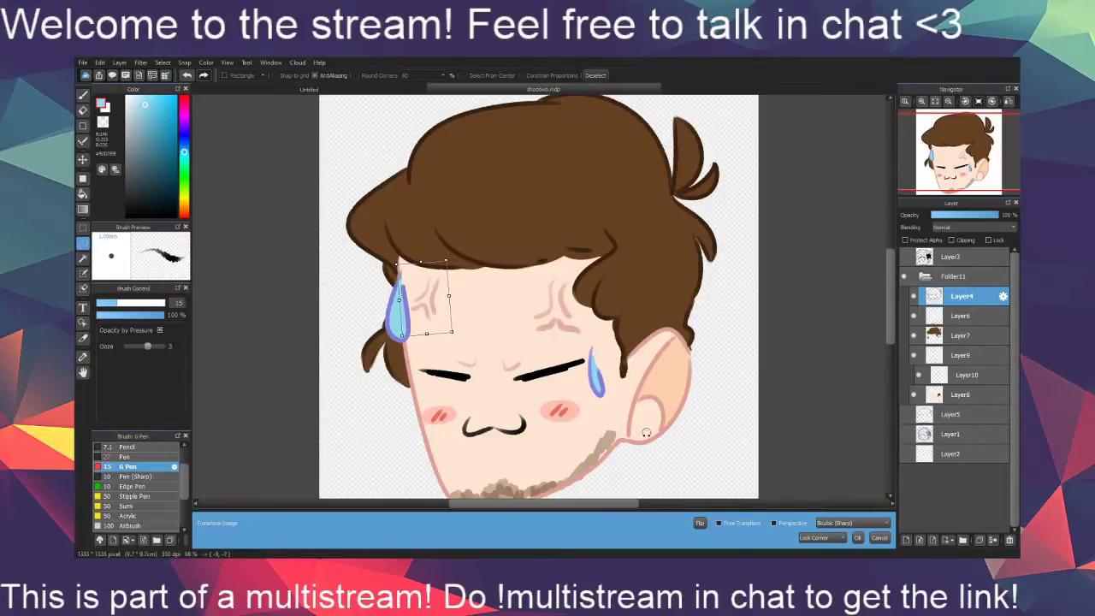
left_click(858, 537)
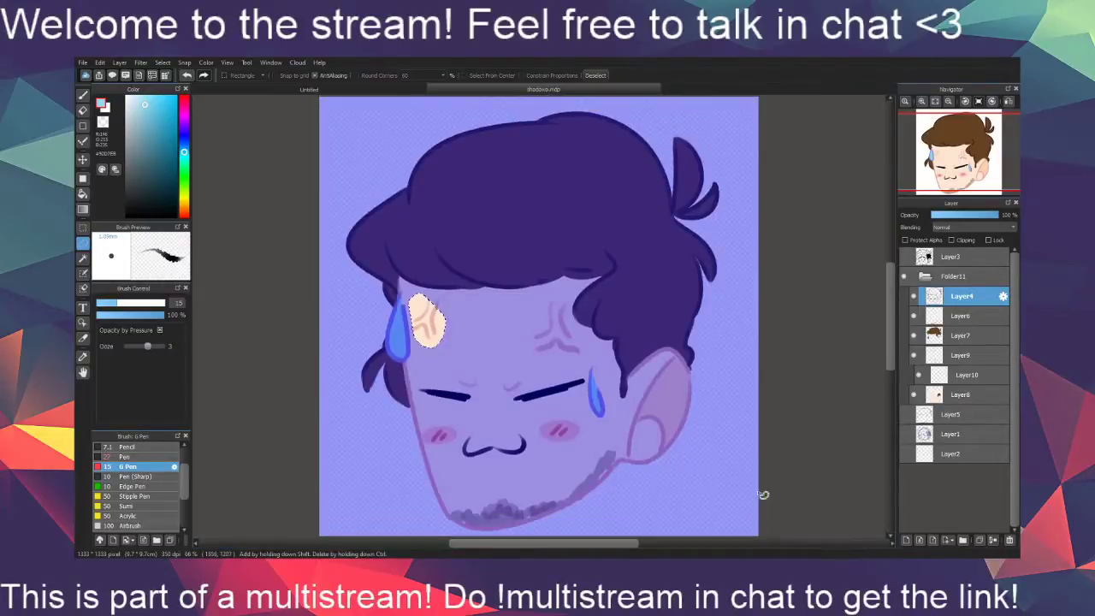
Clear the selection, sample the cheek blush pink and fill both forehead vein marks on Layer7 with the Pen brush
right_click(569, 435)
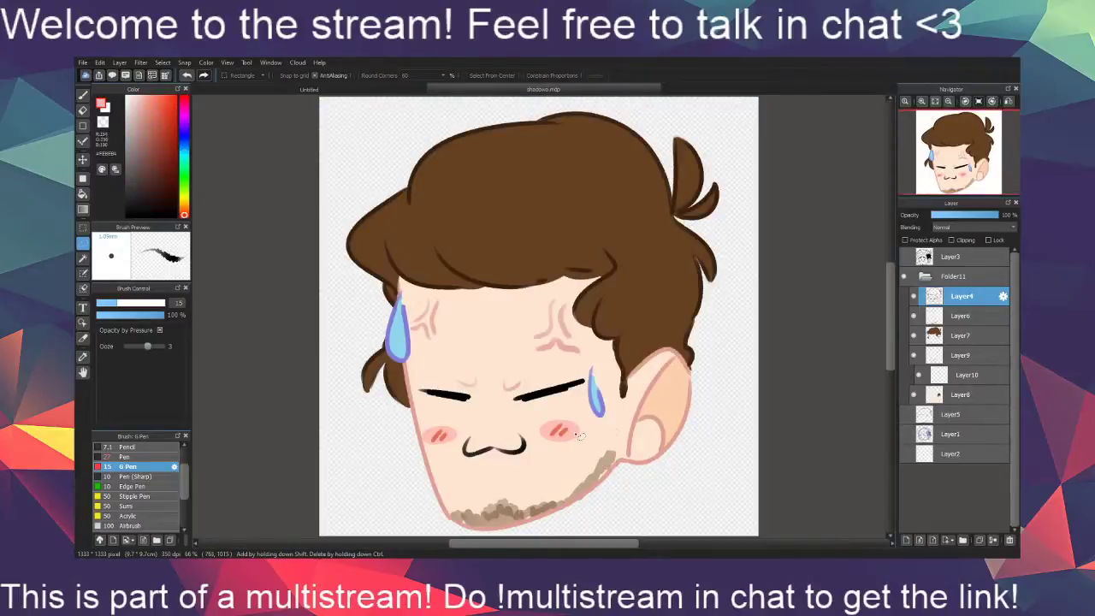
left_click(956, 337)
key("b")
scroll(528, 372, "up", 2)
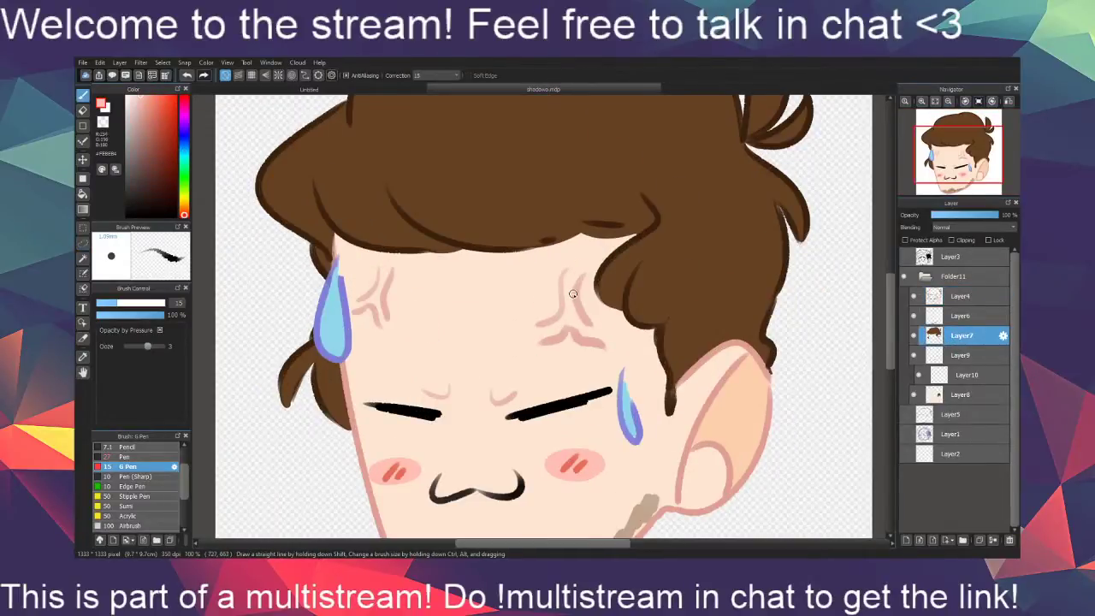
left_click(128, 457)
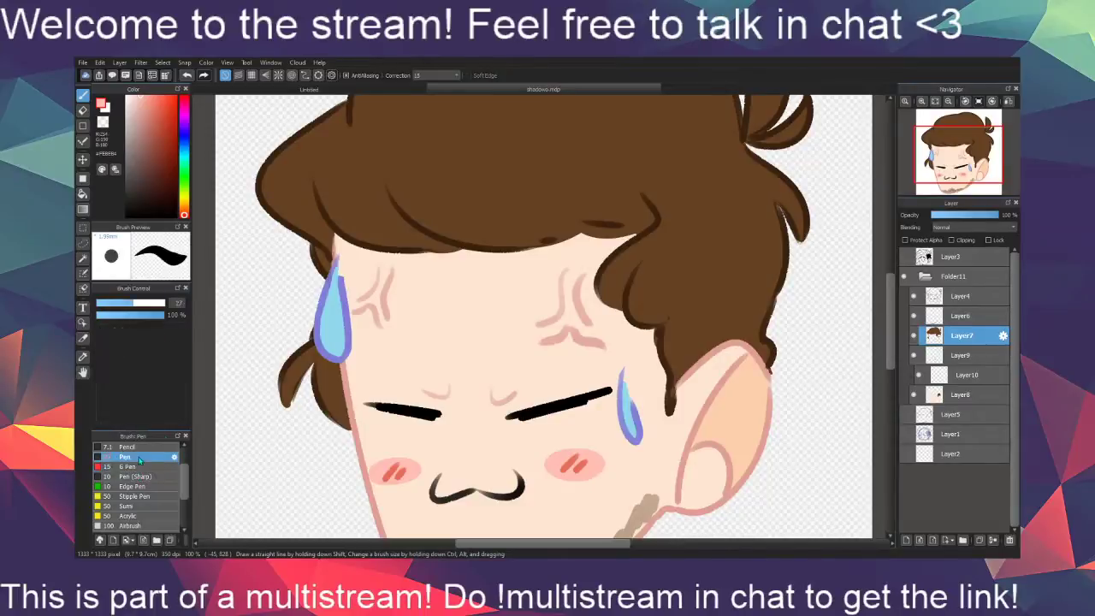
mouse_move(386, 280)
left_mouse_down()
mouse_move(383, 265)
mouse_move(357, 307)
mouse_move(378, 305)
left_mouse_up()
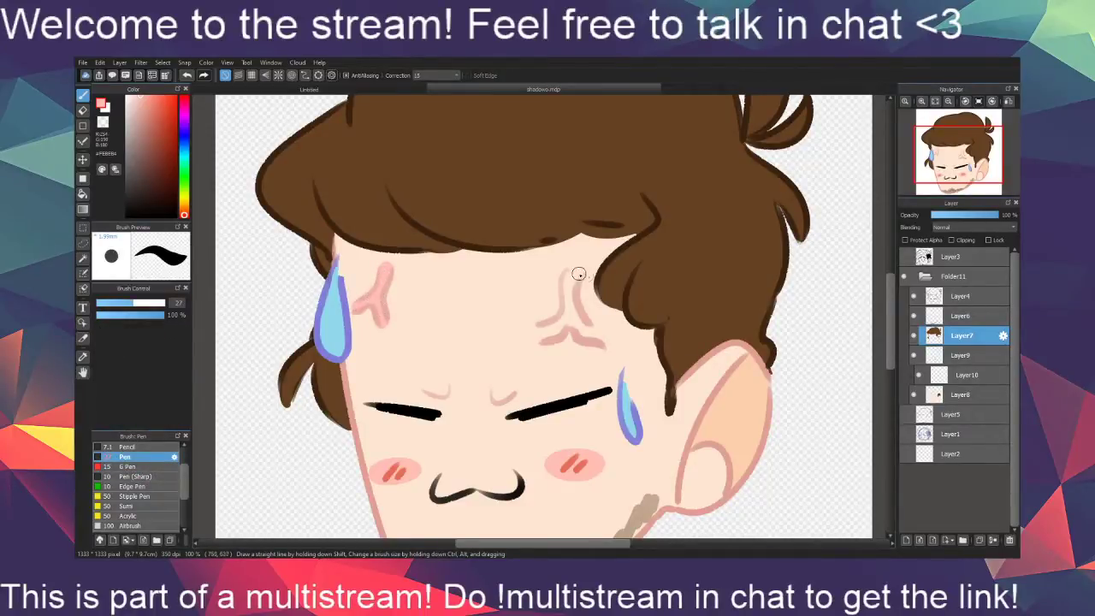
mouse_move(573, 276)
left_mouse_down()
mouse_move(567, 316)
mouse_move(543, 334)
mouse_move(568, 320)
mouse_move(595, 338)
mouse_move(572, 281)
left_mouse_up()
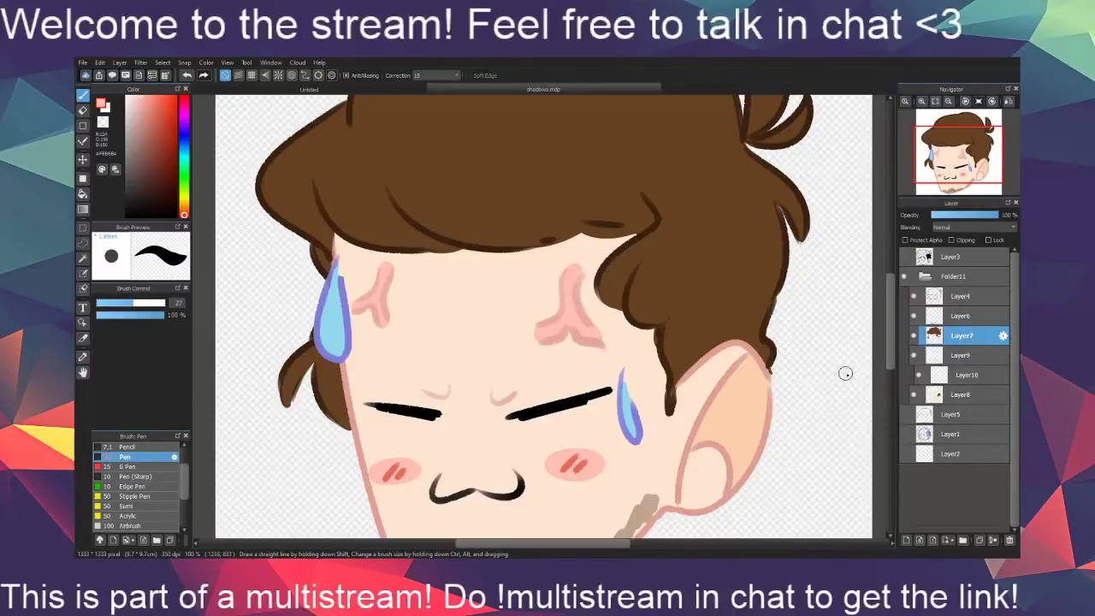
Try filling the frown crease above the near eye with pink, and undo the fill
left_click_drag(495, 396, 523, 384)
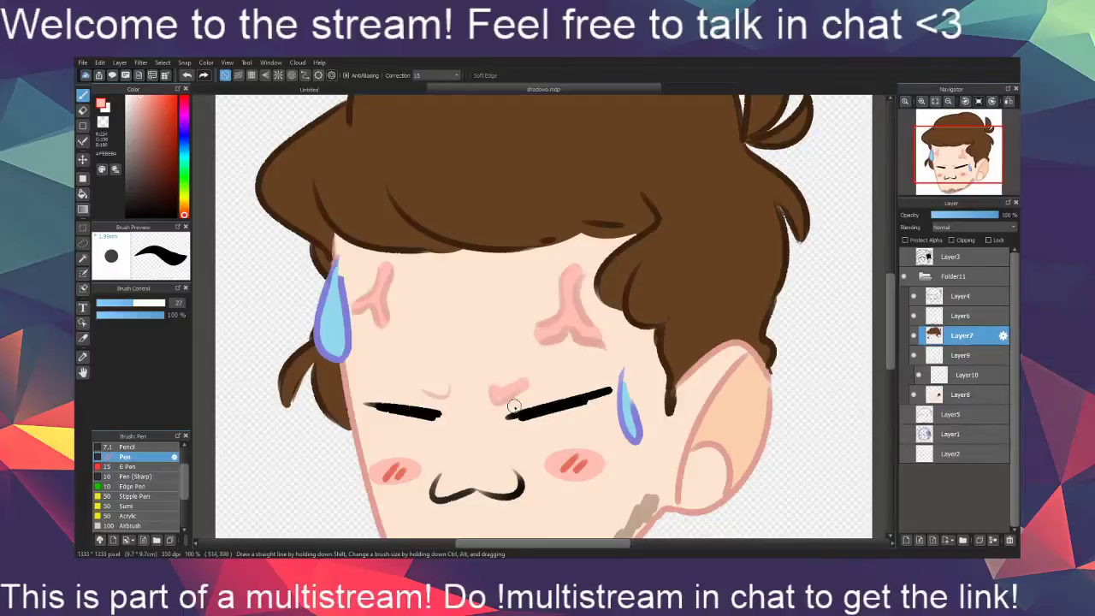
key("ctrl+z")
left_click(935, 102)
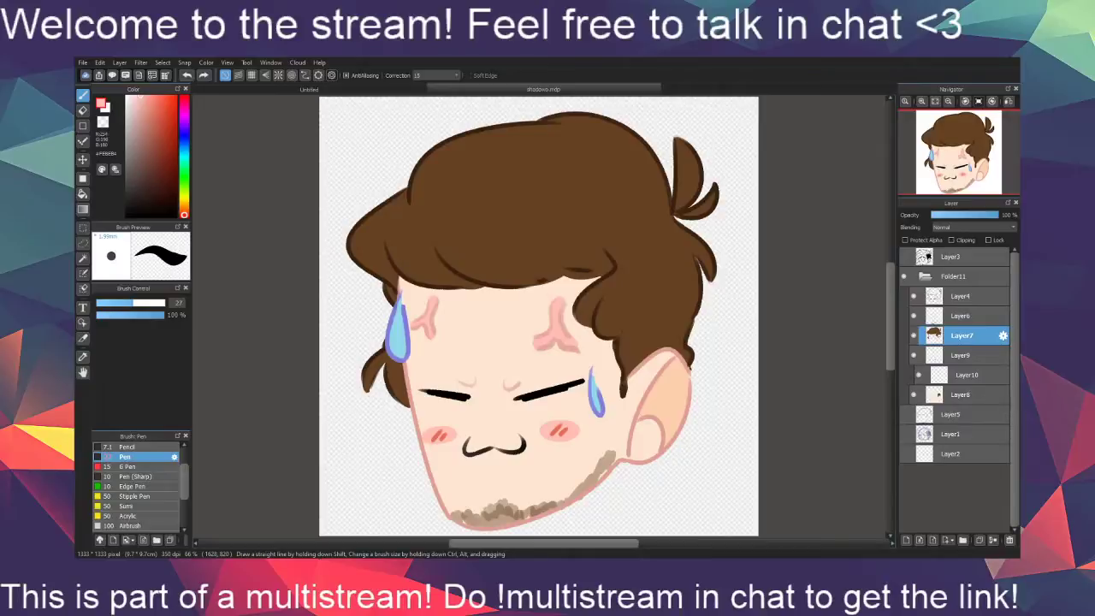
left_click(84, 63)
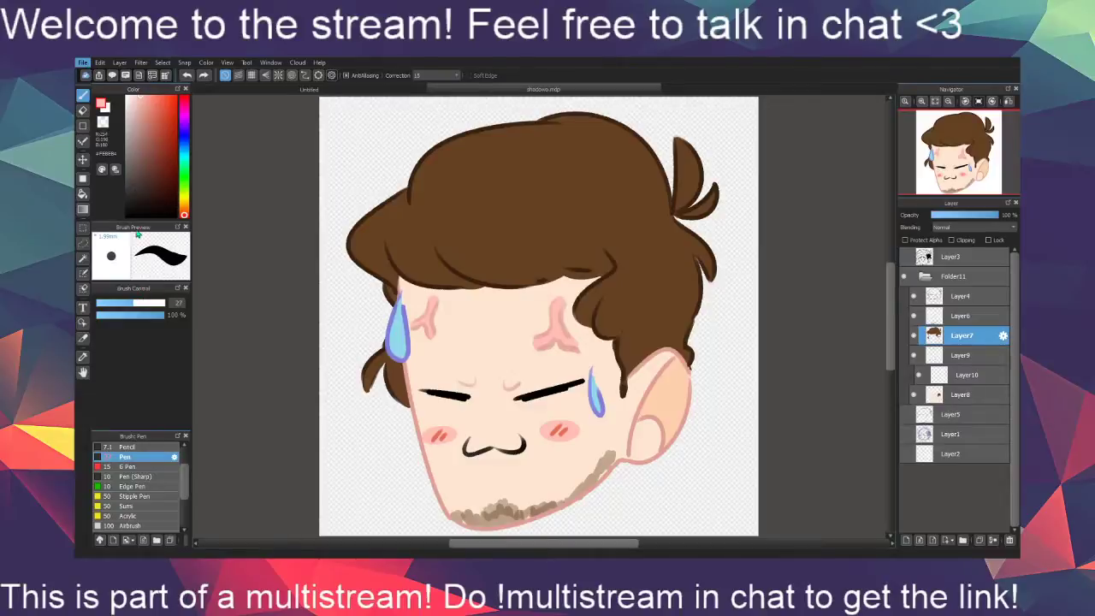
mouse_move(100, 64)
left_click(230, 240)
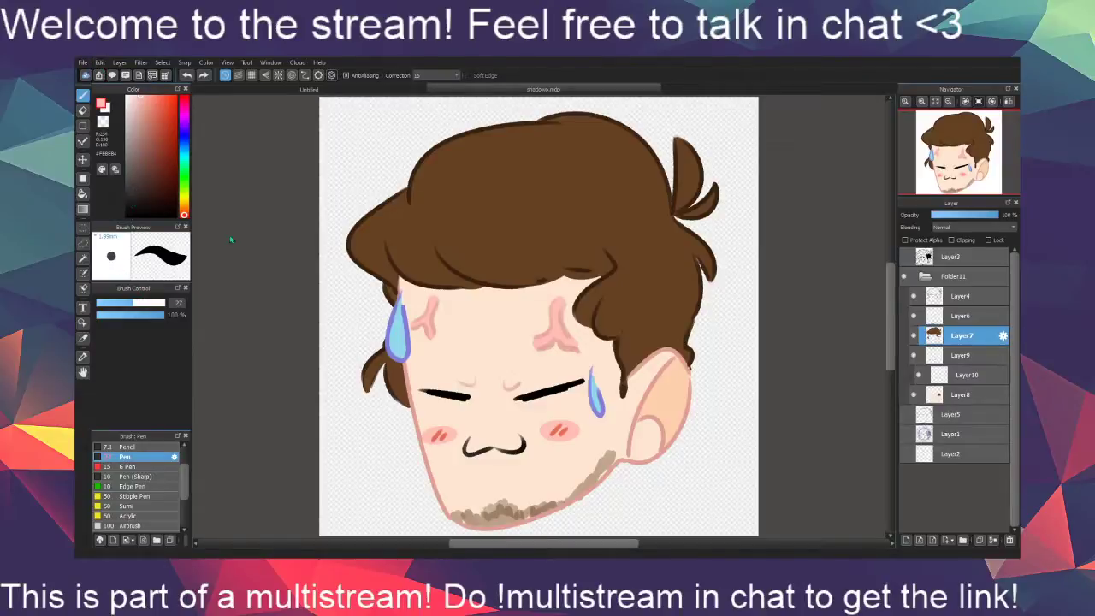
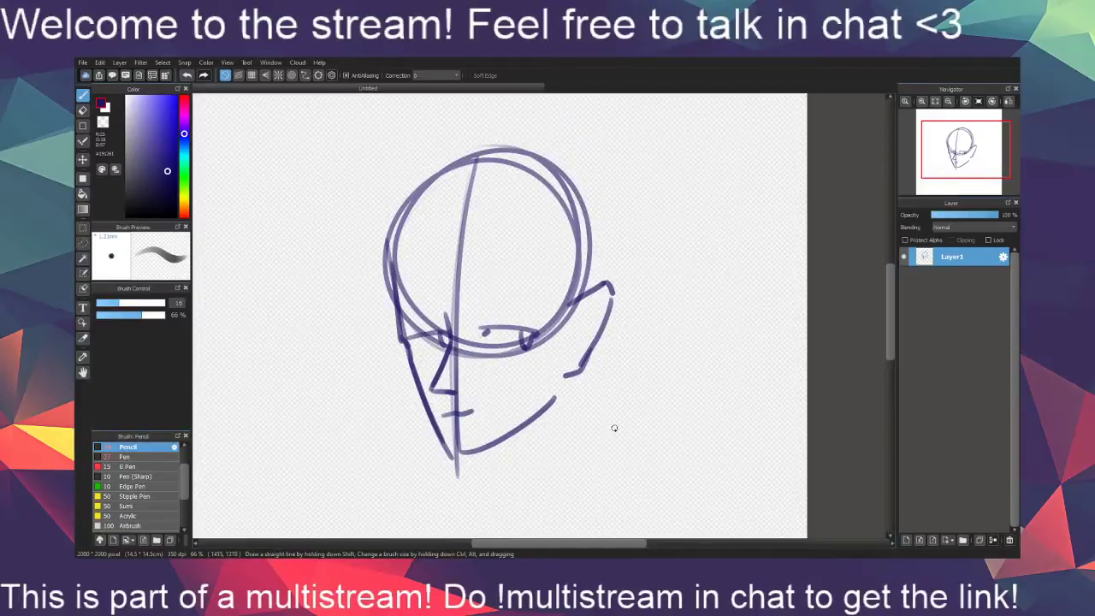
left_click_drag(615, 428, 607, 443)
mouse_move(586, 283)
left_mouse_down()
mouse_move(589, 197)
mouse_move(475, 223)
mouse_move(461, 203)
mouse_move(476, 239)
left_mouse_up()
left_click_drag(543, 385, 575, 385)
left_click_drag(444, 206, 370, 231)
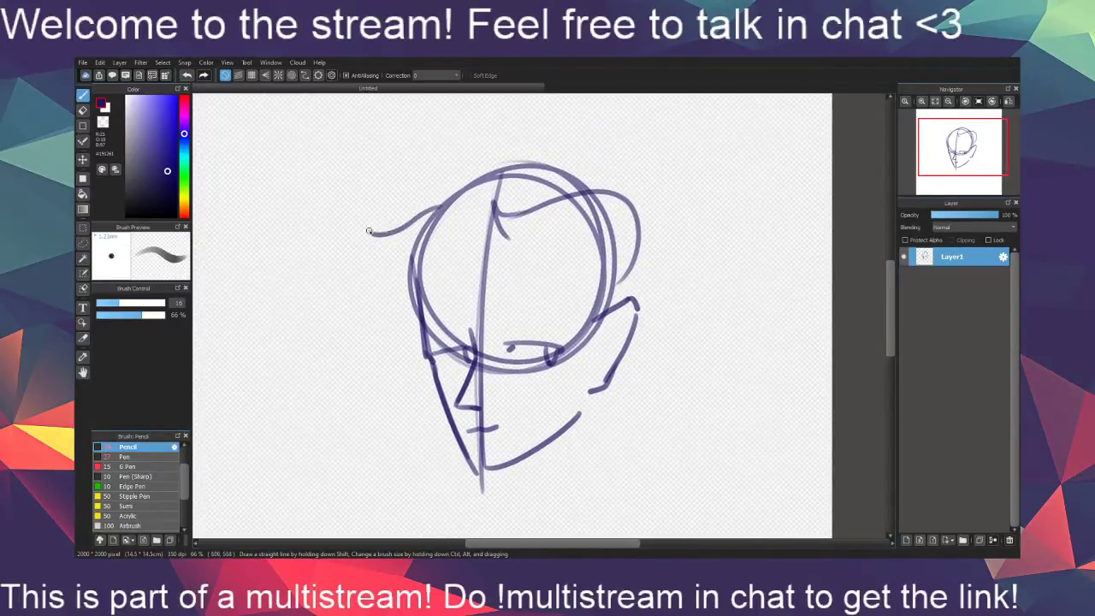
key("ctrl+z")
key("ctrl+z")
key("ctrl+z")
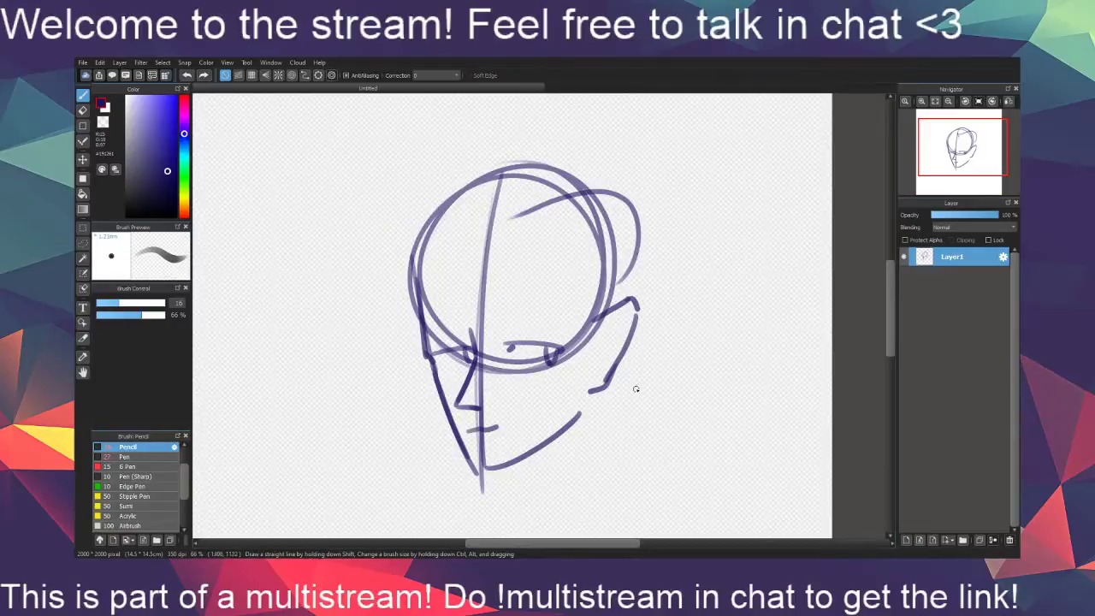
key("ctrl+z")
Draw the inner contour and lobe curve of the ear with the Pencil, and shade the inside of the ear
mouse_move(629, 320)
left_mouse_down()
mouse_move(589, 380)
mouse_move(604, 371)
left_mouse_up()
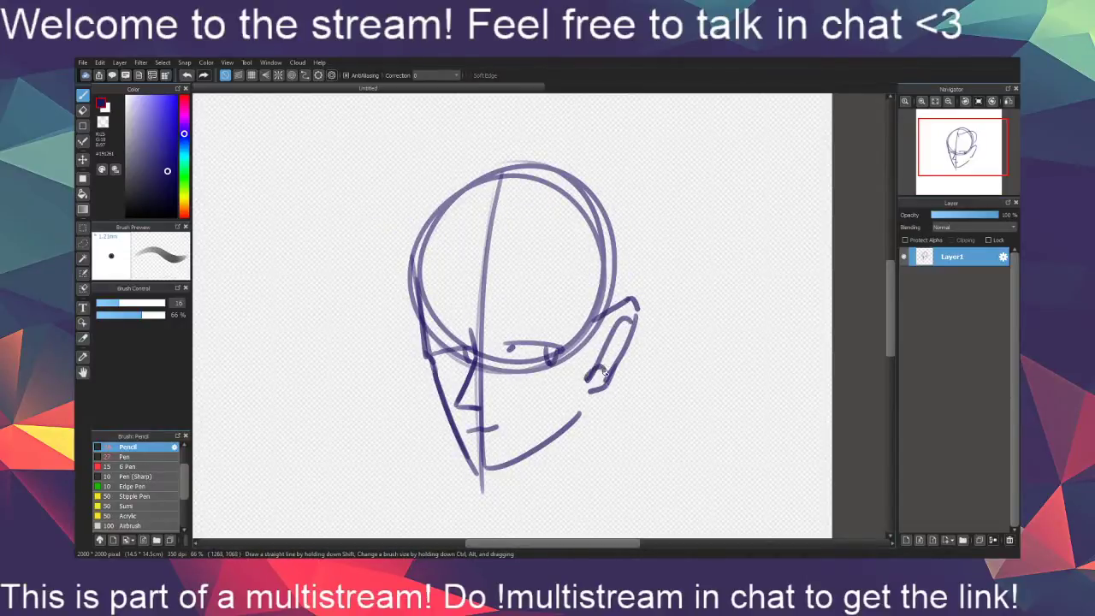
left_click_drag(602, 433, 628, 390)
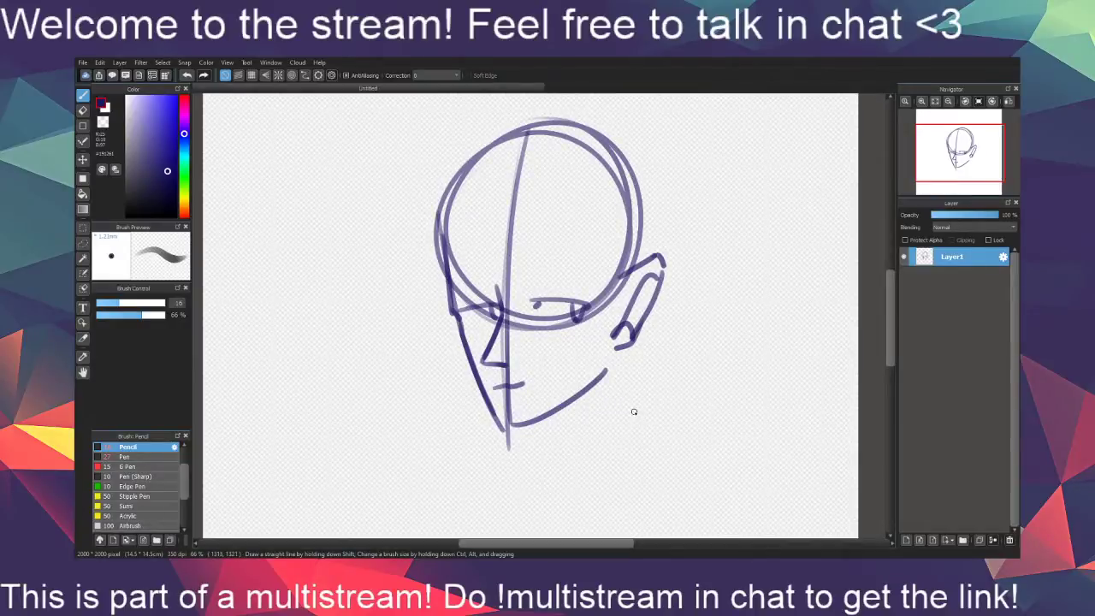
left_click_drag(648, 282, 635, 329)
left_click_drag(642, 401, 612, 385)
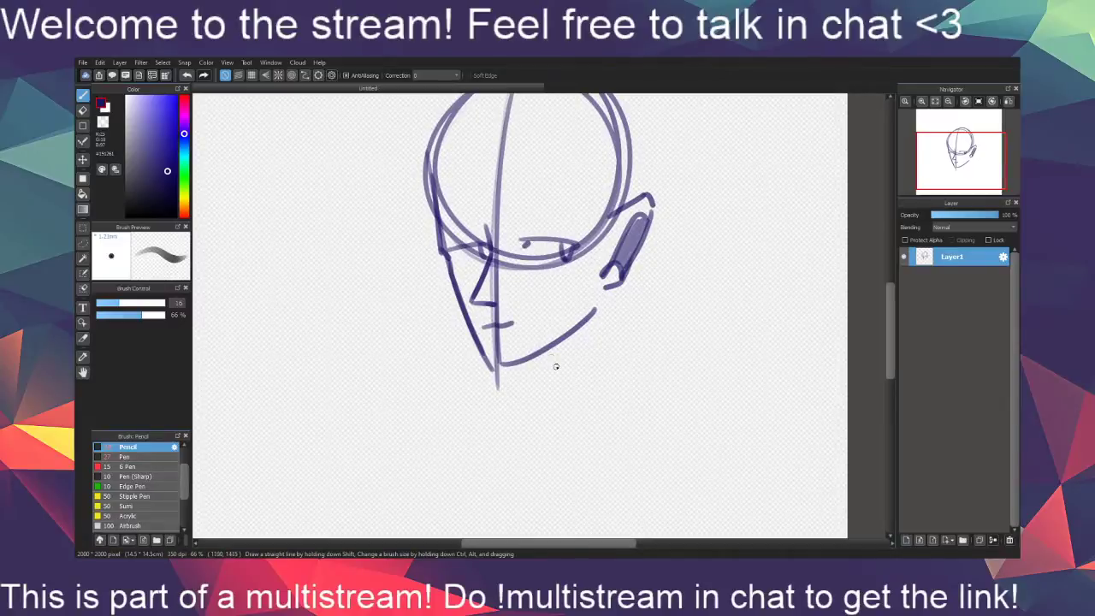
left_click_drag(548, 352, 562, 412)
left_click_drag(563, 410, 507, 451)
key("ctrl+z")
key("ctrl+z")
mouse_move(553, 351)
left_mouse_down()
mouse_move(536, 433)
mouse_move(497, 450)
left_mouse_up()
key("ctrl+z")
key("ctrl+z")
Sketch the neck below the ear and jaw, with the front line flowing into the shoulder, and darken the back line
mouse_move(617, 289)
left_mouse_down()
mouse_move(610, 381)
mouse_move(636, 397)
left_mouse_up()
left_click_drag(536, 361, 539, 415)
key("ctrl+z")
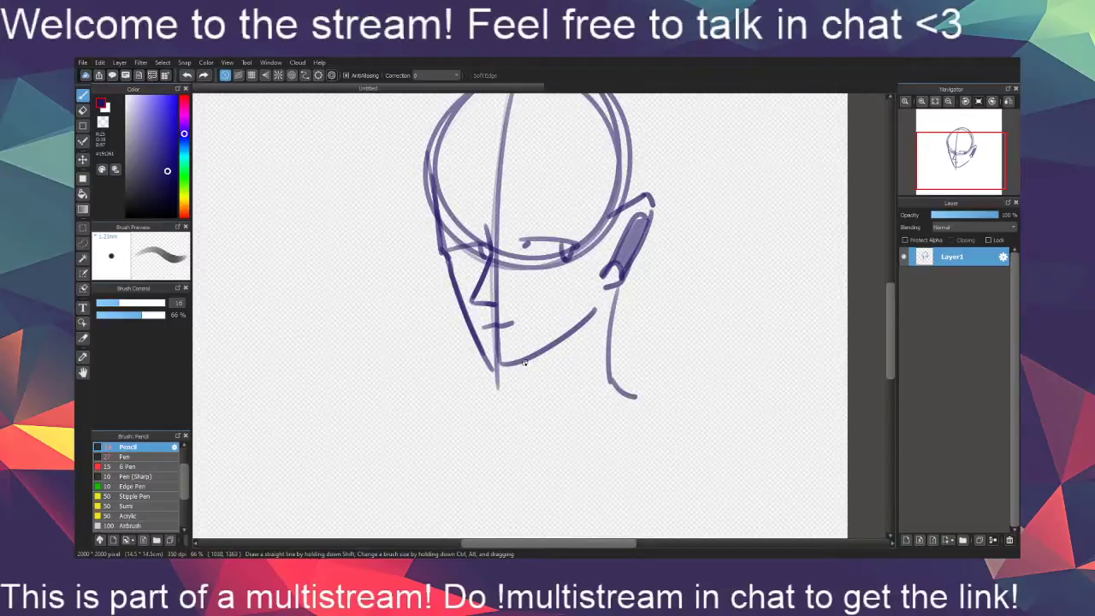
mouse_move(526, 363)
left_mouse_down()
mouse_move(533, 408)
mouse_move(458, 453)
left_mouse_up()
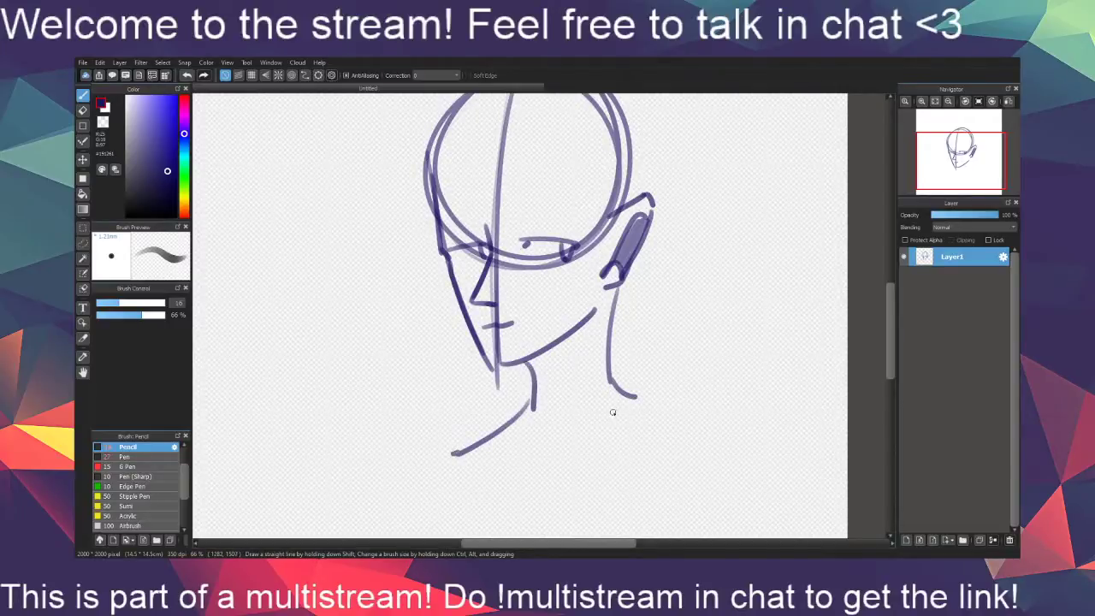
left_click_drag(610, 289, 616, 388)
Sketch the hairline arc above the ear, the outer hair outline over the crown and forehead, and a curved strand toward the far brow
left_click_drag(556, 466, 533, 524)
mouse_move(626, 429)
left_mouse_down()
mouse_move(648, 449)
mouse_move(621, 446)
mouse_move(625, 437)
mouse_move(604, 476)
left_mouse_up()
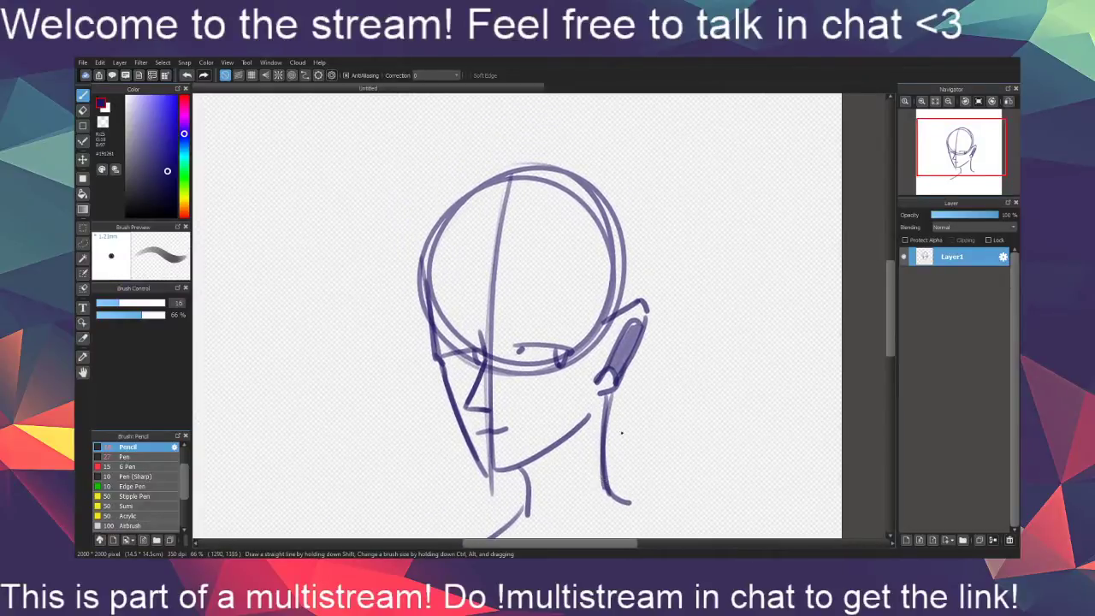
mouse_move(620, 224)
left_mouse_down()
mouse_move(531, 279)
mouse_move(559, 257)
mouse_move(630, 238)
mouse_move(555, 277)
mouse_move(590, 255)
mouse_move(633, 251)
left_mouse_up()
key("ctrl+z")
key("ctrl+z")
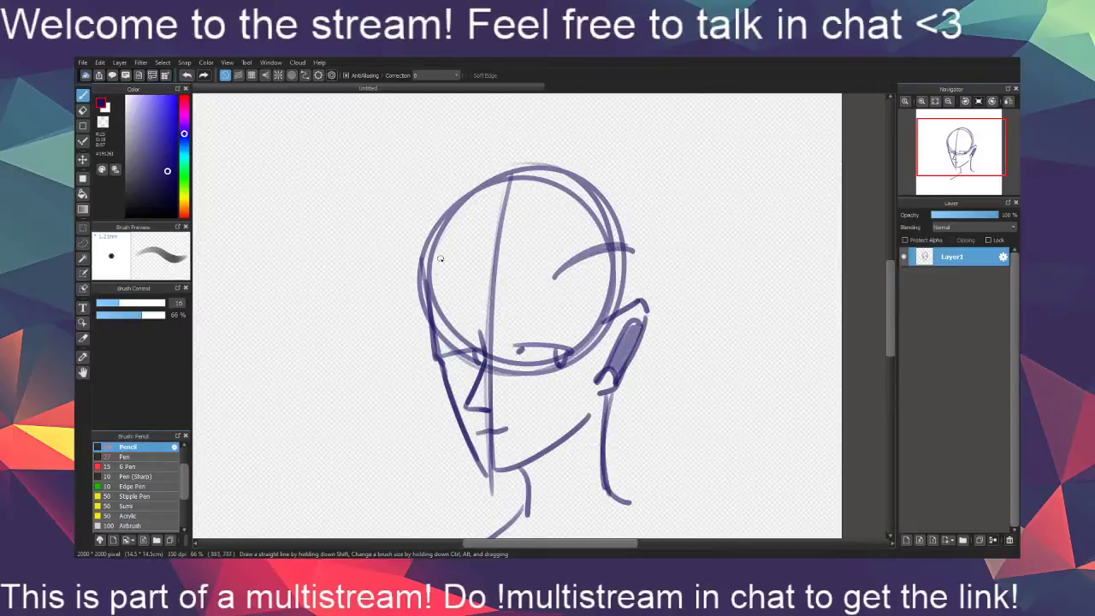
left_click_drag(428, 239, 439, 293)
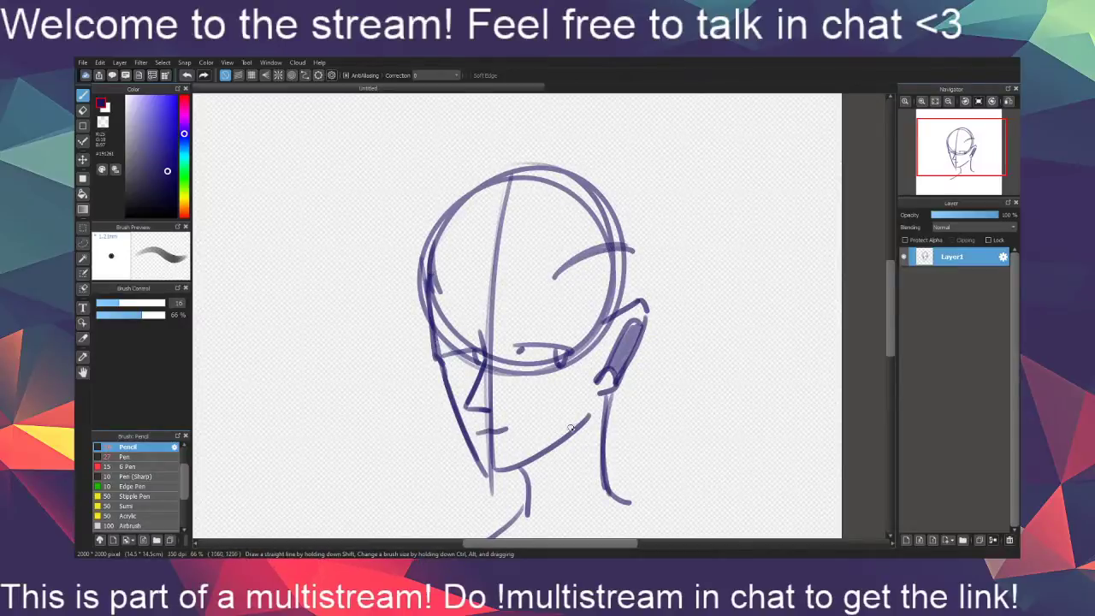
key("ctrl+z")
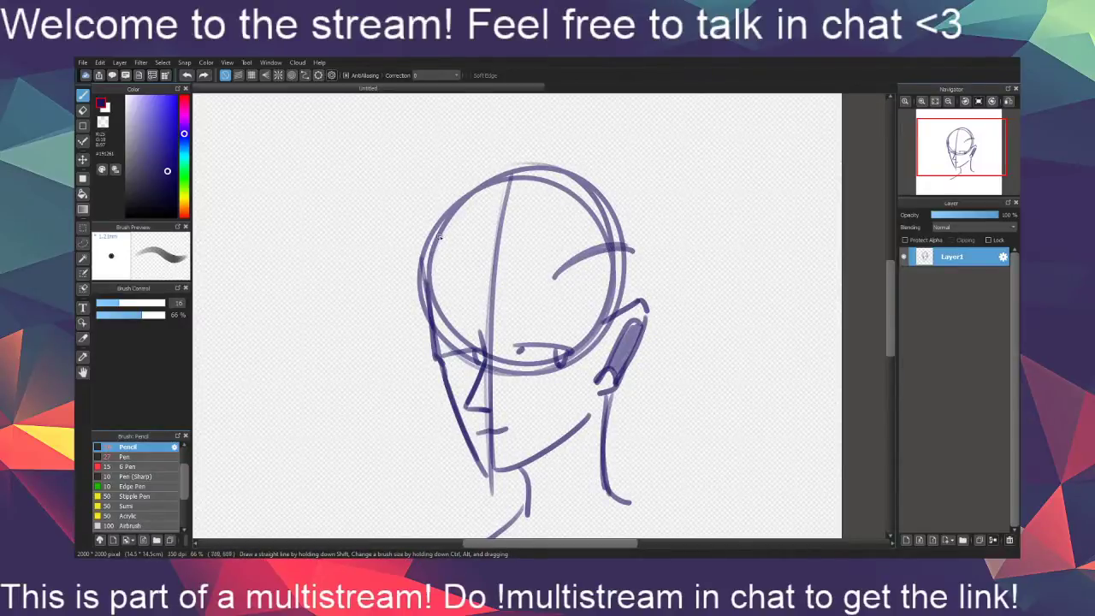
mouse_move(626, 239)
left_mouse_down()
mouse_move(622, 209)
mouse_move(487, 164)
mouse_move(399, 220)
mouse_move(394, 233)
mouse_move(447, 308)
mouse_move(481, 336)
left_mouse_up()
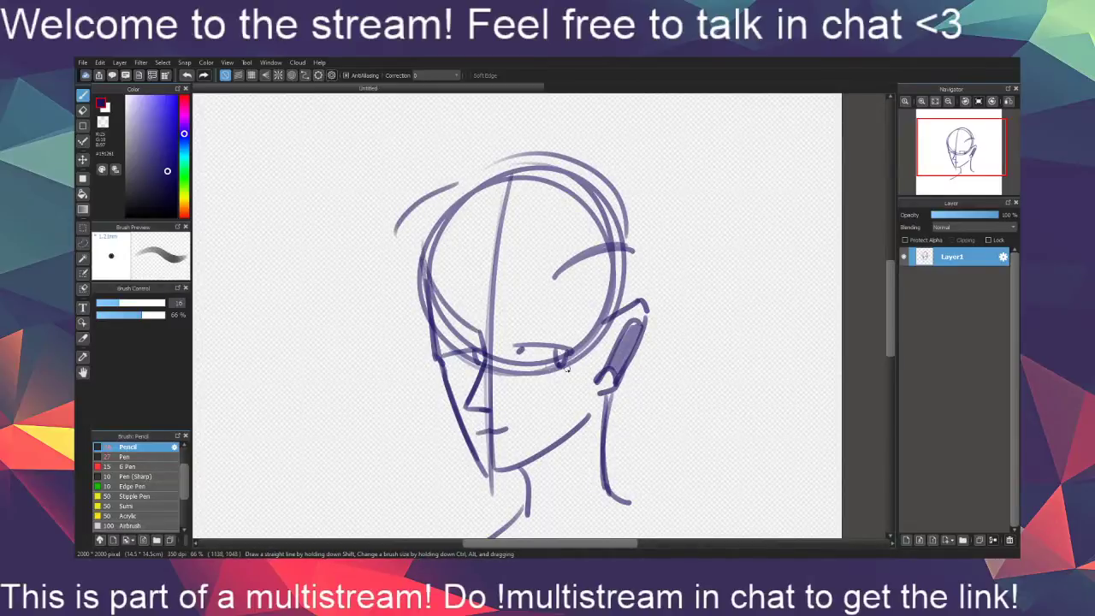
Reinforce the front neck line and the shoulder line with additional pencil strokes
left_click_drag(549, 427, 573, 417)
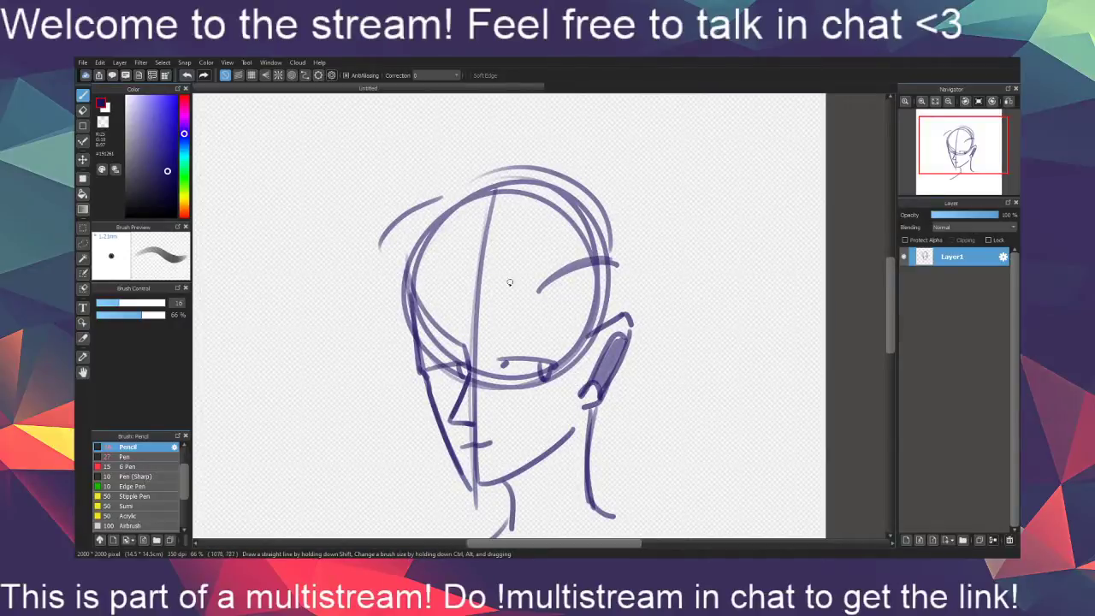
scroll(599, 377, "down", 2)
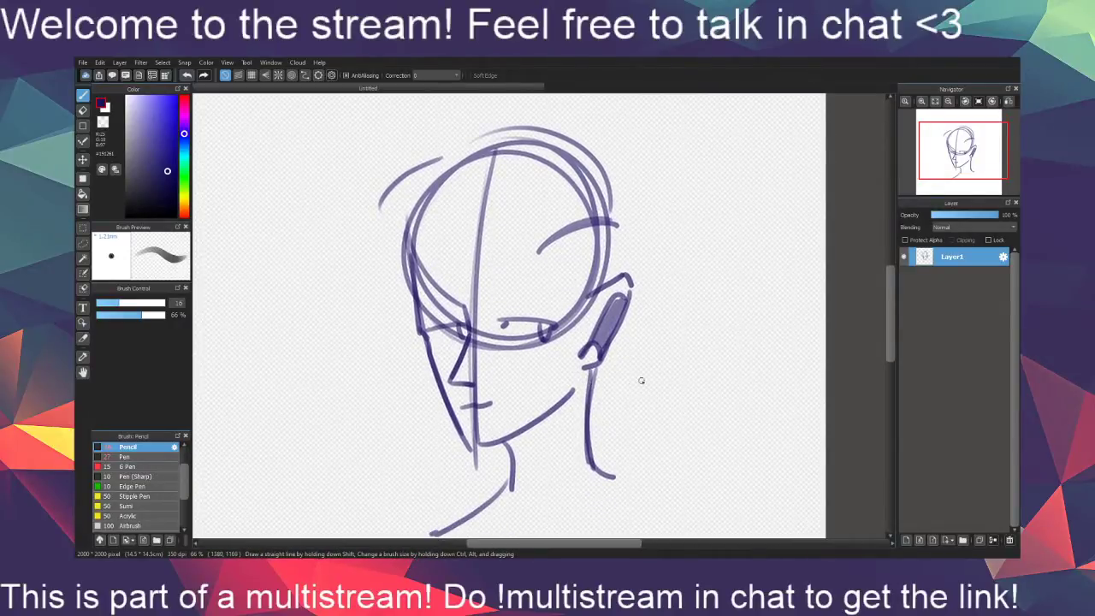
scroll(637, 380, "down", 2)
mouse_move(510, 403)
left_mouse_down()
mouse_move(511, 448)
mouse_move(511, 438)
mouse_move(452, 475)
left_mouse_up()
Draw the back hair edge down to the ear and an angular sideburn outline in front of it
mouse_move(646, 443)
left_mouse_down()
mouse_move(624, 451)
mouse_move(629, 493)
left_mouse_up()
left_click_drag(609, 231, 602, 288)
key("ctrl+z")
key("ctrl+z")
key("ctrl+z")
left_click_drag(607, 232, 594, 296)
mouse_move(532, 260)
left_mouse_down()
mouse_move(568, 345)
mouse_move(571, 312)
left_mouse_up()
key("ctrl+z")
left_click(580, 418, "ctrl")
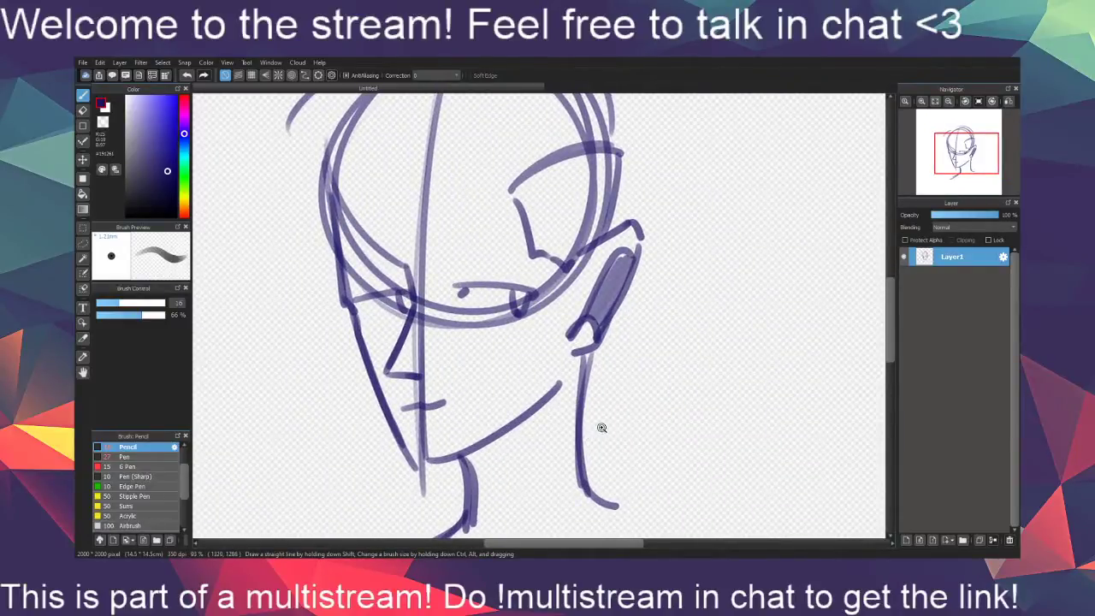
mouse_move(612, 425)
left_mouse_down()
mouse_move(637, 385)
mouse_move(629, 414)
left_mouse_up()
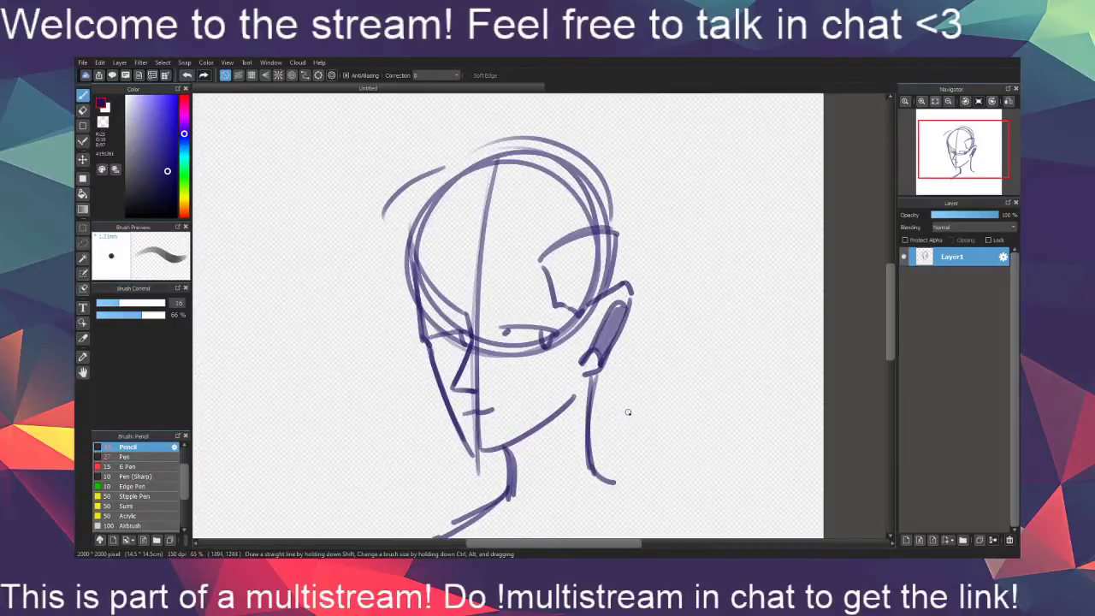
Undo the recent ear, neck and hair strokes, and redo them all
key("ctrl+z")
key("ctrl+z")
key("ctrl+z")
key("ctrl+z")
key("ctrl+z")
key("ctrl+z")
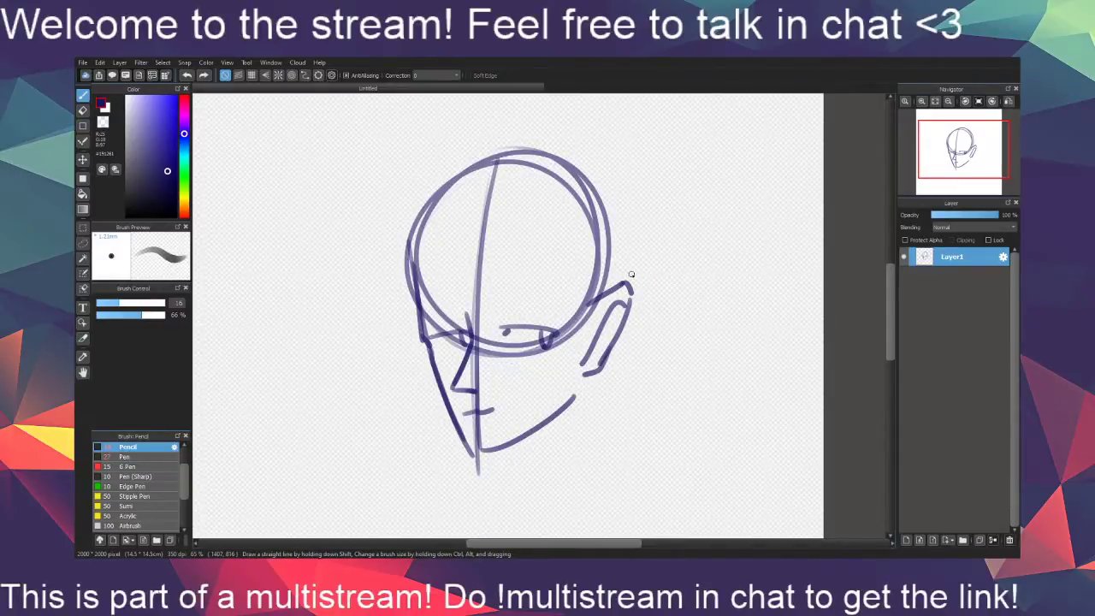
key("ctrl+y")
key("ctrl+y")
key("ctrl+y")
key("ctrl+y")
key("ctrl+y")
key("ctrl+y")
key("ctrl+y")
key("ctrl+y")
key("ctrl+y")
key("ctrl+y")
key("ctrl+y")
key("ctrl+y")
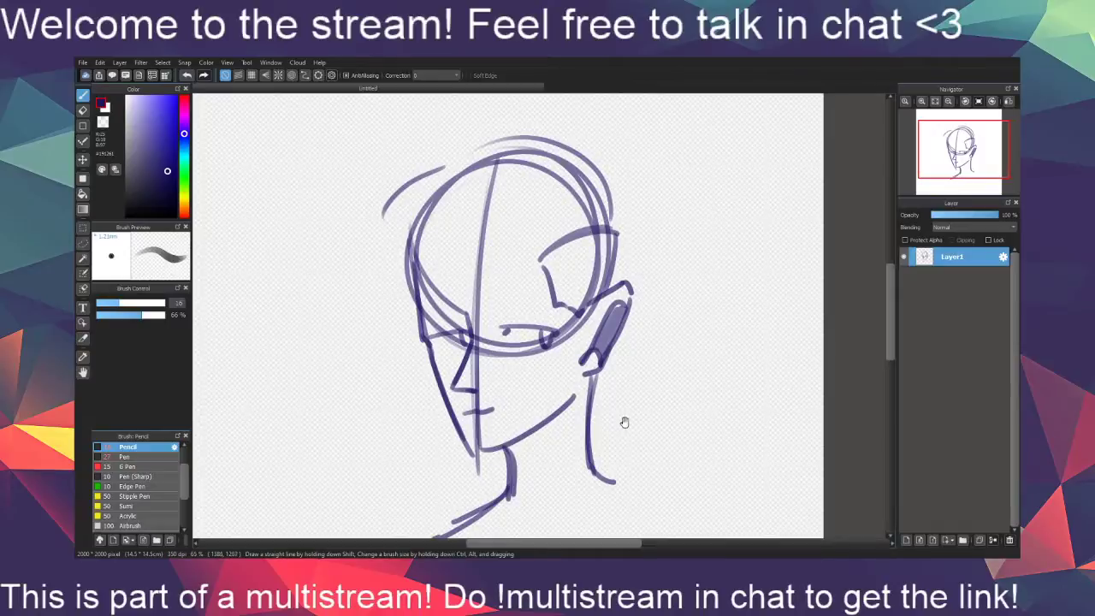
Sketch pointed fringe locks falling from the hairline arc over the forehead to the brow
mouse_move(622, 429)
left_mouse_down()
mouse_move(639, 408)
mouse_move(637, 460)
left_mouse_up()
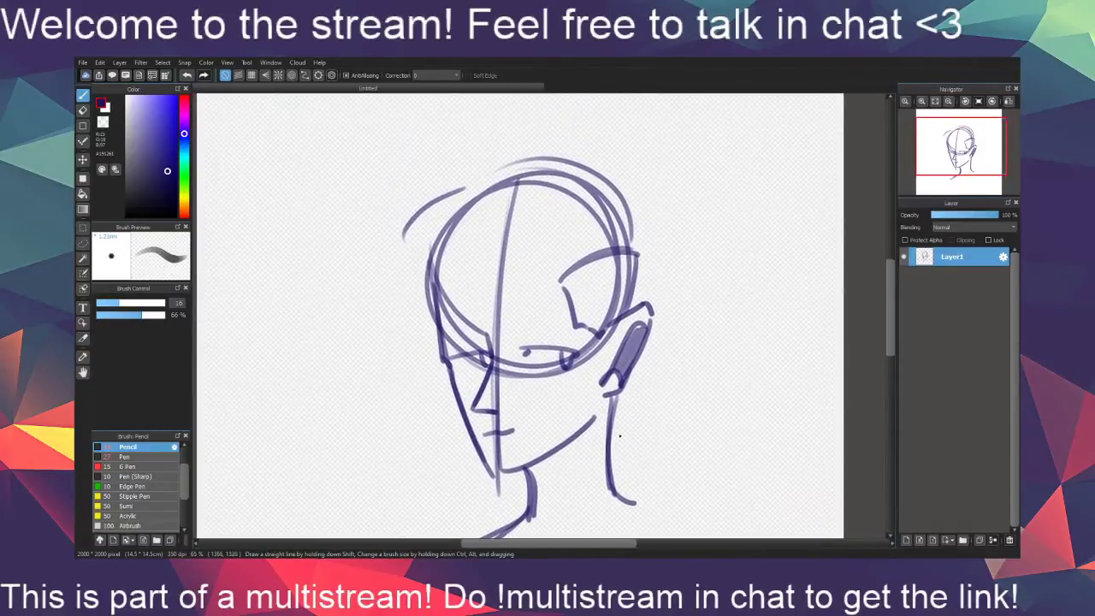
mouse_move(486, 295)
left_mouse_down()
mouse_move(513, 355)
mouse_move(489, 340)
mouse_move(510, 362)
mouse_move(503, 336)
mouse_move(508, 345)
mouse_move(524, 311)
left_mouse_up()
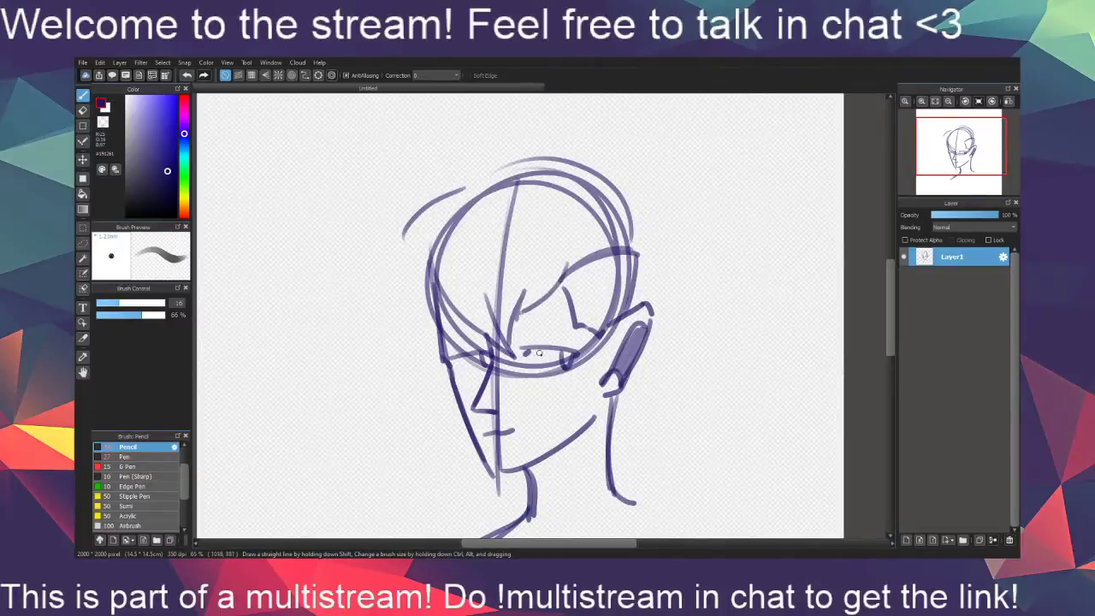
left_click_drag(555, 462, 542, 481)
left_click_drag(596, 403, 603, 377)
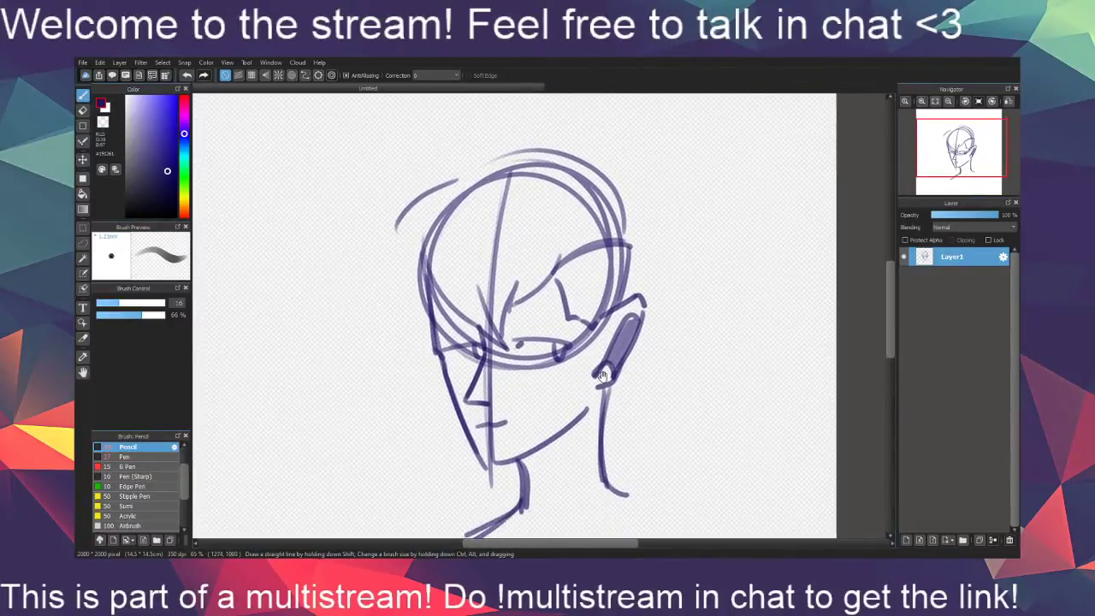
Draw two small oval marks on the cheek below the near eye and one on the far cheek
mouse_move(640, 443)
left_mouse_down()
mouse_move(642, 410)
mouse_move(626, 456)
mouse_move(636, 406)
mouse_move(619, 436)
left_mouse_up()
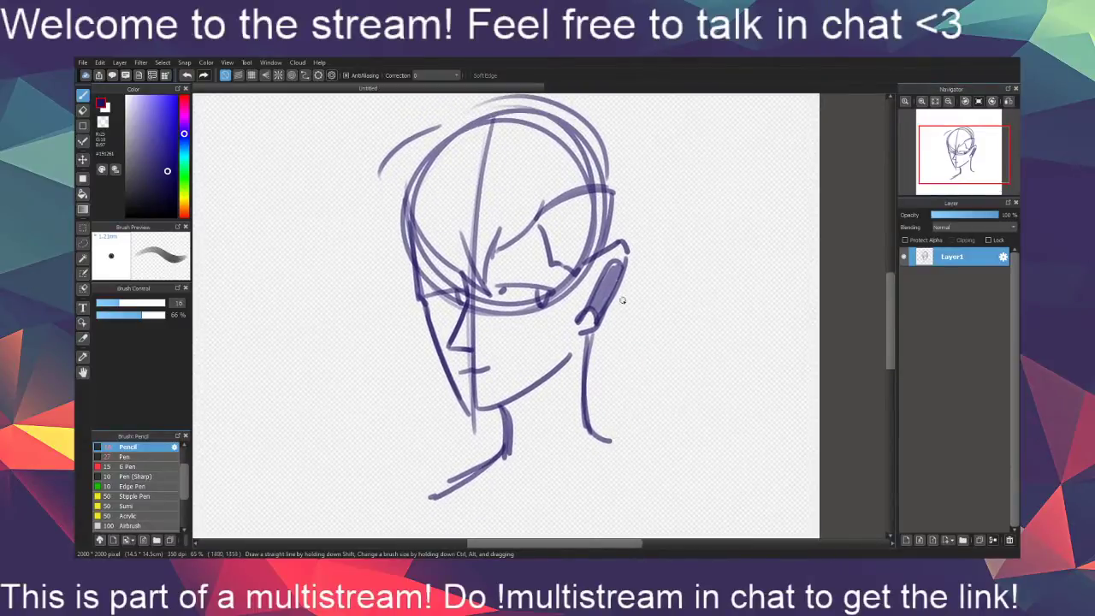
mouse_move(603, 374)
left_mouse_down()
mouse_move(630, 362)
mouse_move(602, 448)
mouse_move(548, 316)
mouse_move(556, 325)
mouse_move(571, 311)
mouse_move(557, 313)
left_mouse_up()
key("ctrl+z")
key("ctrl+z")
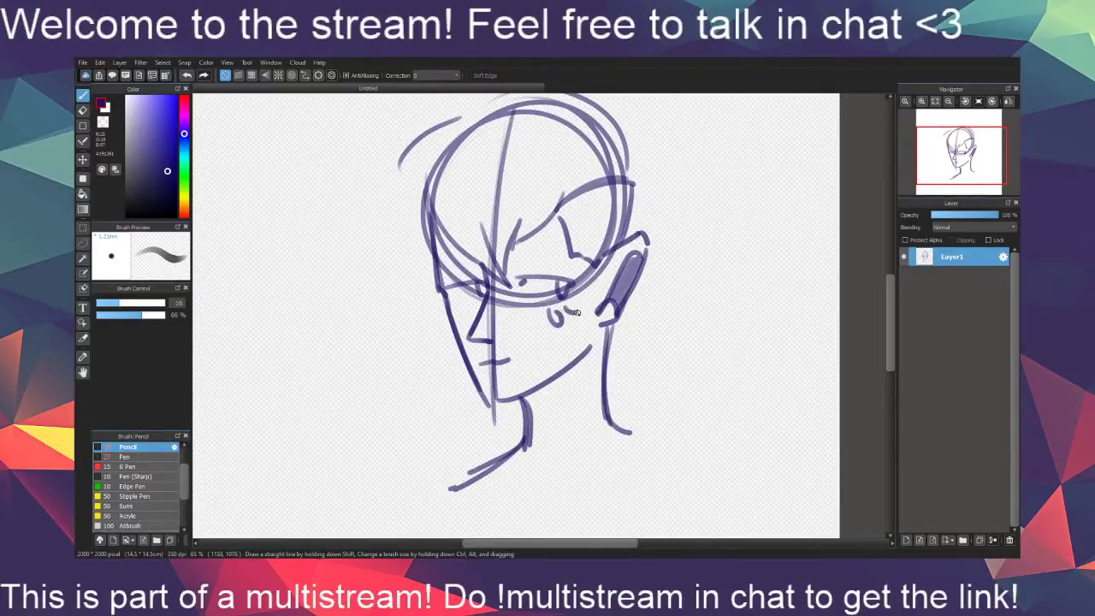
left_click_drag(454, 306, 457, 323)
Sketch a tuft of upward-curving hair strands at the back of the head
left_click_drag(625, 431, 628, 472)
mouse_move(628, 208)
left_mouse_down()
mouse_move(640, 285)
mouse_move(622, 203)
mouse_move(618, 244)
mouse_move(636, 257)
mouse_move(624, 209)
mouse_move(613, 261)
left_mouse_up()
key("ctrl+z")
key("ctrl+z")
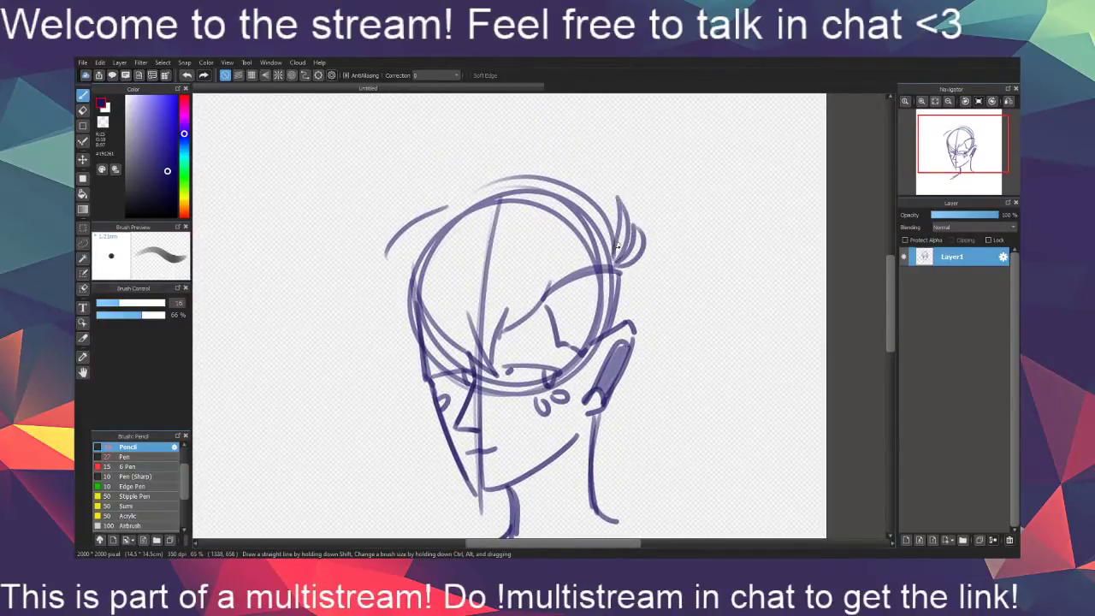
Redraw the hair outline with a pointed spike on the crown, and add short locks at the front of the hair
left_click_drag(624, 316, 625, 344)
mouse_move(615, 292)
left_mouse_down()
mouse_move(570, 213)
mouse_move(485, 175)
mouse_move(527, 209)
mouse_move(444, 237)
mouse_move(385, 294)
left_mouse_up()
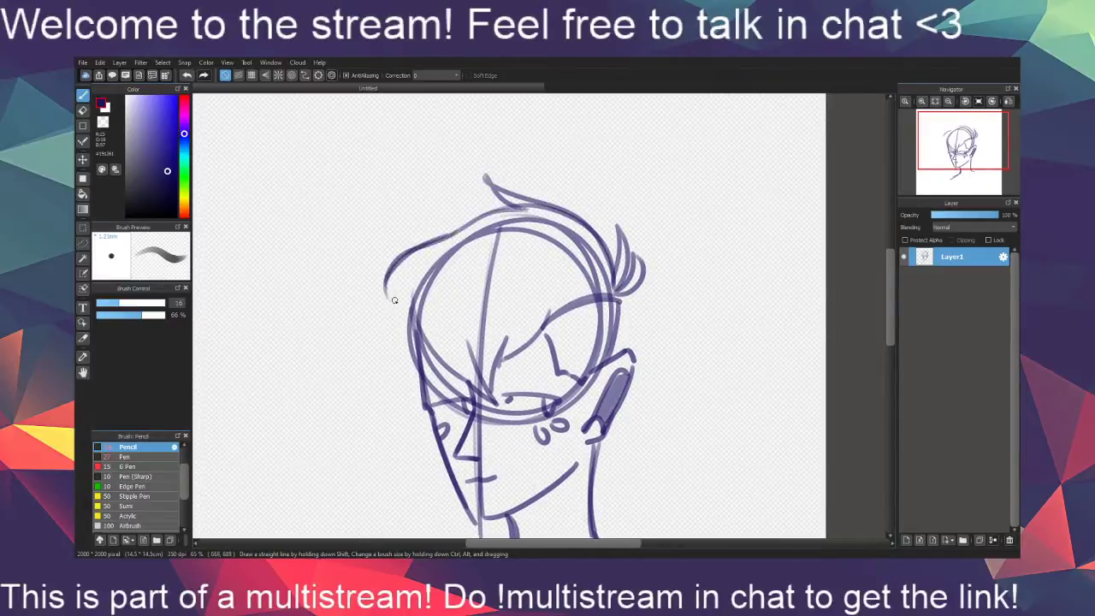
mouse_move(425, 258)
left_mouse_down()
mouse_move(407, 287)
mouse_move(422, 346)
left_mouse_up()
Hatch the sideburn area between the hairline arc and the ear with diagonal strokes
left_click_drag(633, 460, 636, 397)
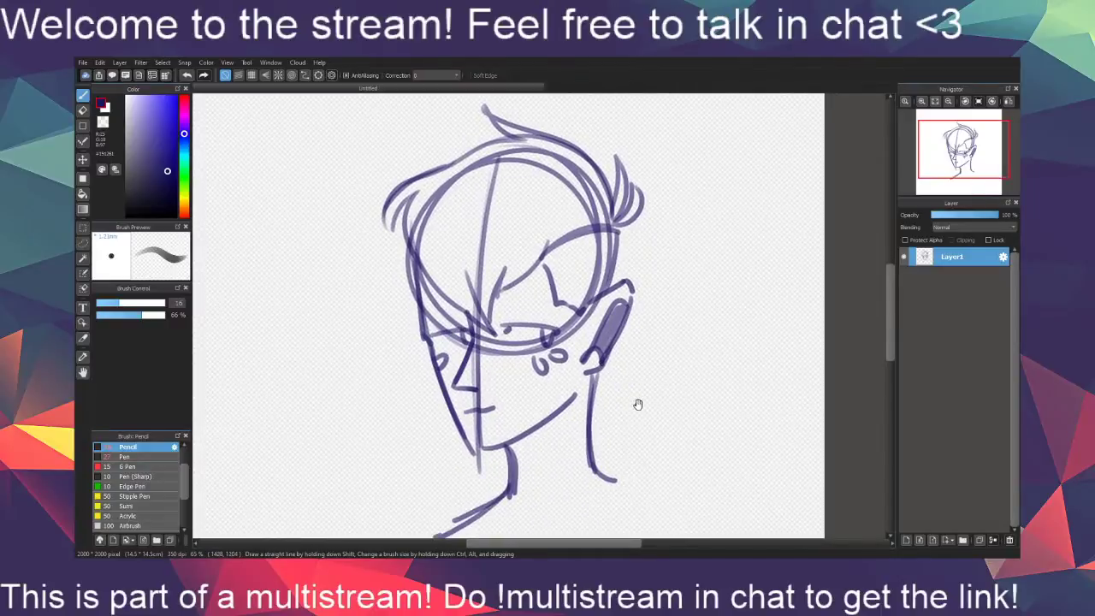
left_click_drag(636, 437, 633, 406)
mouse_move(549, 224)
left_mouse_down()
mouse_move(572, 207)
mouse_move(553, 267)
mouse_move(607, 209)
mouse_move(591, 246)
left_mouse_up()
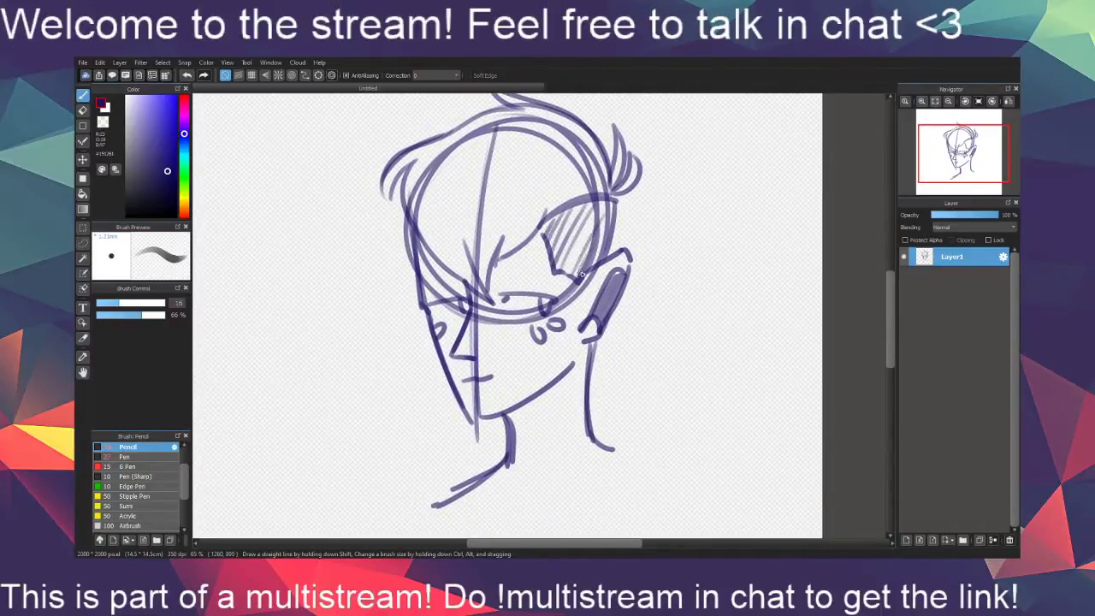
mouse_move(632, 455)
left_mouse_down()
mouse_move(648, 428)
mouse_move(615, 498)
left_mouse_up()
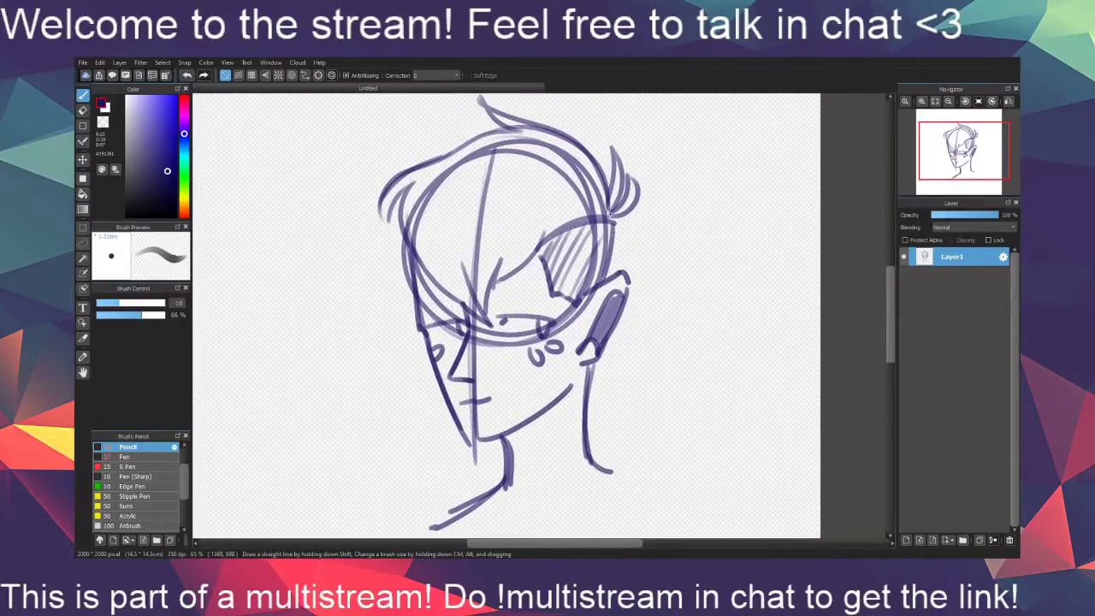
Add a new layer, choose pure red and sketch a curved horn with a round base on the near side of the head
left_click(906, 540)
left_click_drag(182, 104, 180, 94)
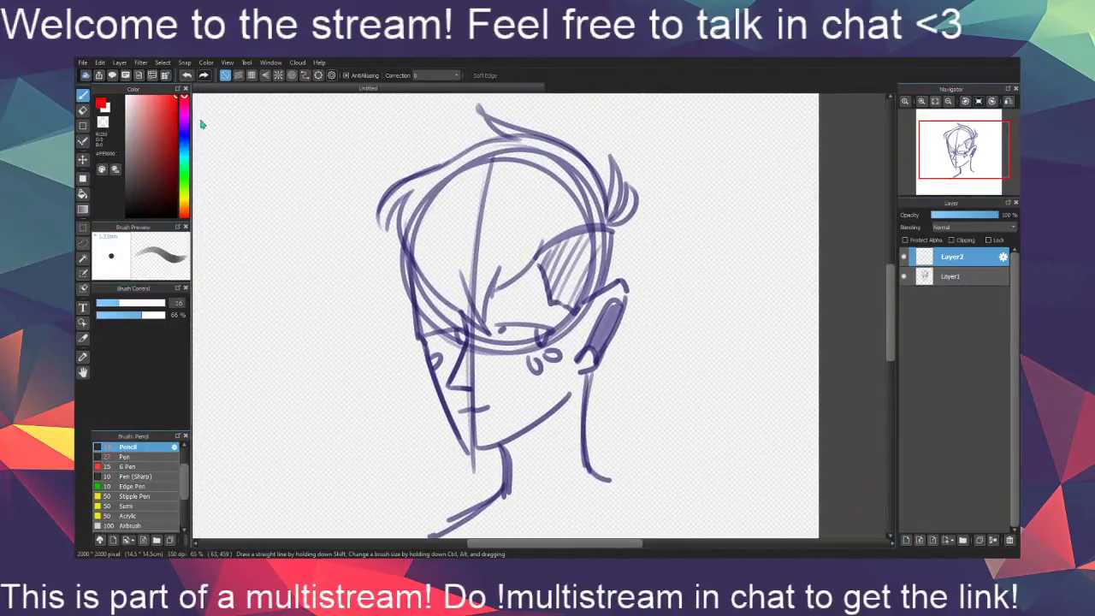
mouse_move(633, 219)
left_mouse_down()
mouse_move(587, 261)
mouse_move(573, 206)
mouse_move(569, 257)
mouse_move(595, 199)
mouse_move(604, 261)
mouse_move(599, 193)
mouse_move(614, 267)
mouse_move(567, 246)
mouse_move(623, 203)
mouse_move(591, 177)
mouse_move(503, 206)
mouse_move(476, 183)
mouse_move(520, 238)
mouse_move(597, 246)
left_mouse_up()
key("ctrl+z")
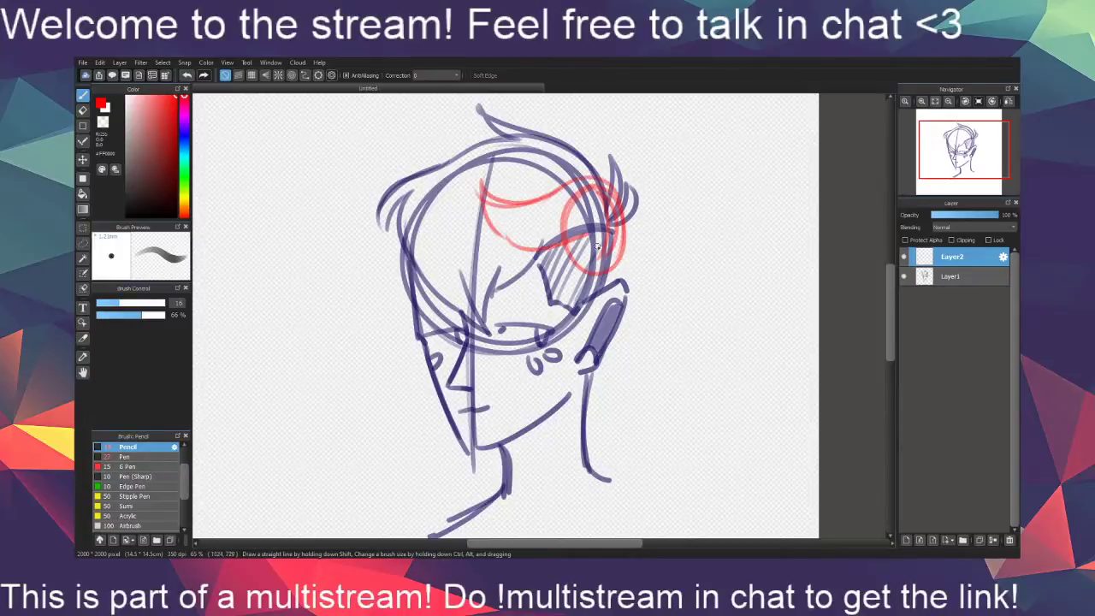
Sketch the matching curved red horn on the far side of the head on Layer2
left_click_drag(578, 348, 625, 346)
mouse_move(468, 188)
left_mouse_down()
mouse_move(399, 199)
mouse_move(408, 225)
left_mouse_up()
key("ctrl+z")
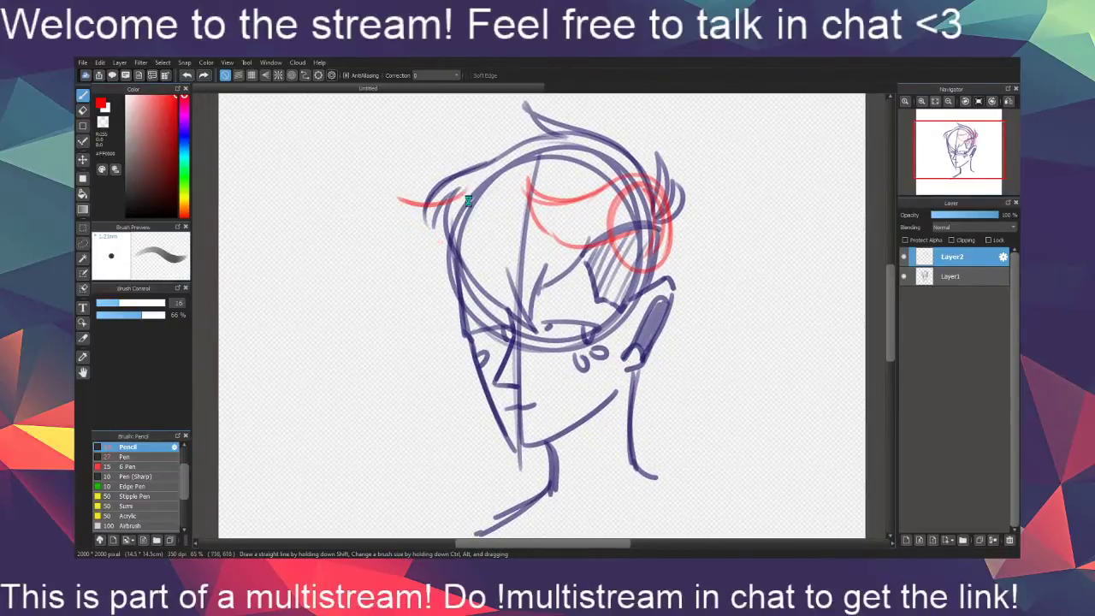
key("ctrl+z")
mouse_move(469, 202)
left_mouse_down()
mouse_move(405, 196)
mouse_move(449, 256)
left_mouse_up()
left_click_drag(727, 402, 716, 377)
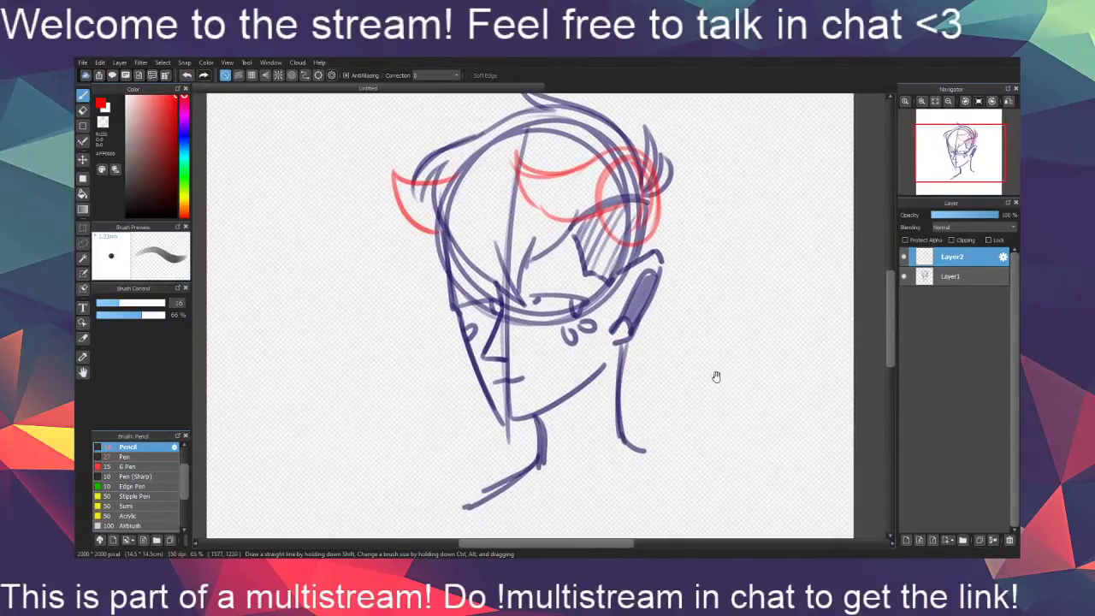
On Layer1, erase the front neck and shoulder lines, redraw them longer in the sketch's dark blue, and extend the back shoulder line
left_click_drag(687, 427, 697, 386)
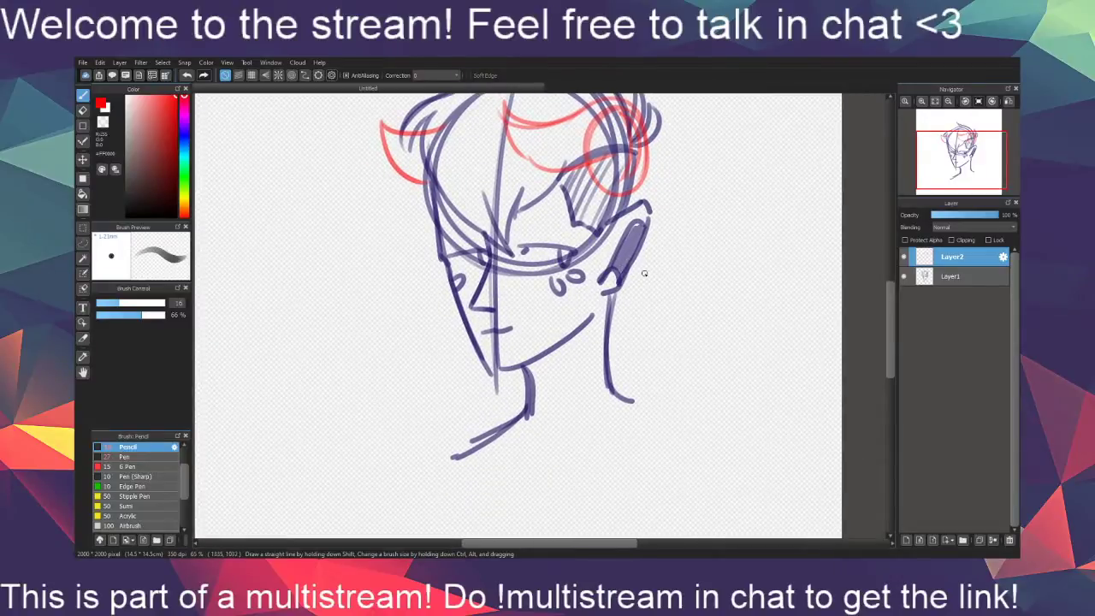
left_click(933, 276)
left_click(604, 279, "alt")
left_click_drag(601, 419, 613, 376)
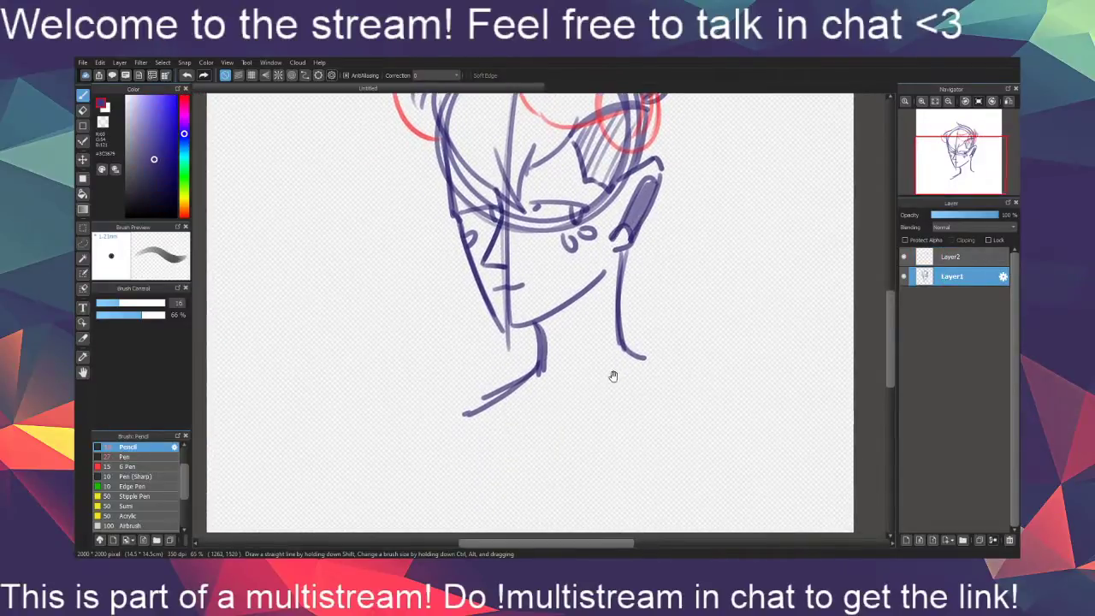
key("e")
left_click(130, 303)
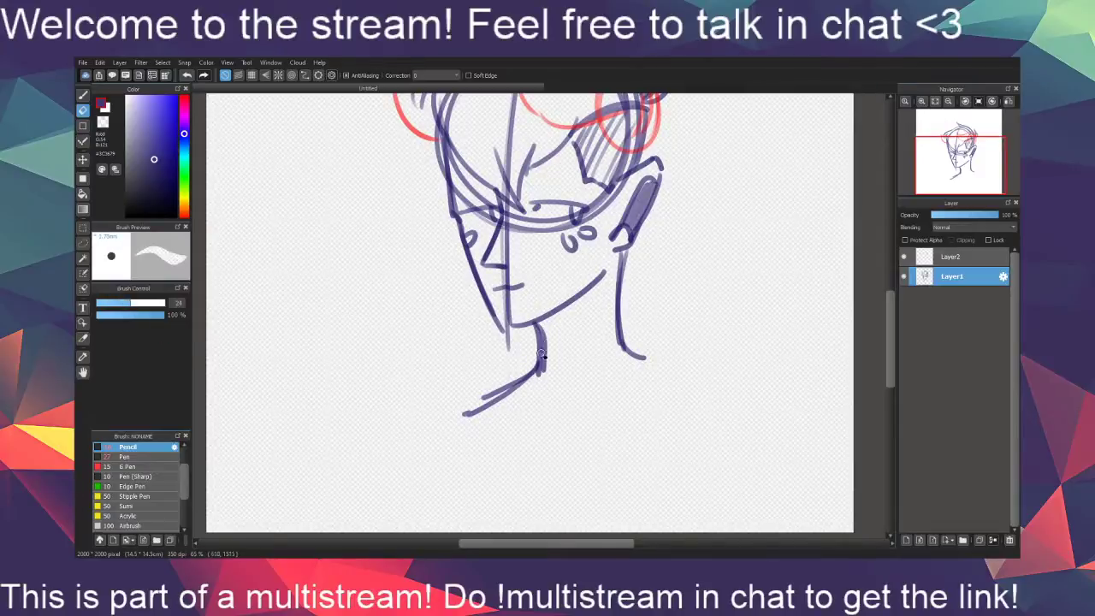
mouse_move(540, 332)
left_mouse_down()
mouse_move(514, 359)
mouse_move(542, 366)
mouse_move(564, 347)
mouse_move(528, 413)
left_mouse_up()
key("b")
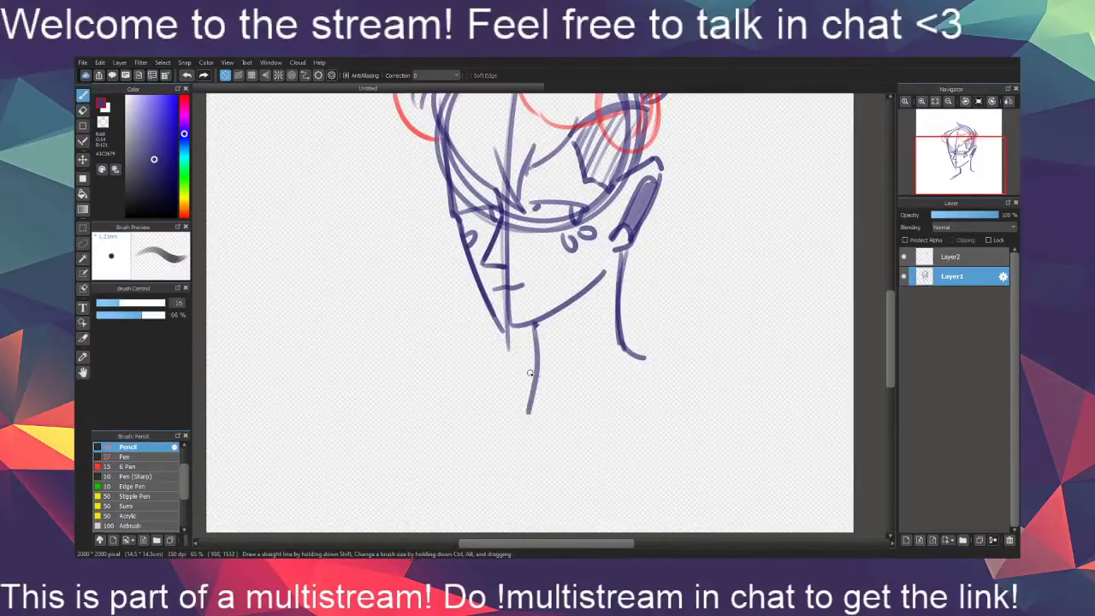
left_click_drag(531, 373, 436, 433)
mouse_move(633, 354)
left_mouse_down()
mouse_move(682, 370)
mouse_move(660, 506)
mouse_move(697, 489)
mouse_move(682, 476)
left_mouse_up()
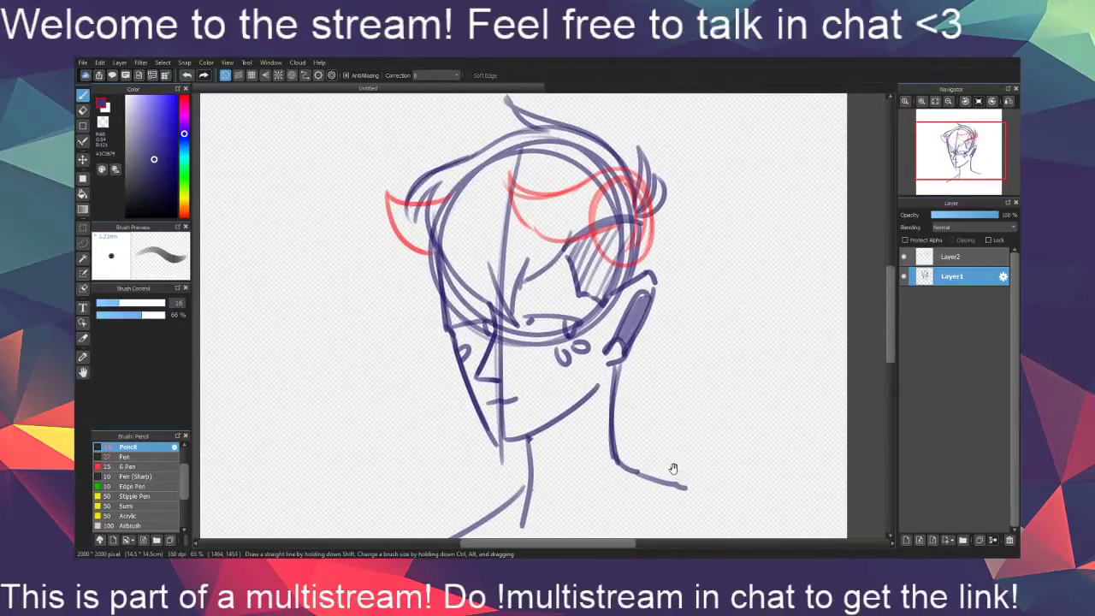
Reinforce the lower edge of the far-side horn on Layer2 in pure red, and try an inner curve near the other horn's tip
left_click(950, 258)
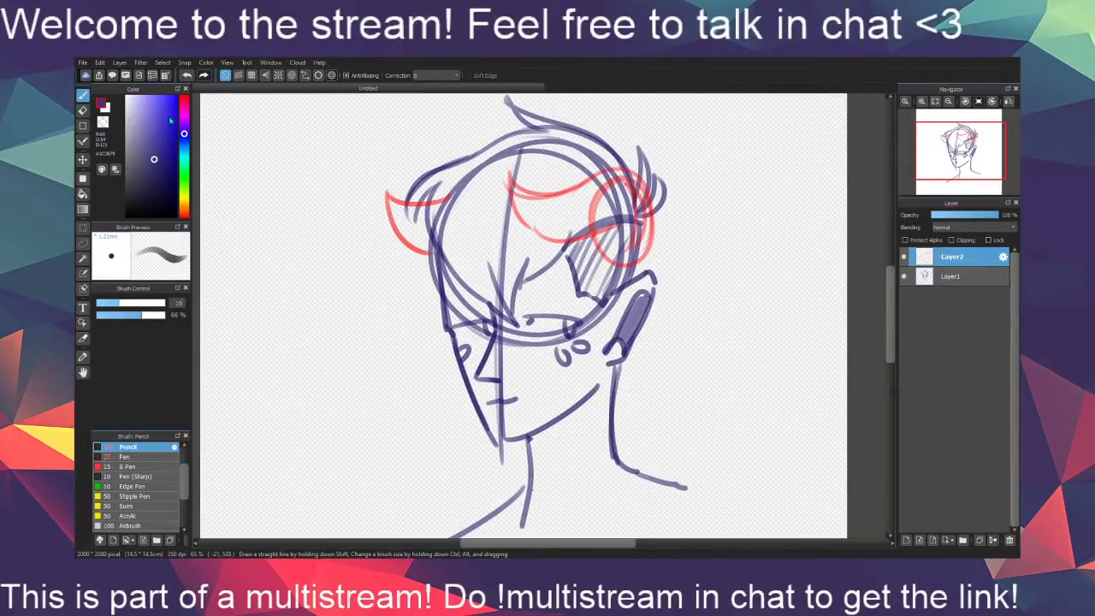
left_click(185, 97)
left_click(176, 95)
left_click_drag(388, 213, 435, 249)
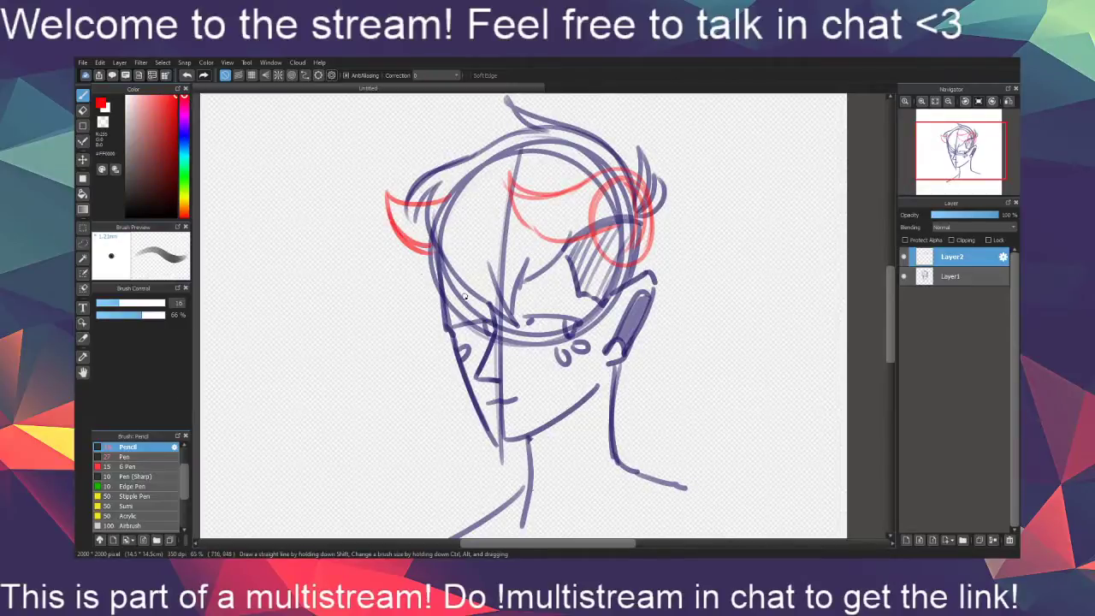
left_click_drag(519, 186, 529, 221)
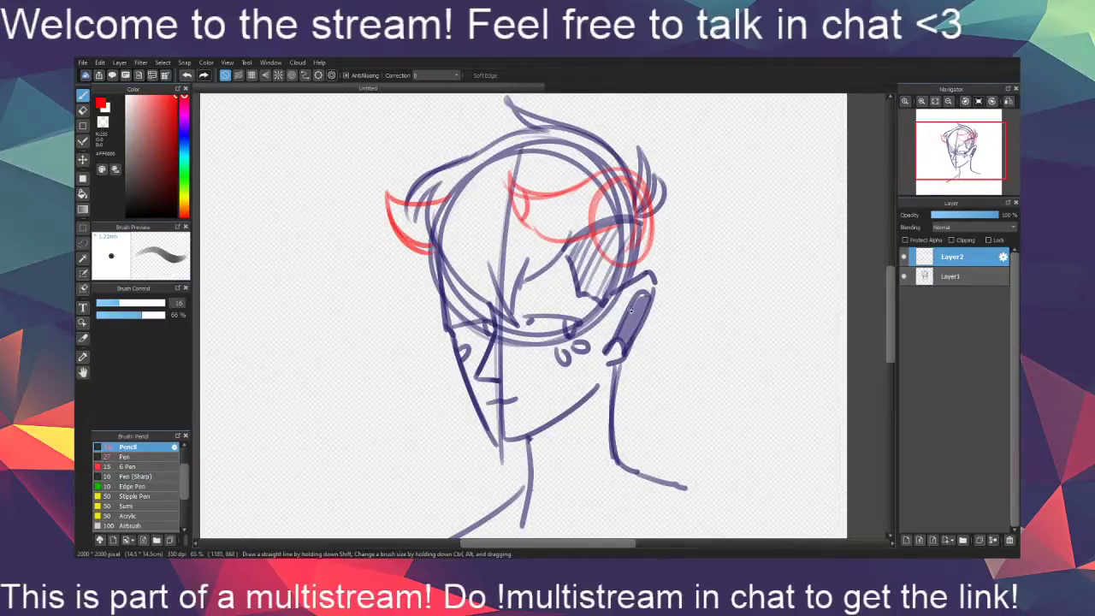
key("ctrl+z")
scroll(667, 443, "down", 5)
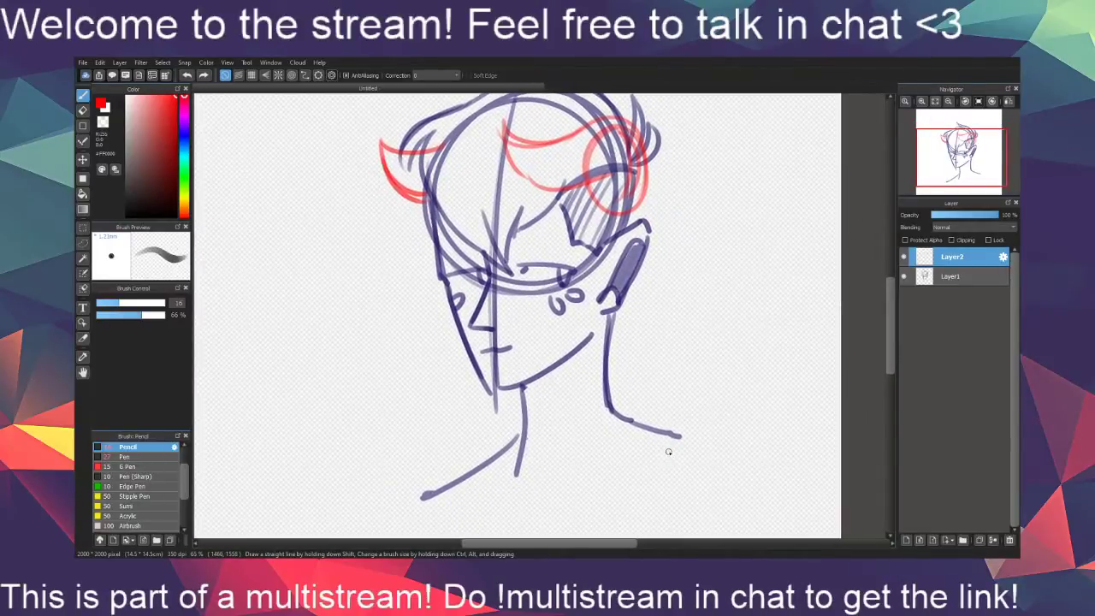
left_click_drag(656, 450, 655, 496)
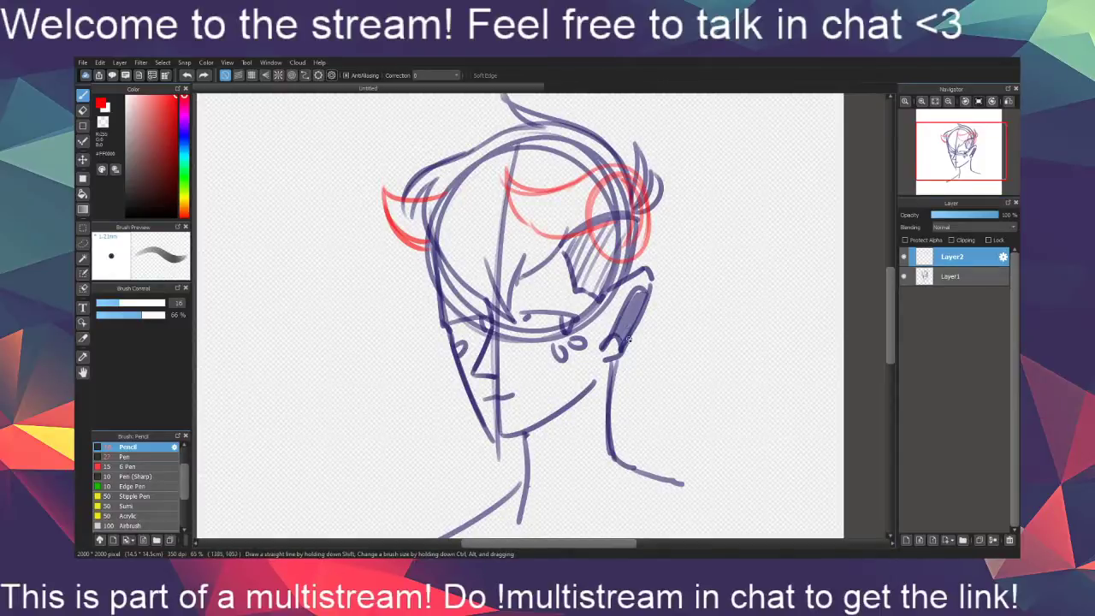
Sample the dark blue sketch colour and add a curved hair stroke beside the far temple on Layer1
left_click(606, 342, "alt")
left_click(933, 278)
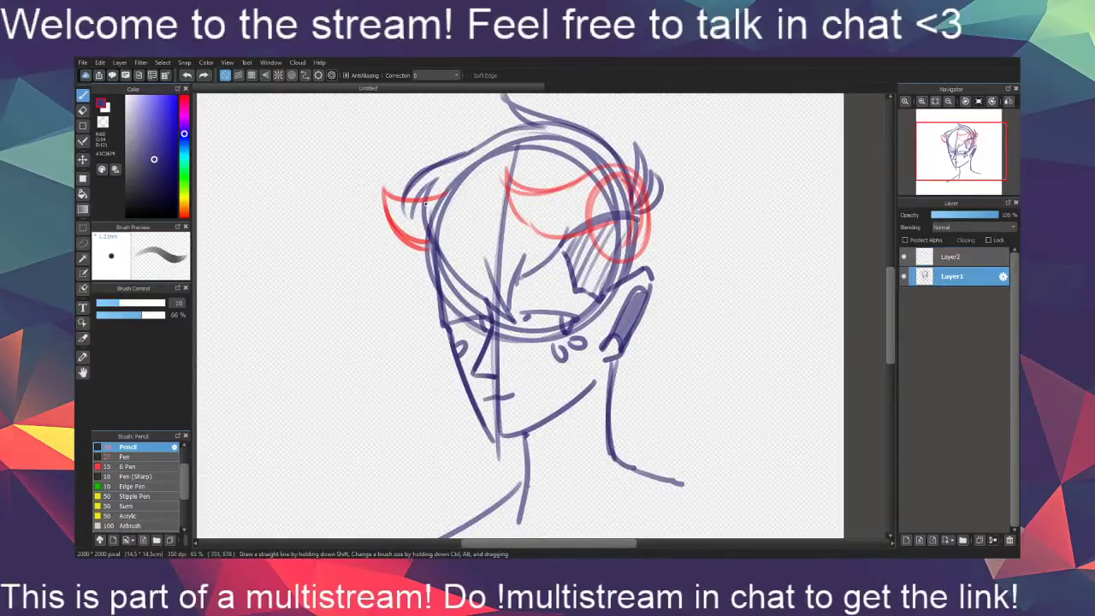
key("ctrl+z")
left_click_drag(426, 188, 428, 259)
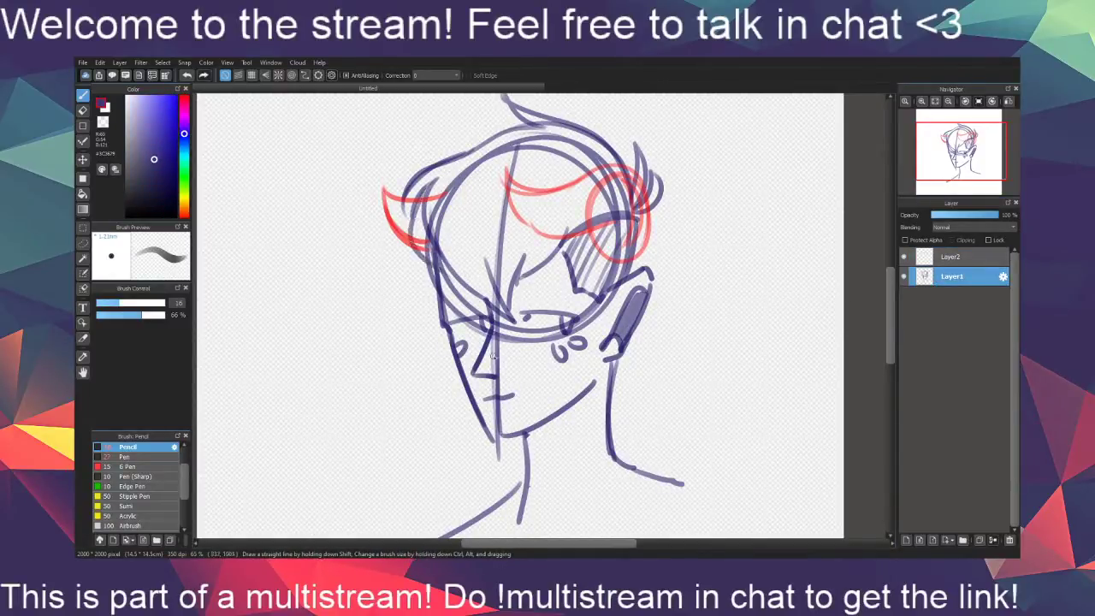
Sketch the eyebrows above both eyes on Layer1
left_click_drag(657, 438, 637, 468)
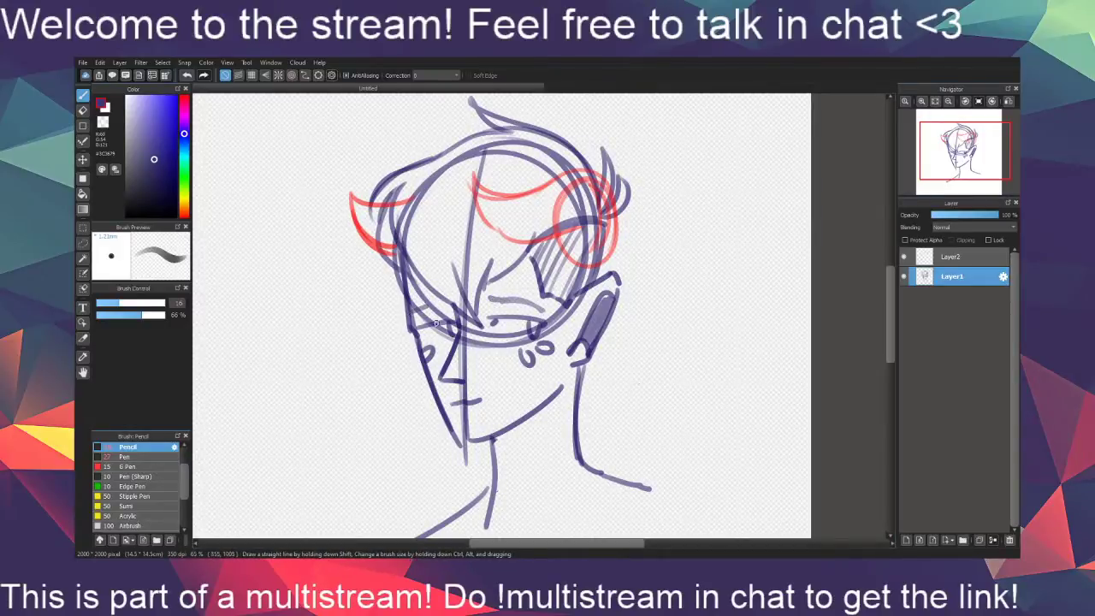
left_click_drag(456, 299, 412, 313)
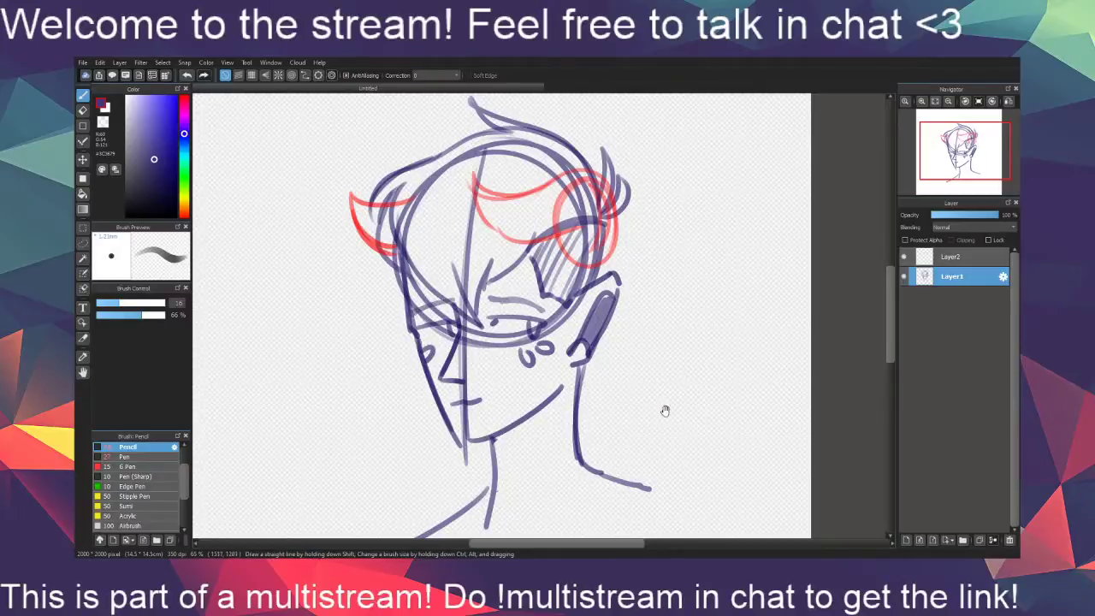
mouse_move(664, 411)
left_mouse_down()
mouse_move(643, 385)
mouse_move(608, 476)
mouse_move(616, 413)
left_mouse_up()
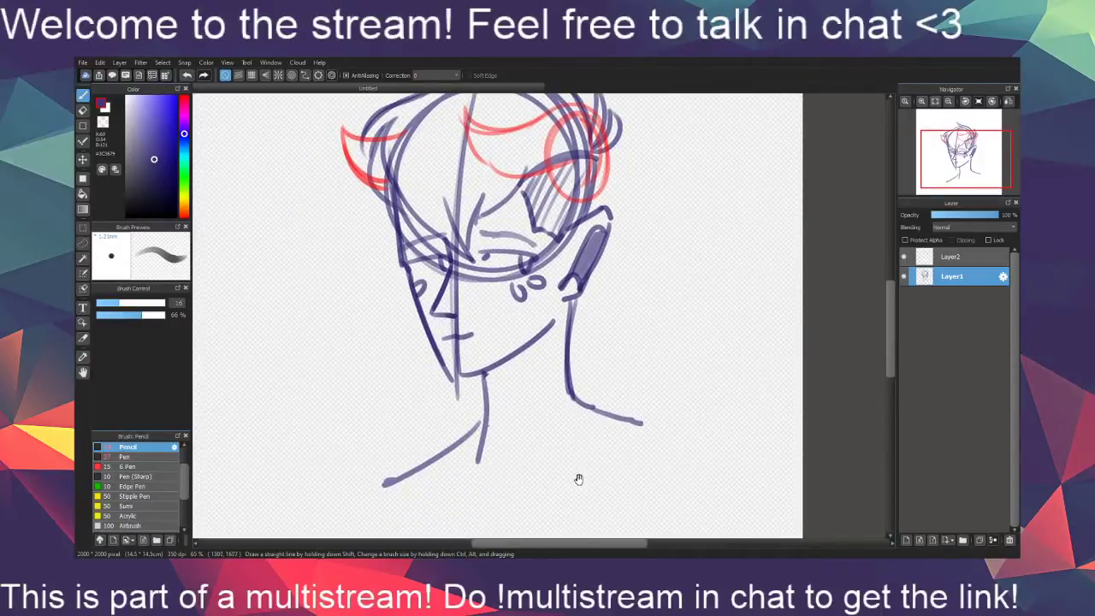
Close off the bust with a curved line joining the ends of both shoulders below the neck
left_click_drag(565, 458, 618, 479)
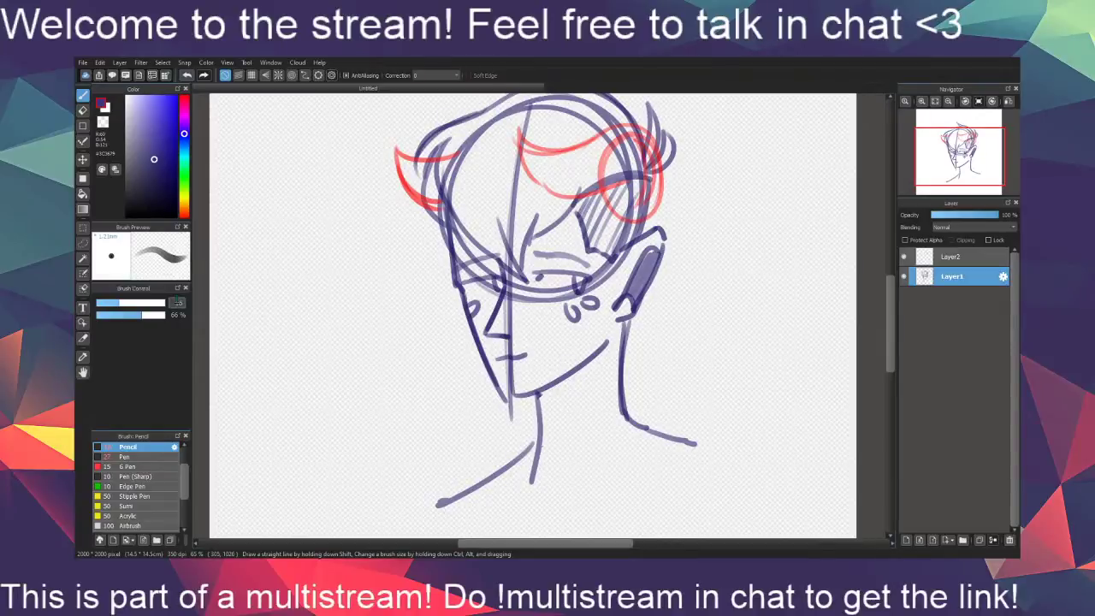
mouse_move(682, 447)
left_mouse_down()
mouse_move(699, 350)
mouse_move(557, 440)
mouse_move(463, 412)
mouse_move(667, 450)
mouse_move(595, 542)
left_mouse_up()
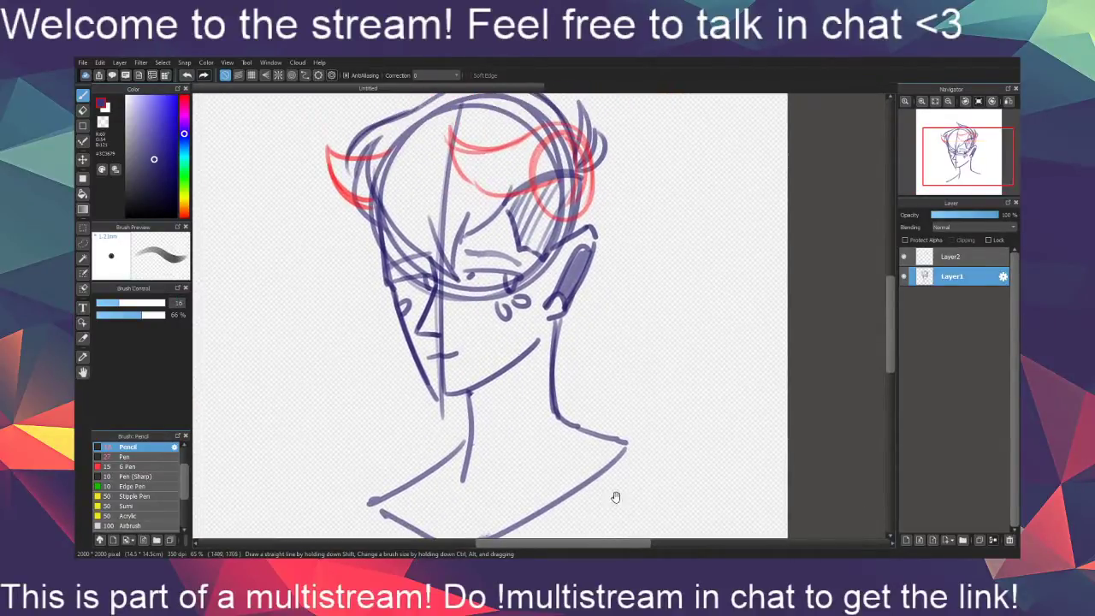
left_click_drag(643, 464, 690, 522)
left_click(935, 101)
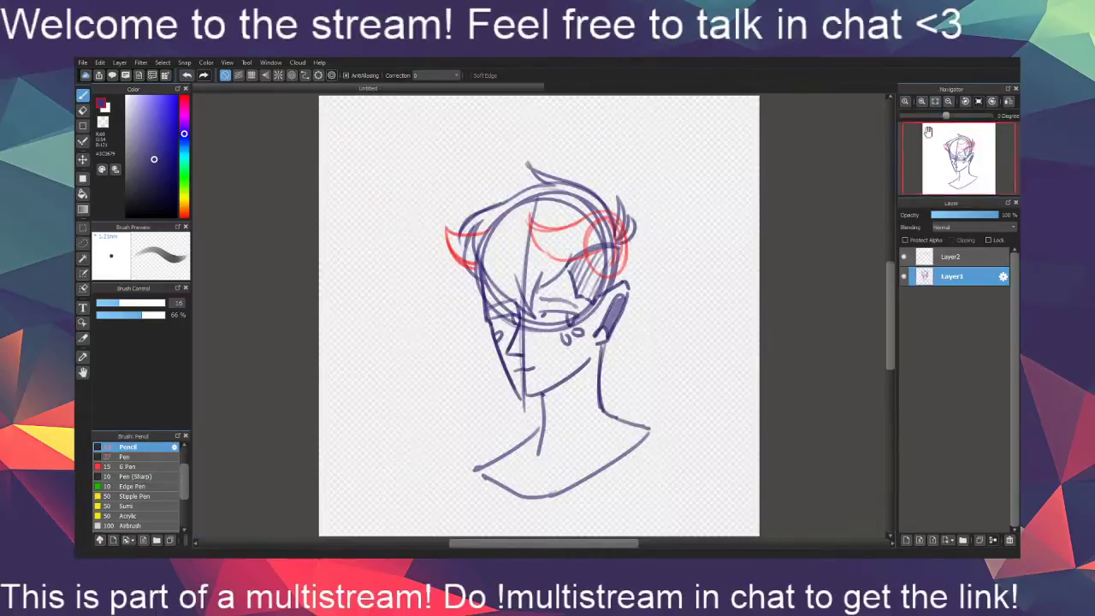
left_click_drag(696, 425, 690, 418)
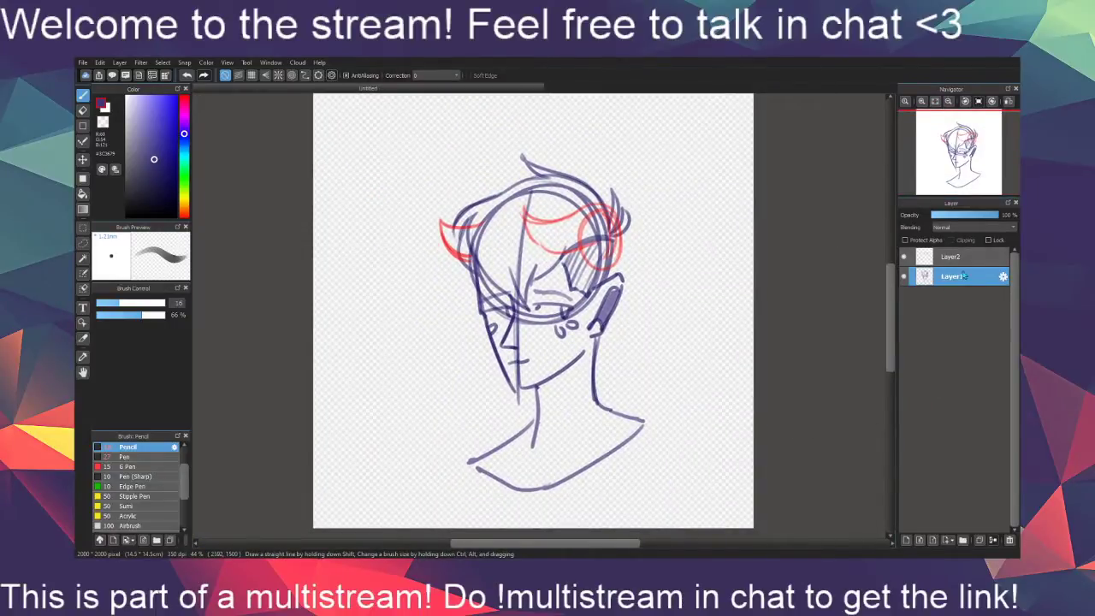
Merge the horn layer down into Layer1, then enlarge the whole sketch and reposition it on the canvas
left_click(951, 256)
left_click(993, 540)
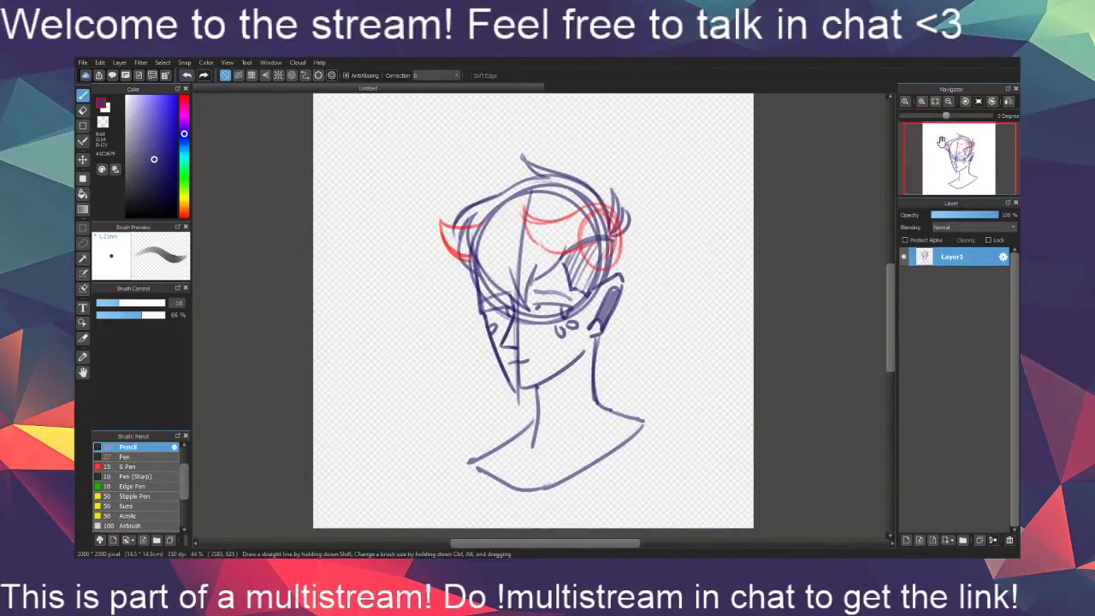
key("ctrl+t")
left_click_drag(648, 132, 724, 74)
left_click_drag(645, 299, 613, 322)
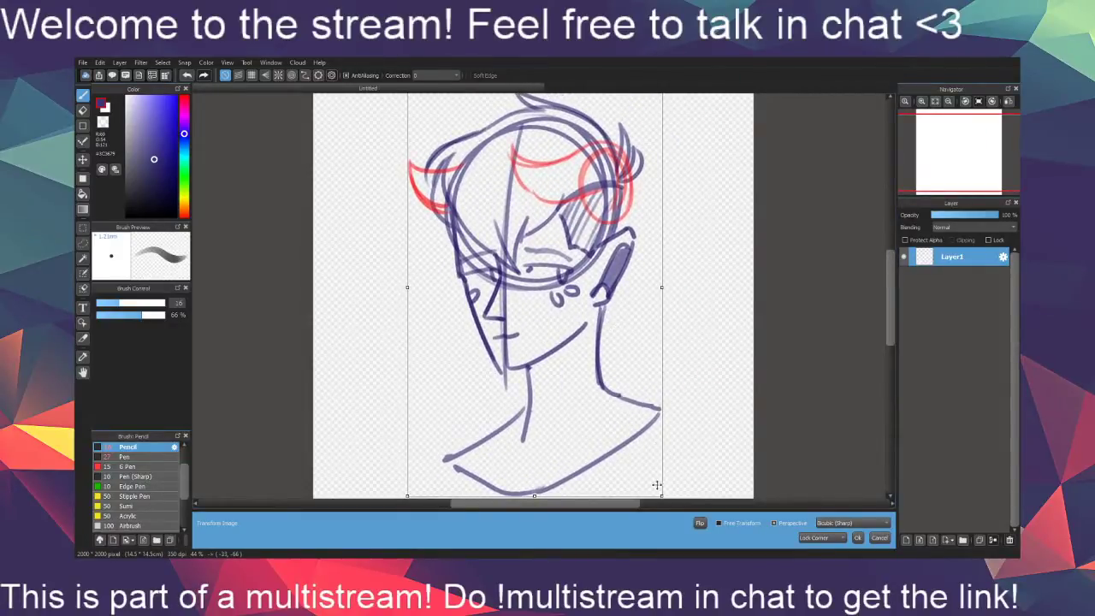
left_click_drag(663, 497, 644, 474)
left_click_drag(614, 386, 617, 400)
mouse_move(645, 483)
left_mouse_down()
mouse_move(655, 495)
mouse_move(641, 463)
mouse_move(609, 453)
left_mouse_up()
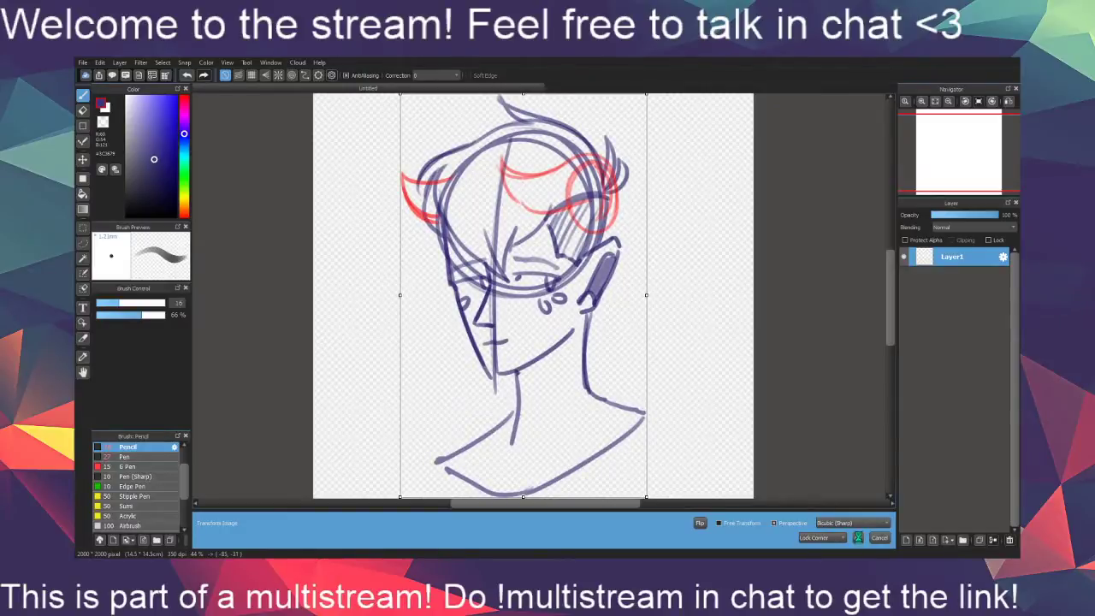
left_click(858, 537)
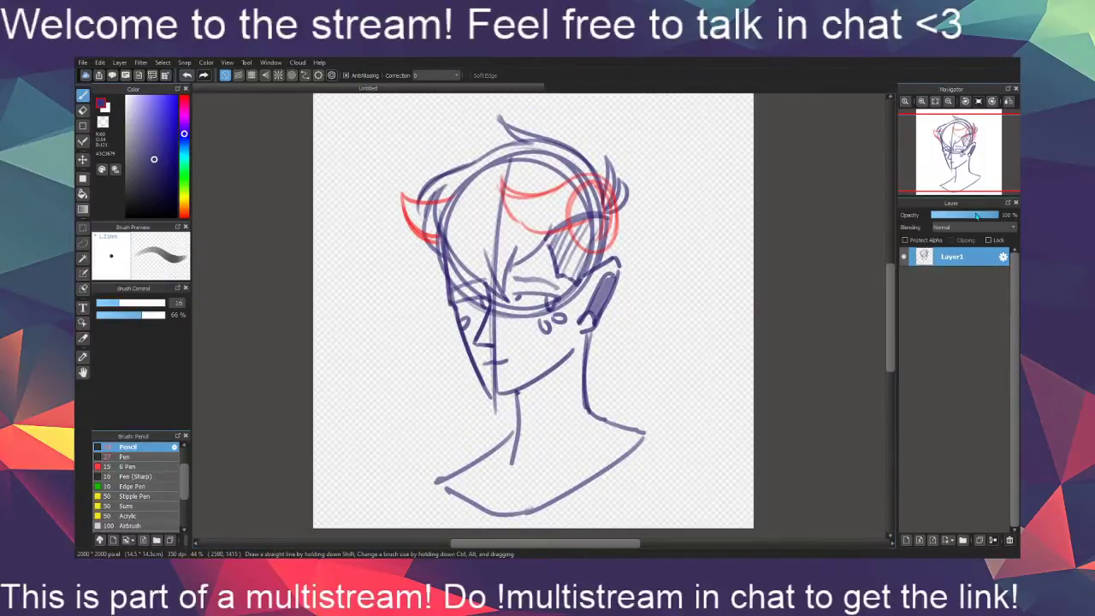
Lower the opacity of the sketch layer and add a new layer above it for the line art
left_click_drag(976, 216, 965, 225)
left_click(908, 539)
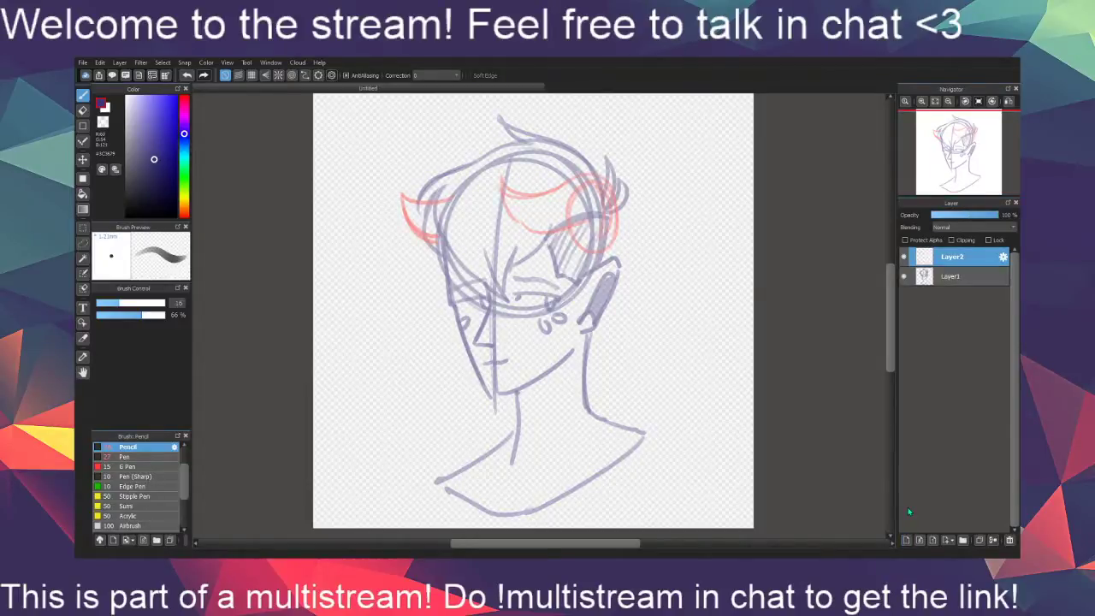
Set the stroke correction to 20 and choose the G Pen with black as the drawing colour
left_click(432, 213)
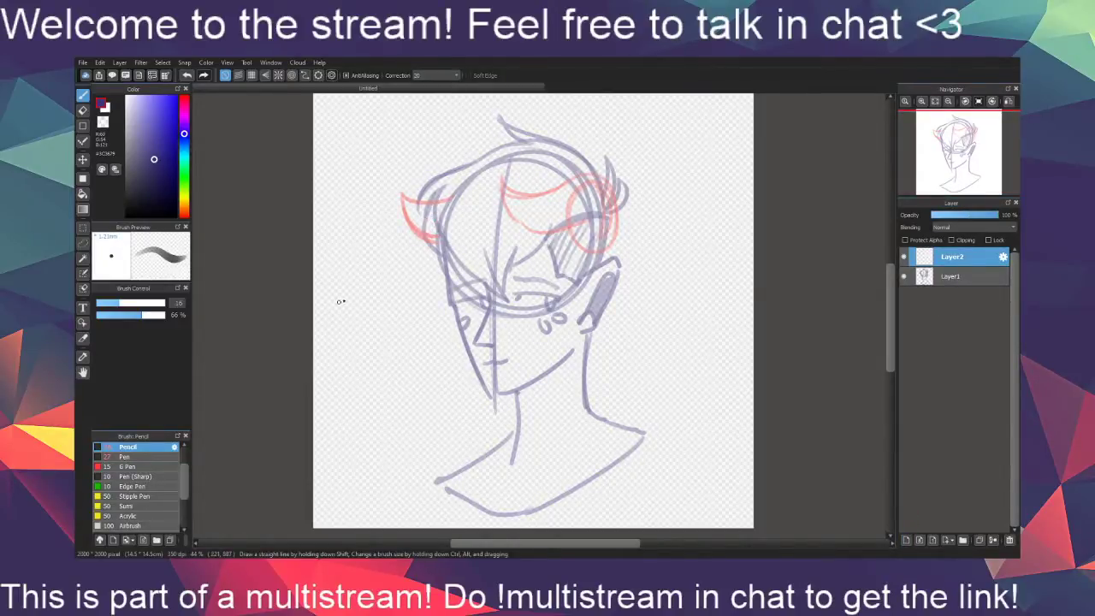
left_click(137, 467)
left_click_drag(166, 185, 175, 216)
Try out the G Pen with loose test strokes over the face and clear them from the layer
scroll(506, 362, "up", 4)
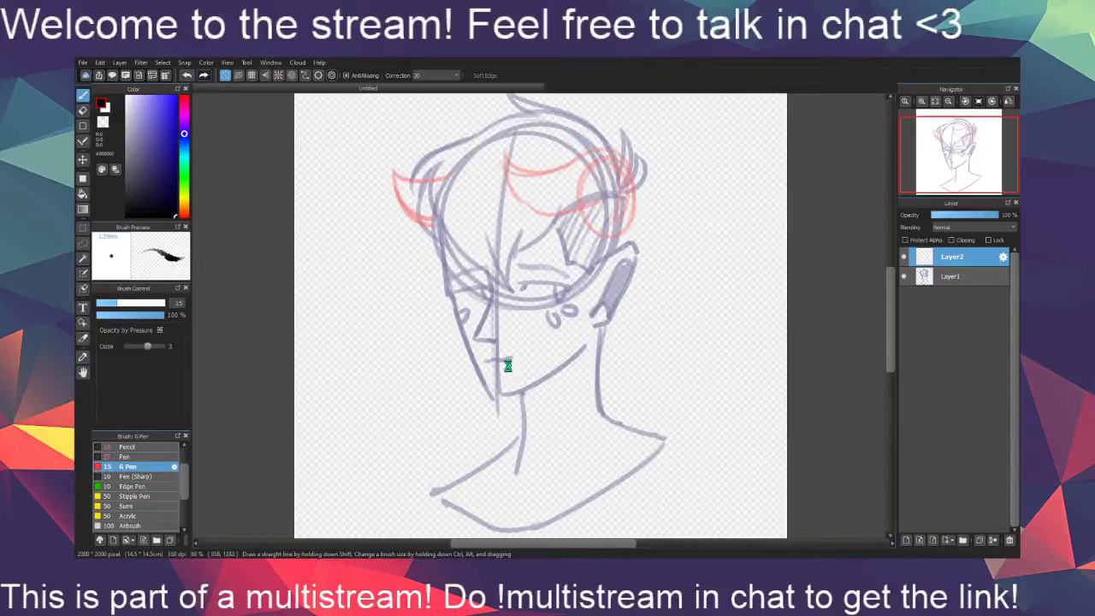
mouse_move(516, 374)
left_mouse_down()
mouse_move(493, 442)
mouse_move(778, 399)
mouse_move(843, 399)
left_mouse_up()
key("ctrl+z")
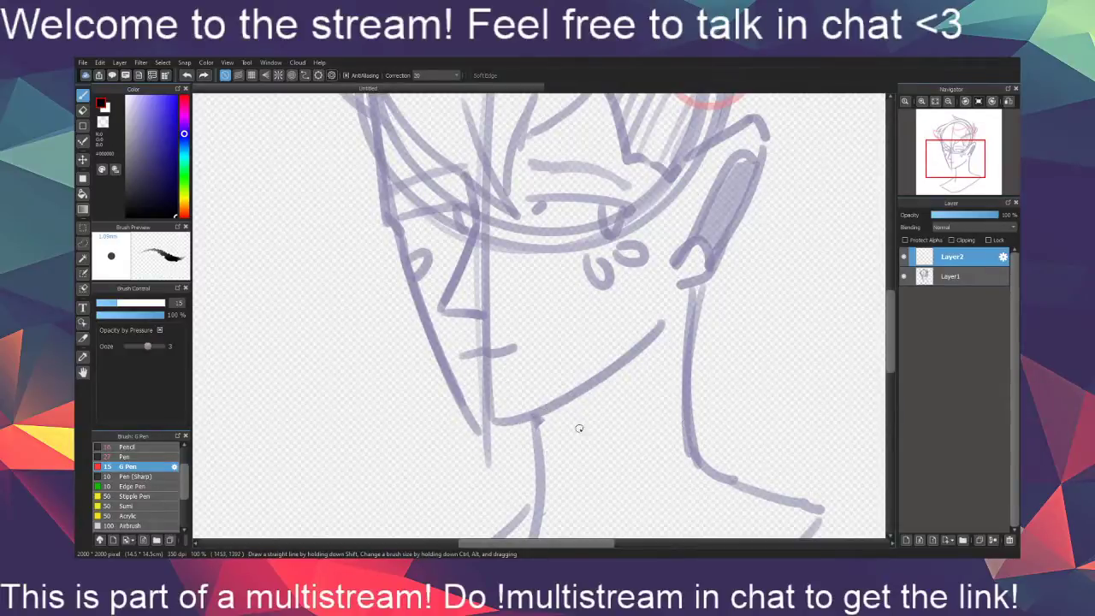
mouse_move(387, 300)
left_mouse_down()
mouse_move(330, 432)
mouse_move(732, 364)
left_mouse_up()
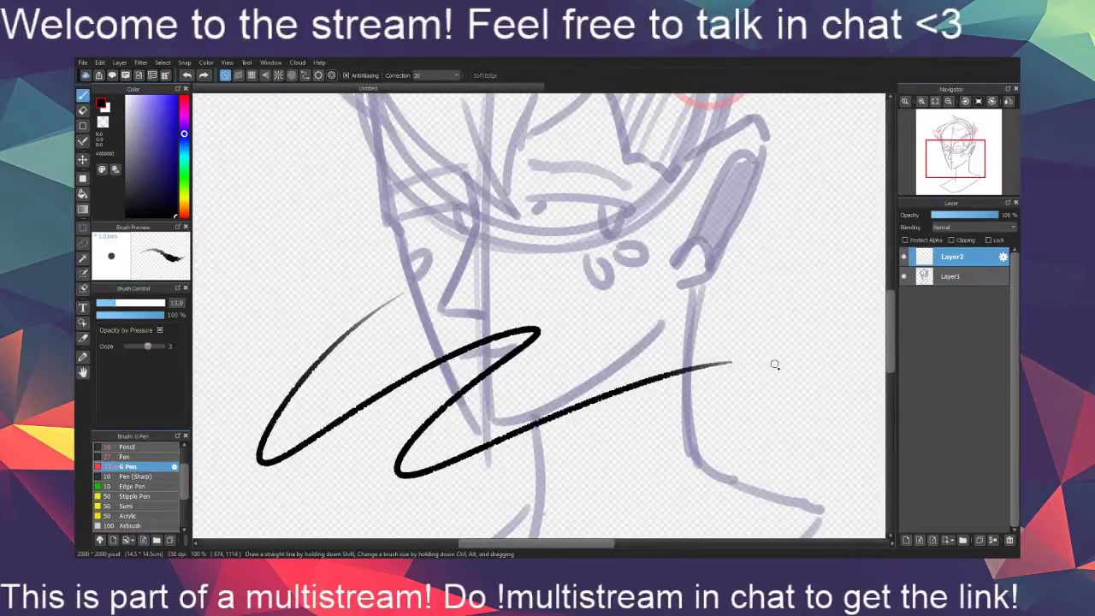
key("Delete")
Ink the pointed tufts of hair at the back of the head in black on Layer2
left_click_drag(603, 394, 579, 503)
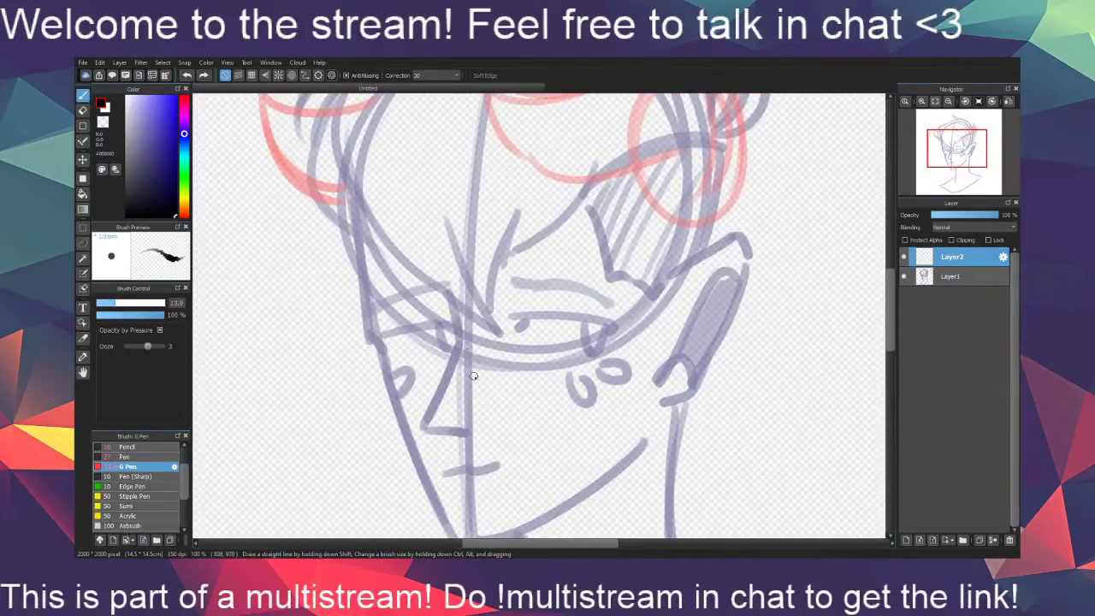
mouse_move(578, 312)
left_mouse_down()
mouse_move(545, 459)
mouse_move(557, 479)
mouse_move(538, 470)
left_mouse_up()
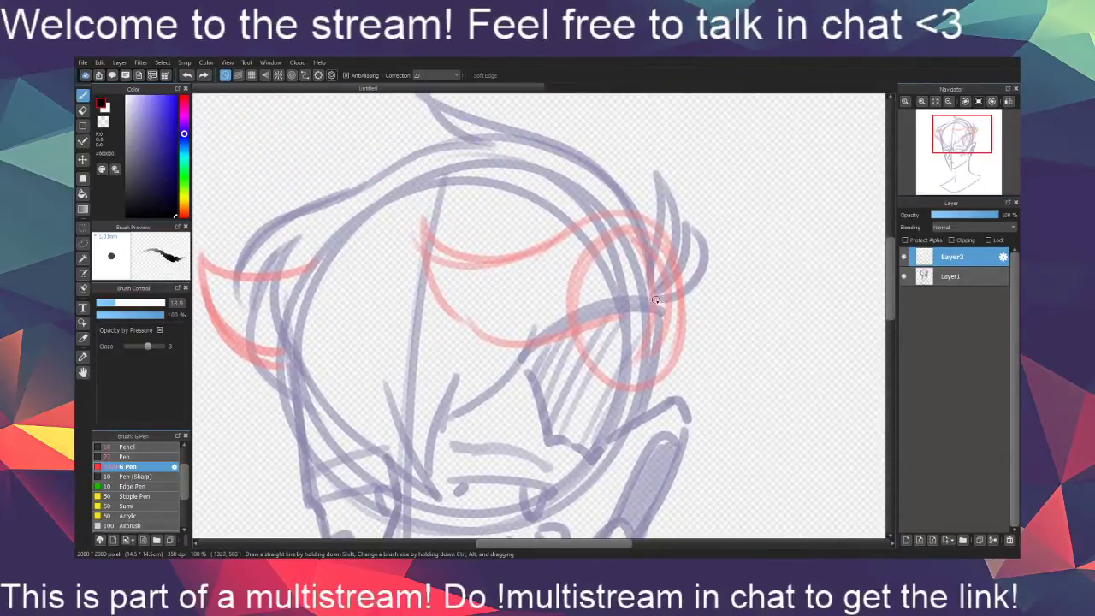
mouse_move(655, 300)
left_mouse_down()
mouse_move(681, 301)
mouse_move(693, 224)
left_mouse_up()
mouse_move(653, 291)
left_mouse_down()
mouse_move(672, 201)
mouse_move(653, 178)
mouse_move(649, 273)
left_mouse_up()
left_click_drag(650, 441, 703, 495)
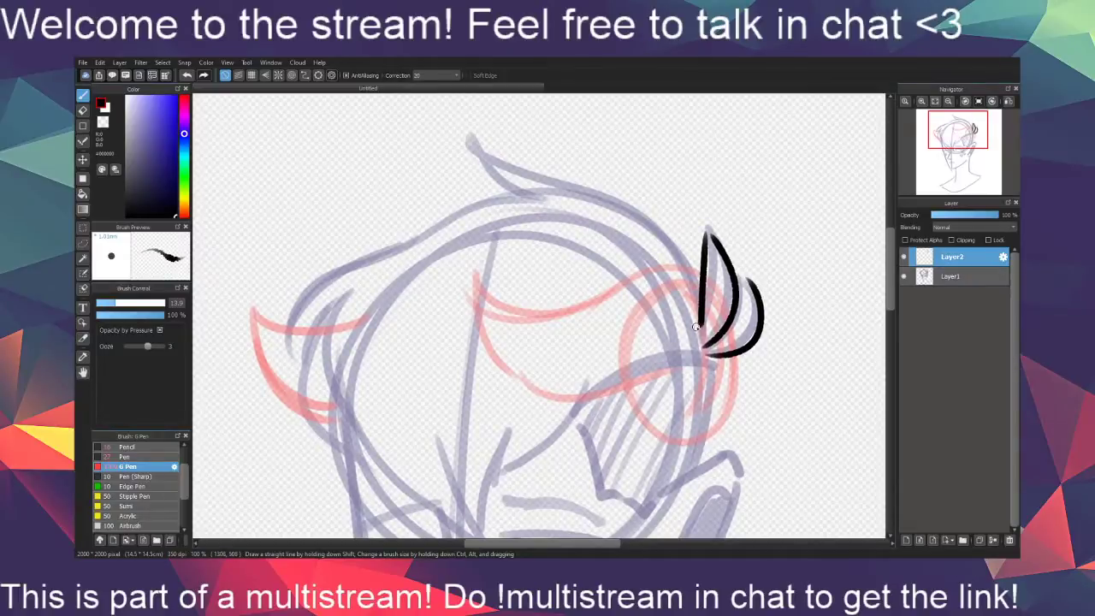
Ink the top hair outline with its crown spike, from the back tufts around to the pointed lock at the far temple
mouse_move(694, 336)
left_mouse_down()
mouse_move(621, 206)
mouse_move(457, 131)
mouse_move(519, 205)
left_mouse_up()
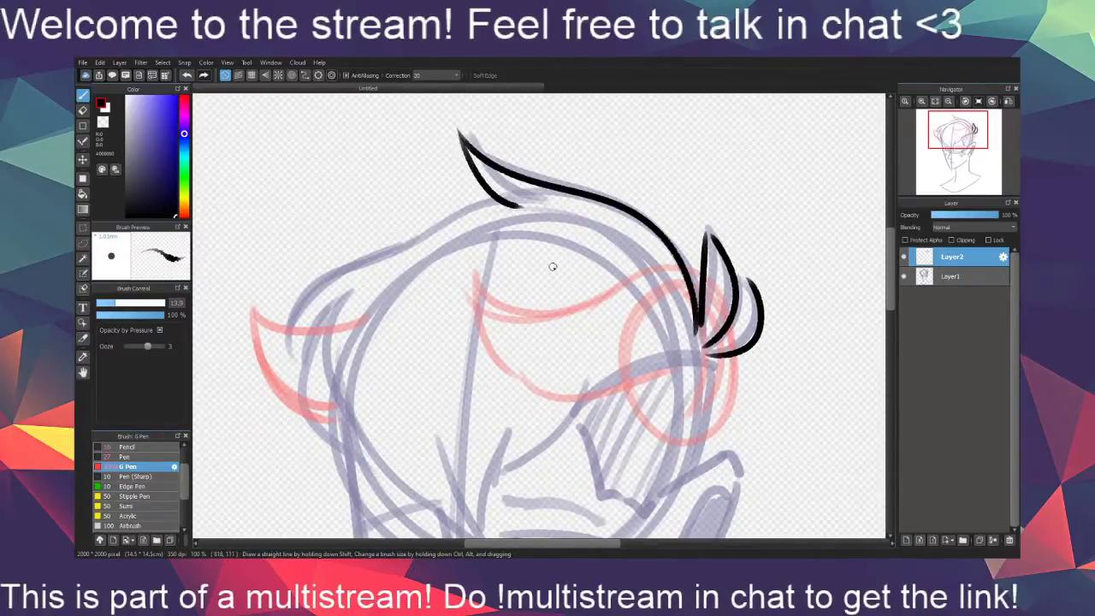
left_click_drag(595, 408, 686, 368)
mouse_move(602, 159)
left_mouse_down()
mouse_move(494, 208)
mouse_move(379, 309)
mouse_move(392, 340)
mouse_move(422, 278)
left_mouse_up()
left_click_drag(531, 391, 498, 234)
left_click_drag(573, 261, 581, 353)
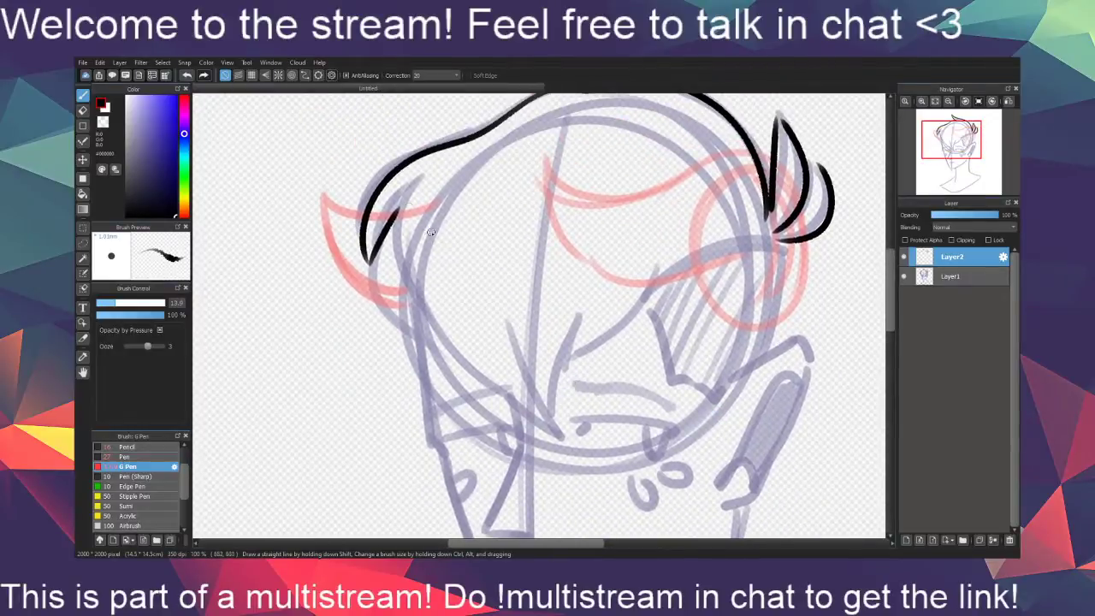
Ink the fringe strands sweeping from the far temple lock down across the forehead
left_click_drag(396, 214, 462, 367)
left_click_drag(580, 410, 531, 365)
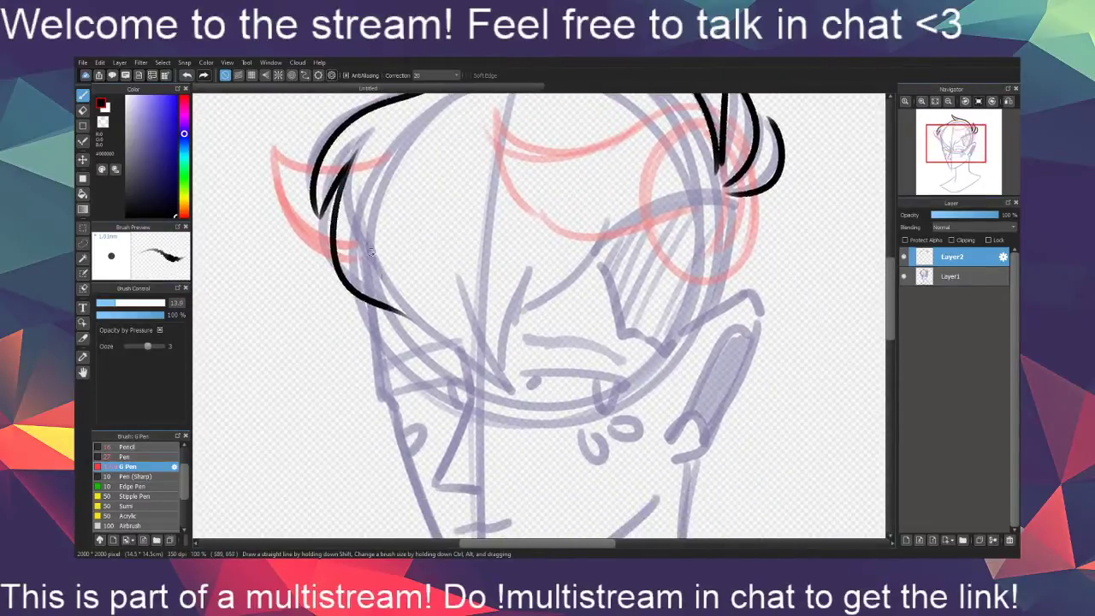
left_click_drag(368, 248, 502, 396)
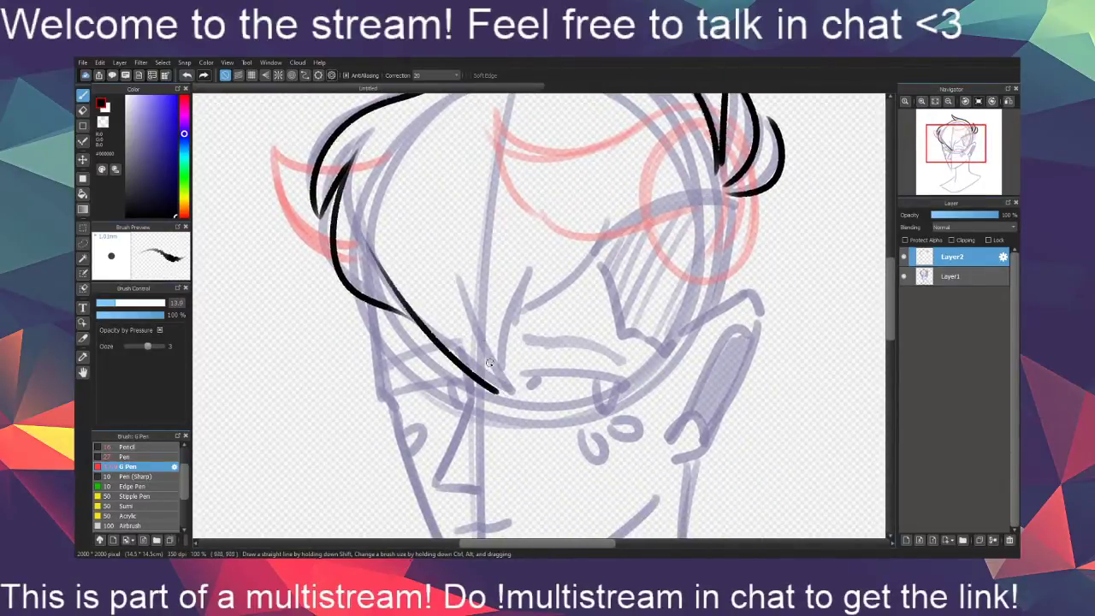
Ink the fringe's pointed strands in black over the sketch with the G Pen, finishing with the strand sweeping toward the temple
mouse_move(455, 272)
left_mouse_down()
mouse_move(504, 393)
mouse_move(544, 258)
left_mouse_up()
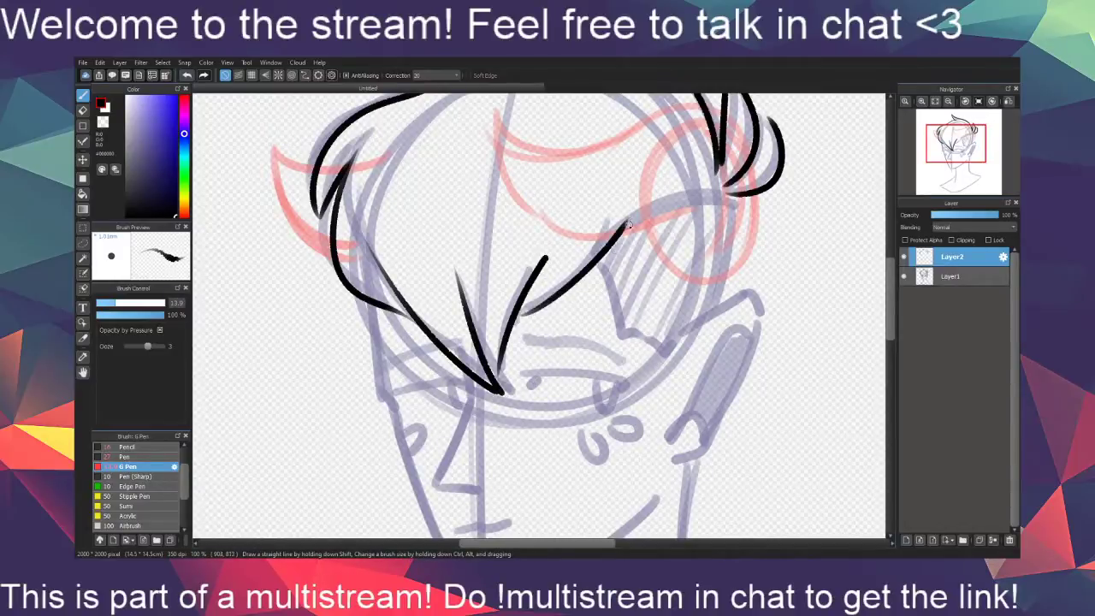
mouse_move(516, 315)
left_mouse_down()
mouse_move(582, 271)
mouse_move(624, 210)
left_mouse_up()
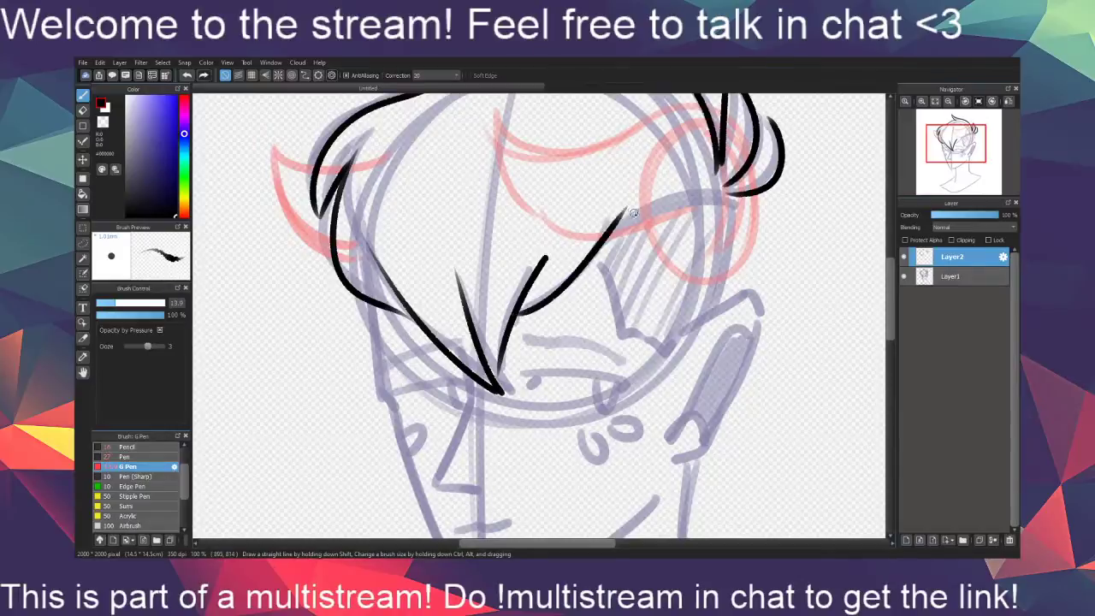
key("ctrl+z")
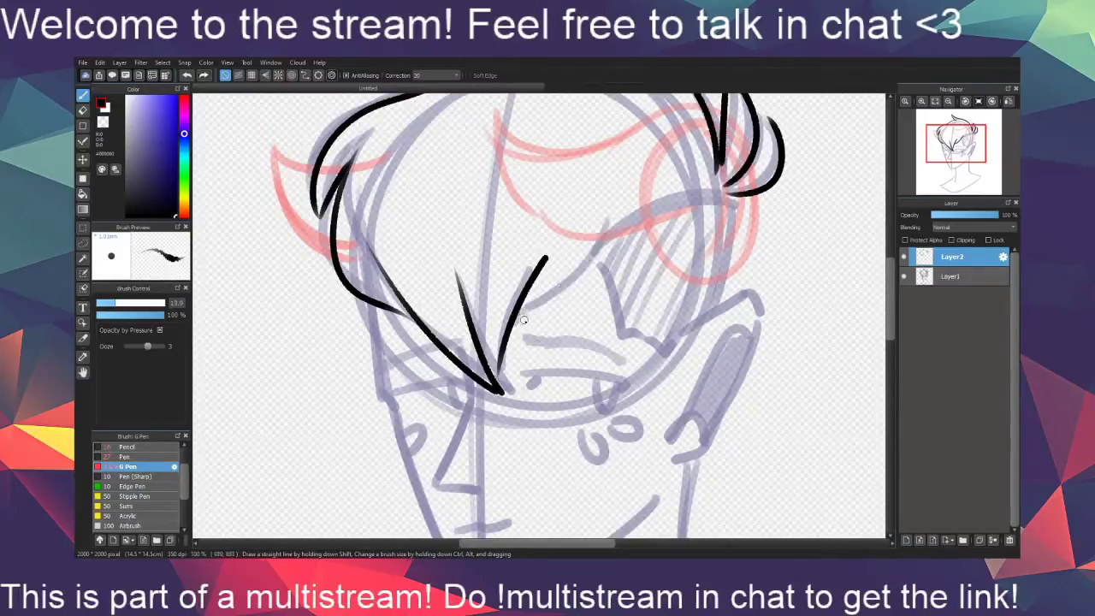
left_click_drag(537, 300, 634, 199)
key("ctrl+z")
mouse_move(523, 315)
left_mouse_down()
mouse_move(549, 259)
mouse_move(532, 319)
left_mouse_up()
key("ctrl+z")
left_click_drag(546, 259, 535, 316)
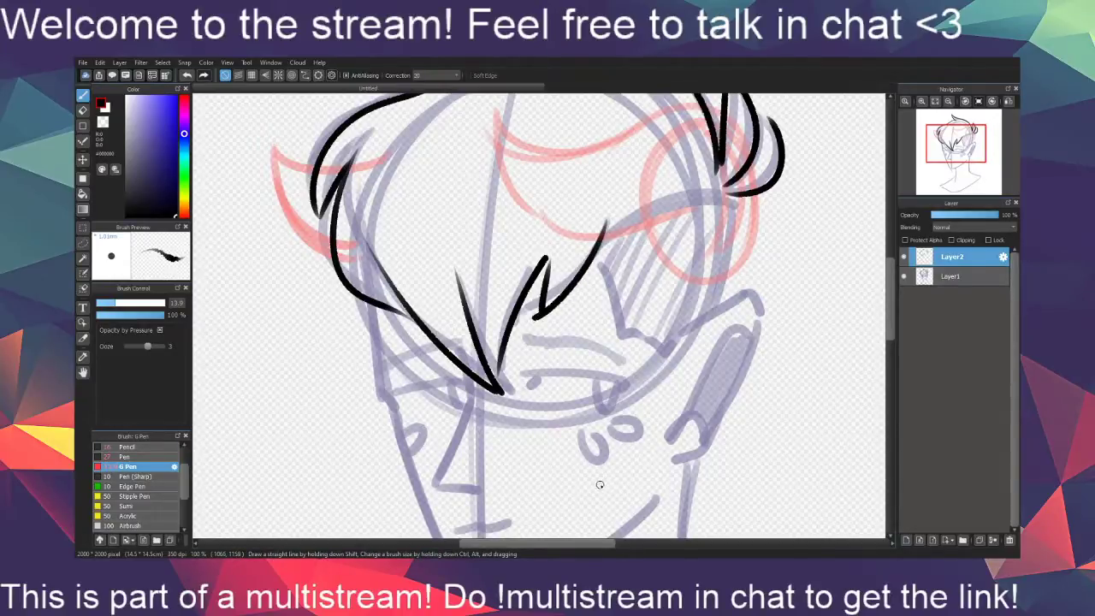
Ink the far side of the face along the sketch, from below the hair past the brow and cheek to the chin
left_click_drag(573, 509, 615, 395)
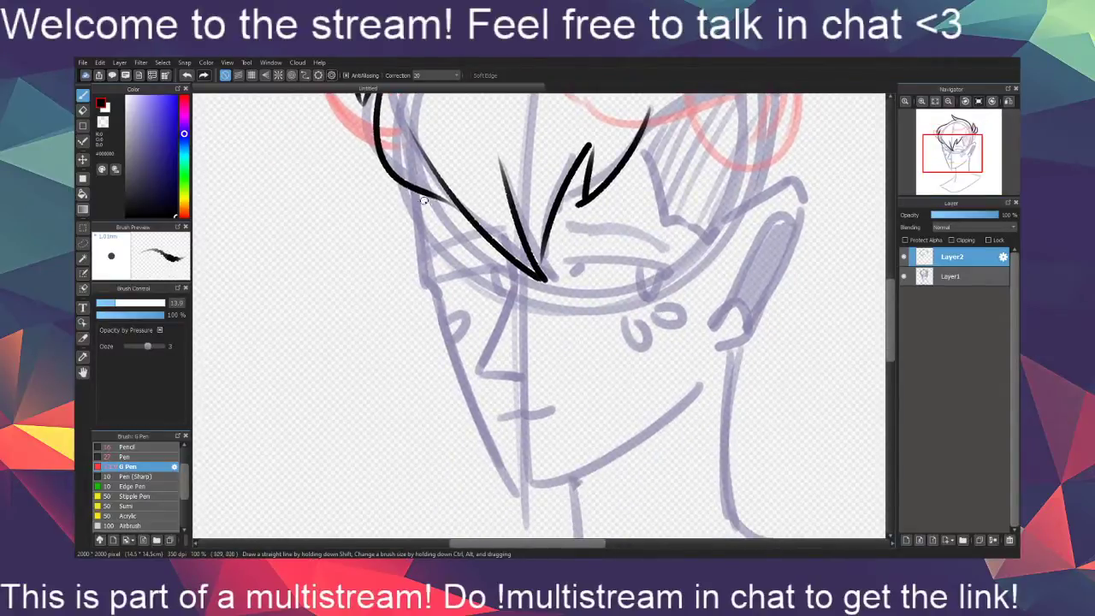
mouse_move(414, 188)
left_mouse_down()
mouse_move(418, 263)
mouse_move(440, 302)
left_mouse_up()
key("ctrl+z")
left_click_drag(415, 197, 438, 296)
left_click_drag(571, 415, 559, 362)
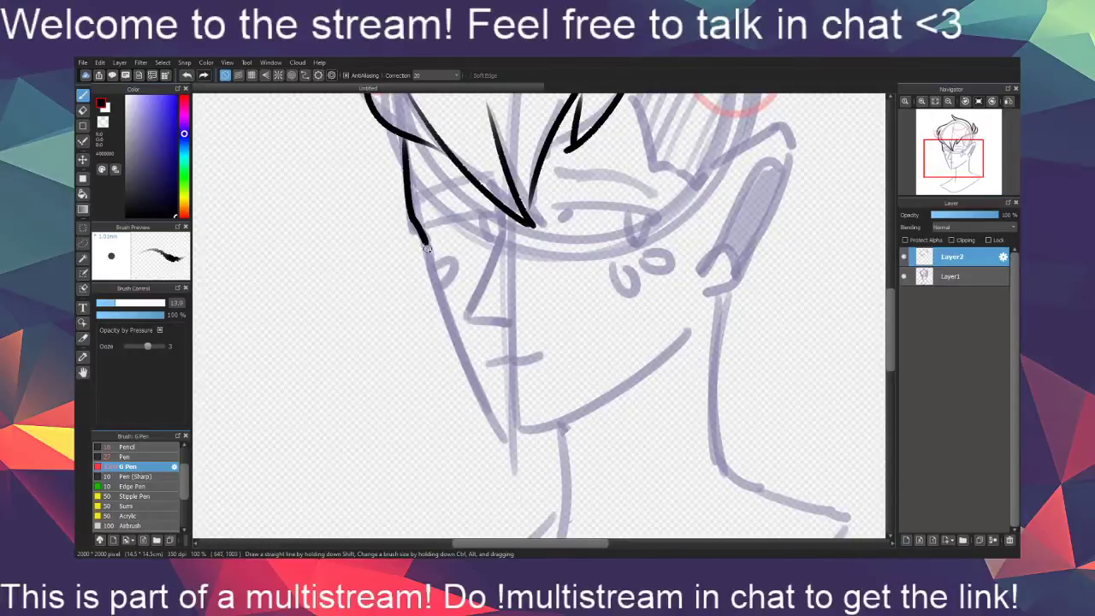
mouse_move(427, 249)
left_mouse_down()
mouse_move(469, 379)
mouse_move(504, 439)
left_mouse_up()
Ink the jawline as one curve from the chin up toward the ear
left_click_drag(599, 484, 507, 503)
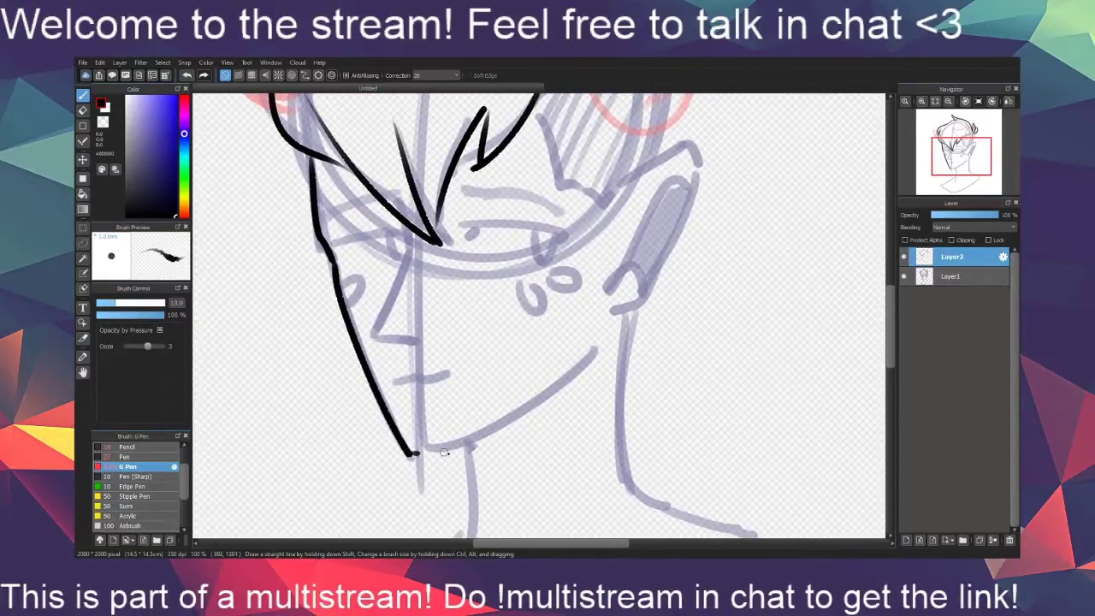
left_click_drag(409, 453, 611, 354)
key("ctrl+z")
mouse_move(409, 453)
left_mouse_down()
mouse_move(537, 401)
mouse_move(585, 361)
left_mouse_up()
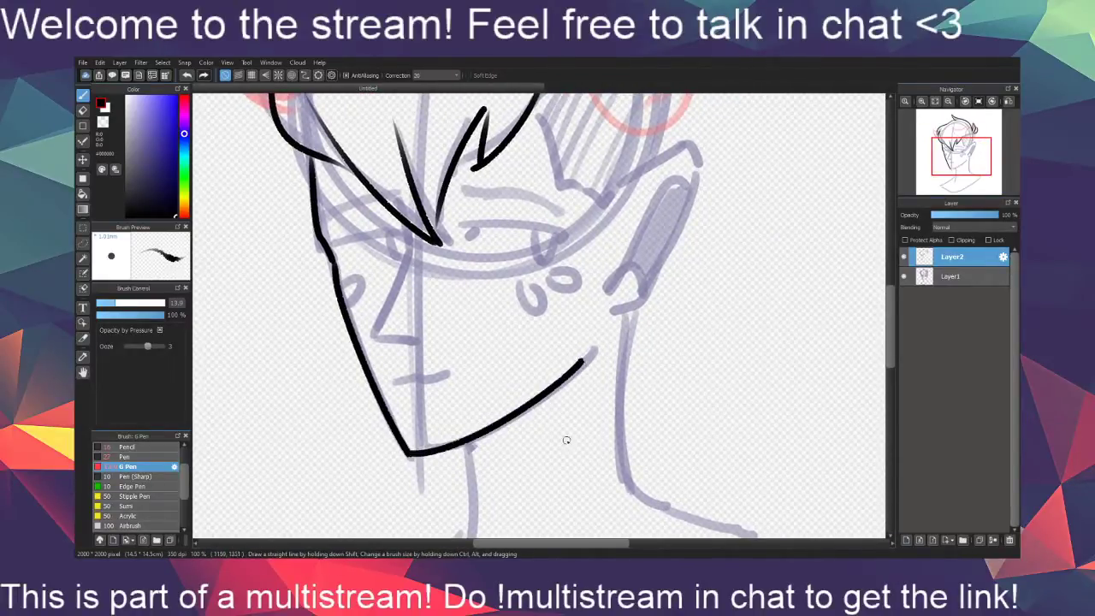
Ink the pointed ear's outer outline, lobe and inner fold
mouse_move(566, 440)
left_mouse_down()
mouse_move(560, 511)
mouse_move(577, 513)
left_mouse_up()
mouse_move(585, 302)
left_mouse_down()
mouse_move(665, 261)
mouse_move(674, 288)
left_mouse_up()
left_click_drag(658, 391, 667, 354)
mouse_move(683, 249)
left_mouse_down()
mouse_move(619, 387)
mouse_move(594, 397)
left_mouse_up()
left_click_drag(599, 459, 641, 450)
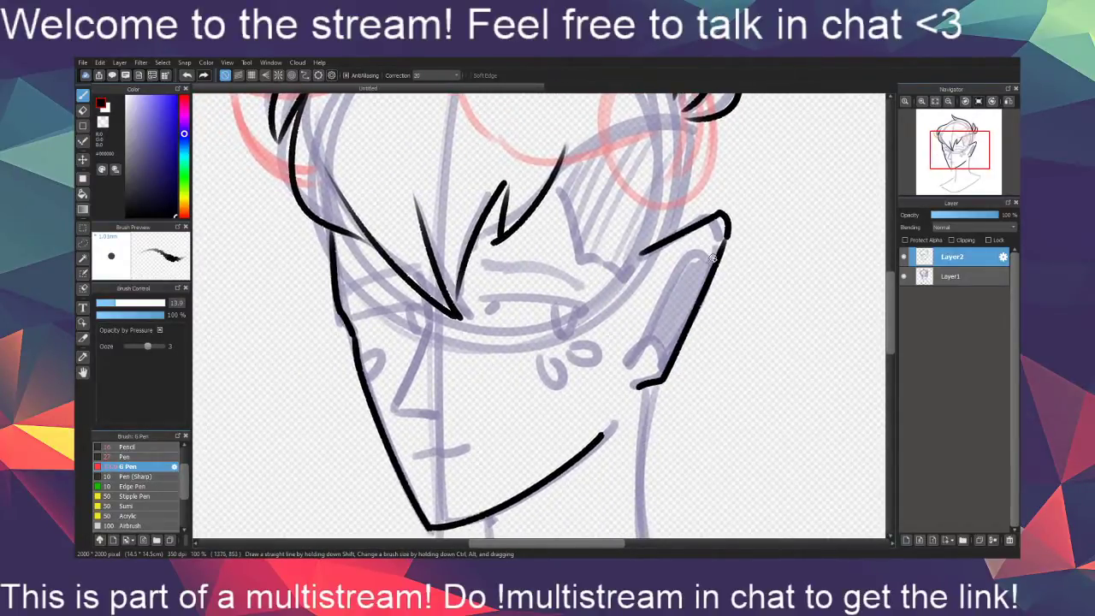
mouse_move(717, 239)
left_mouse_down()
mouse_move(694, 255)
mouse_move(631, 349)
mouse_move(660, 355)
mouse_move(666, 380)
left_mouse_up()
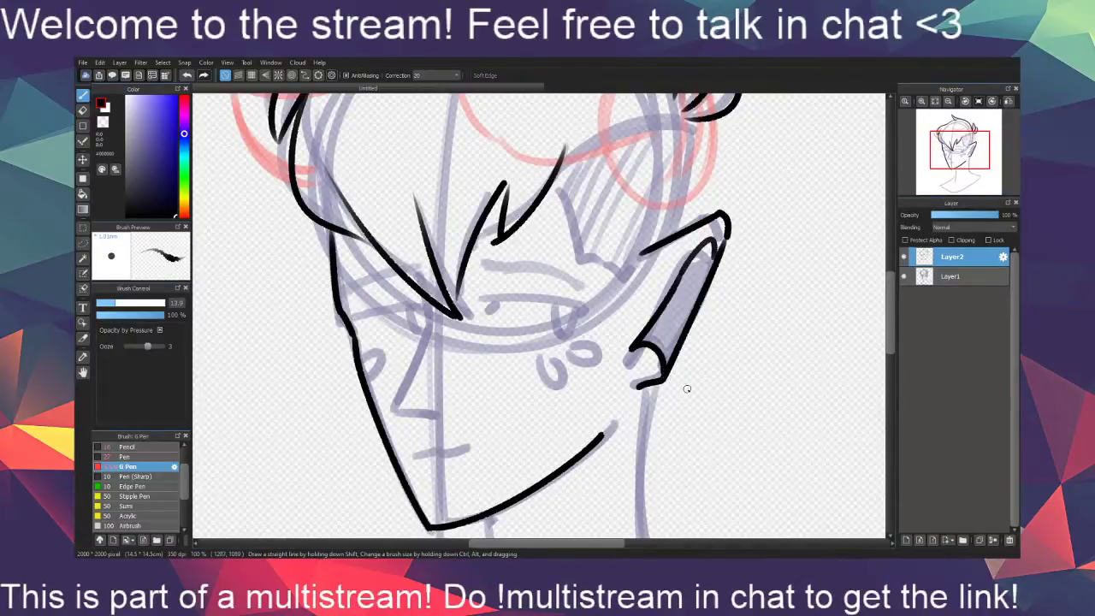
Ink the near eye's upper lid line and its short inner-corner mark
left_click_drag(670, 436, 709, 420)
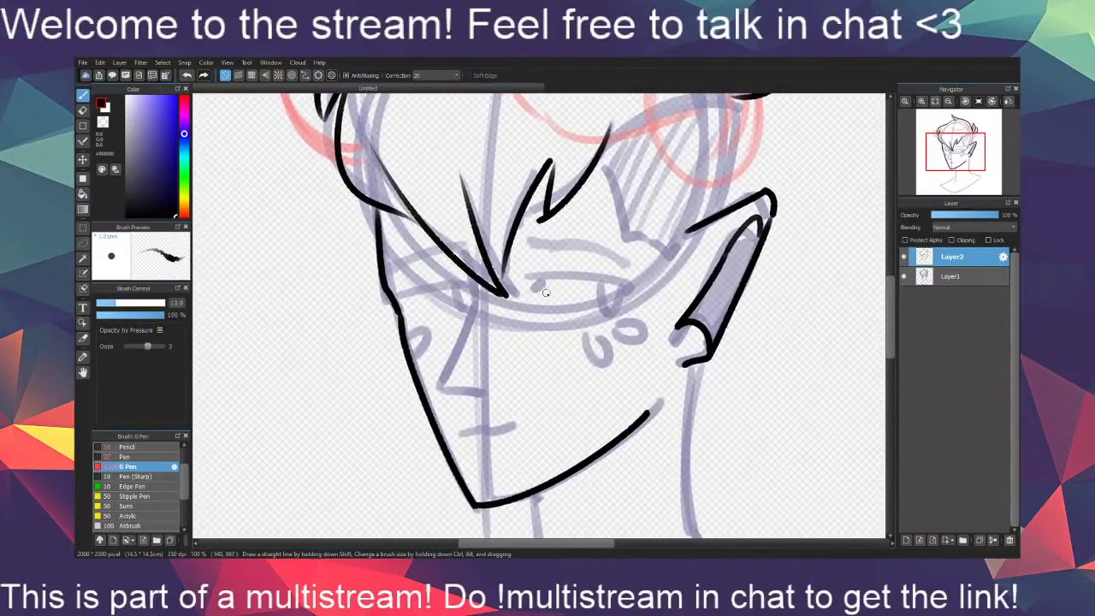
mouse_move(527, 276)
left_mouse_down()
mouse_move(632, 285)
mouse_move(631, 296)
left_mouse_up()
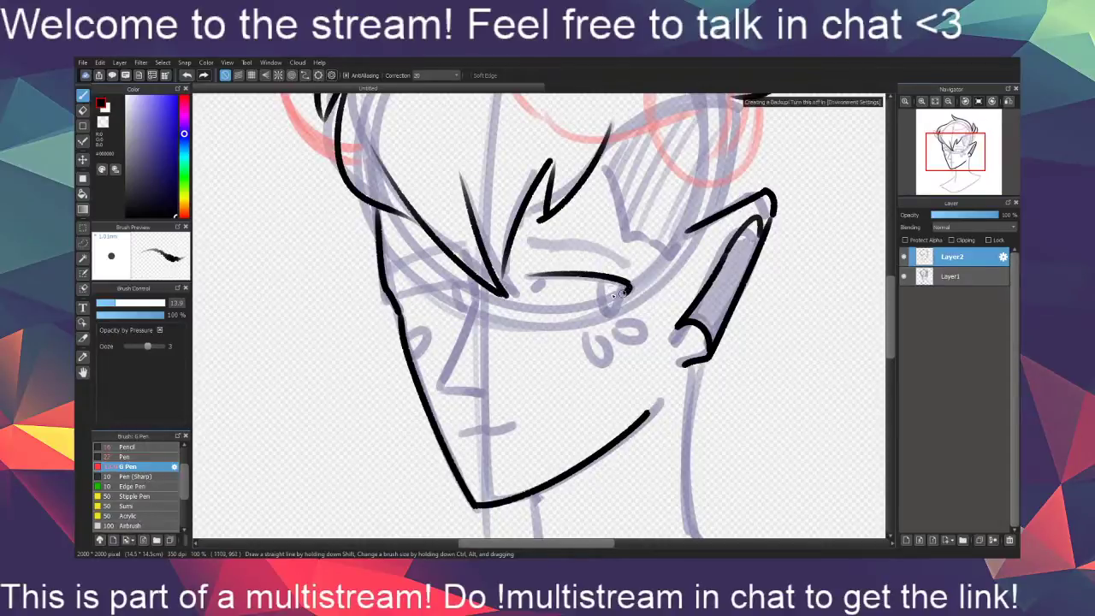
left_click_drag(544, 280, 531, 290)
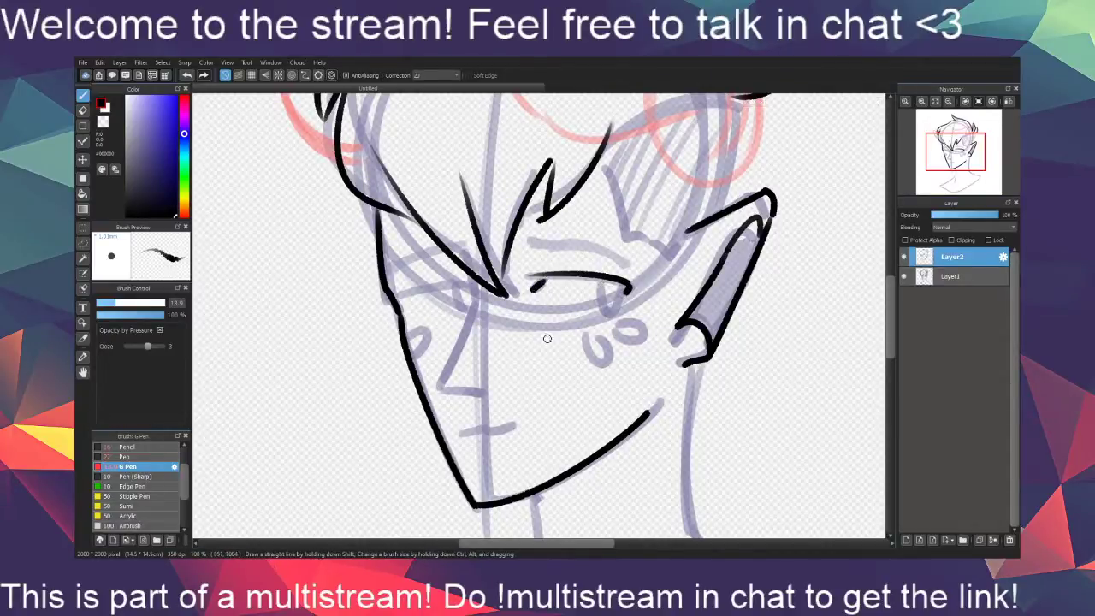
Ink the nose from its bridge to its underside, and draw the short mouth line
left_click_drag(505, 388, 539, 375)
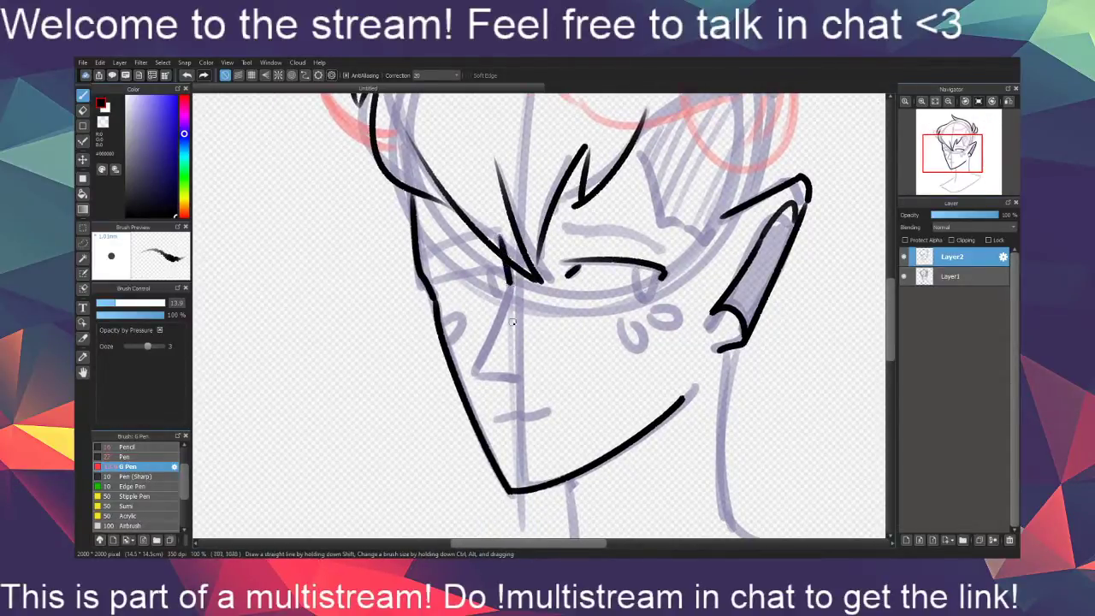
left_click_drag(509, 289, 474, 370)
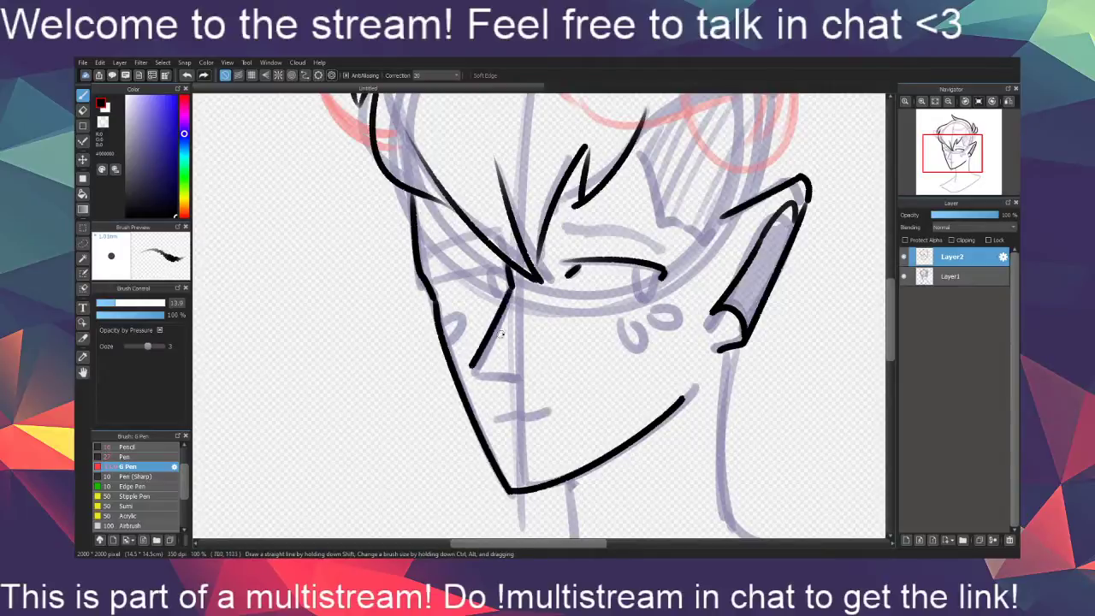
key("ctrl+z")
mouse_move(510, 288)
left_mouse_down()
mouse_move(477, 368)
mouse_move(520, 374)
mouse_move(499, 399)
mouse_move(541, 393)
left_mouse_up()
scroll(590, 442, "down", 2)
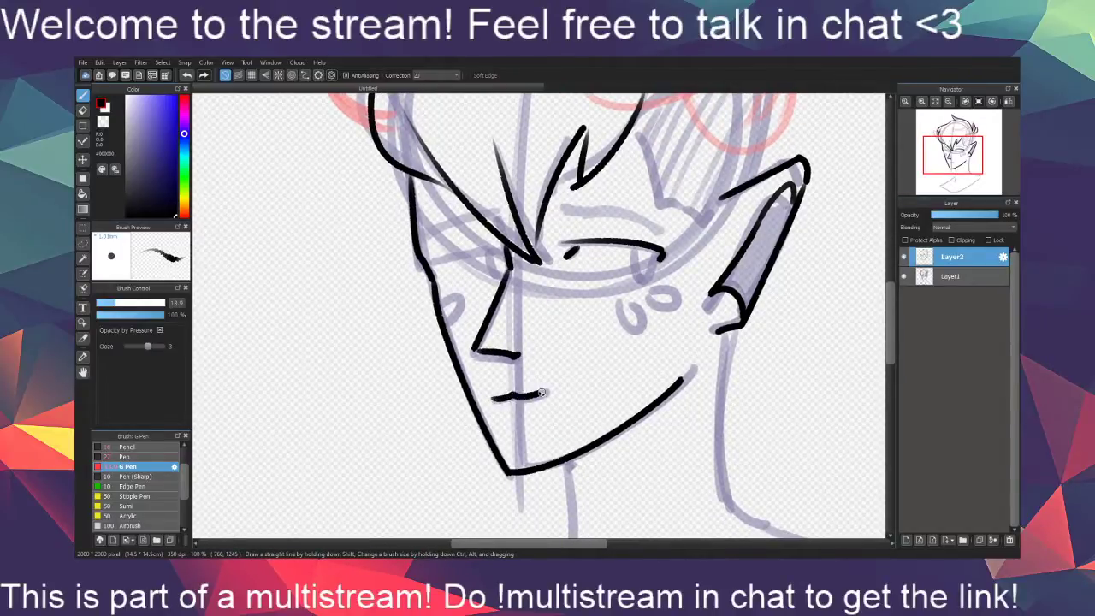
Ink the near eyebrow above the eye with upper and lower edge strokes
scroll(601, 452, "up", 4)
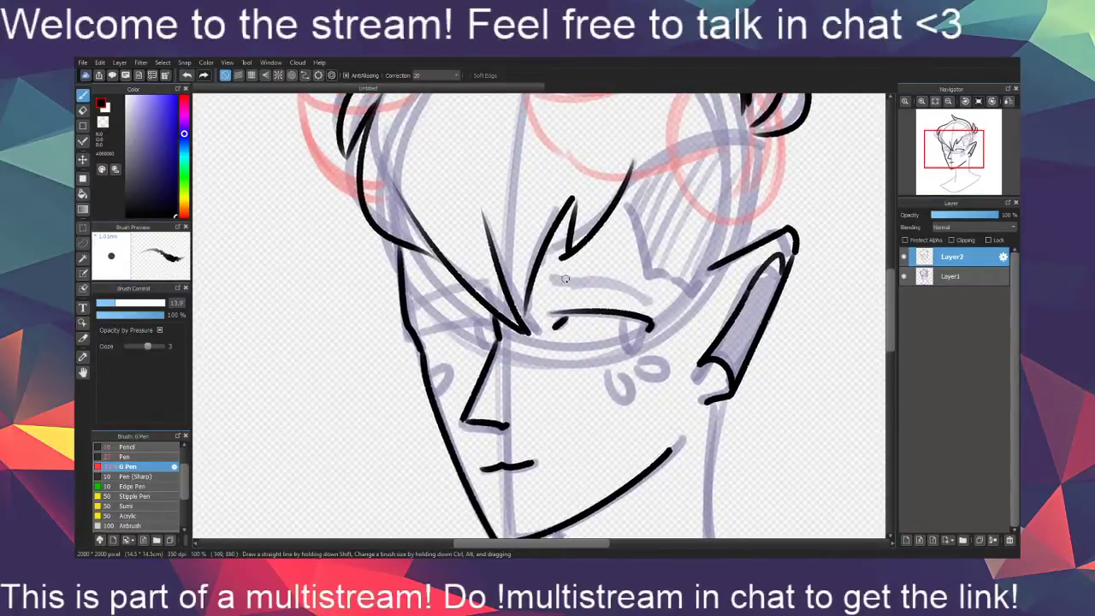
left_click_drag(584, 289, 655, 303)
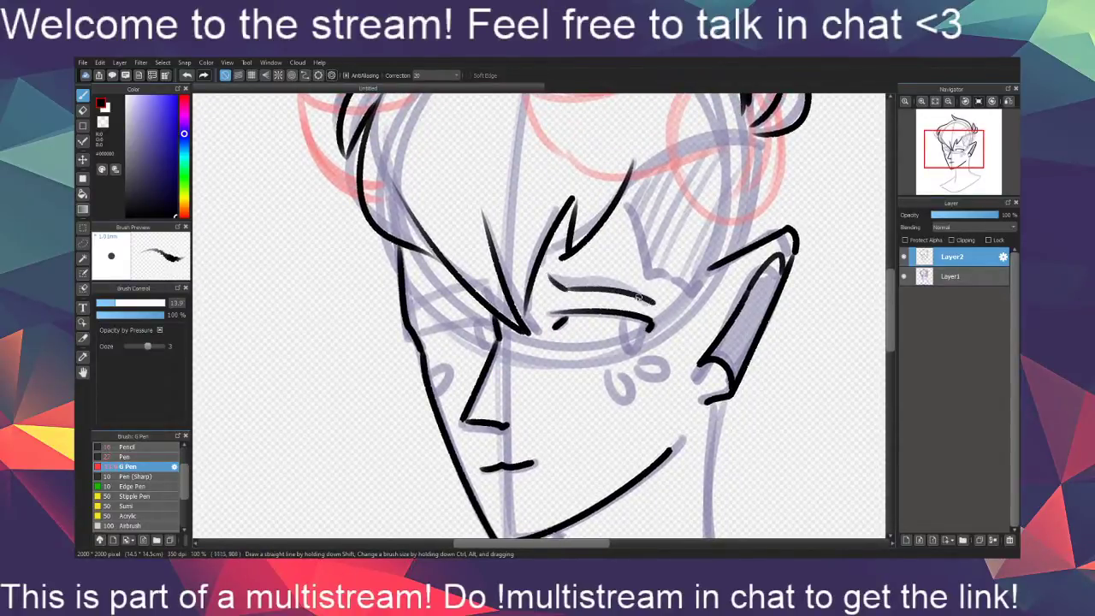
left_click_drag(551, 274, 655, 303)
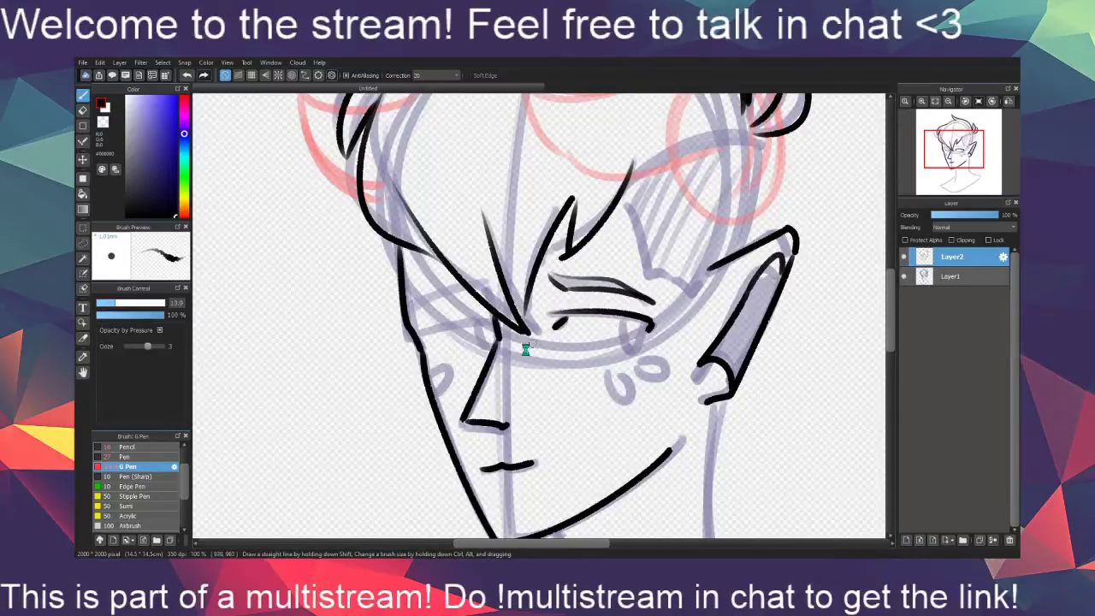
Ink the far eye's upper lid line and draw the curved irises in both eyes
scroll(514, 325, "left", 2)
mouse_move(532, 313)
left_mouse_down()
mouse_move(457, 329)
mouse_move(538, 337)
left_mouse_up()
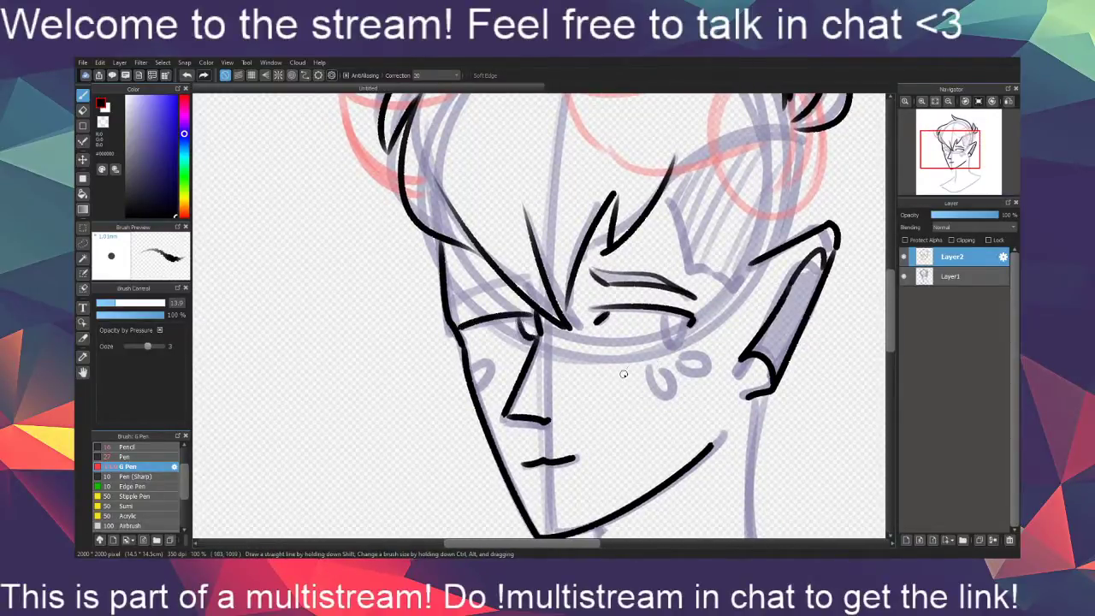
key("ctrl+z")
mouse_move(611, 418)
left_mouse_down()
mouse_move(608, 395)
mouse_move(604, 435)
left_mouse_up()
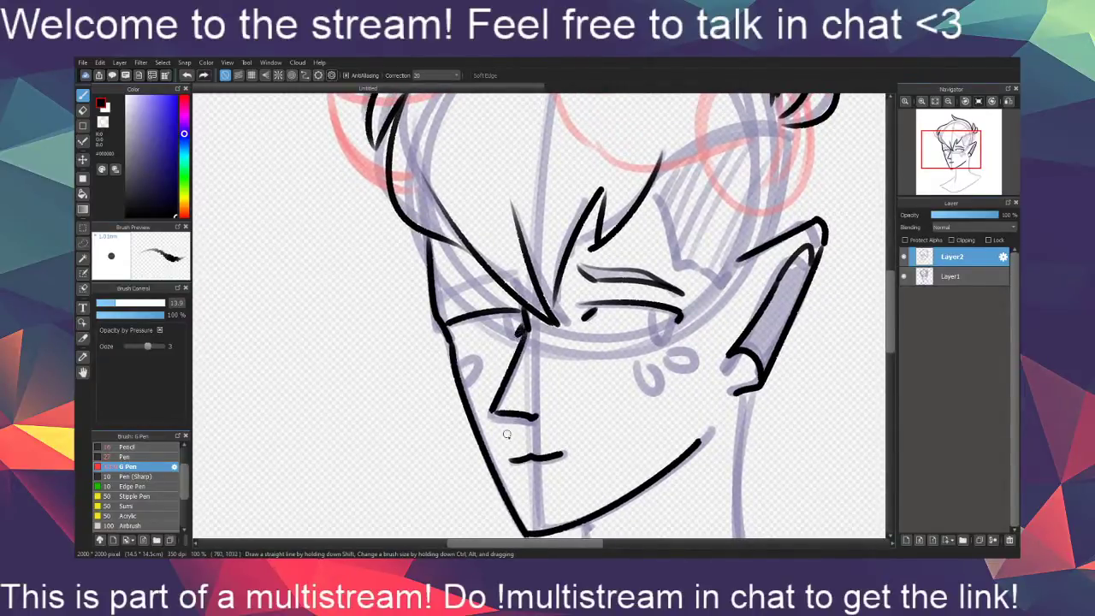
left_click_drag(587, 420, 591, 391)
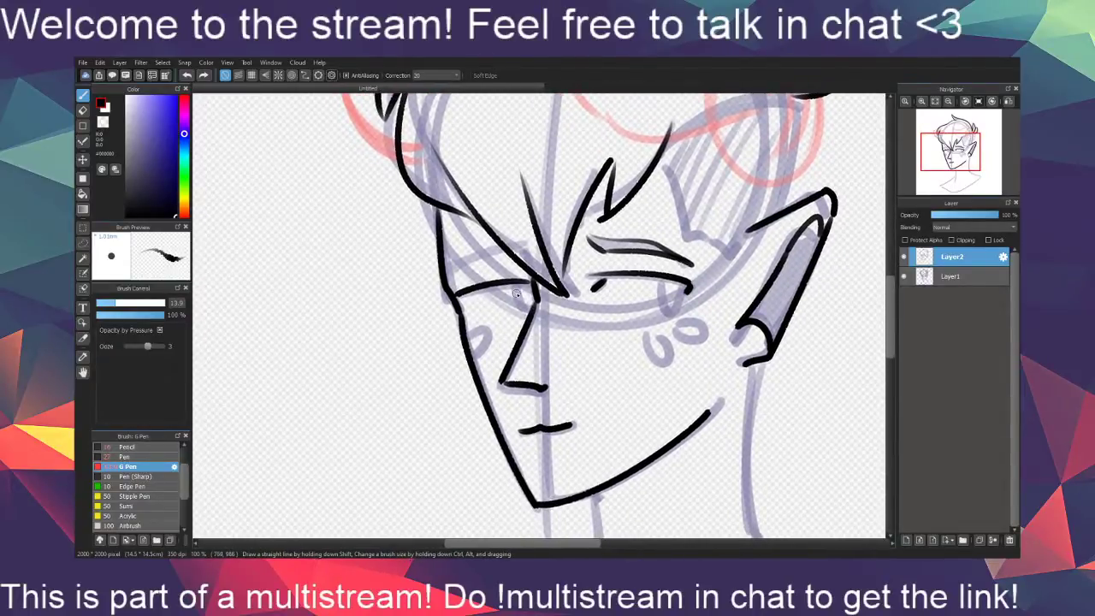
left_click_drag(525, 284, 518, 311)
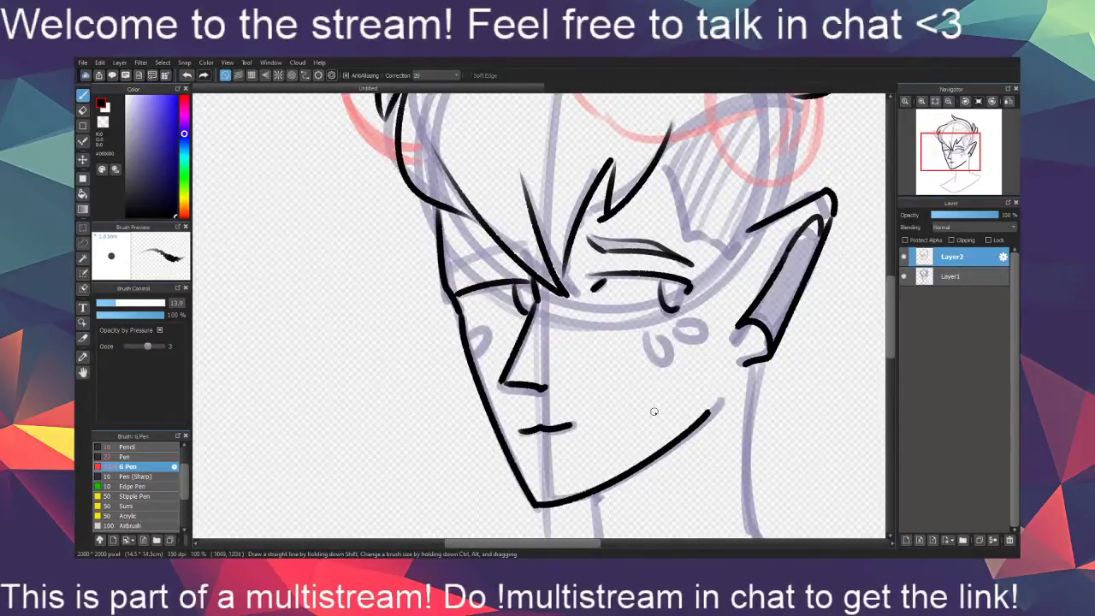
Ink the far eyebrow as two strokes running from the fringe to the face's edge
left_click_drag(608, 443, 608, 470)
left_click_drag(514, 327, 451, 345)
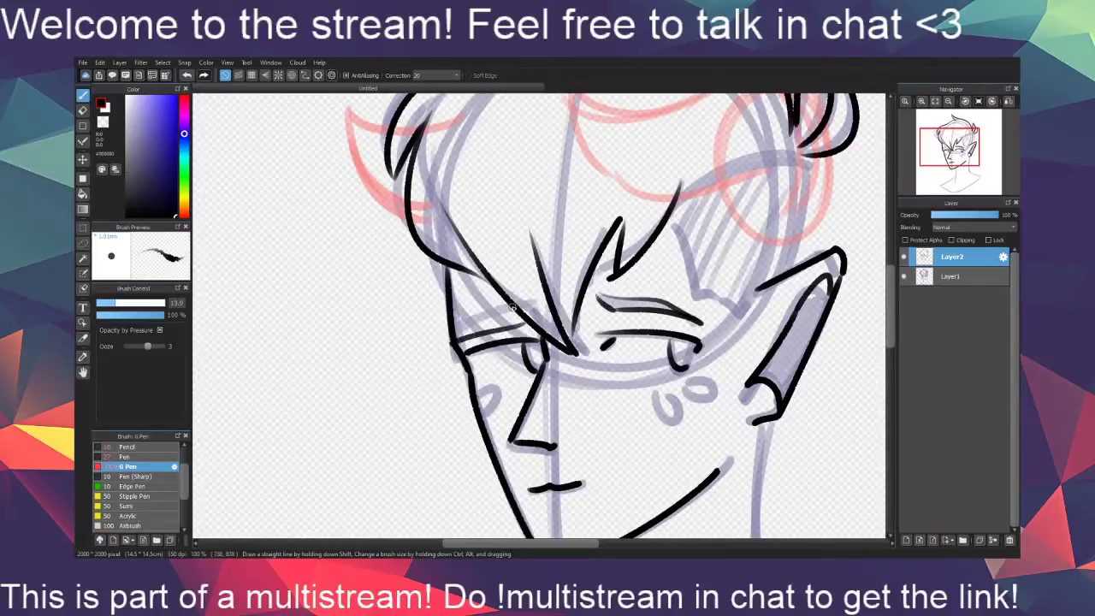
left_click_drag(514, 308, 448, 342)
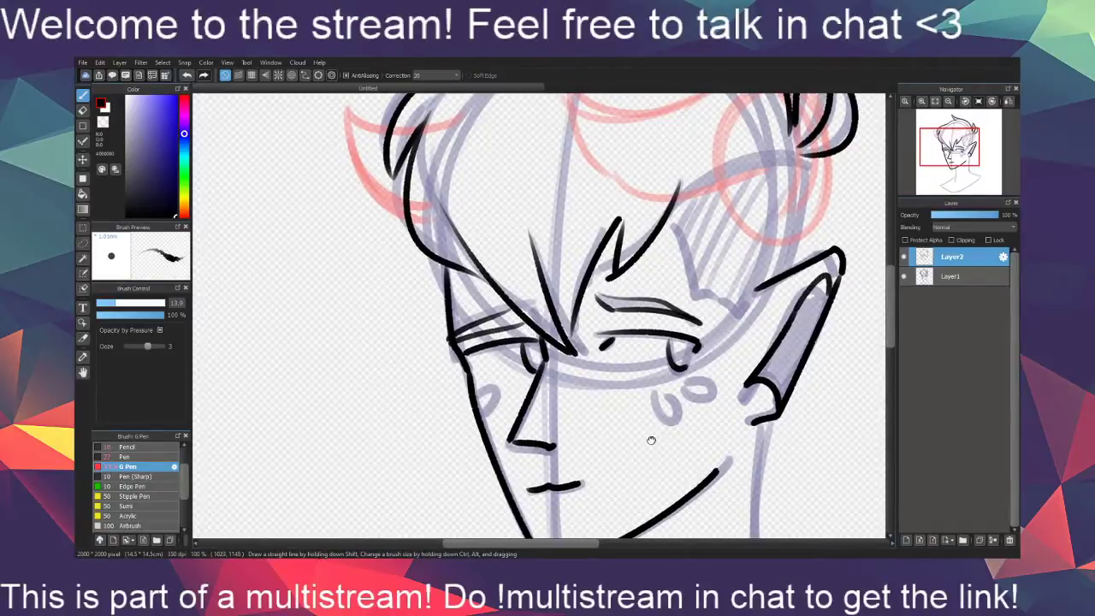
Ink the small oval marks under both eyes, two on the near cheek and one on the far cheek
left_click_drag(719, 434, 672, 415)
left_click_drag(660, 452, 652, 396)
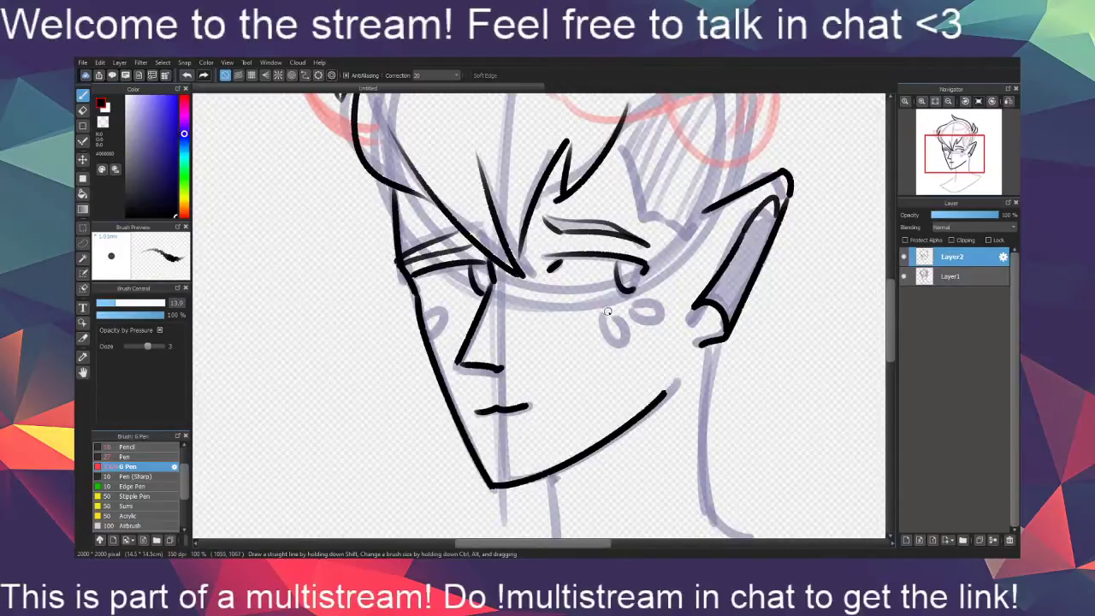
left_click_drag(599, 337, 642, 303)
key("ctrl+z")
left_click_drag(442, 310, 436, 339)
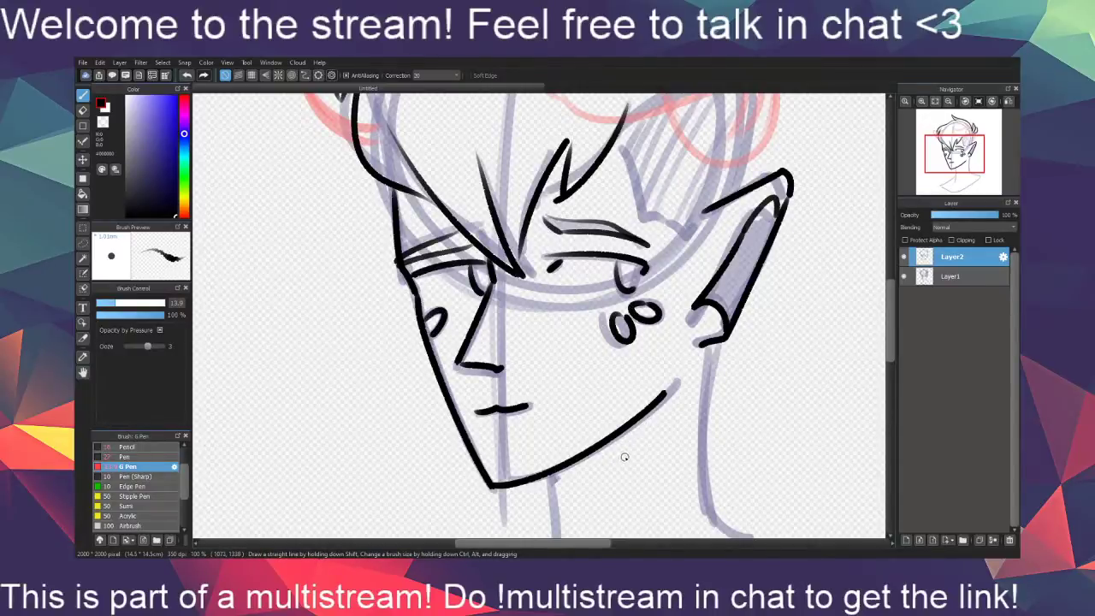
Outline the shaved side of the head in ink, covering the upper hair edge, the jagged sideburn and the back line down to the ear
mouse_move(610, 397)
left_mouse_down()
mouse_move(594, 516)
mouse_move(563, 456)
left_mouse_up()
left_click_drag(589, 359, 579, 460)
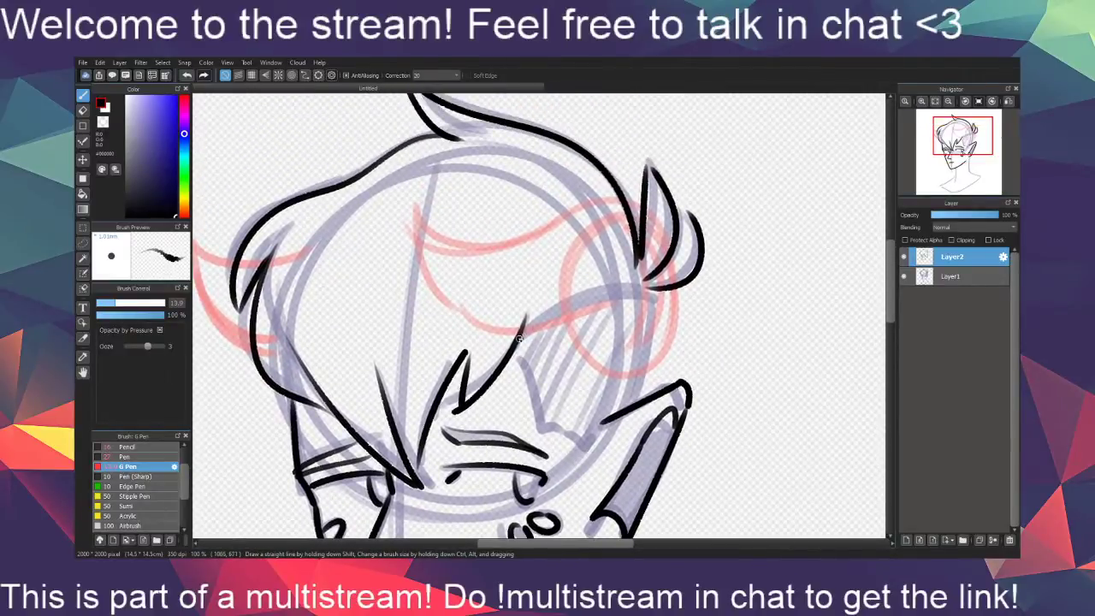
left_click_drag(519, 339, 636, 296)
left_click_drag(625, 391, 633, 402)
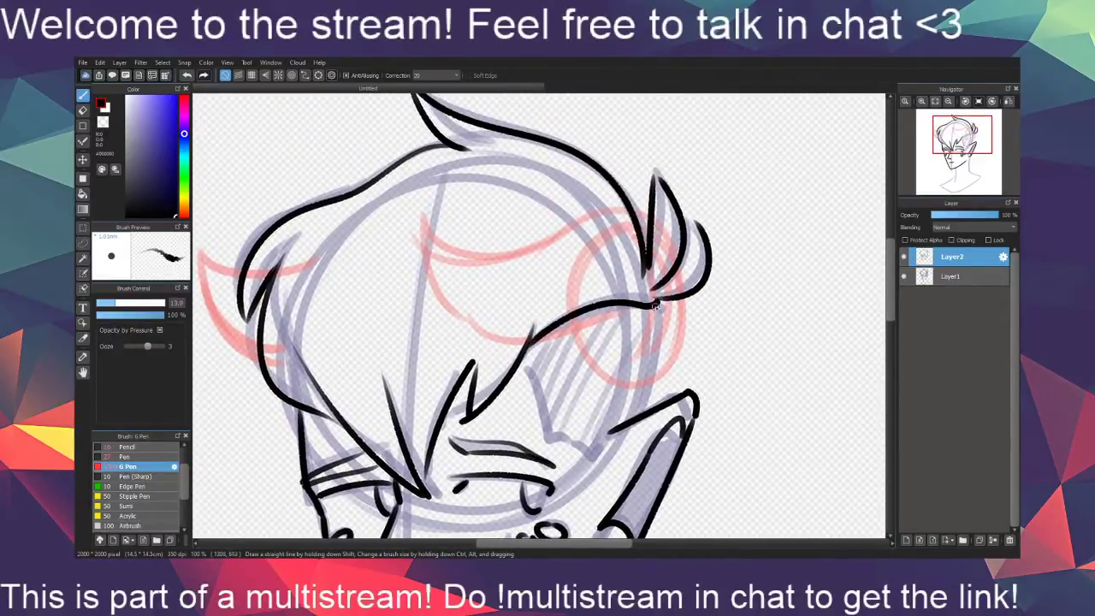
key("ctrl+z")
mouse_move(655, 299)
left_mouse_down()
mouse_move(538, 340)
mouse_move(553, 285)
mouse_move(561, 359)
mouse_move(595, 374)
left_mouse_up()
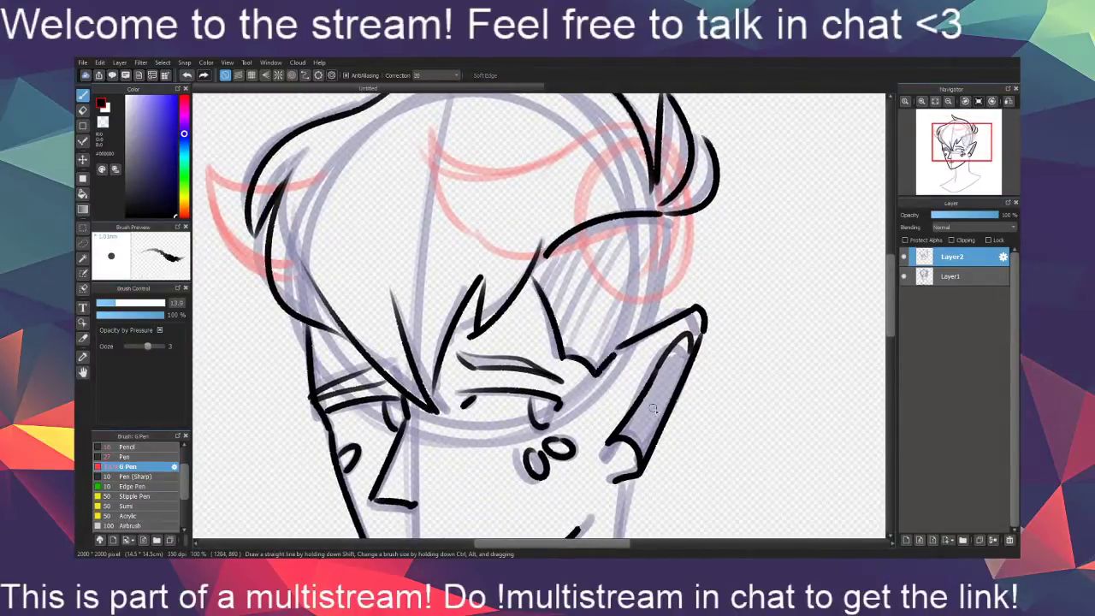
left_click_drag(682, 454, 682, 430)
left_click_drag(664, 199, 647, 309)
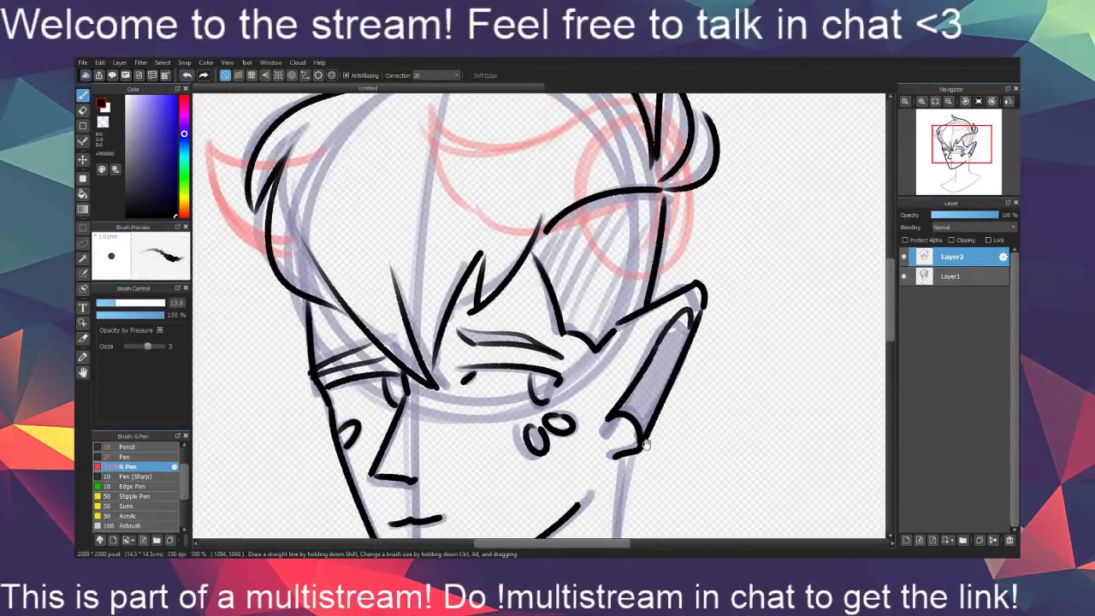
Ink the front of the neck below the jaw and the back of the neck below the ear
left_click_drag(646, 444, 746, 417)
left_click_drag(786, 330, 751, 297)
left_click_drag(739, 449, 714, 259)
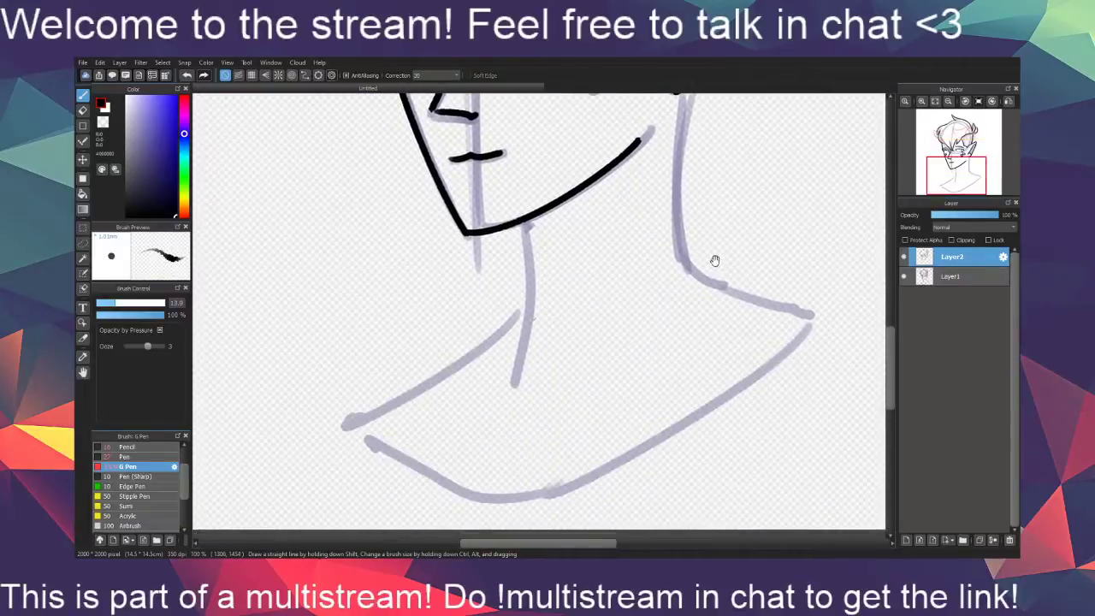
left_click_drag(519, 225, 510, 373)
left_click_drag(613, 363, 560, 478)
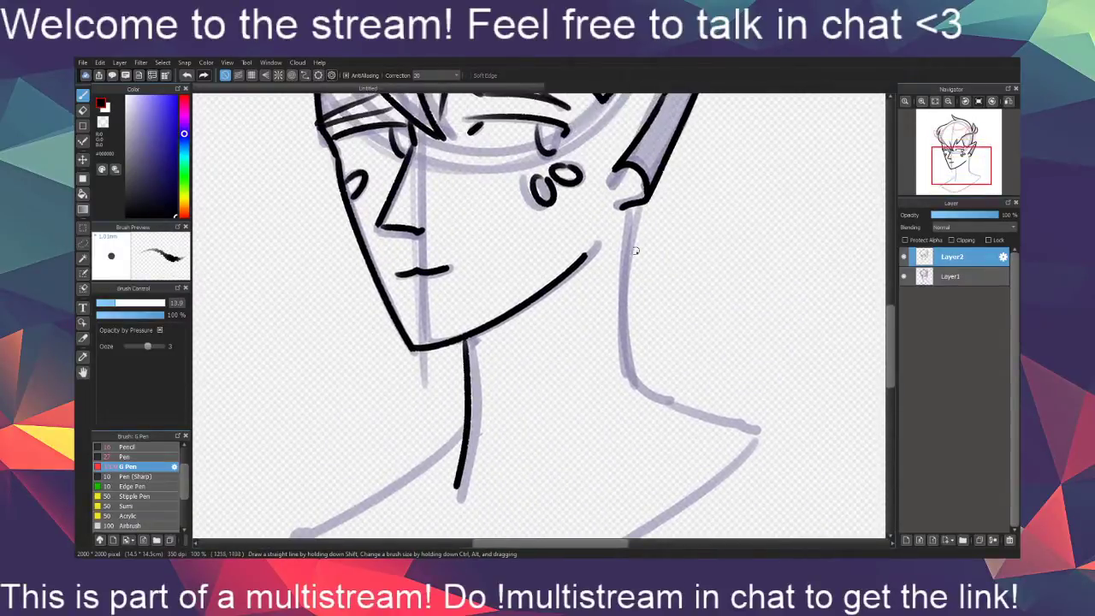
left_click_drag(626, 206, 626, 378)
Ink the near shoulder line from the base of the neck out to the shoulder tip
left_click_drag(675, 417, 657, 312)
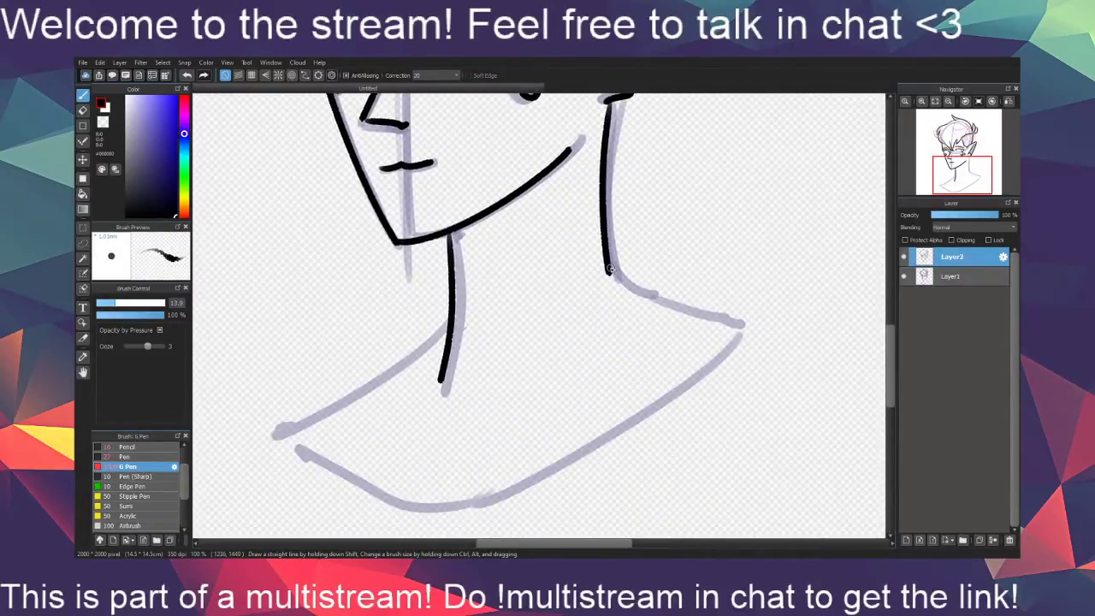
left_click_drag(610, 269, 760, 339)
key("ctrl+z")
left_click_drag(610, 267, 738, 331)
left_click_drag(500, 385, 582, 367)
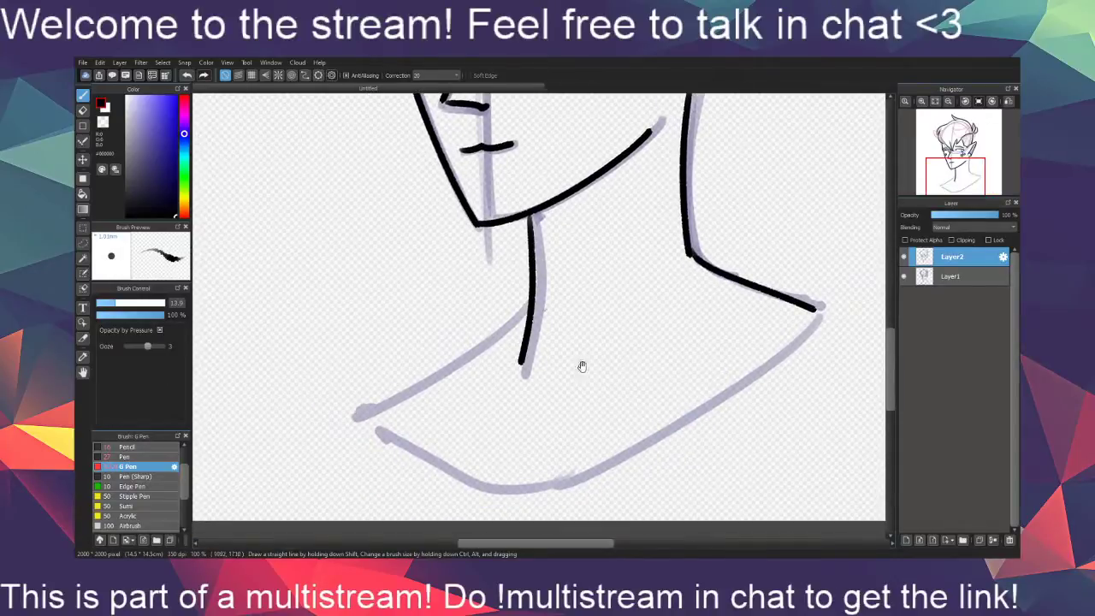
Ink the far shoulder line from the neck outward and close the bust with the lower edge between both shoulder tips
mouse_move(528, 310)
left_mouse_down()
mouse_move(362, 414)
mouse_move(541, 482)
left_mouse_up()
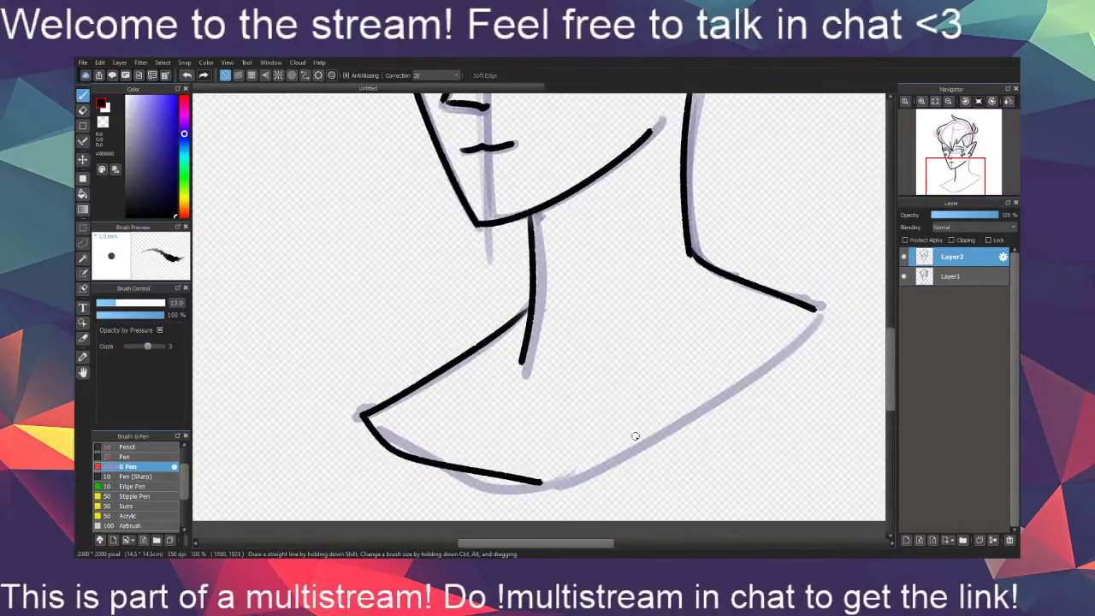
key("ctrl+z")
left_click_drag(361, 415, 499, 491)
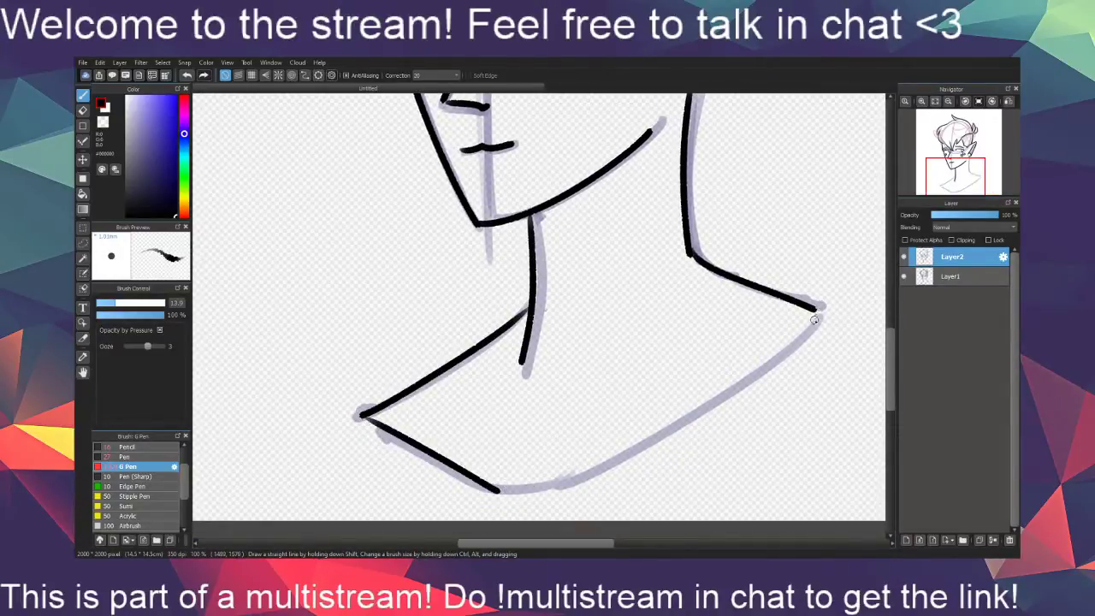
mouse_move(815, 313)
left_mouse_down()
mouse_move(561, 479)
mouse_move(505, 489)
left_mouse_up()
Try inking two curved lines across the top of the head directly on the line-art layer
mouse_move(721, 332)
left_mouse_down()
mouse_move(683, 439)
mouse_move(663, 455)
mouse_move(681, 535)
left_mouse_up()
mouse_move(688, 437)
left_mouse_down()
mouse_move(695, 499)
mouse_move(697, 455)
left_mouse_up()
scroll(714, 464, "down", 1)
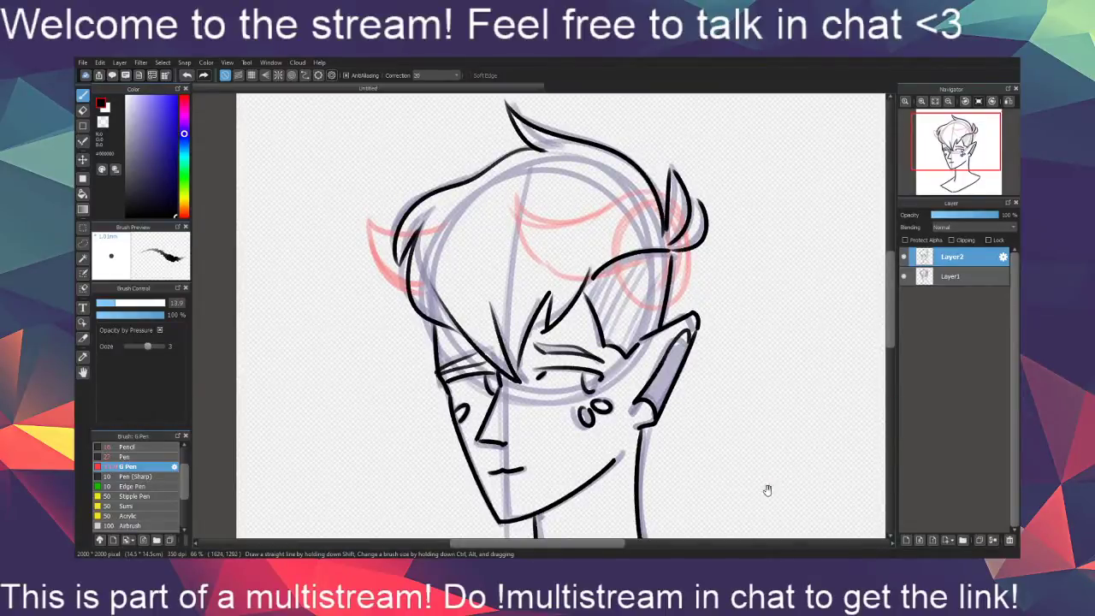
left_click_drag(767, 490, 805, 490)
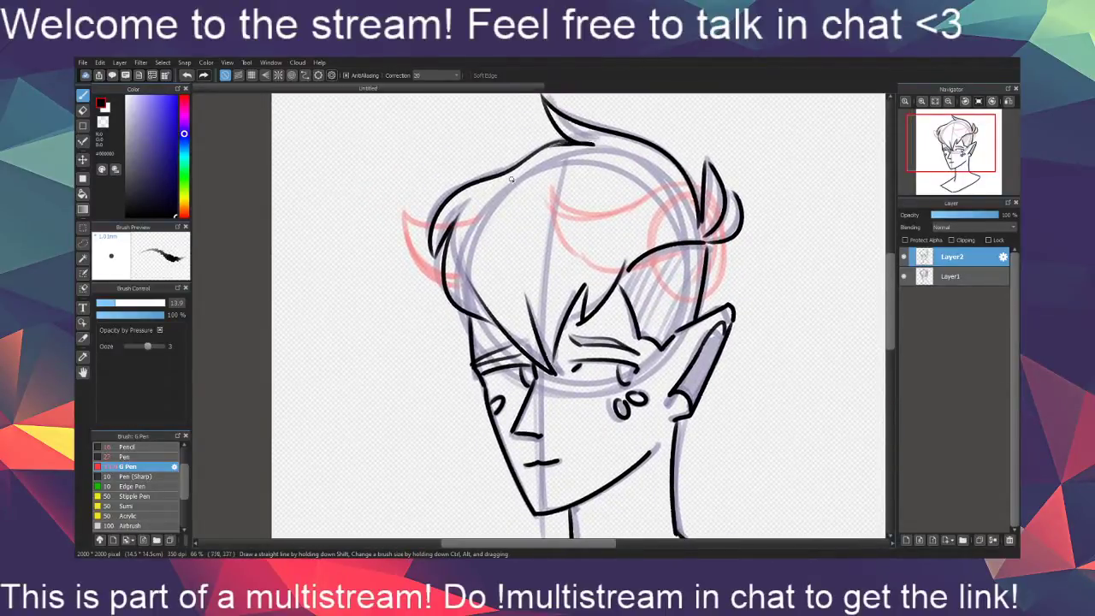
left_click_drag(591, 143, 539, 151)
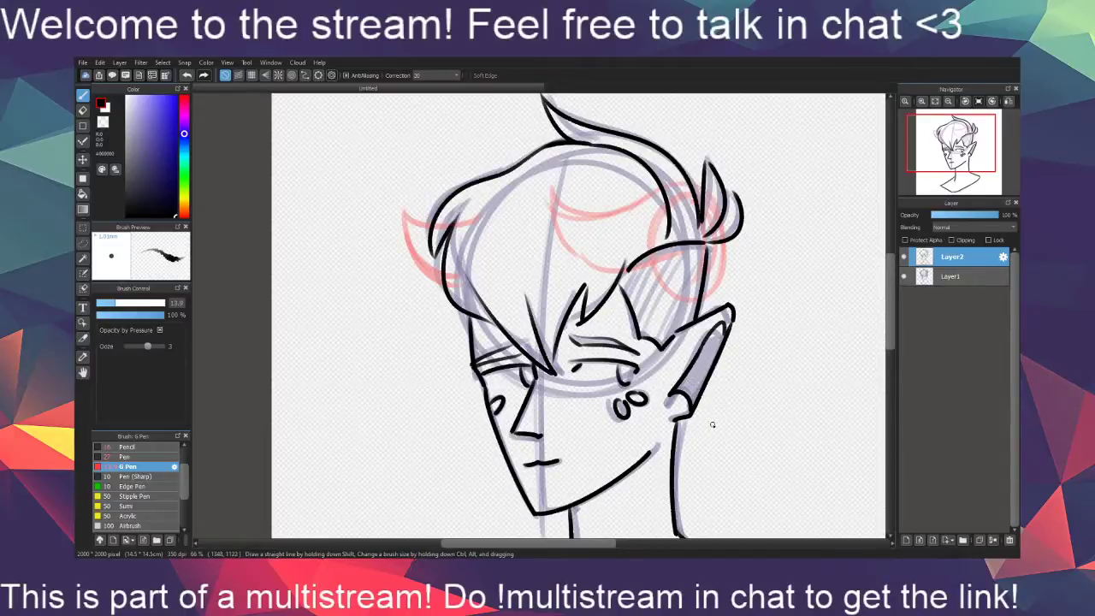
left_click_drag(646, 230, 457, 243)
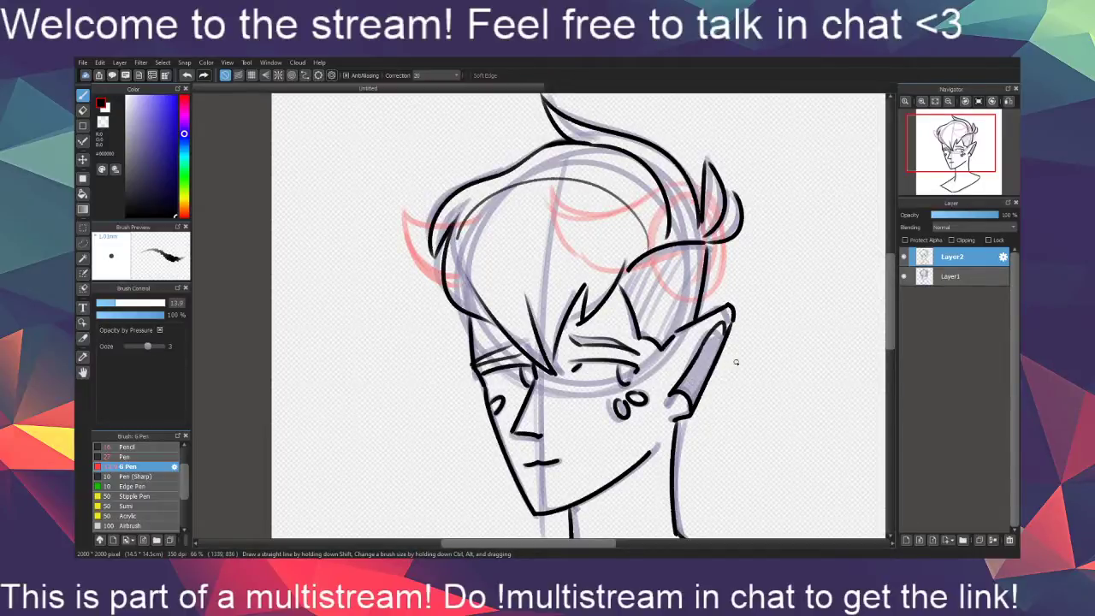
key("ctrl+z")
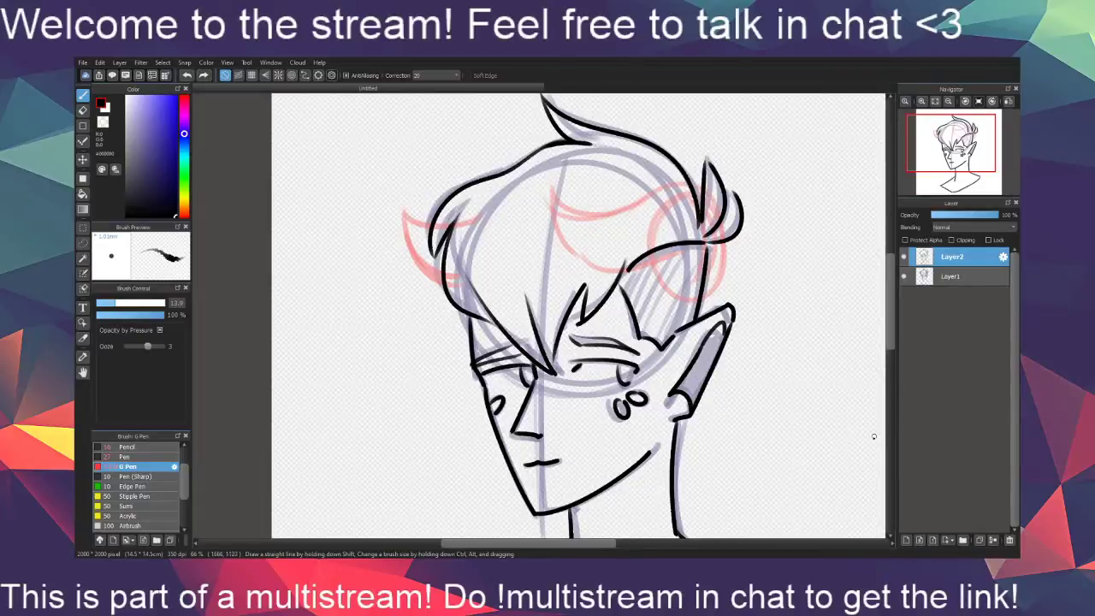
Add a new layer above the line art and try inking an outer and an inner curve across the top of the head
left_click_drag(800, 450, 789, 470)
left_click(907, 540)
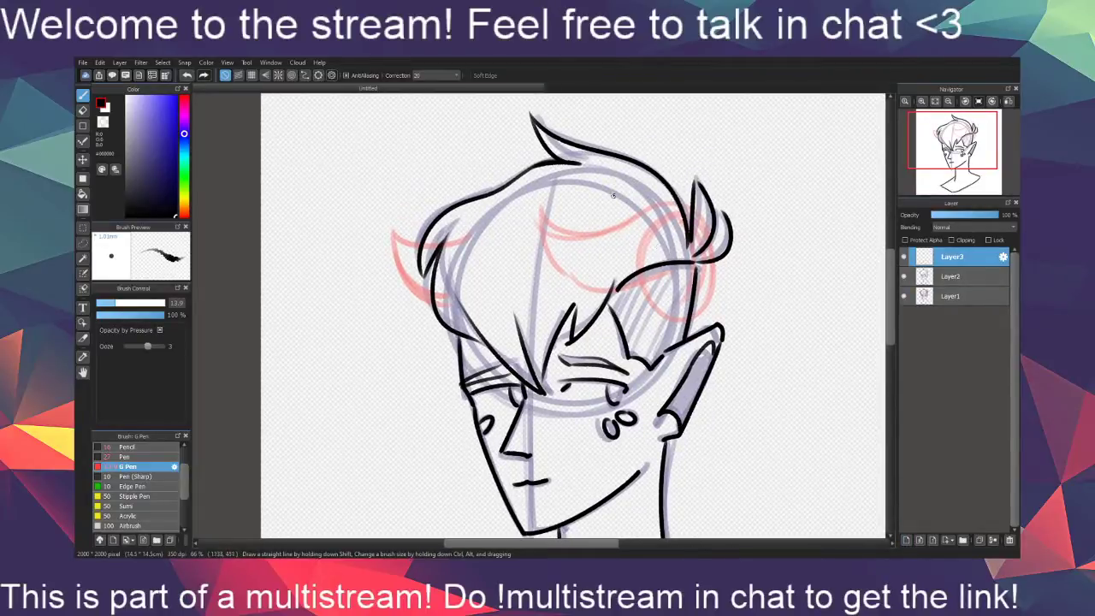
left_click_drag(585, 162, 657, 258)
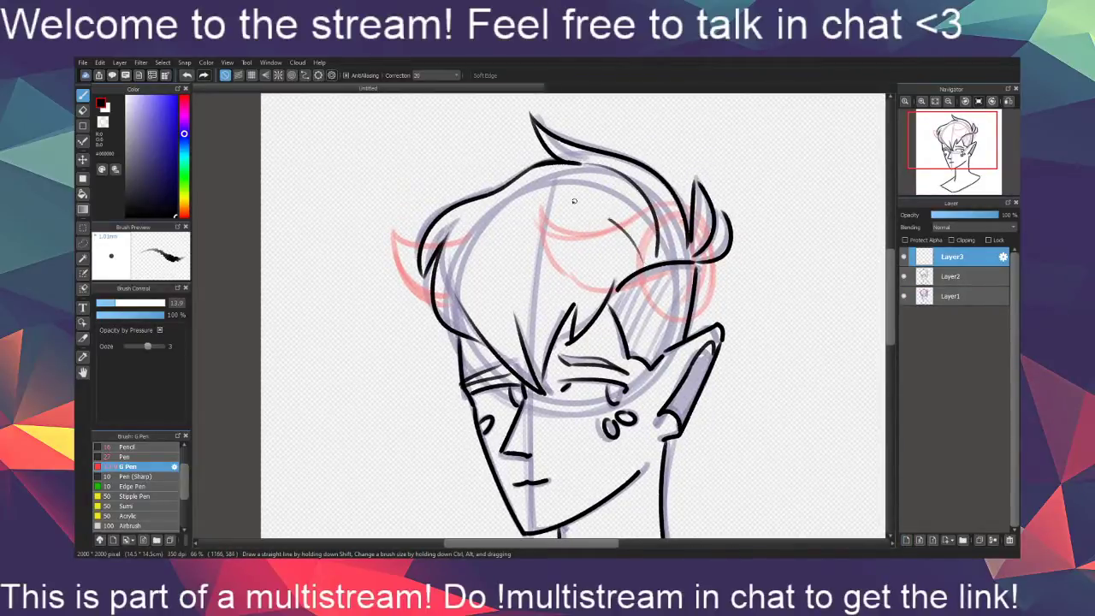
left_click_drag(574, 201, 446, 267)
key("ctrl+z")
left_click_drag(633, 233, 436, 261)
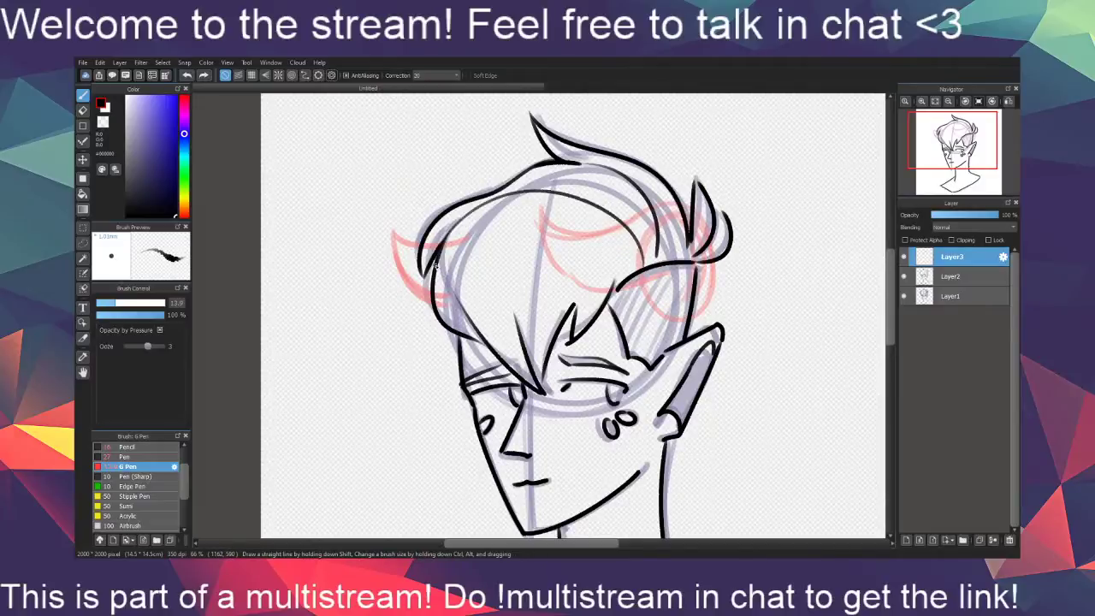
Try redrawing the inner and outer head curves so they run from the hair's upper outline to the shaved side's edge
mouse_move(649, 407)
left_mouse_down()
mouse_move(659, 440)
mouse_move(658, 426)
left_mouse_up()
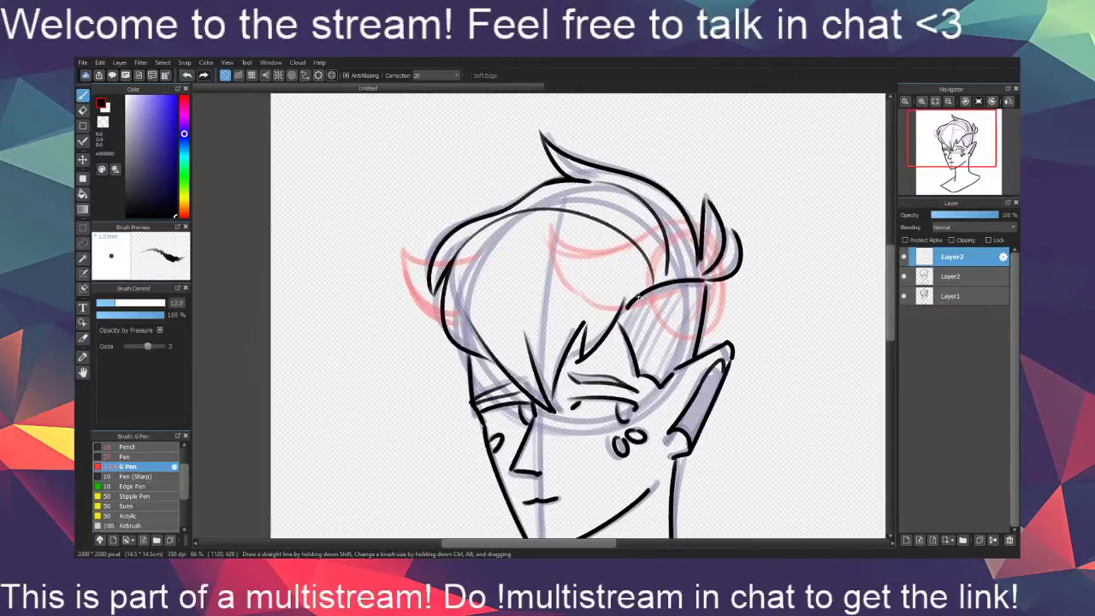
mouse_move(637, 287)
left_mouse_down()
mouse_move(489, 311)
mouse_move(527, 384)
left_mouse_up()
key("ctrl+z")
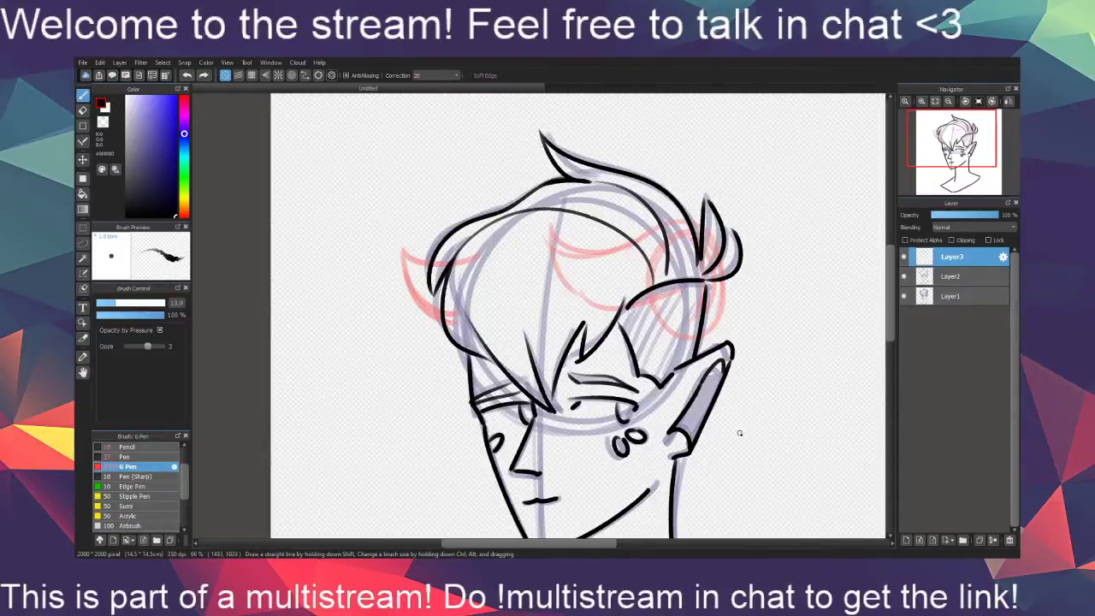
key("ctrl+z")
mouse_move(647, 284)
left_mouse_down()
mouse_move(572, 212)
mouse_move(455, 301)
left_mouse_up()
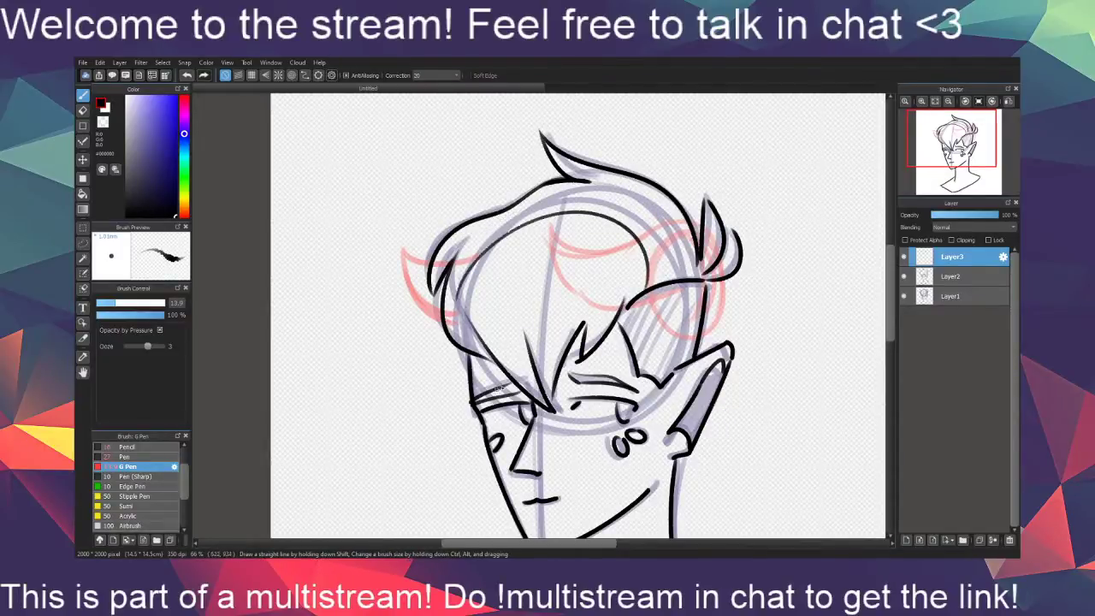
key("ctrl+z")
left_click_drag(644, 289, 495, 213)
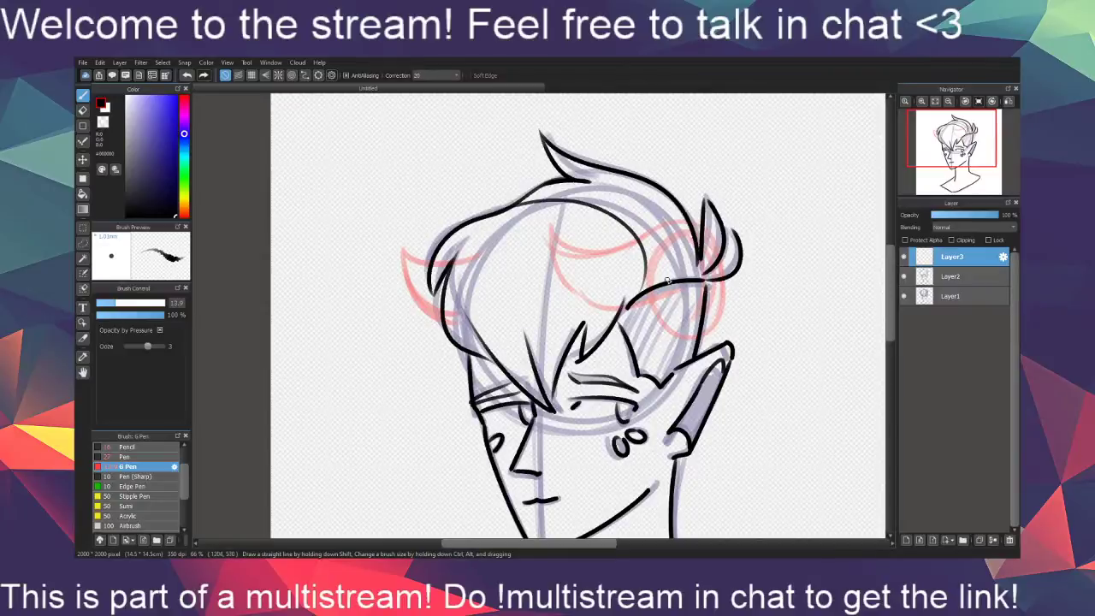
mouse_move(669, 279)
left_mouse_down()
mouse_move(654, 198)
mouse_move(589, 182)
left_mouse_up()
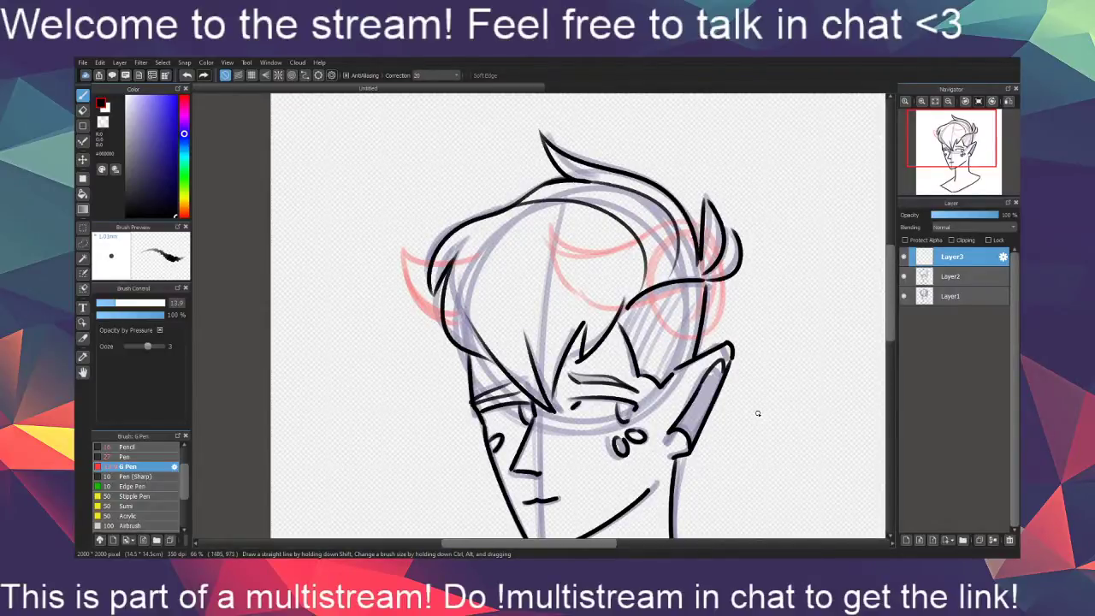
left_click_drag(639, 364, 649, 419)
Try adding a pointed strand to the upper hair outline on Layer2, and delete the curve layer, Layer3
scroll(653, 443, "up", 1)
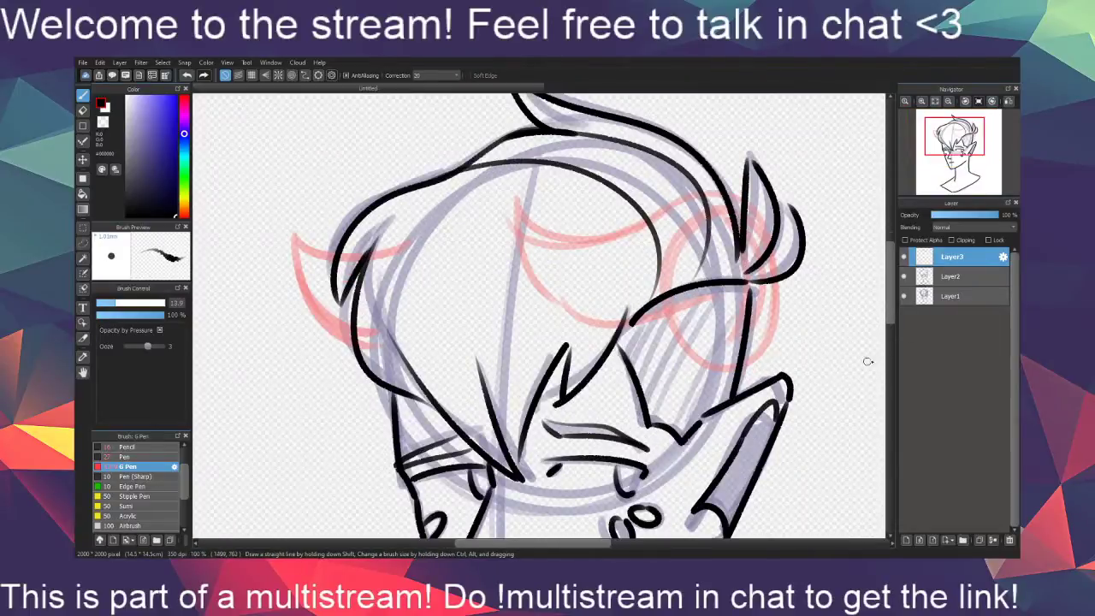
left_click(952, 276)
left_click_drag(746, 346, 770, 433)
mouse_move(568, 211)
left_mouse_down()
mouse_move(442, 252)
mouse_move(507, 249)
mouse_move(520, 232)
left_mouse_up()
key("e")
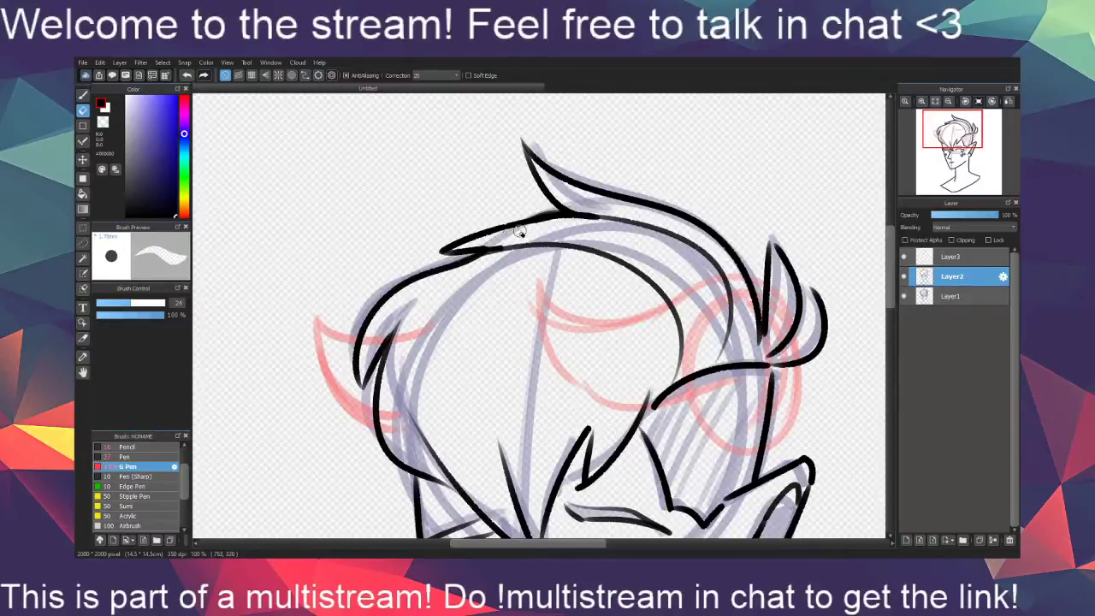
left_click(933, 253)
left_click(1010, 541)
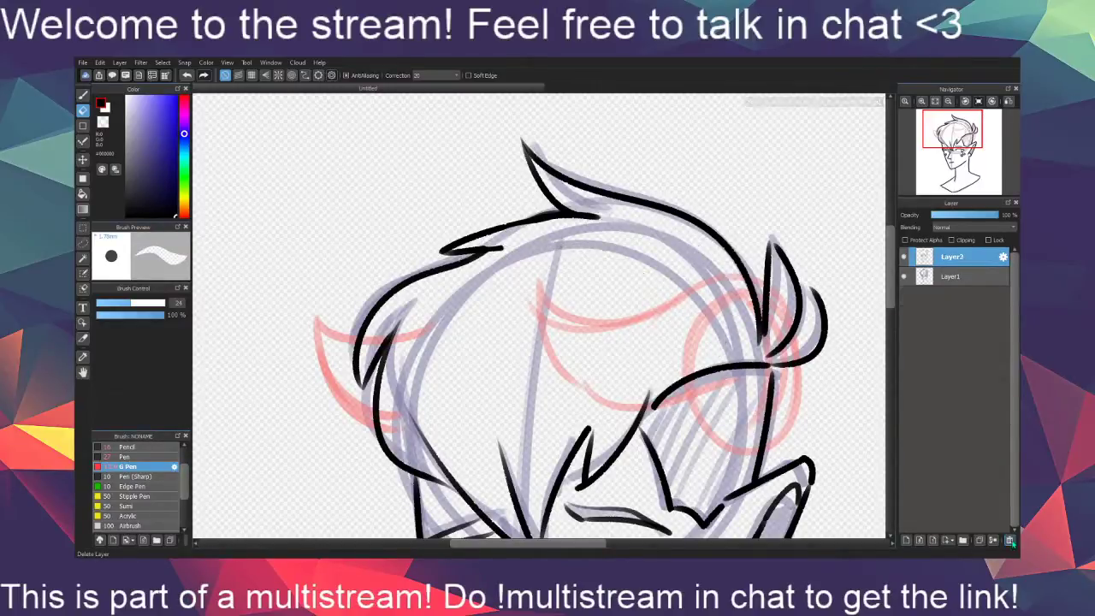
Undo the pointed strand on the upper hair outline and remove the layer holding the two head curves
left_click_drag(772, 479, 745, 368)
mouse_move(788, 452)
left_mouse_down()
mouse_move(760, 511)
mouse_move(751, 420)
mouse_move(760, 503)
mouse_move(775, 522)
left_mouse_up()
left_click(907, 540)
left_click_drag(469, 234, 663, 363)
left_click_drag(581, 201, 706, 344)
left_click_drag(469, 231, 519, 207)
mouse_move(484, 231)
left_mouse_down()
mouse_move(428, 235)
mouse_move(466, 217)
left_mouse_up()
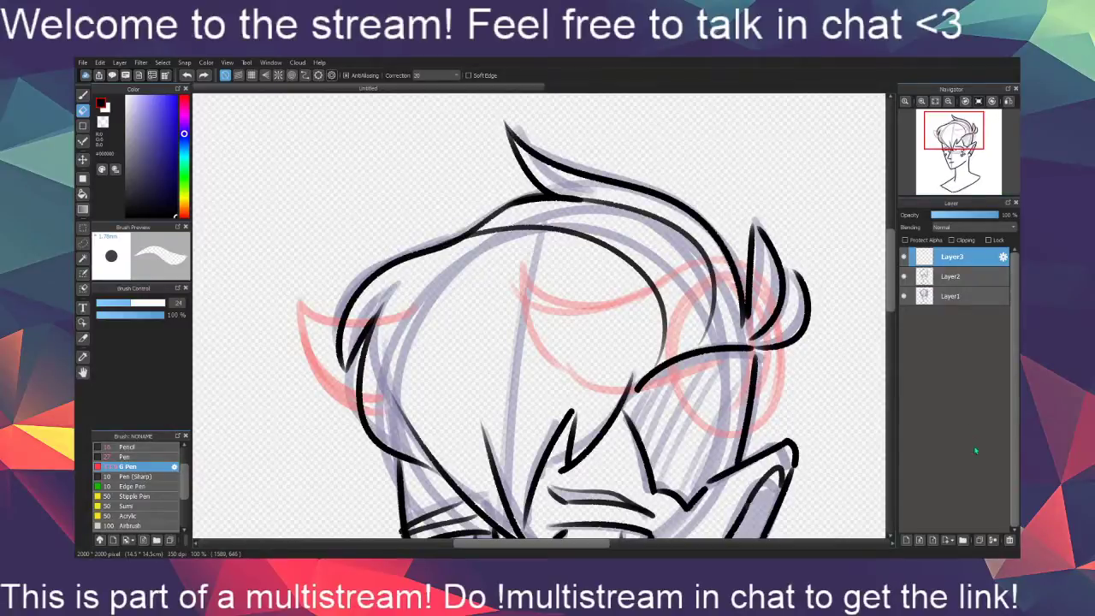
left_click(1010, 540)
left_click_drag(810, 460, 768, 356)
Add a new layer and ink the near horn's upper edge from its tip, curving back and around above the ear
key("b")
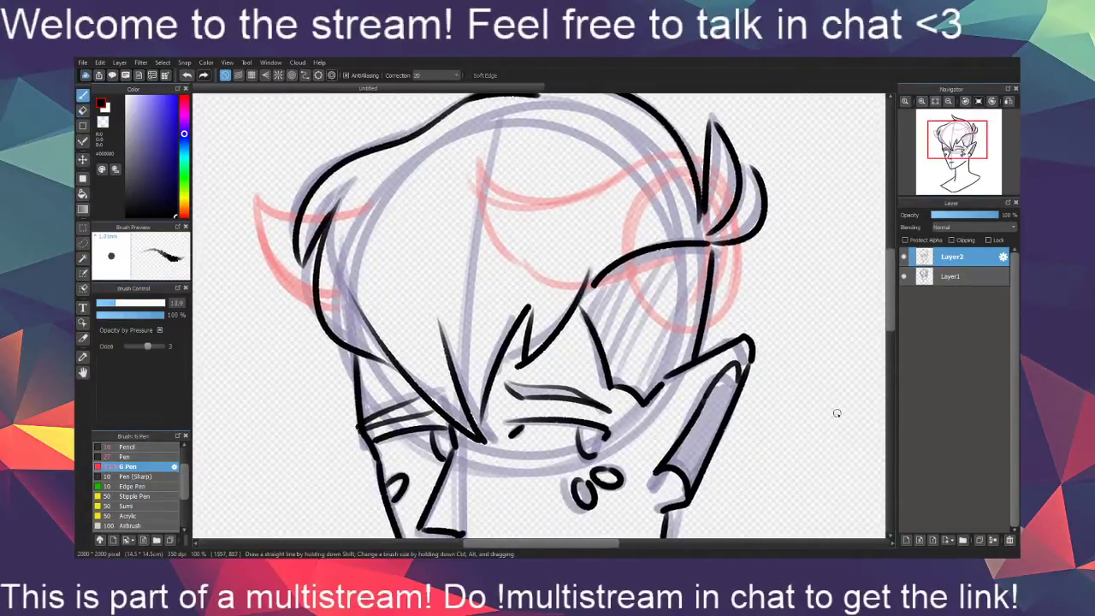
left_click(914, 539)
scroll(743, 462, "up", 3)
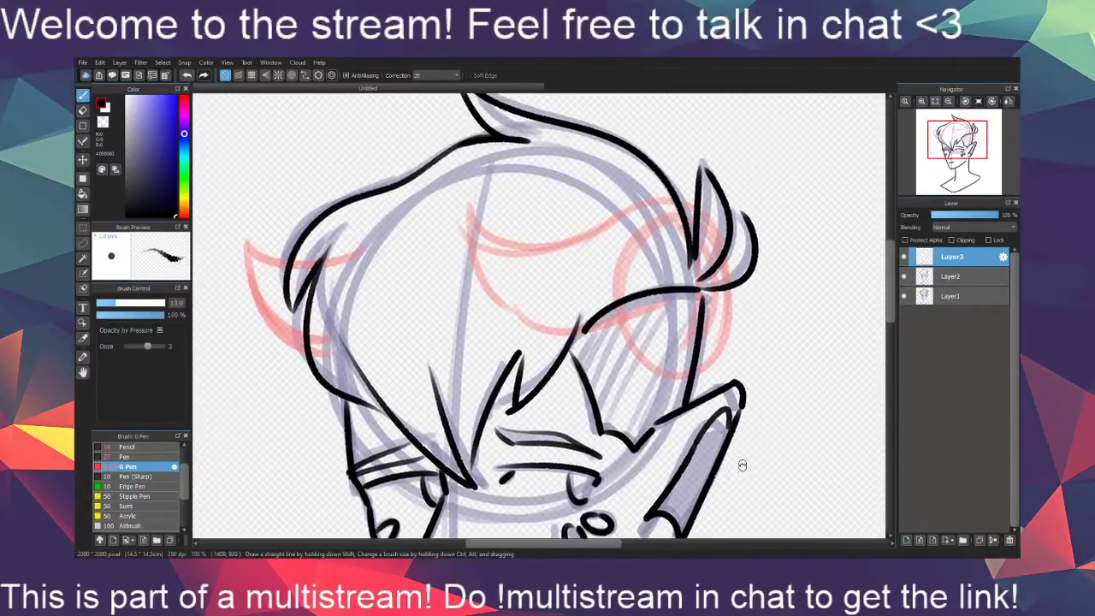
left_click_drag(736, 482, 742, 491)
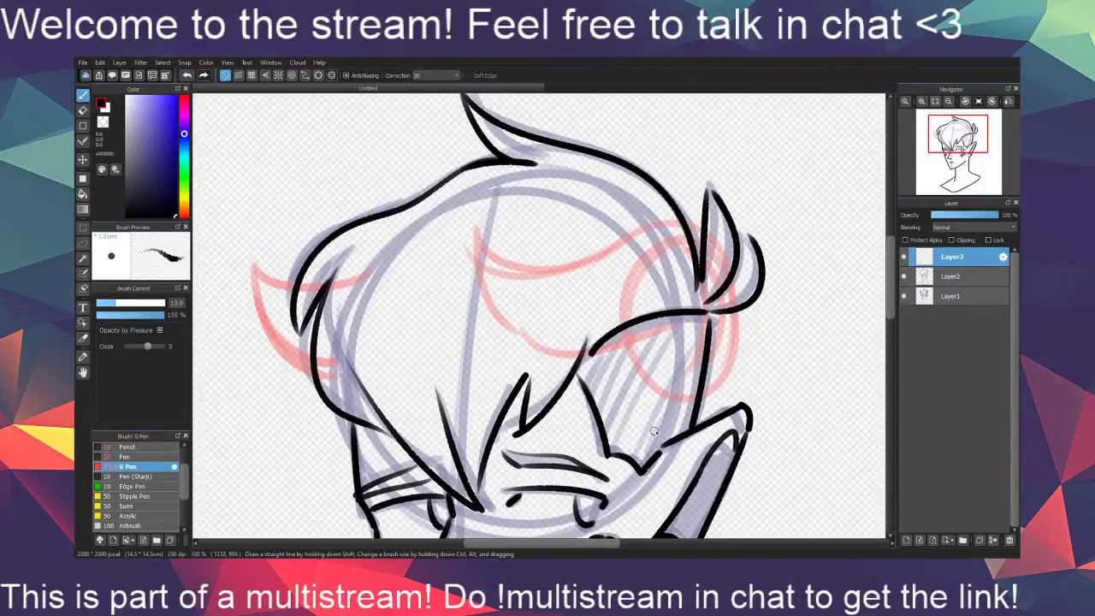
mouse_move(477, 236)
left_mouse_down()
mouse_move(562, 265)
mouse_move(642, 217)
mouse_move(738, 276)
mouse_move(668, 396)
left_mouse_up()
left_click_drag(683, 472, 688, 458)
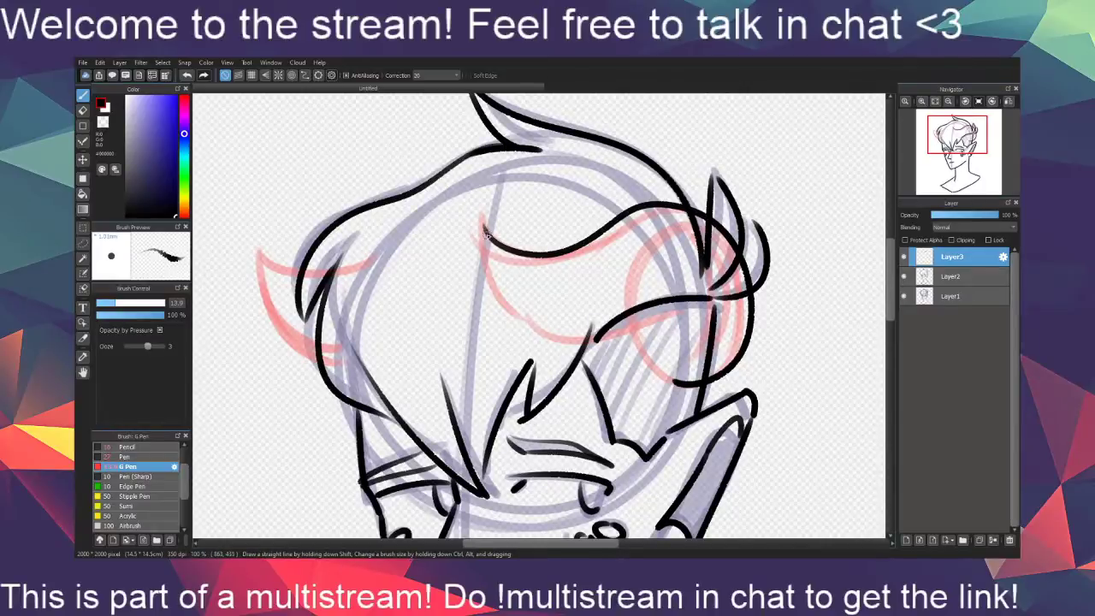
Ink the near horn's lower edge from the pointed tip back across the hair toward the curl
mouse_move(486, 233)
left_mouse_down()
mouse_move(652, 296)
mouse_move(686, 286)
left_mouse_up()
key("ctrl+z")
mouse_move(484, 226)
left_mouse_down()
mouse_move(519, 315)
mouse_move(684, 318)
left_mouse_up()
left_click_drag(653, 460, 676, 454)
Ink the inner curl of the near horn and the pointed outline of the far horn
mouse_move(654, 319)
left_mouse_down()
mouse_move(676, 362)
mouse_move(710, 377)
left_mouse_up()
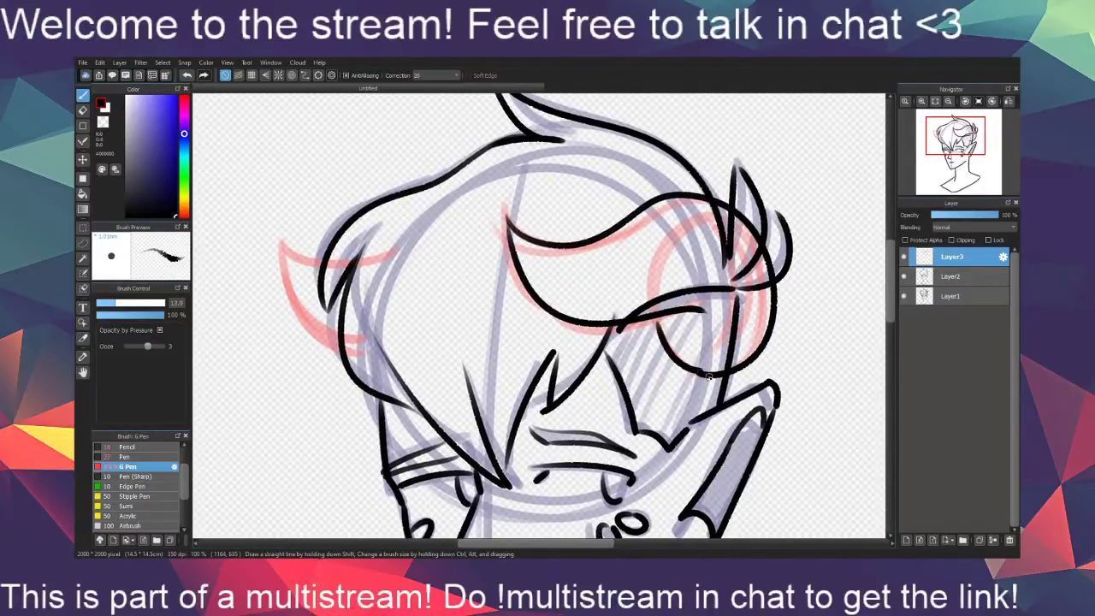
left_click_drag(610, 451, 702, 458)
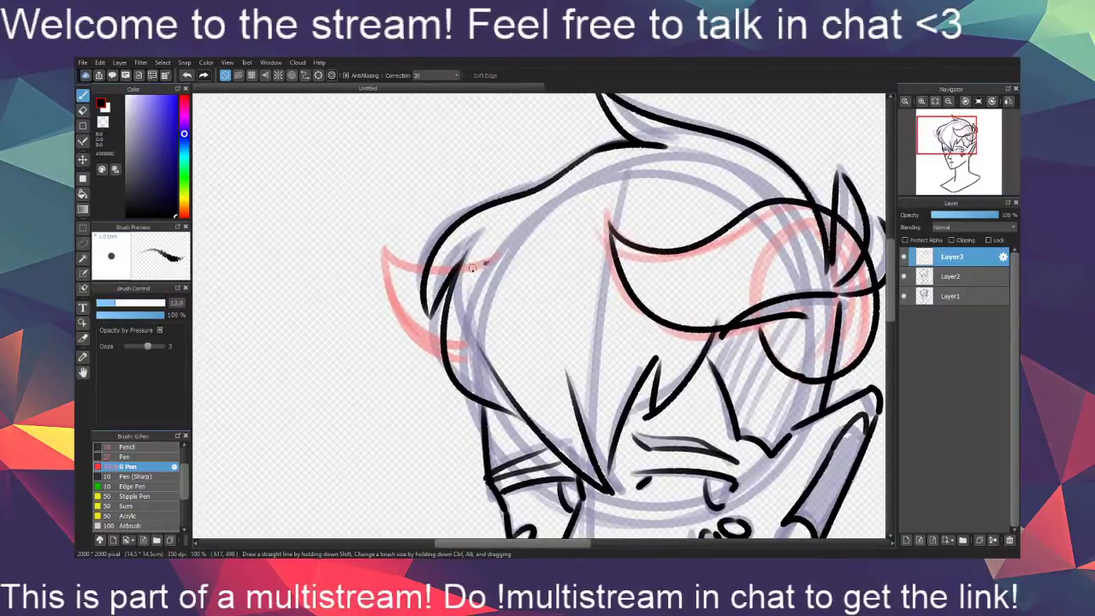
mouse_move(472, 268)
left_mouse_down()
mouse_move(380, 251)
mouse_move(450, 349)
left_mouse_up()
Lower the horn layer's opacity to about 55% and erase the far horn's lines where they overlap the hair
mouse_move(775, 461)
left_mouse_down()
mouse_move(724, 469)
mouse_move(680, 456)
left_mouse_up()
left_click(969, 218)
key("e")
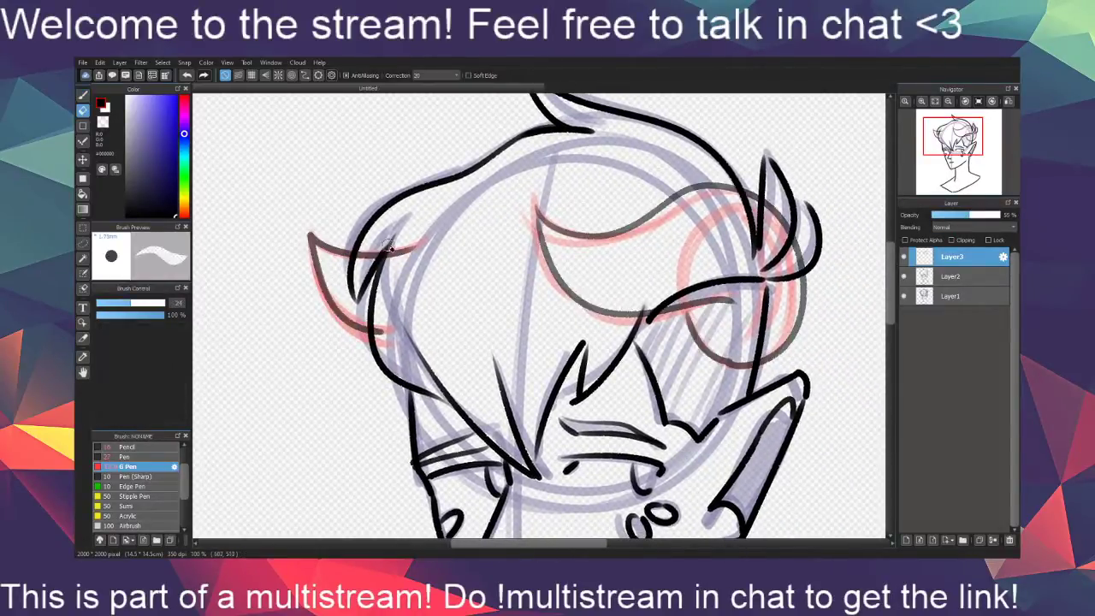
mouse_move(364, 248)
left_mouse_down()
mouse_move(379, 259)
mouse_move(427, 246)
left_mouse_up()
left_click_drag(393, 315, 380, 346)
On Layer2, erase the hair and back-of-head lines that run inside the near horn
left_click_drag(690, 412, 651, 328)
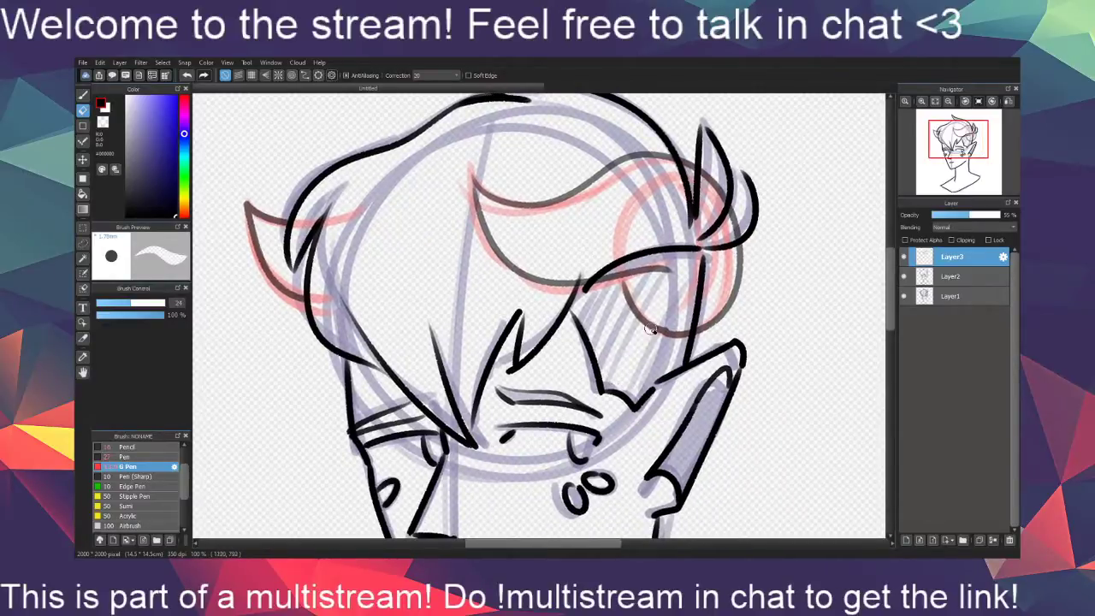
left_click(951, 277)
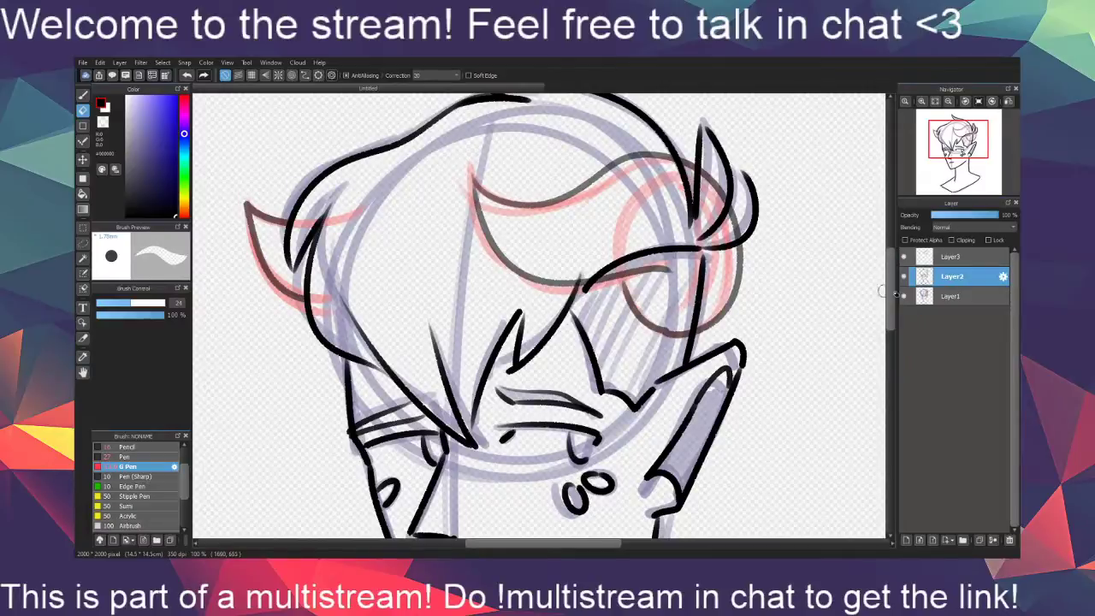
left_click_drag(597, 274, 692, 250)
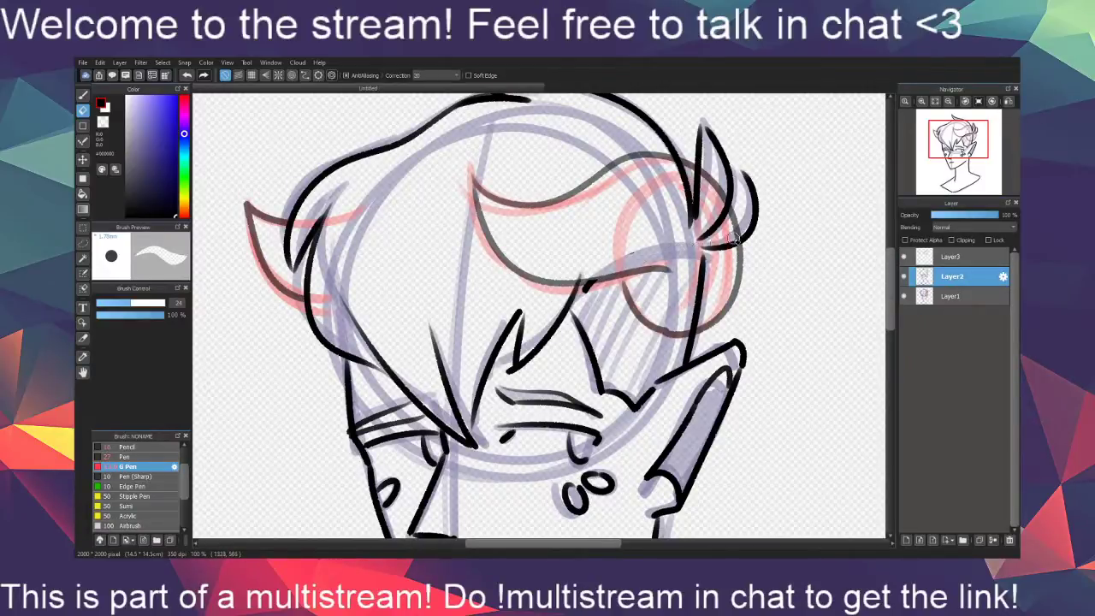
left_click_drag(724, 215, 733, 250)
mouse_move(690, 228)
left_mouse_down()
mouse_move(707, 248)
mouse_move(680, 246)
mouse_move(689, 327)
left_mouse_up()
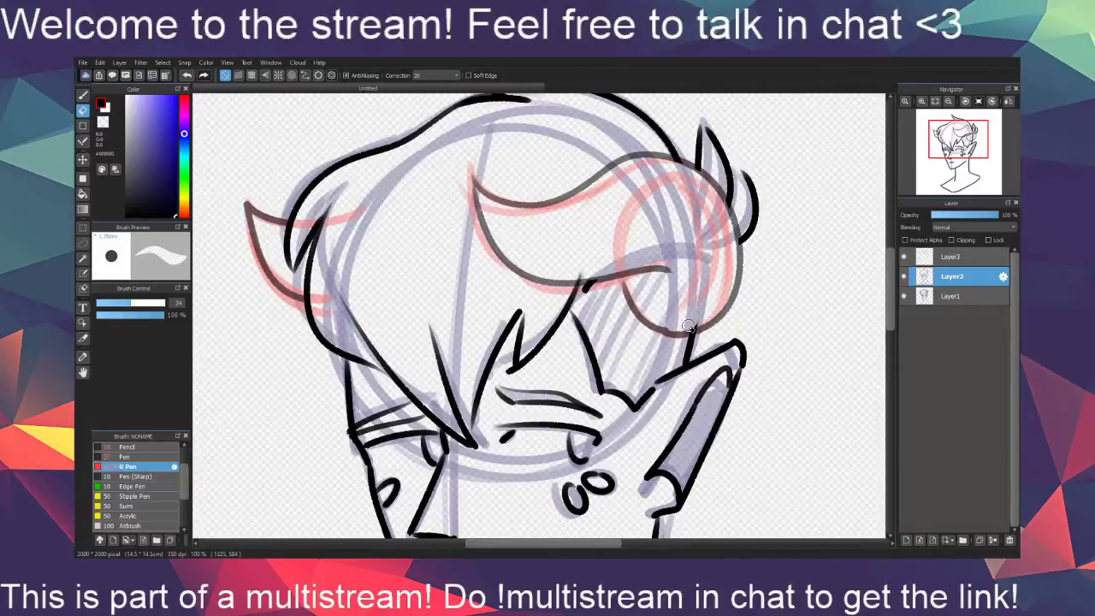
left_click_drag(731, 424, 807, 437)
Restore the horn layer's opacity to 100% and hide the rough sketch layer
left_click(969, 258)
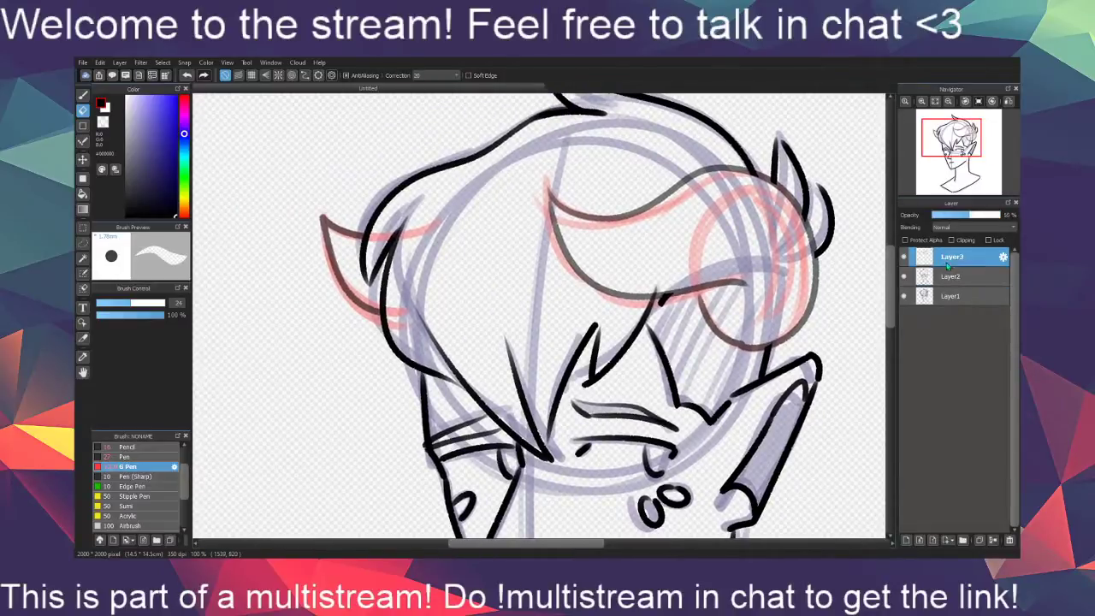
left_click_drag(974, 216, 1004, 216)
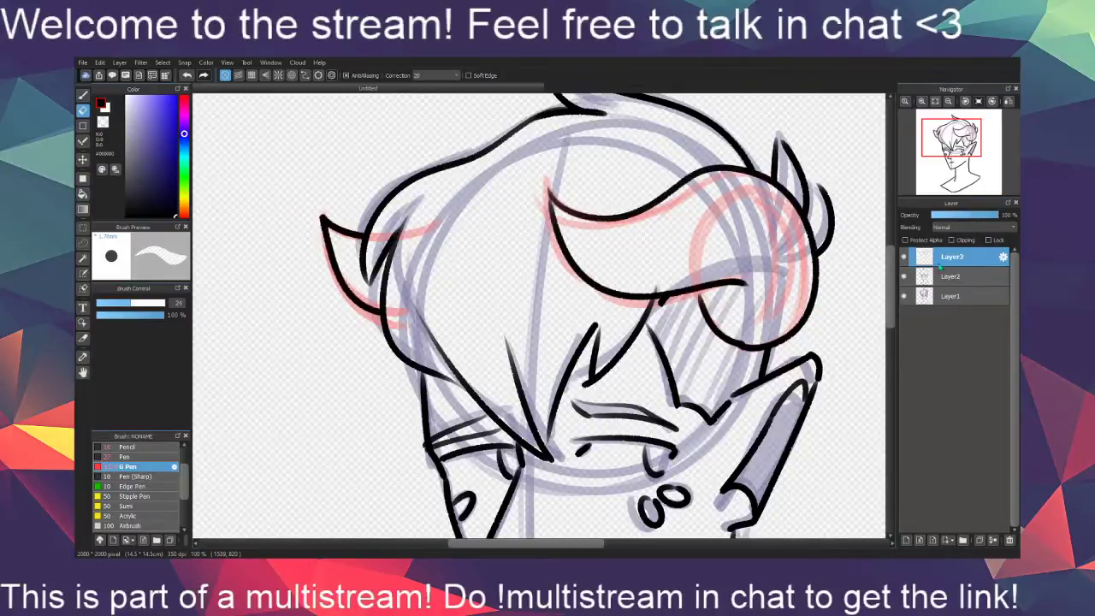
left_click_drag(807, 398, 798, 352)
left_click(904, 297)
scroll(866, 350, "down", 1)
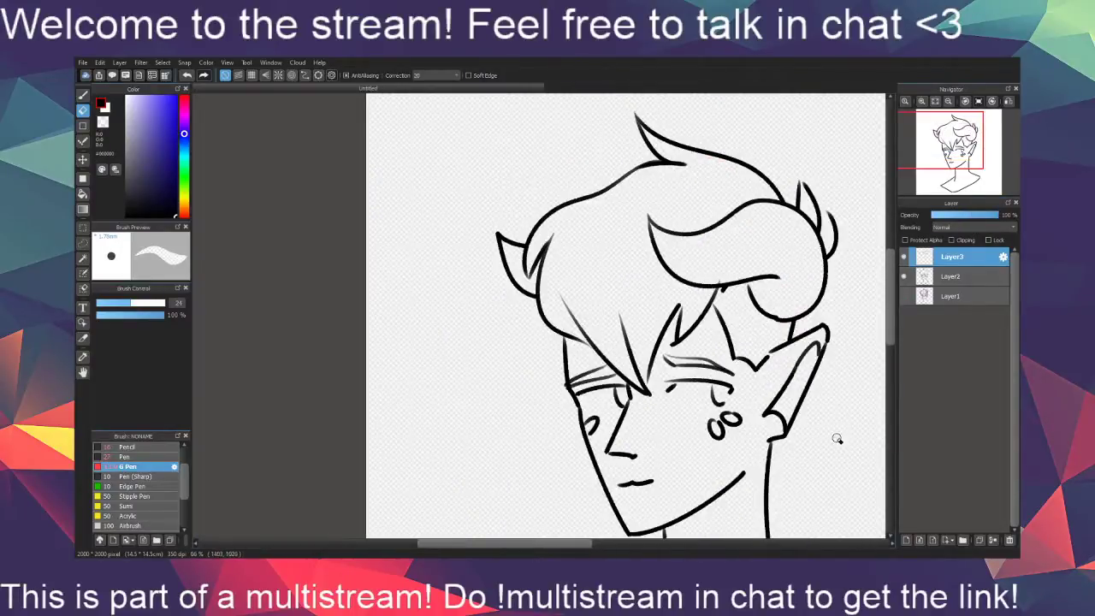
left_click_drag(834, 451, 774, 409)
mouse_move(801, 443)
left_mouse_down()
mouse_move(765, 462)
mouse_move(770, 470)
mouse_move(744, 445)
left_mouse_up()
On Layer2, ink a solid black shadow beneath the jaw and down the side of the neck
left_click(939, 279)
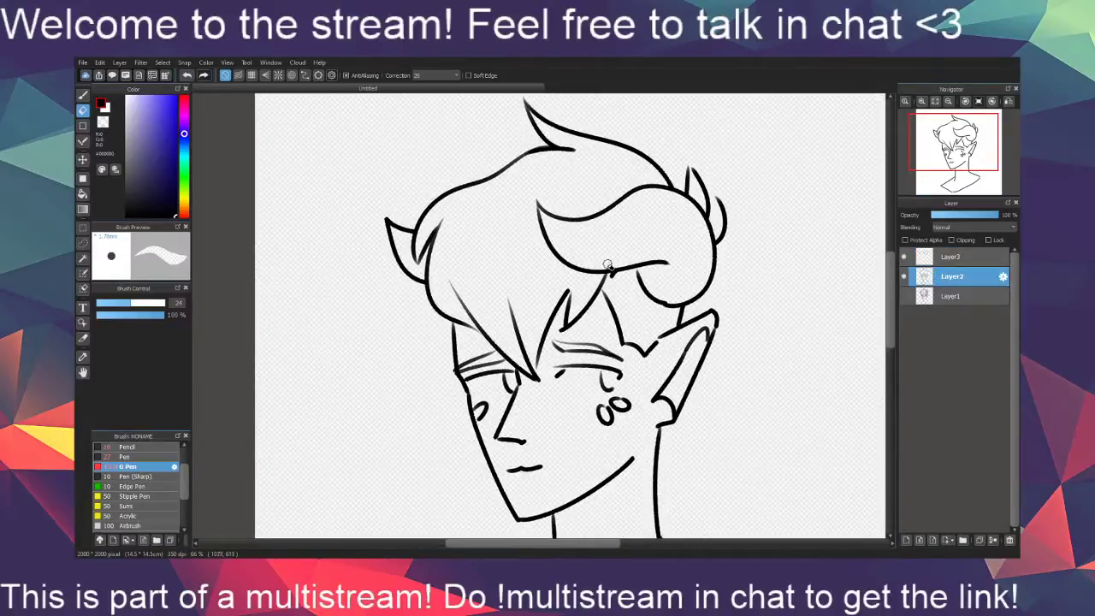
scroll(753, 438, "down", 4)
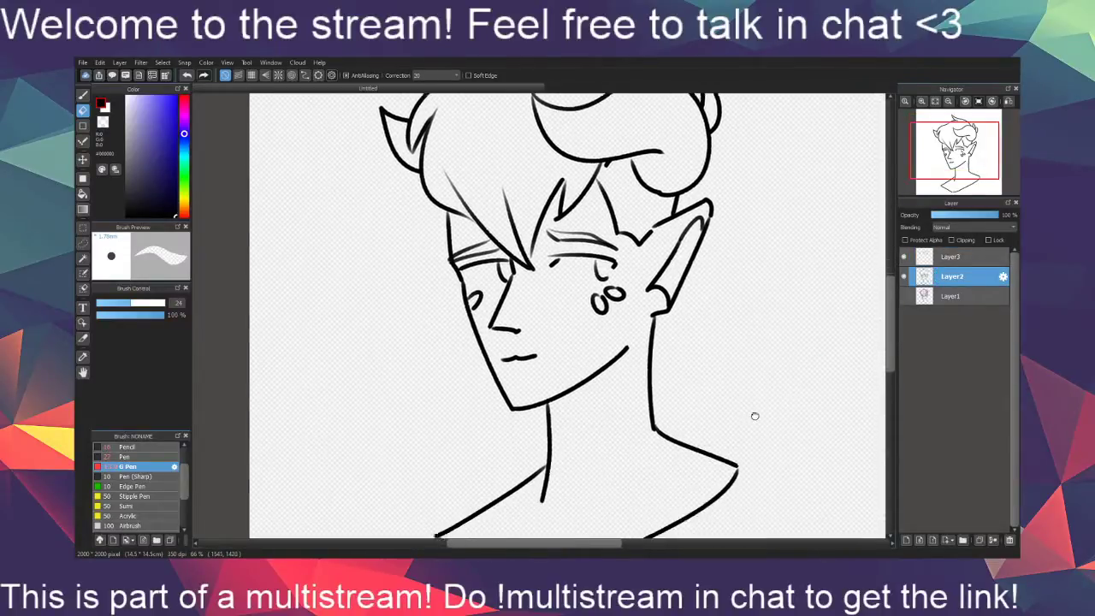
scroll(753, 439, "down", 1)
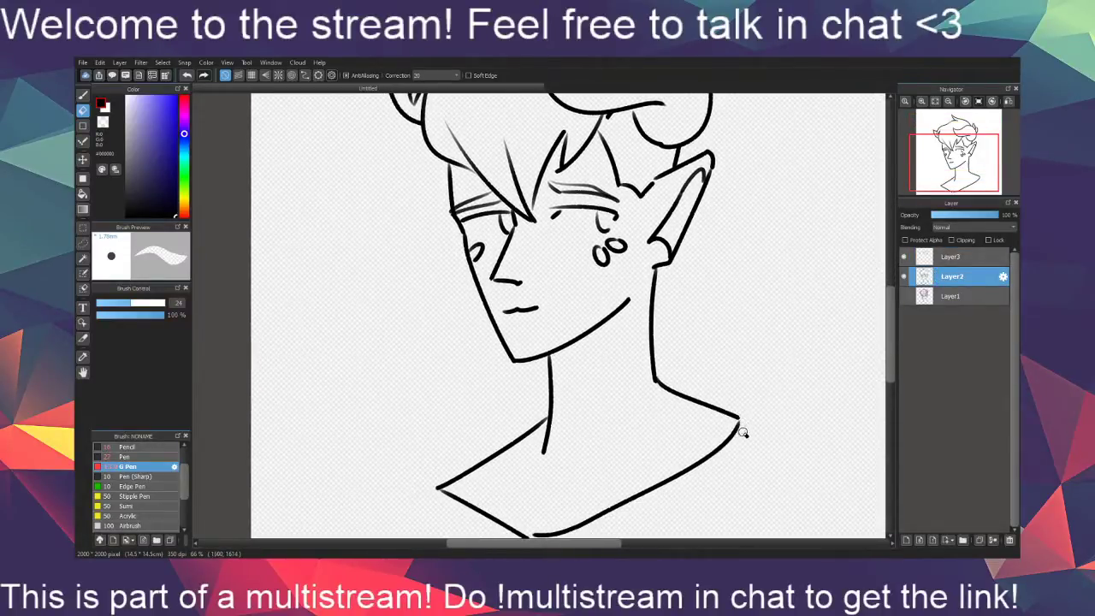
key("b")
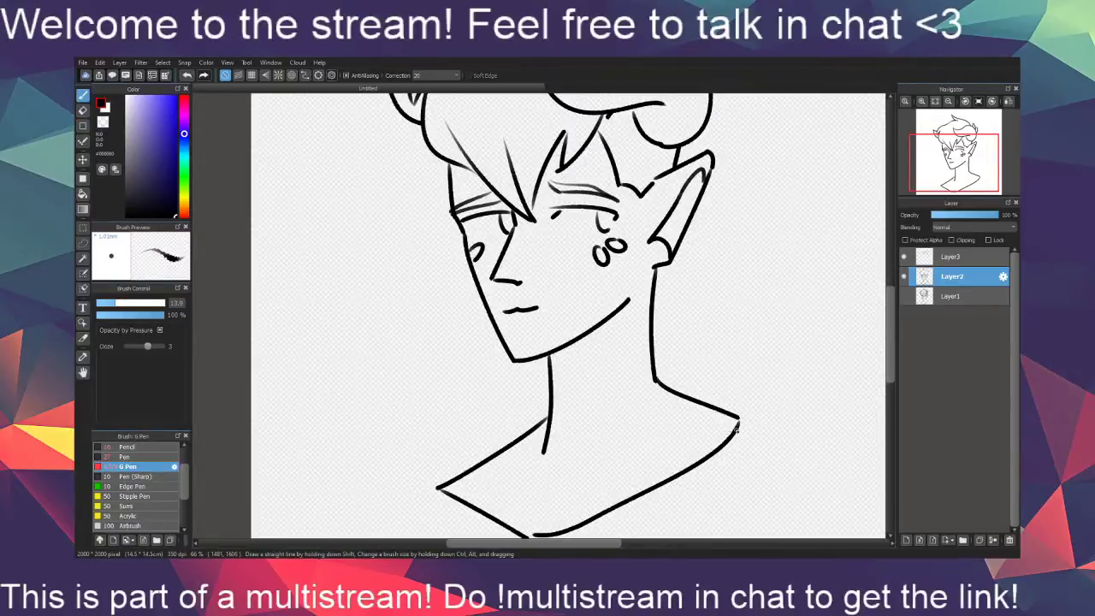
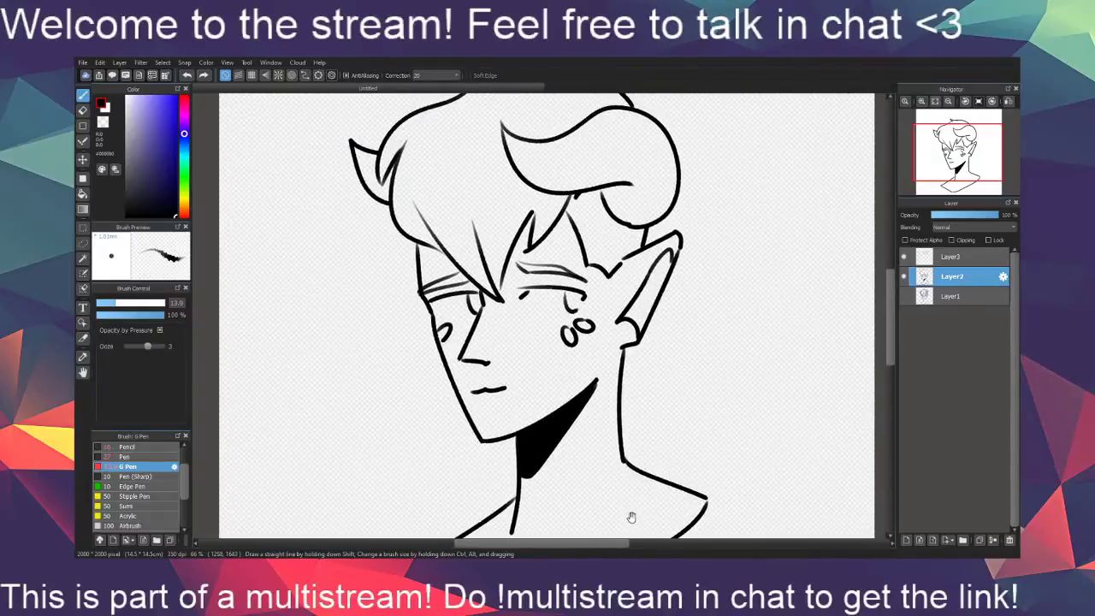
Add a new layer directly above the rough sketch layer and choose a light muted purple
left_click(939, 301)
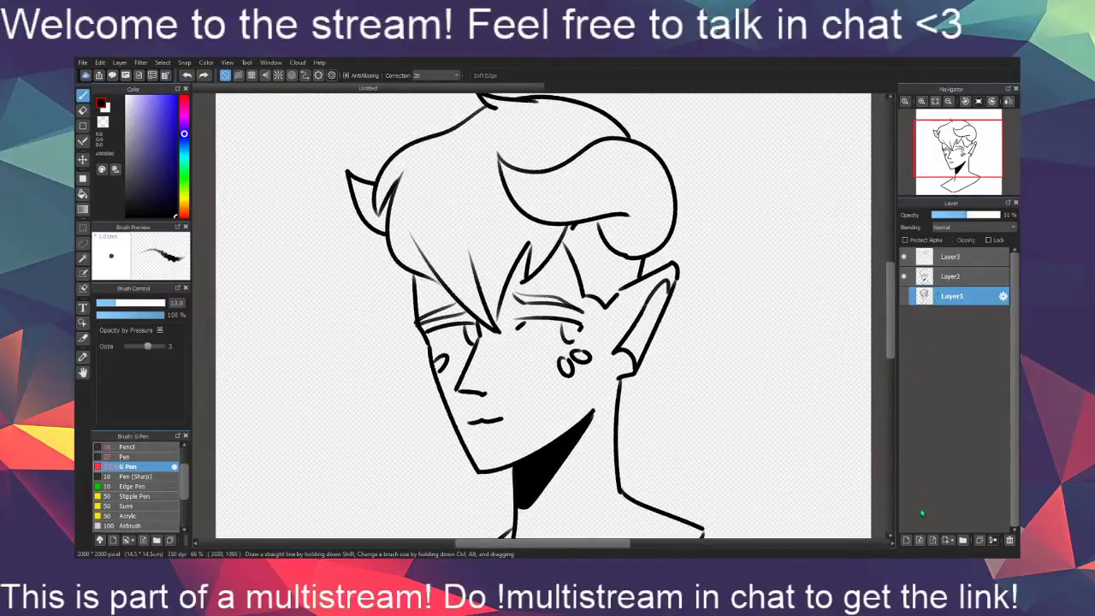
key("ctrl+shift+n")
scroll(643, 469, "up", 1)
scroll(677, 470, "down", 1)
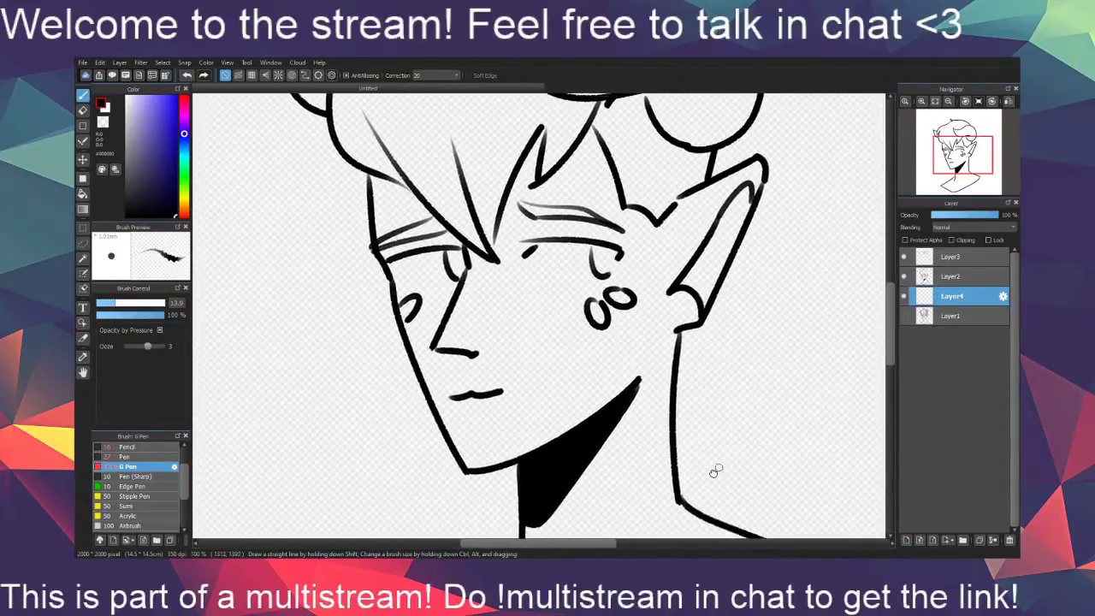
scroll(681, 496, "up", 1)
left_click_drag(678, 507, 694, 521)
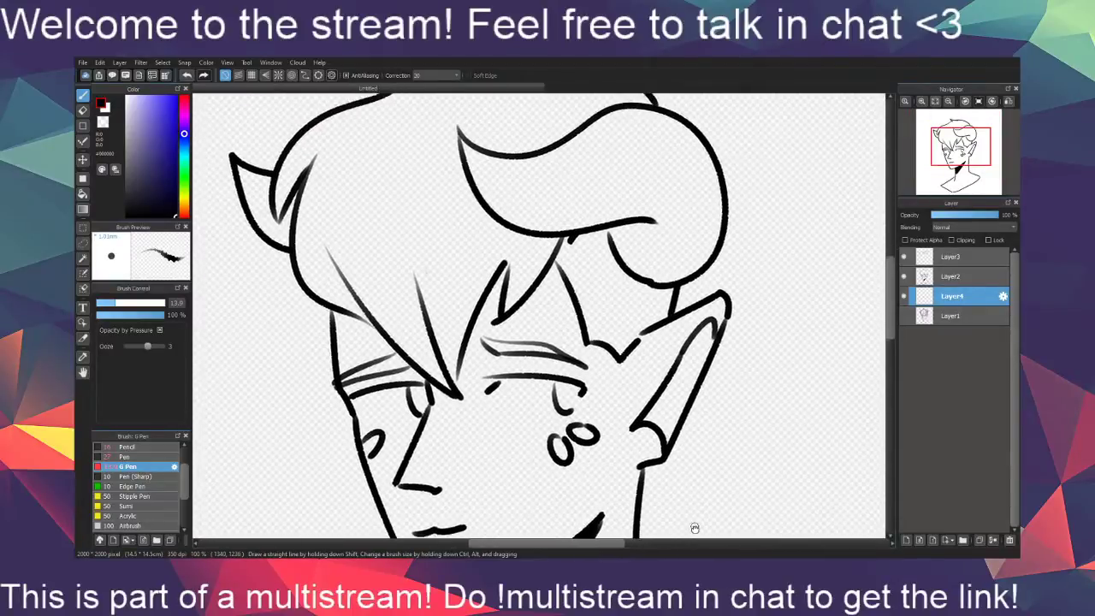
left_click(137, 112)
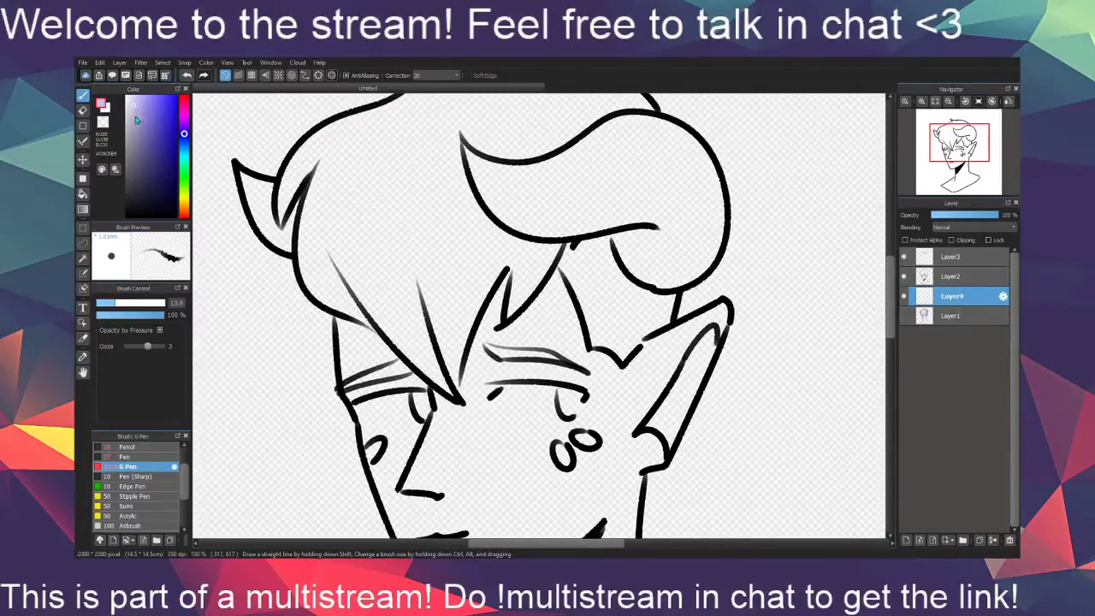
left_click(140, 118)
left_click(184, 129)
left_click_drag(344, 246, 380, 213)
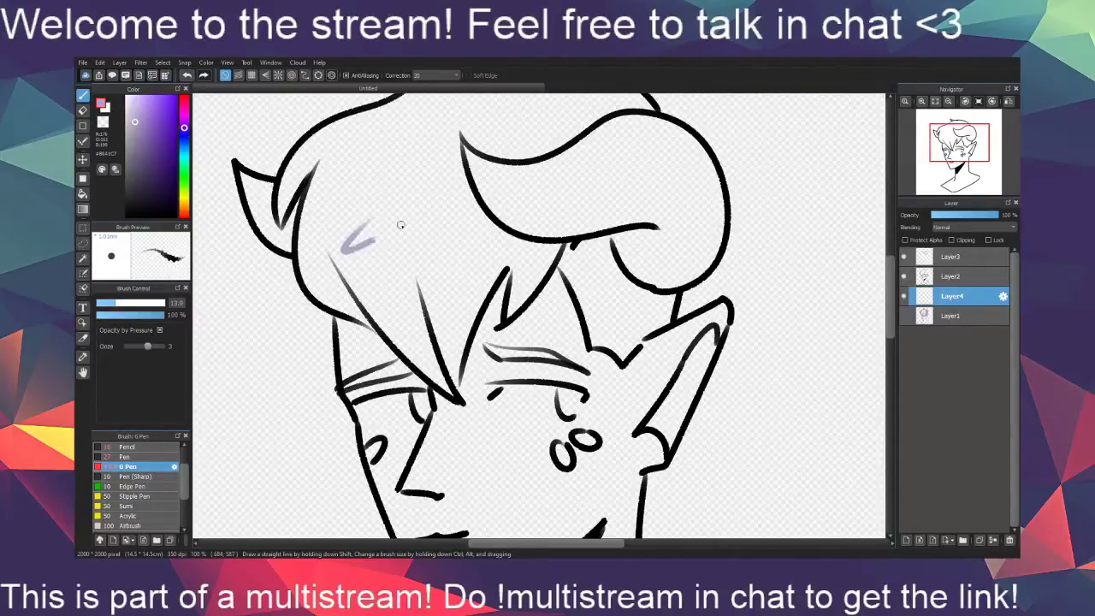
left_click_drag(351, 267, 428, 228)
key("ctrl+z")
Fill the main hair area on Layer4 with a slightly darker muted purple
left_click(82, 193)
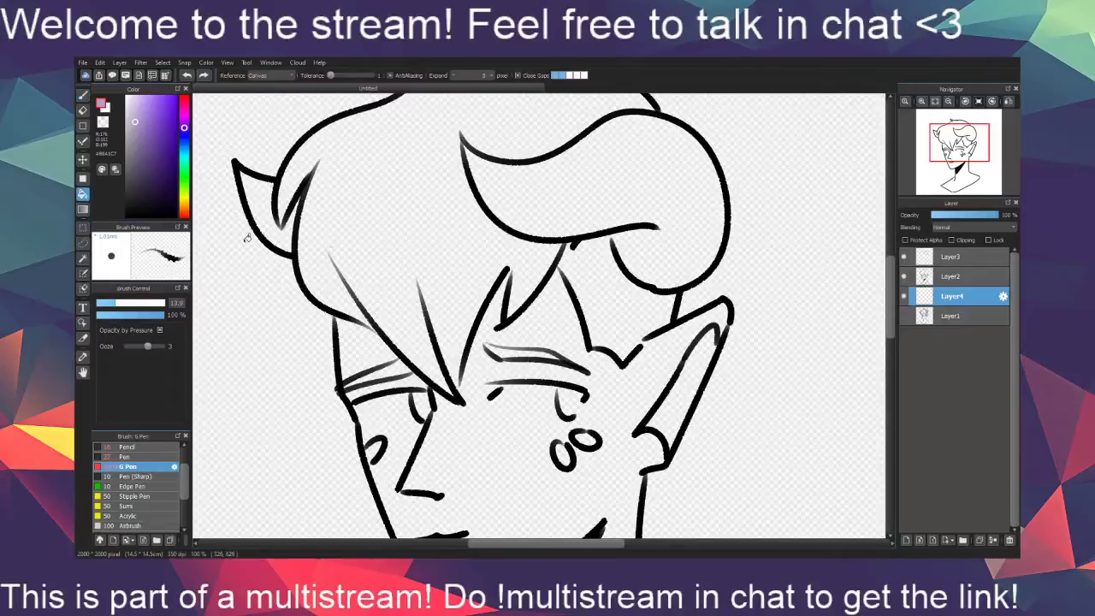
left_click(414, 241)
mouse_move(549, 412)
left_mouse_down()
mouse_move(501, 521)
mouse_move(590, 428)
mouse_move(475, 358)
left_mouse_up()
left_click(137, 129)
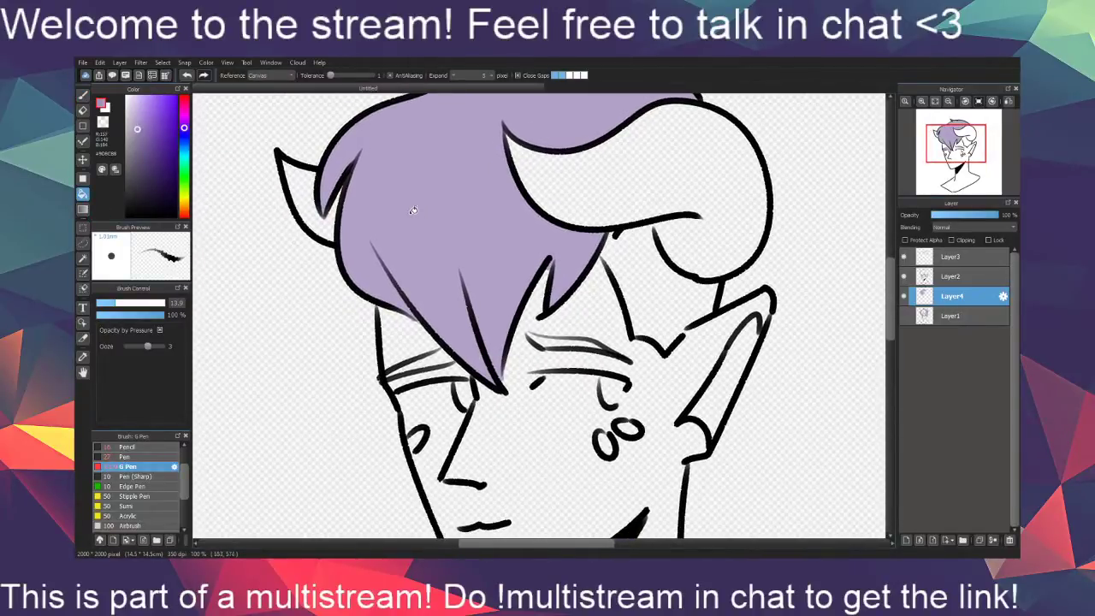
left_click(418, 218)
key("ctrl+z")
key("ctrl+z")
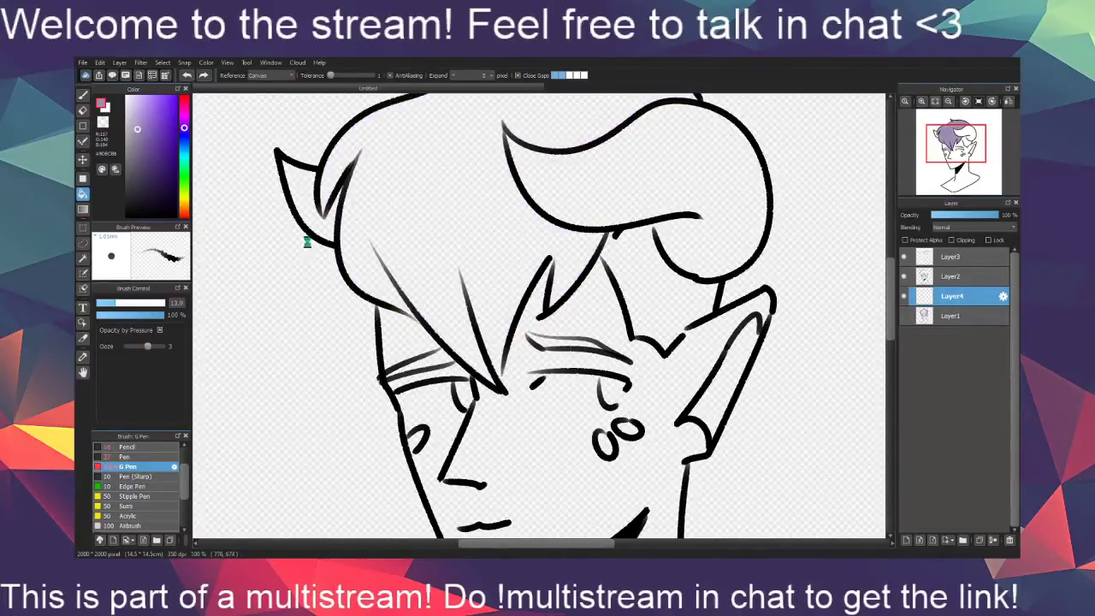
key("ctrl+y")
Fill the hair section between the near horn and the ear with a very pale lavender
left_click(137, 123)
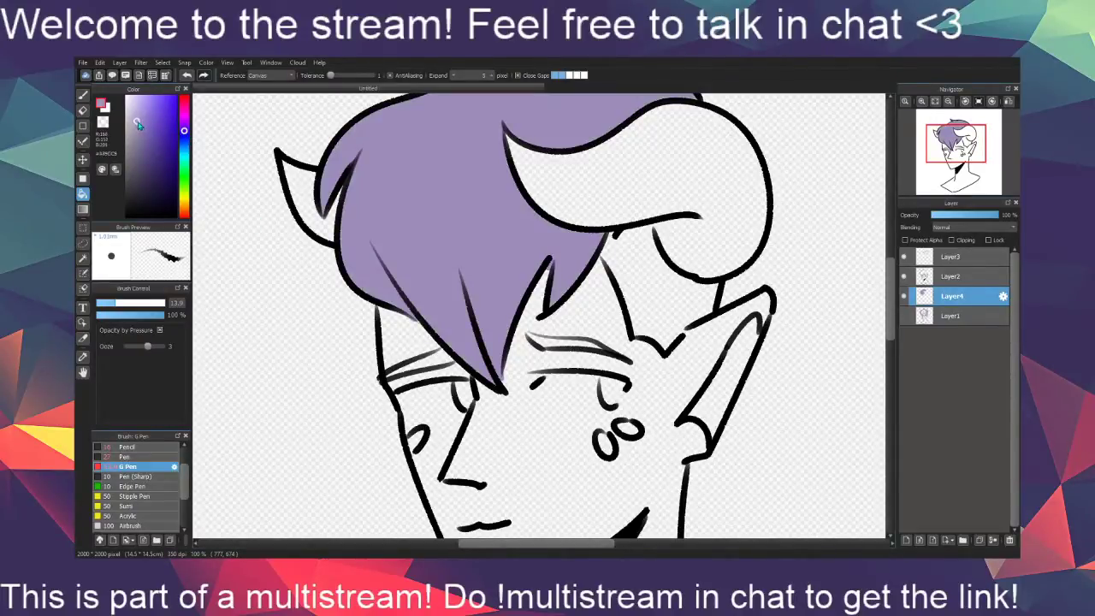
left_click(658, 280)
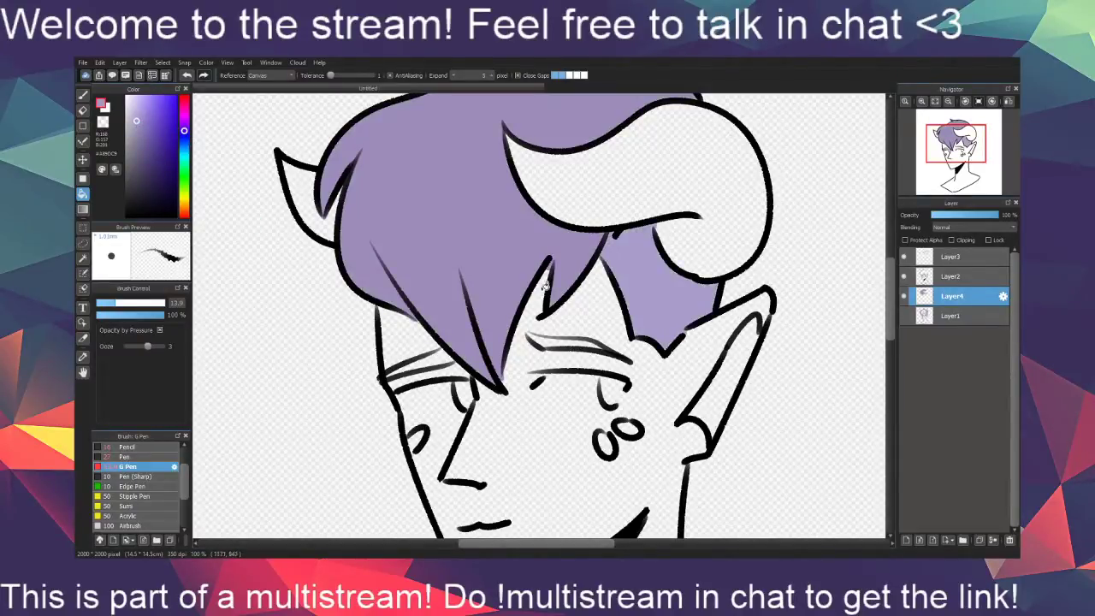
key("ctrl+z")
left_click(137, 111)
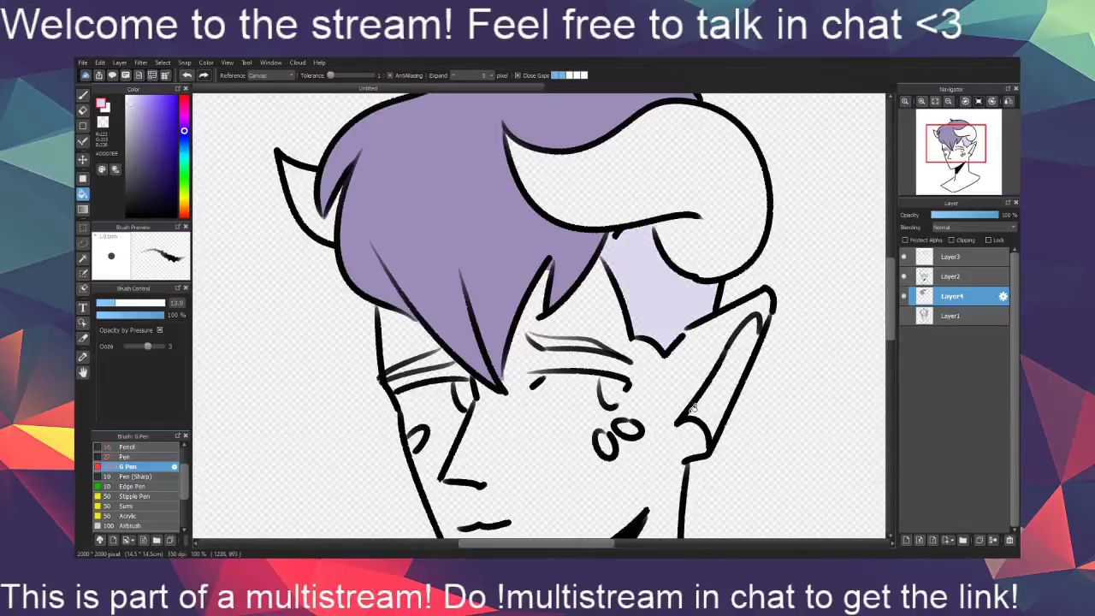
Fill the three oval marks on the cheeks with light blue
left_click_drag(658, 432, 642, 337)
left_click_drag(597, 486, 604, 524)
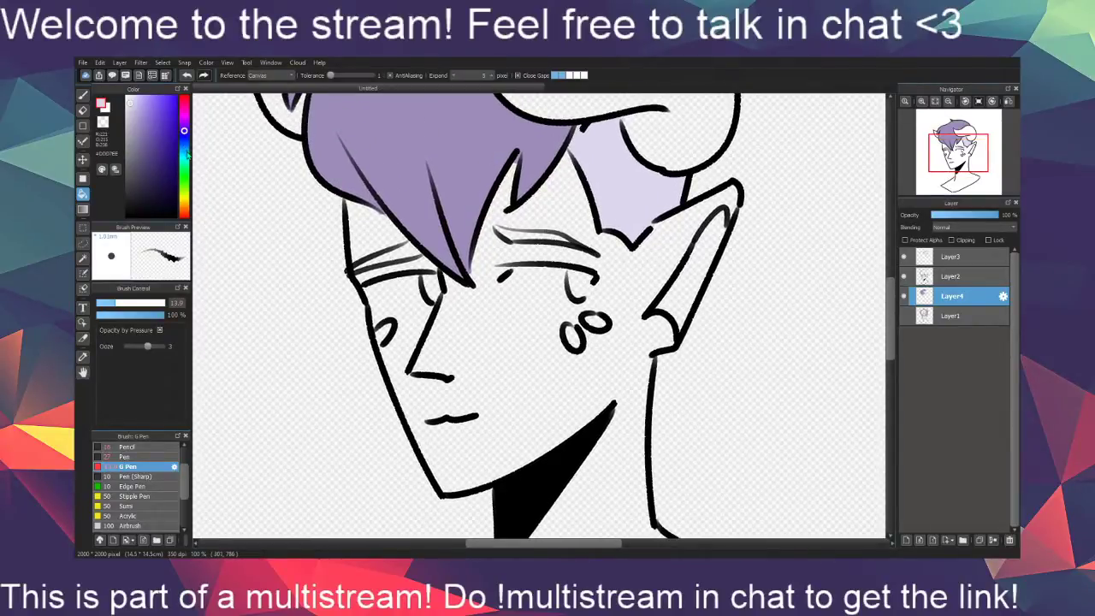
left_click(186, 152)
left_click(142, 100)
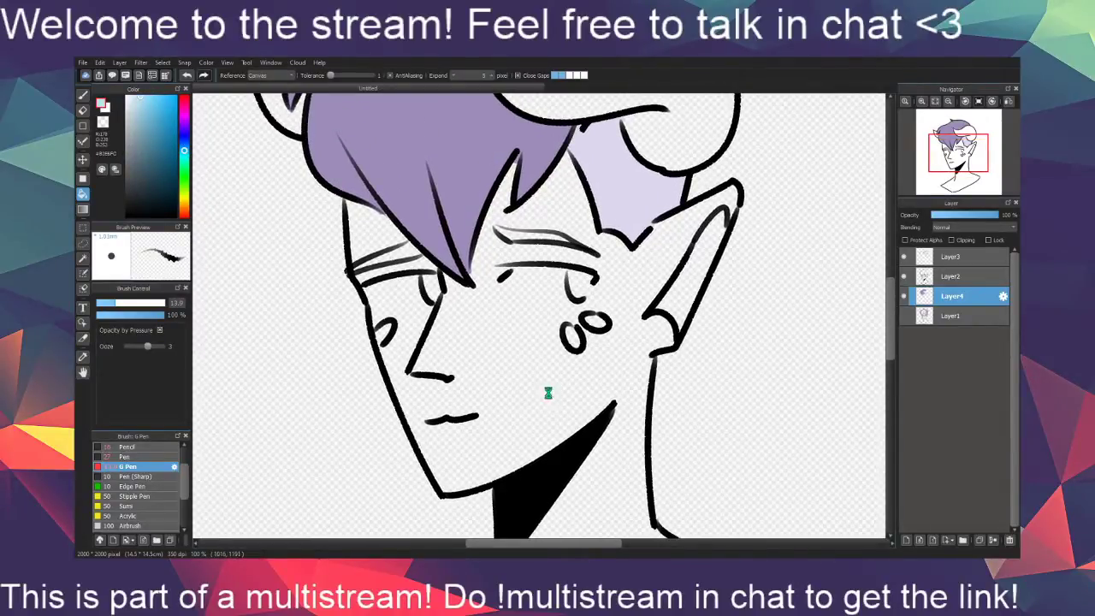
left_click(650, 430)
key("ctrl+z")
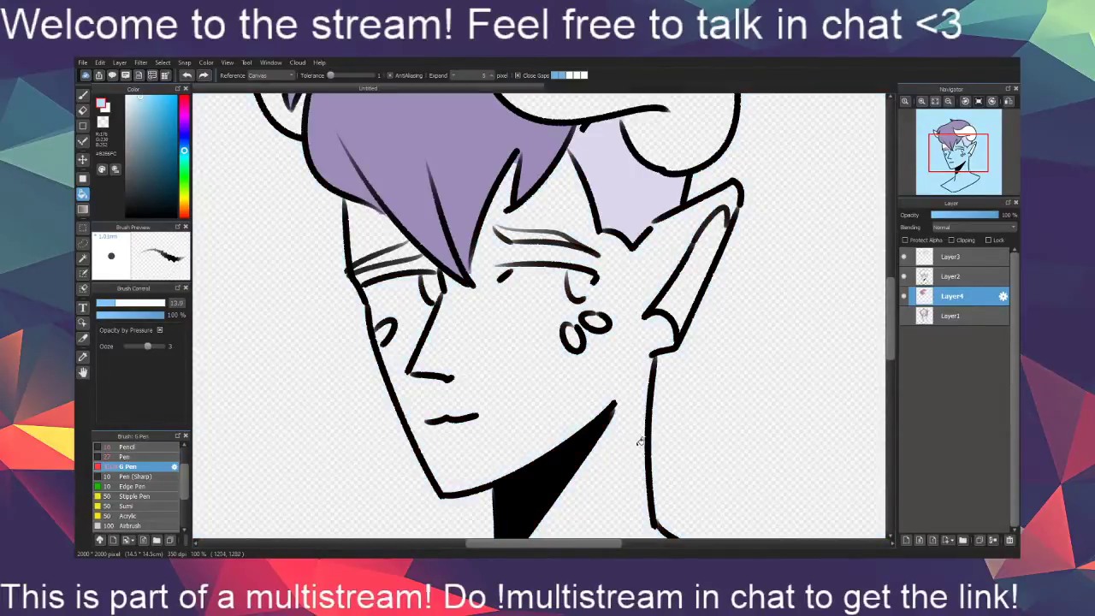
left_click_drag(607, 463, 559, 396)
left_click(527, 269)
left_click(549, 254)
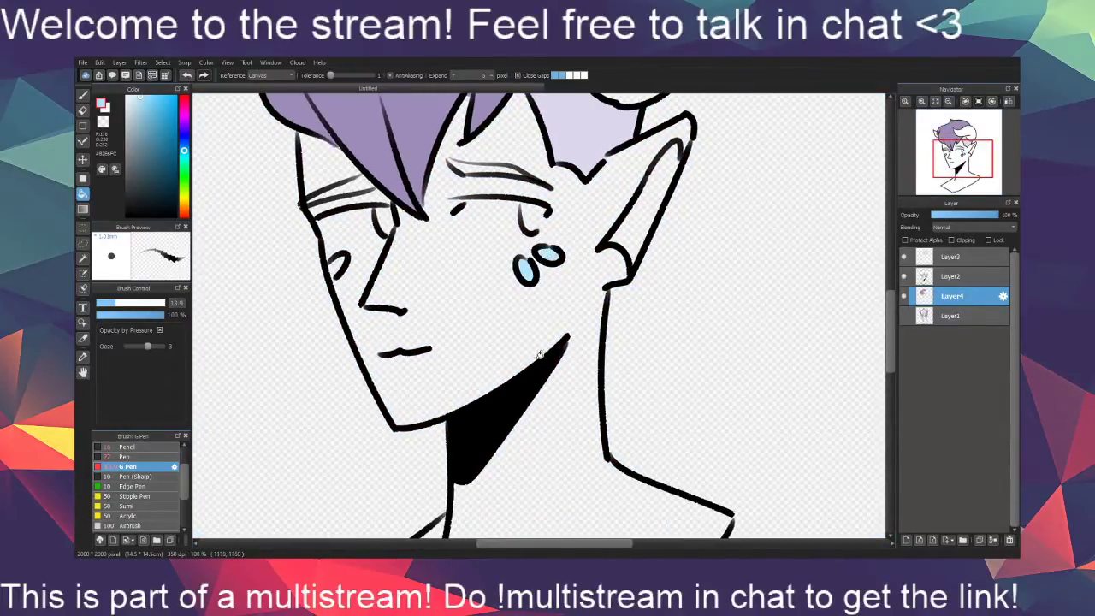
left_click(337, 266)
Choose a pale peach skin tone and brush over the gap at the lower tip of the chest outline
left_click(184, 210)
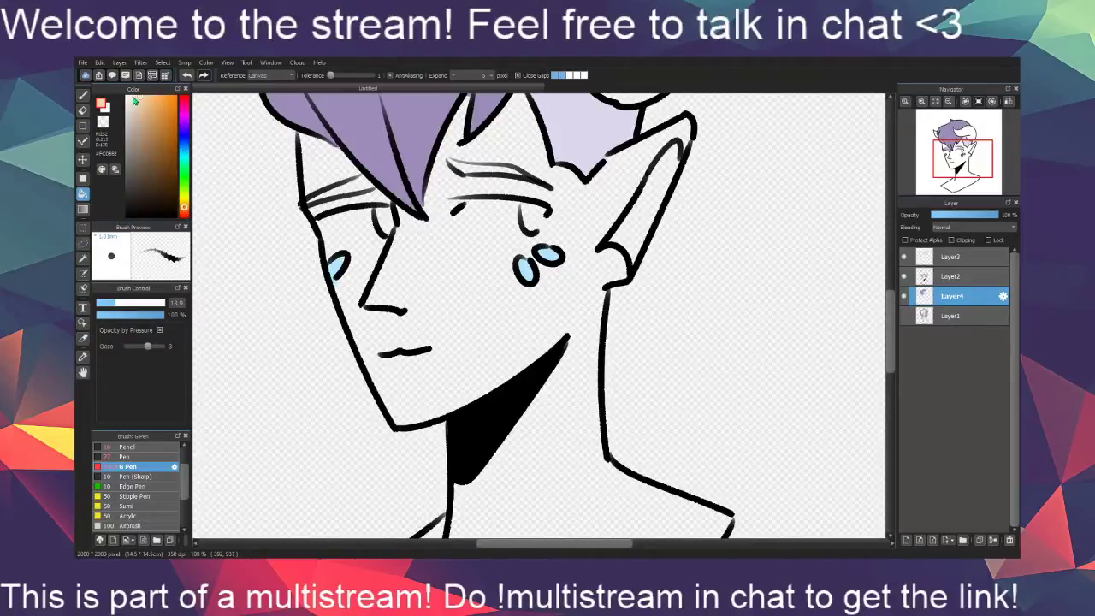
left_click_drag(601, 387, 566, 314)
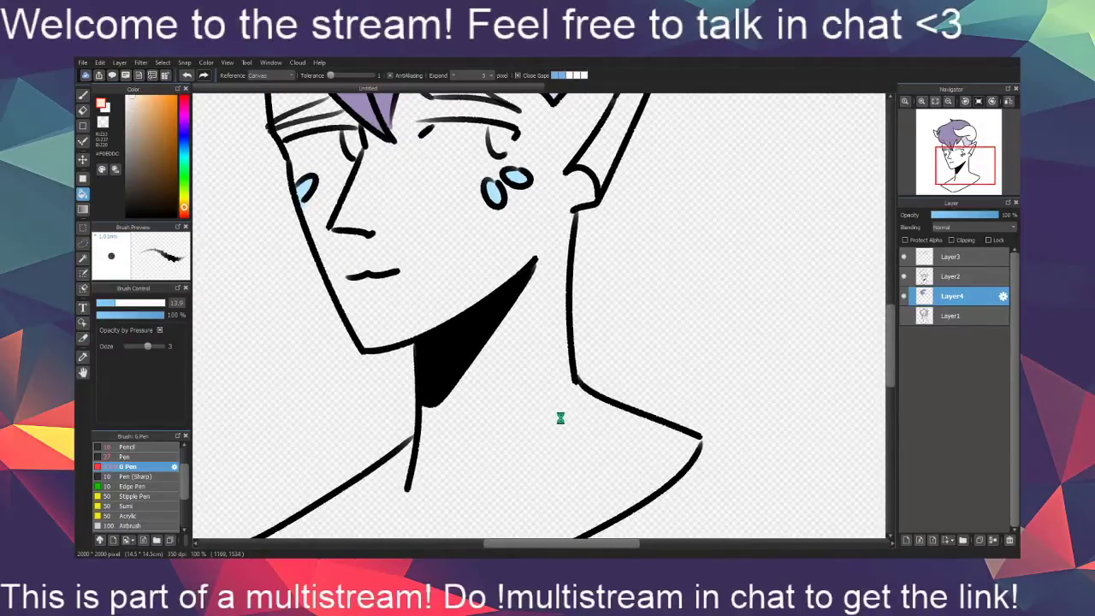
key("ctrl+z")
left_click_drag(542, 357, 568, 494)
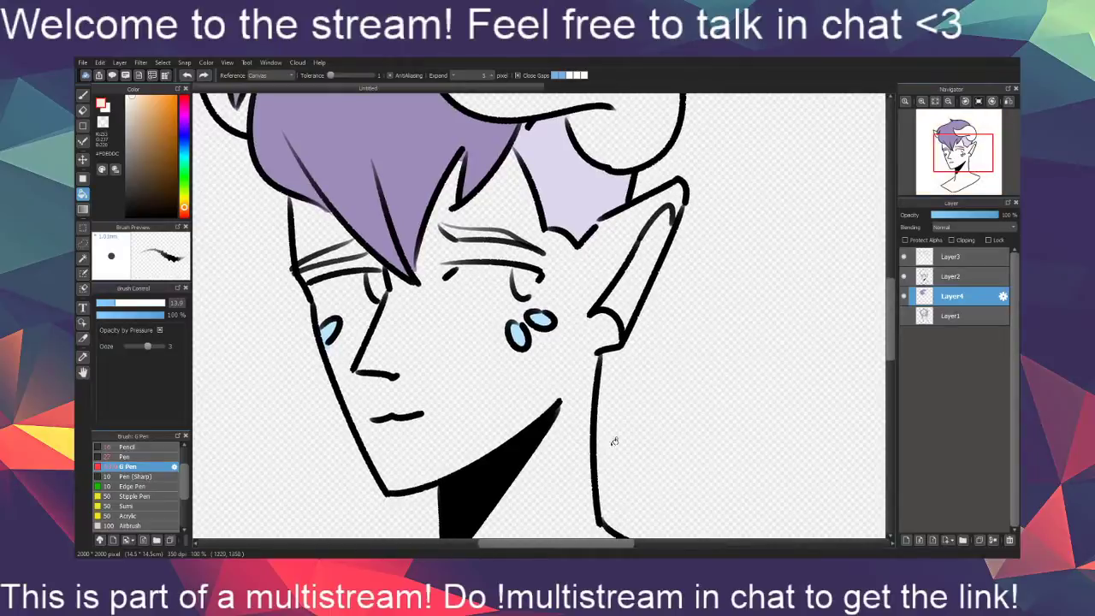
key("b")
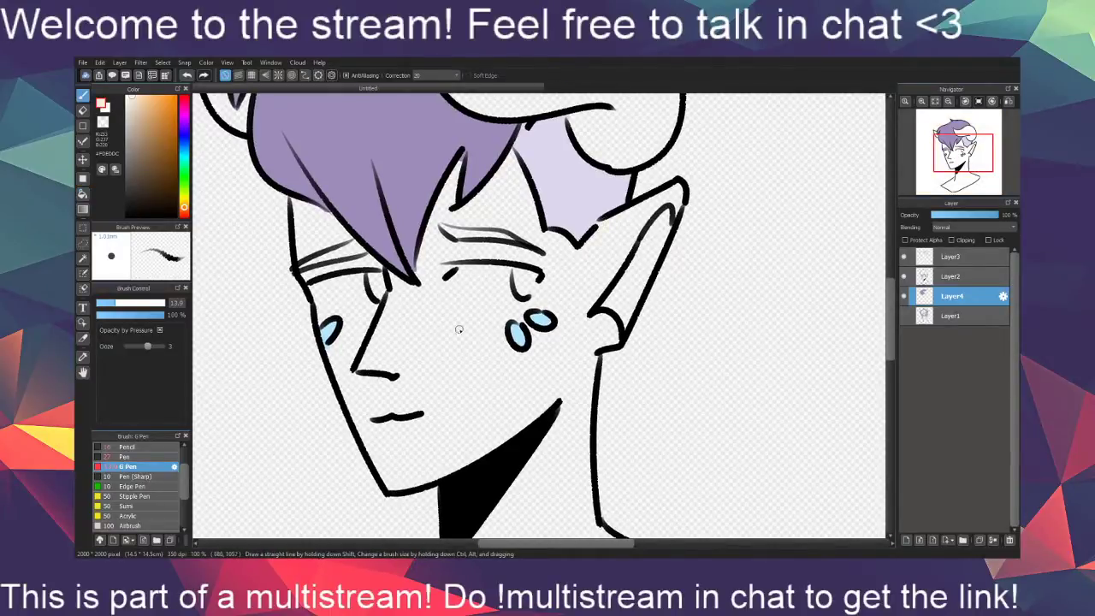
mouse_move(516, 407)
left_mouse_down()
mouse_move(505, 453)
mouse_move(513, 411)
mouse_move(584, 278)
mouse_move(575, 205)
left_mouse_up()
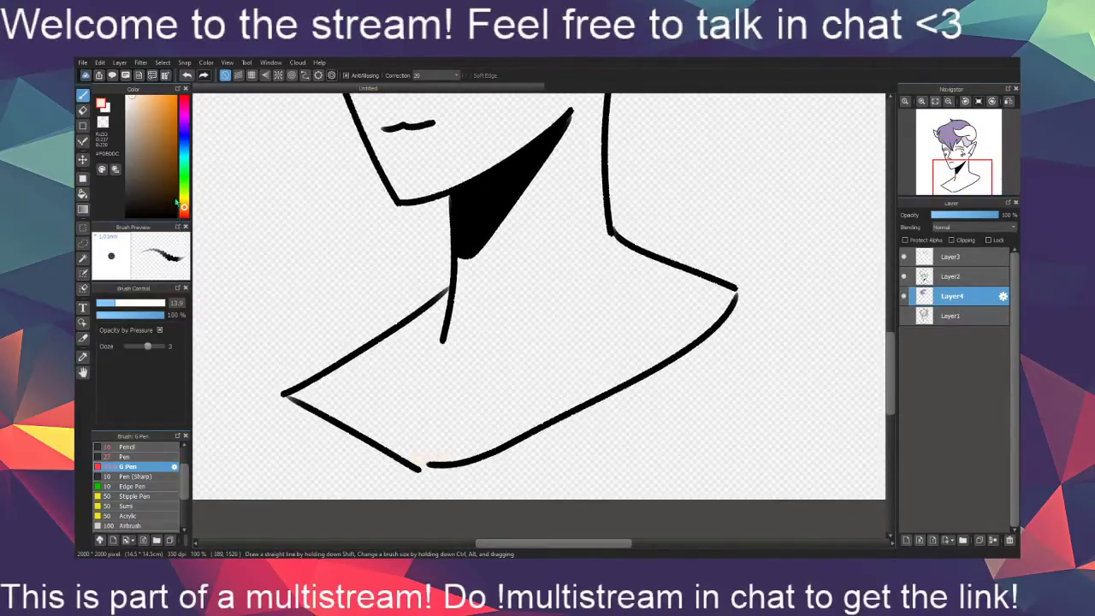
Fill the neck, shoulders, face, forehead and outer ear with the pale peach skin tone
left_click(83, 194)
left_click(571, 353)
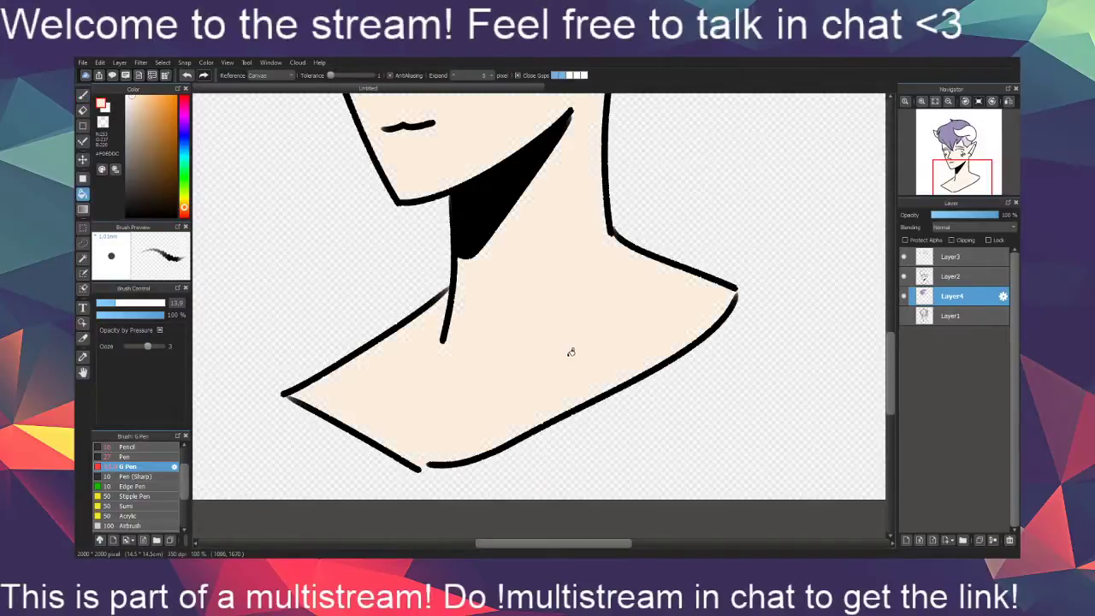
scroll(565, 353, "up", 7)
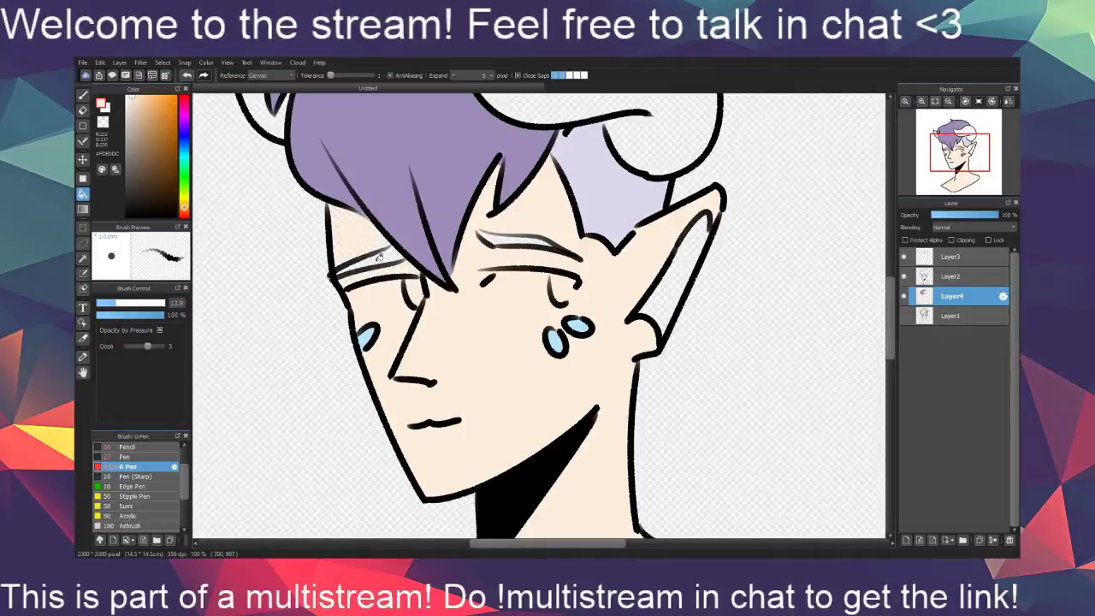
Sample the muted purple from the hair and fill both eyebrows with it
left_click_drag(538, 394, 552, 476)
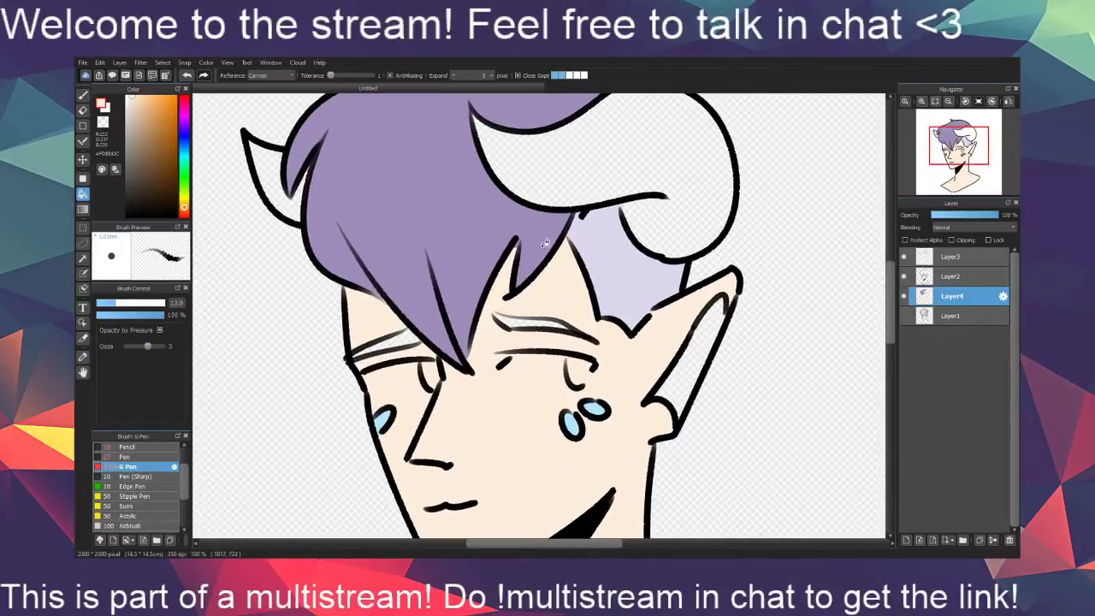
right_click(544, 243)
left_click(522, 321)
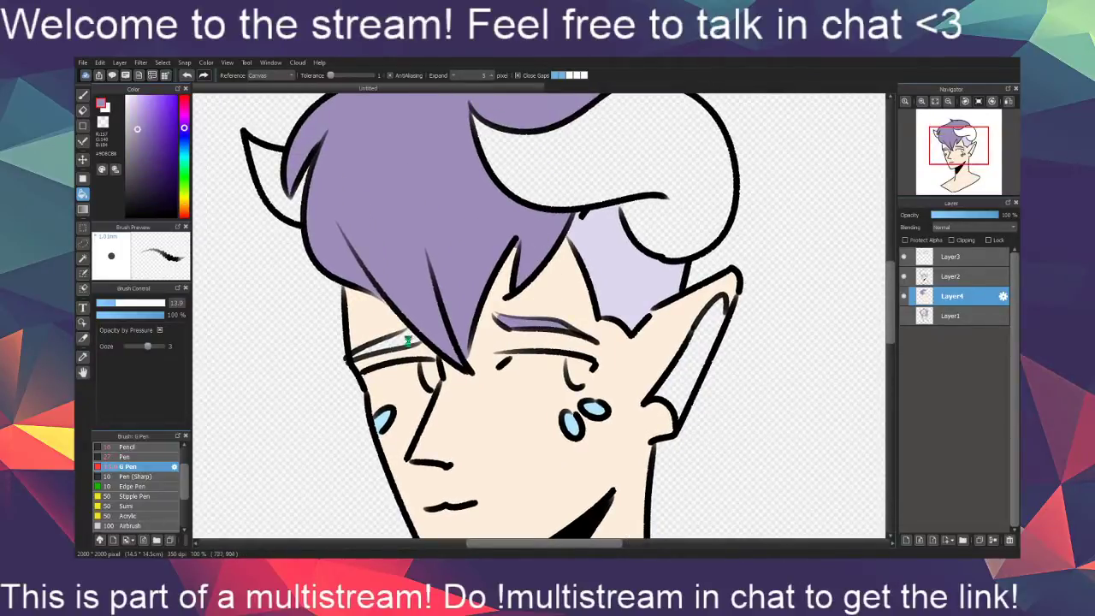
scroll(606, 394, "down", 2)
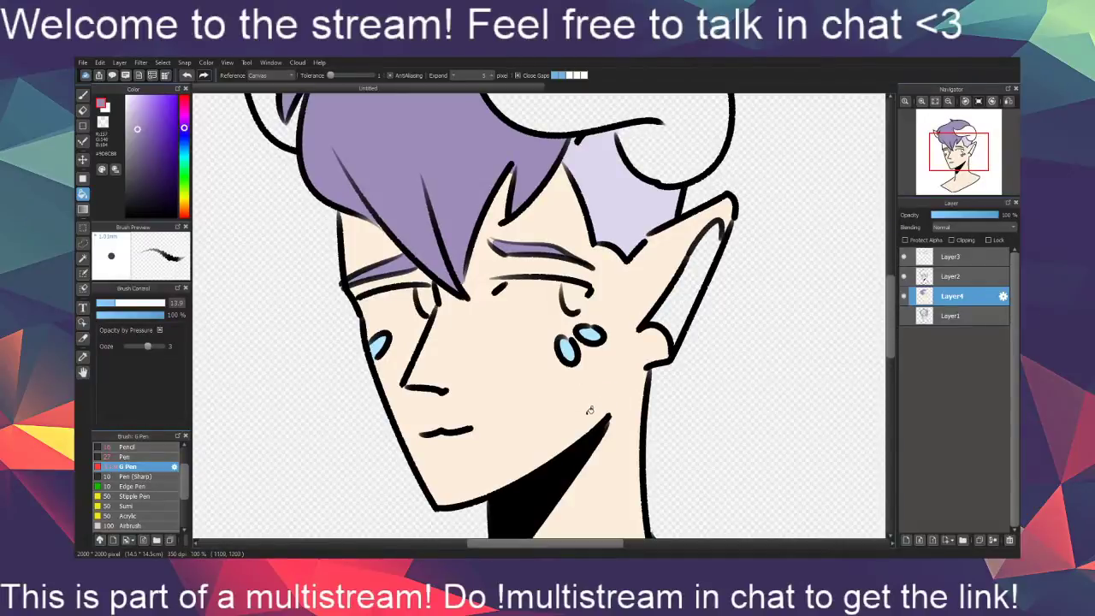
Switch to white and brush a curved stroke along the lower edge of the near eye
key("b")
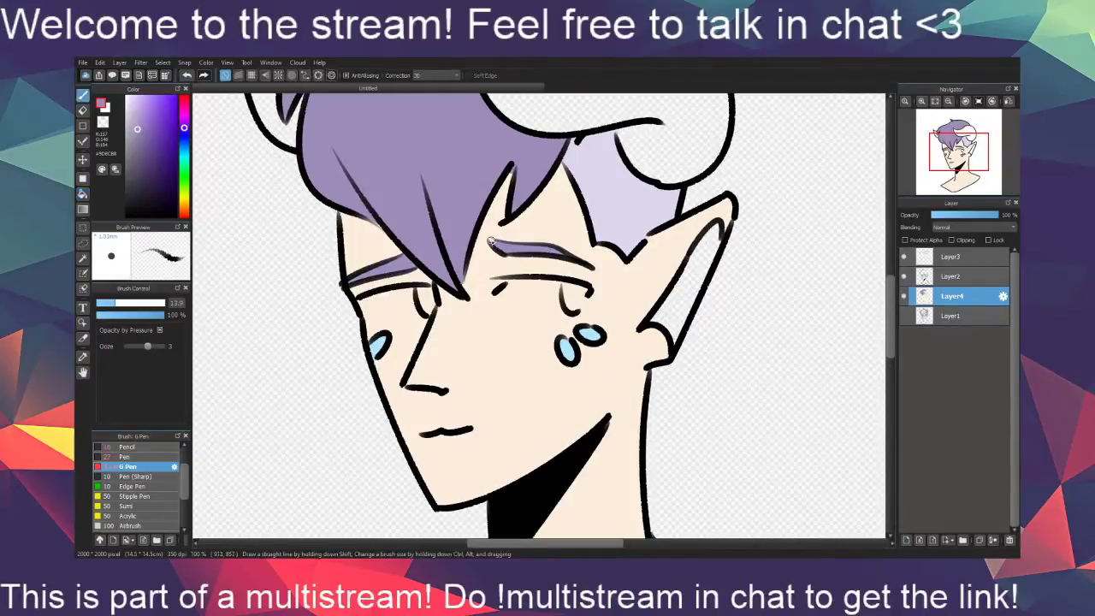
left_click(105, 108)
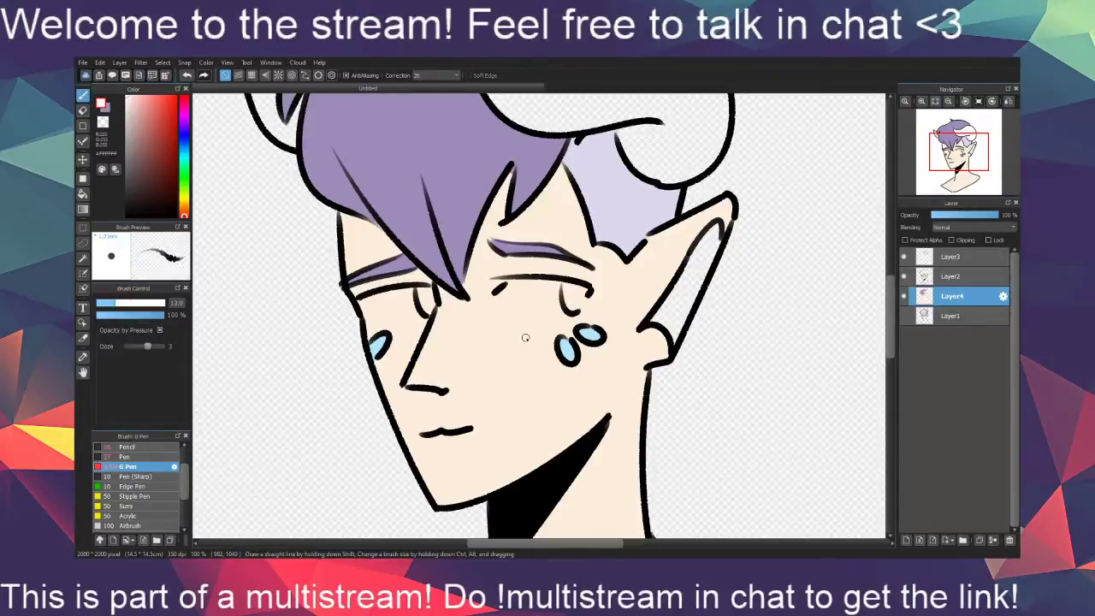
scroll(525, 338, "up", 1)
left_click_drag(501, 282, 572, 294)
key("ctrl+z")
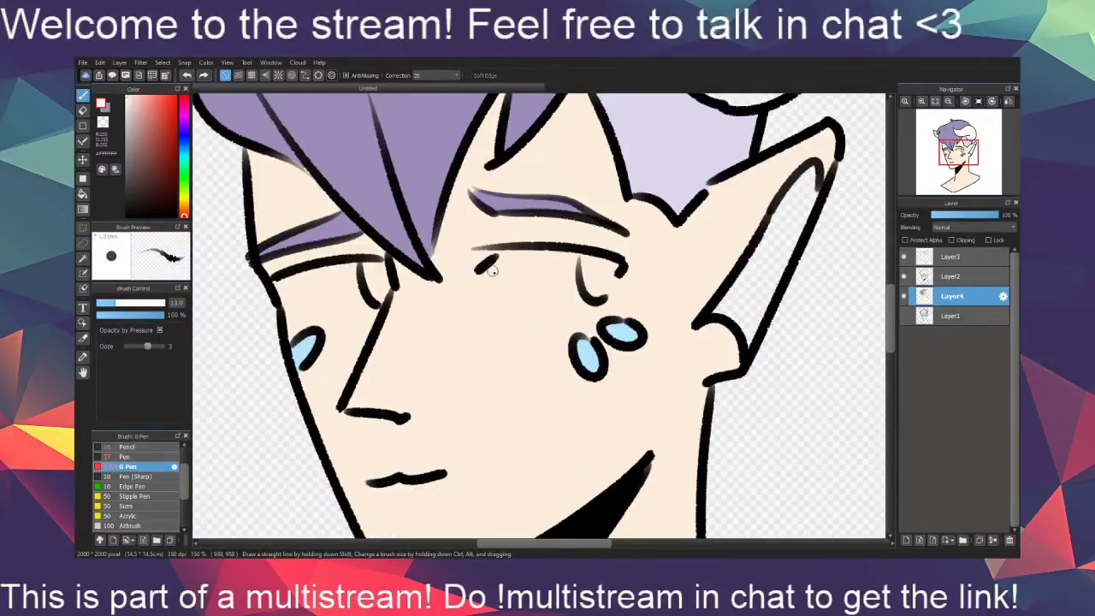
left_click_drag(494, 272, 566, 295)
key("ctrl+z")
left_click_drag(496, 278, 575, 300)
Brush a matching white curve along the lower edge of the far eye
left_click_drag(285, 303, 376, 304)
key("ctrl+z")
left_click_drag(283, 304, 366, 306)
key("ctrl+z")
left_click_drag(284, 299, 372, 305)
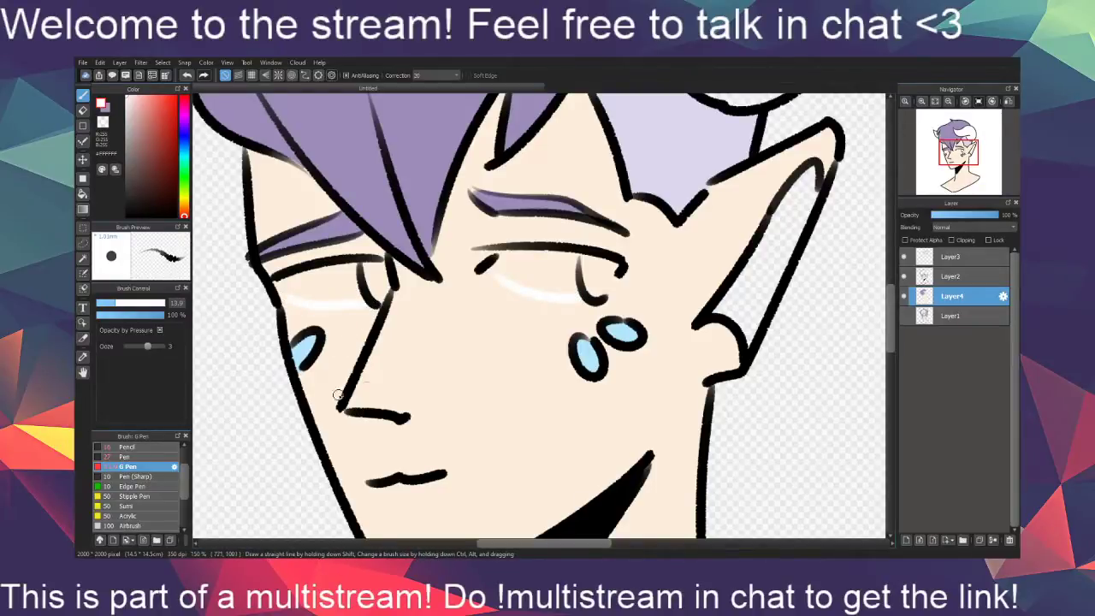
Brush the remaining white edges at the near eye's outer corner and under both upper eyelids
left_click_drag(408, 406, 395, 432)
left_click_drag(605, 293, 588, 323)
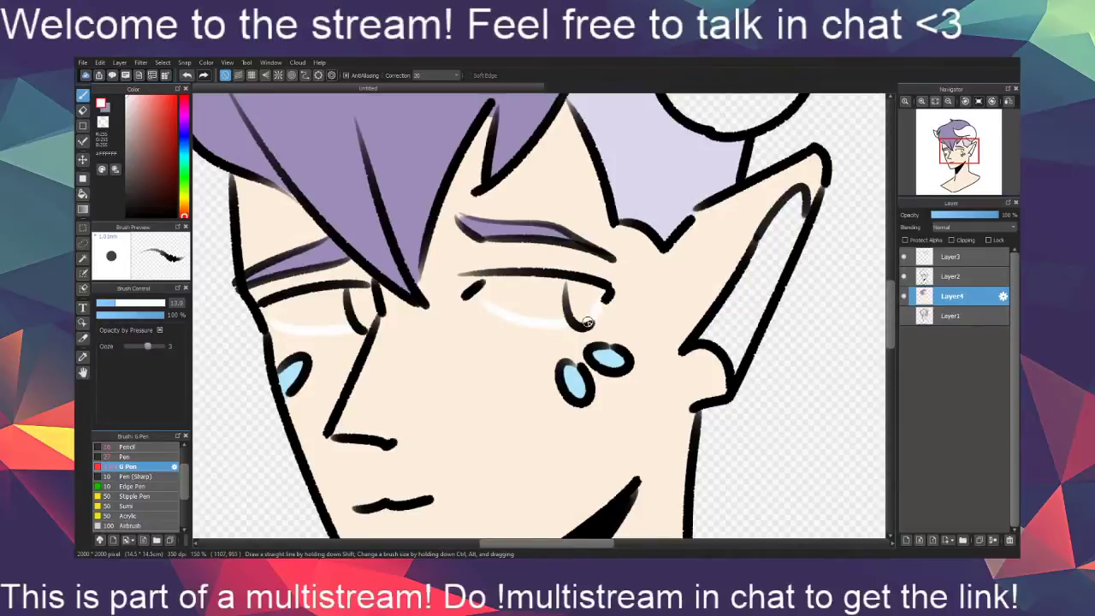
mouse_move(480, 296)
left_mouse_down()
mouse_move(492, 282)
mouse_move(546, 280)
left_mouse_up()
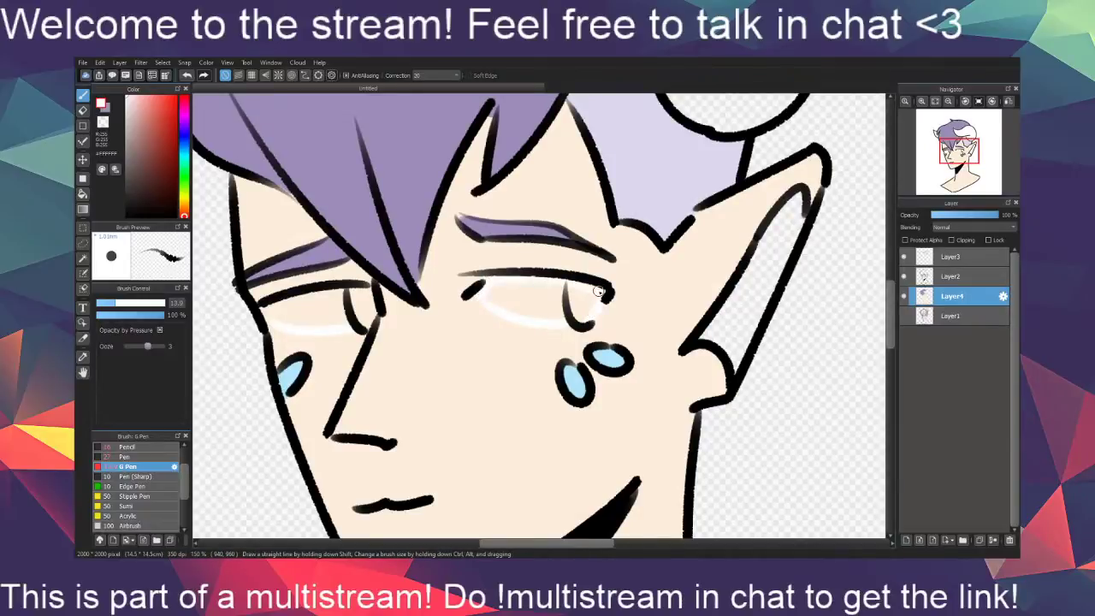
mouse_move(267, 308)
left_mouse_down()
mouse_move(336, 292)
mouse_move(373, 308)
mouse_move(363, 325)
left_mouse_up()
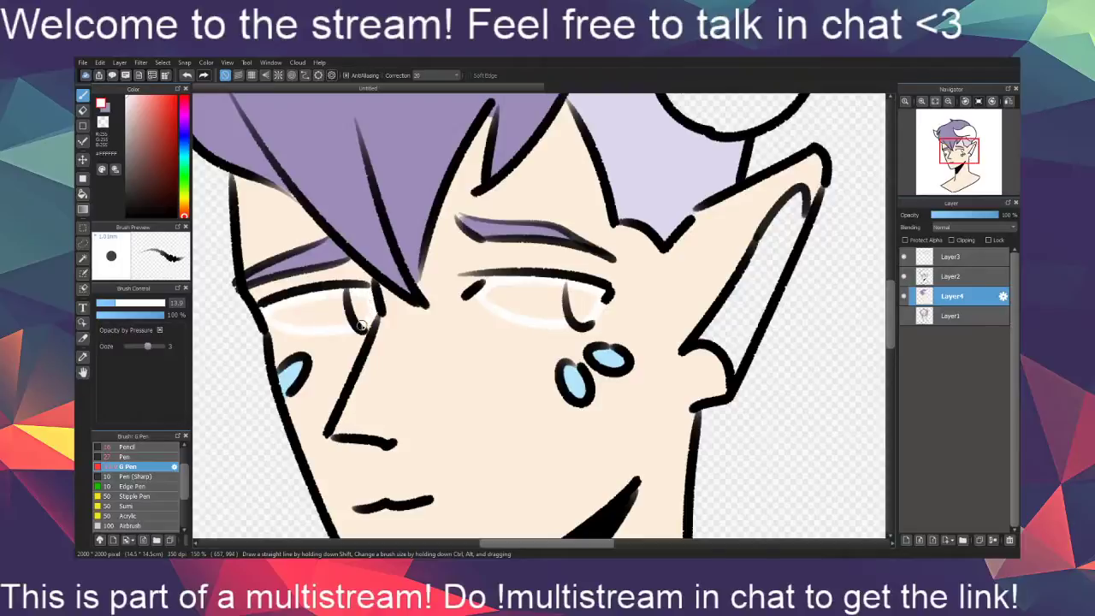
Fill the far and near eyes with white, setting the fill reference to Canvas for the near eye
left_click(83, 193)
left_click(310, 311)
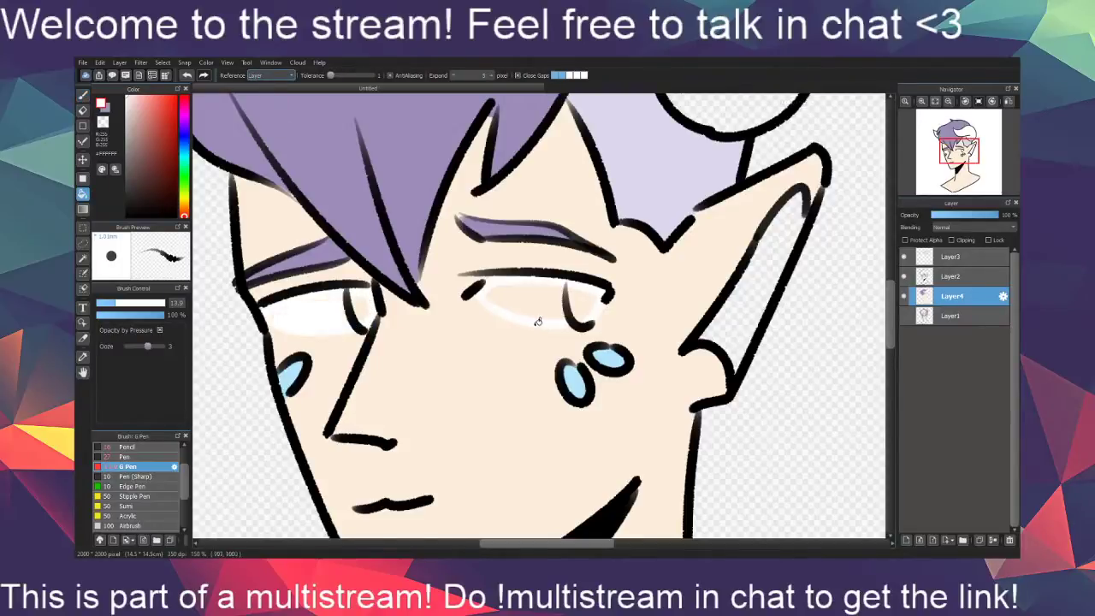
left_click(443, 320)
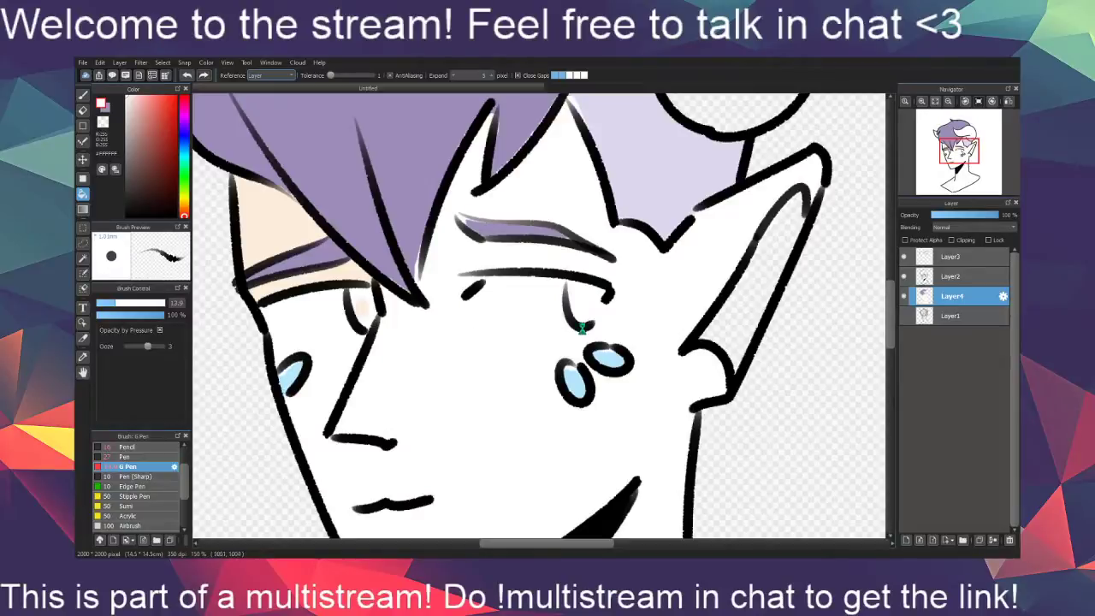
key("ctrl+z")
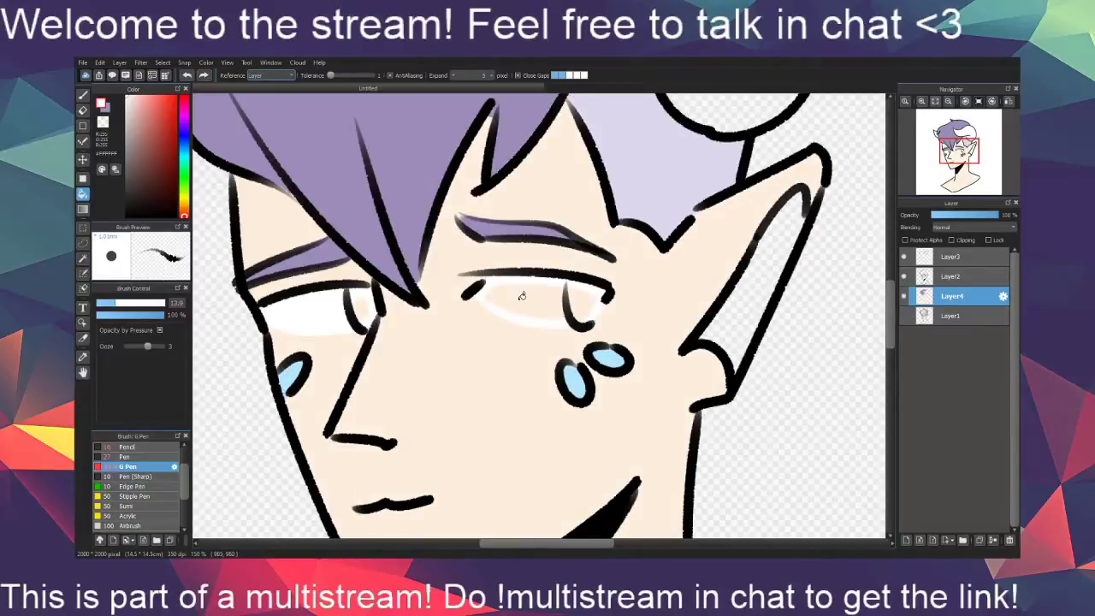
left_click(282, 76)
left_click(278, 91)
Sample the pale peach skin tone and fill the inner ear with it
scroll(552, 296, "down", 2)
scroll(689, 416, "down", 1)
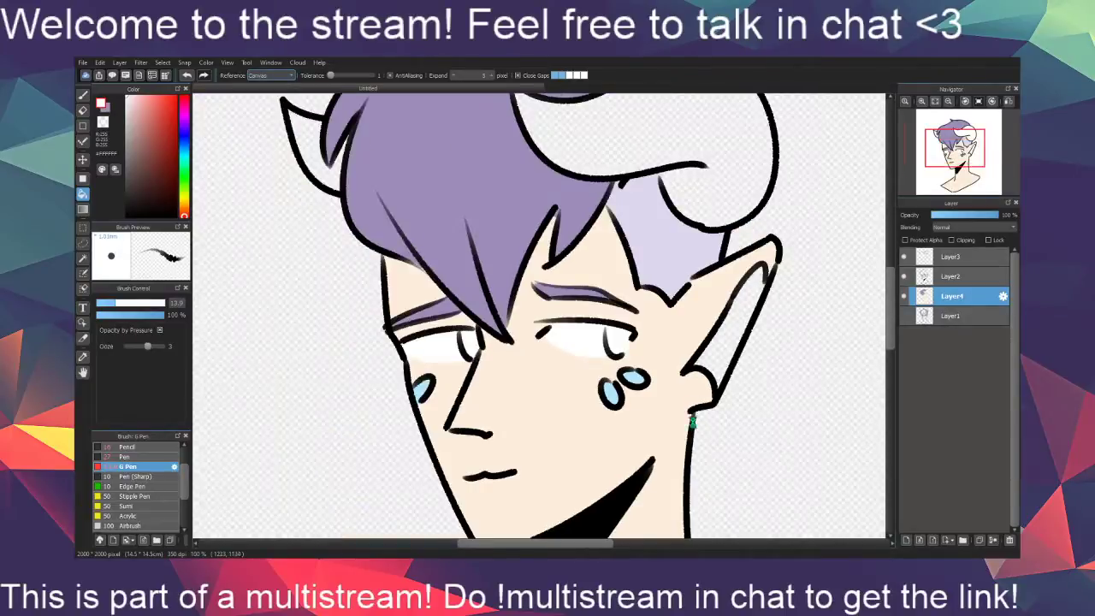
scroll(695, 421, "down", 1)
scroll(684, 368, "down", 1)
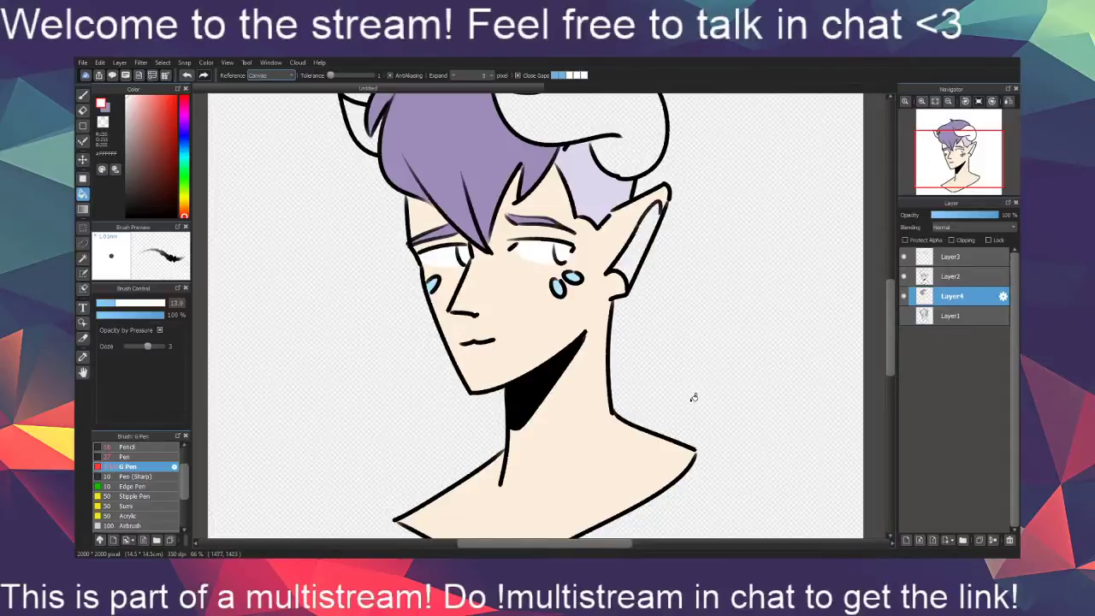
left_click_drag(673, 403, 646, 469)
right_click(568, 374)
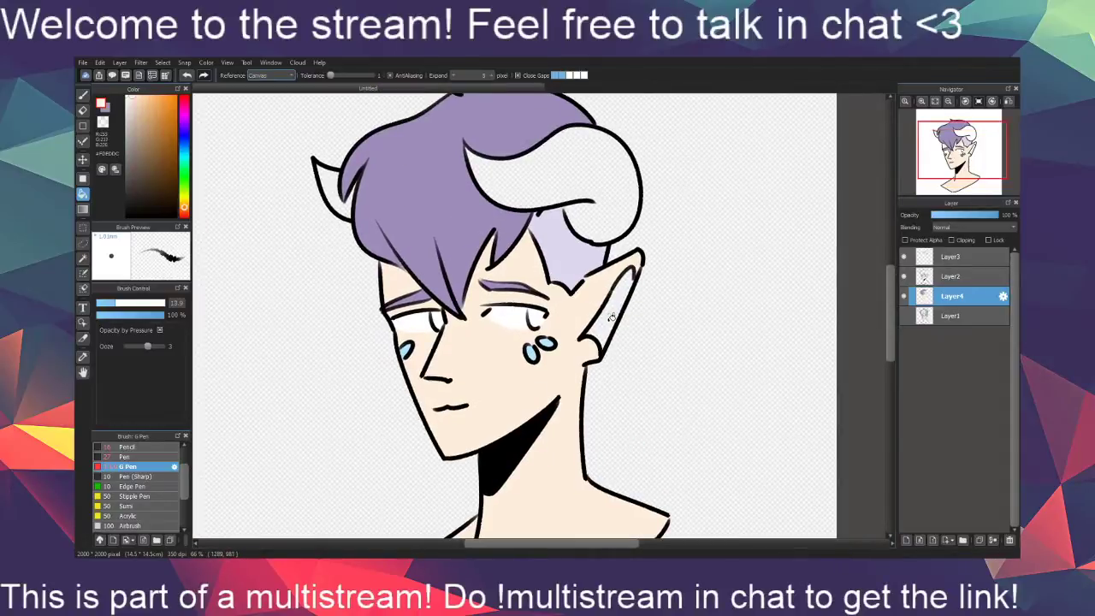
scroll(631, 465, "up", 3)
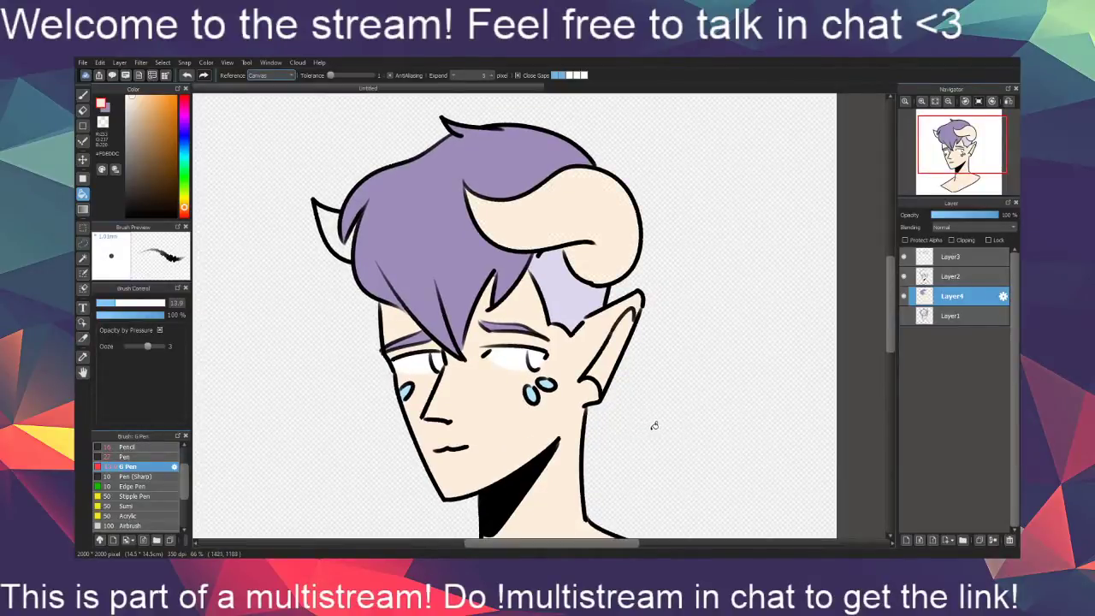
Undo the horn's peach fill and fill the horns with a warm off-white
key("ctrl+z")
left_click(133, 101)
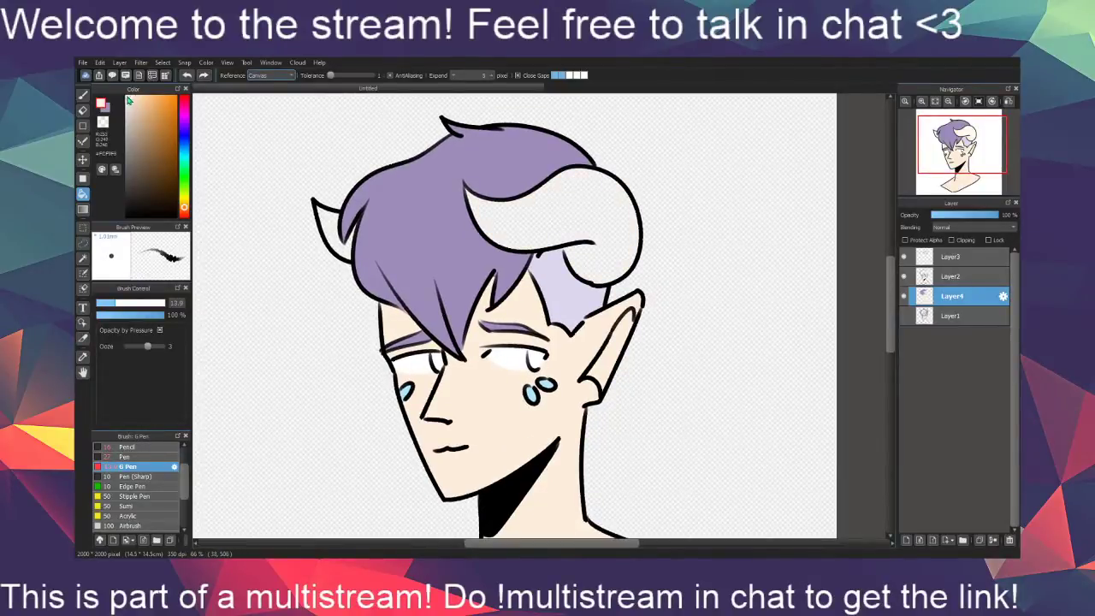
left_click(613, 244)
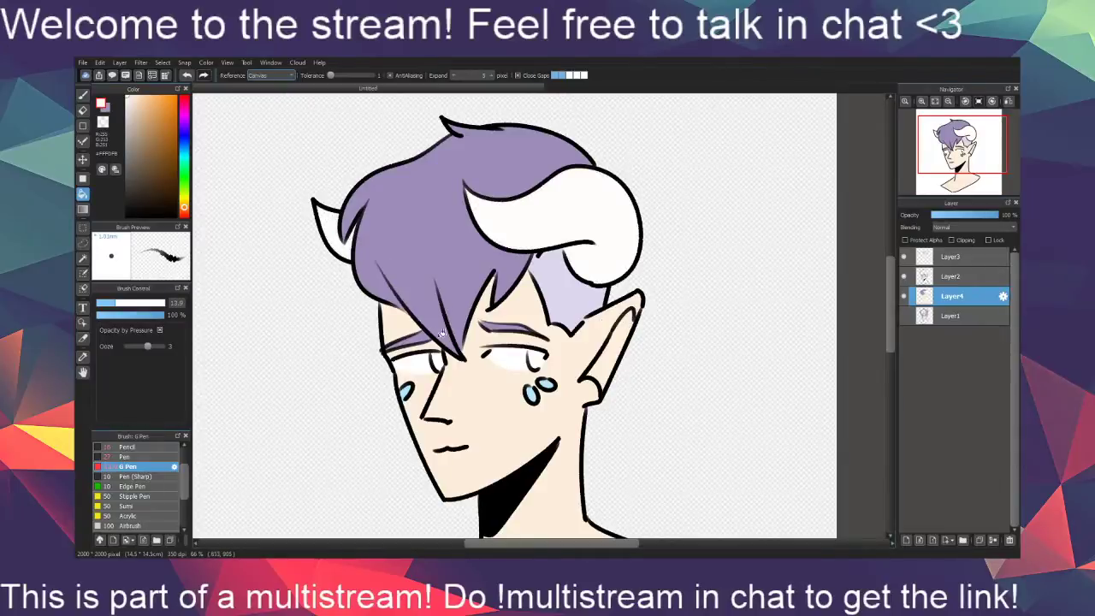
Sample the muted purple and touch up the inner end of the near eyebrow with the G Pen
scroll(334, 235, "up", 2)
scroll(338, 257, "up", 2)
key("b")
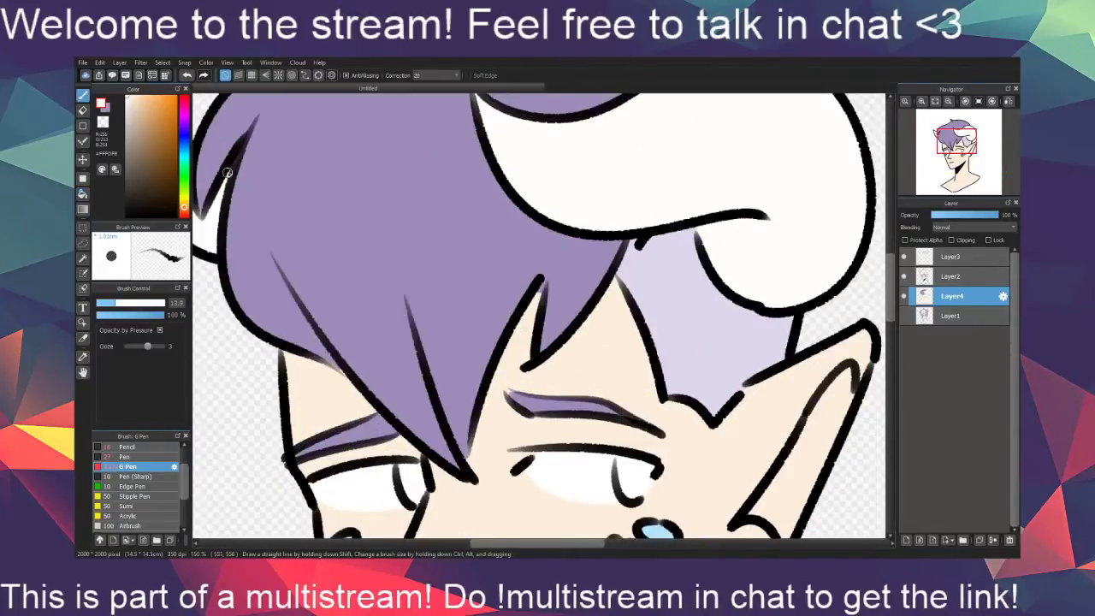
scroll(514, 359, "down", 3)
scroll(532, 318, "up", 2)
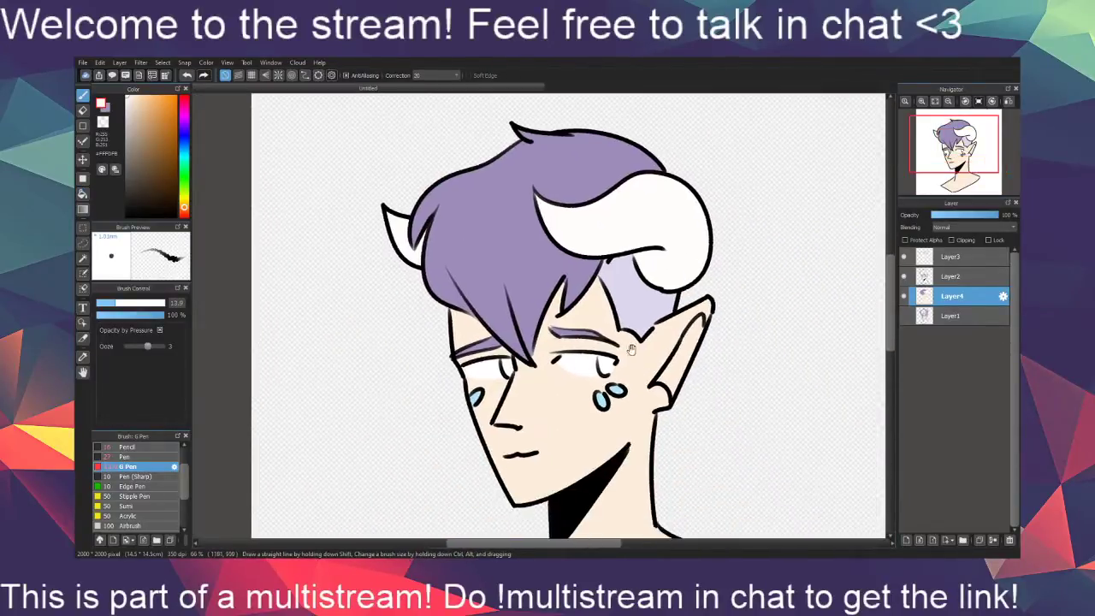
scroll(532, 317, "up", 1)
right_click(566, 343)
left_click_drag(547, 332, 560, 336)
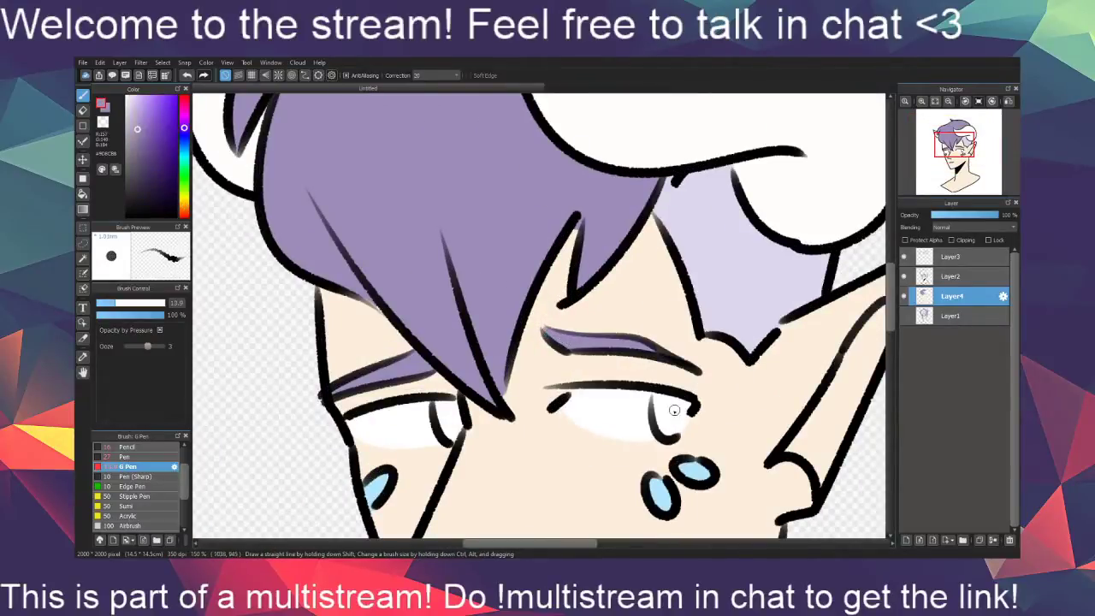
scroll(697, 423, "down", 2)
left_click_drag(747, 508, 609, 308)
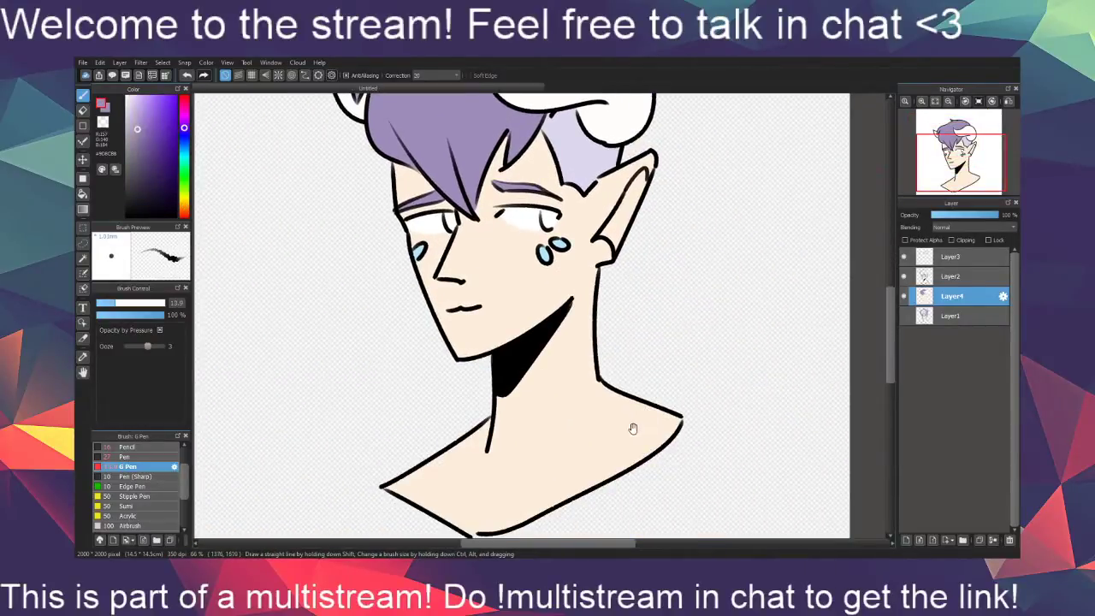
left_click_drag(631, 412, 610, 472)
left_click_drag(653, 416, 641, 301)
scroll(650, 509, "up", 2)
scroll(611, 451, "down", 2)
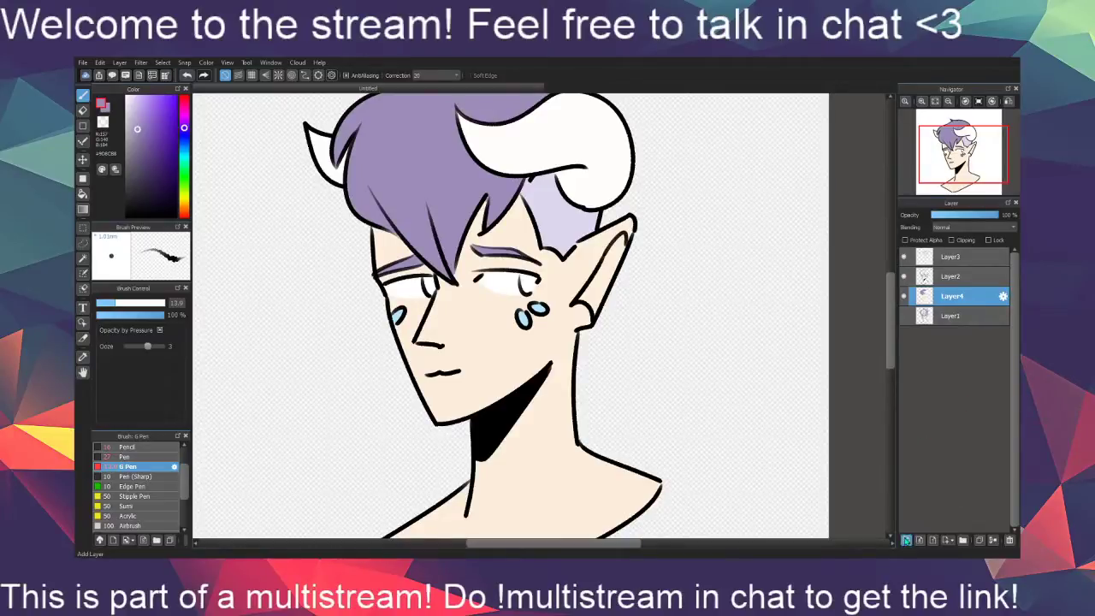
Add a layer above the flat colours, set its blending to Multiply and clip it to them
left_click(906, 540)
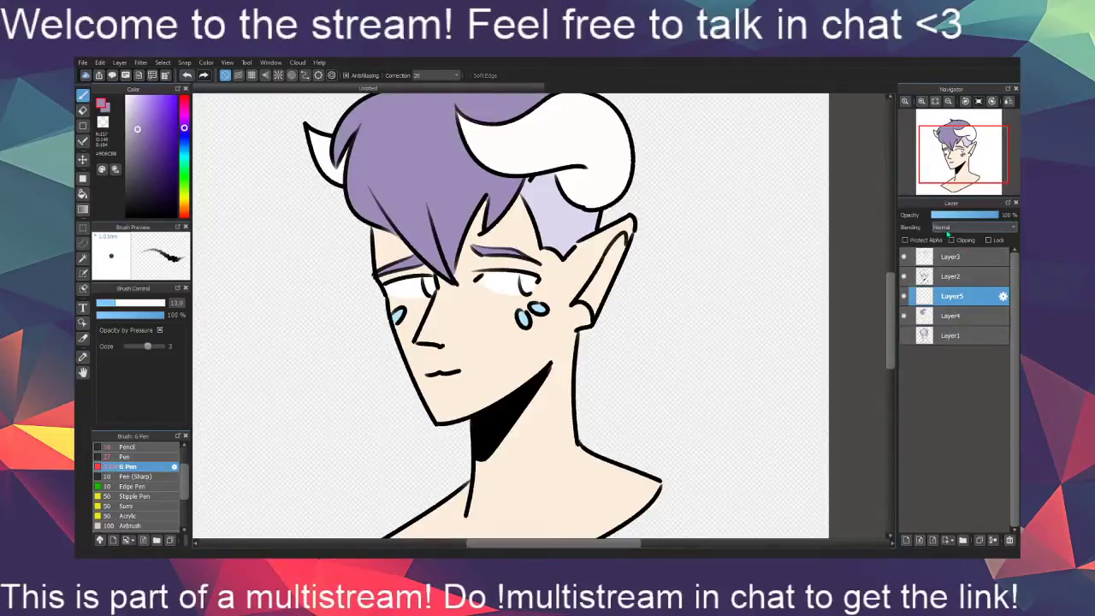
left_click(957, 245)
scroll(654, 308, "up", 1)
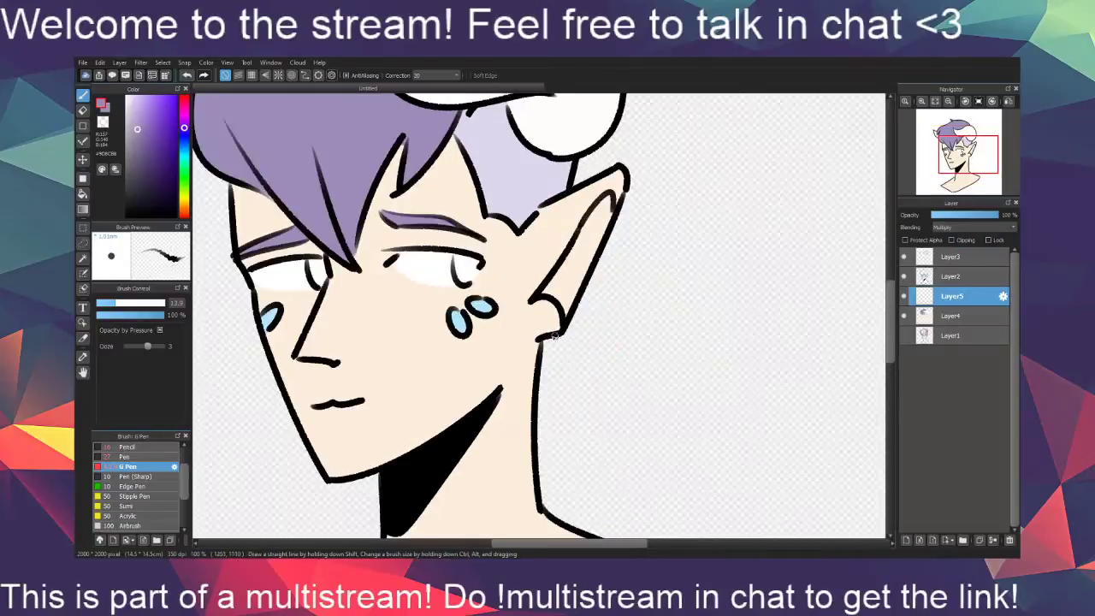
left_click(953, 241)
Outline purple shadow shapes on the front hair lock and across the hair beneath the large horn
scroll(438, 291, "up", 1)
mouse_move(419, 288)
left_mouse_down()
mouse_move(502, 415)
mouse_move(494, 359)
mouse_move(511, 420)
left_mouse_up()
mouse_move(415, 417)
left_mouse_down()
mouse_move(412, 298)
mouse_move(494, 226)
mouse_move(493, 243)
left_mouse_up()
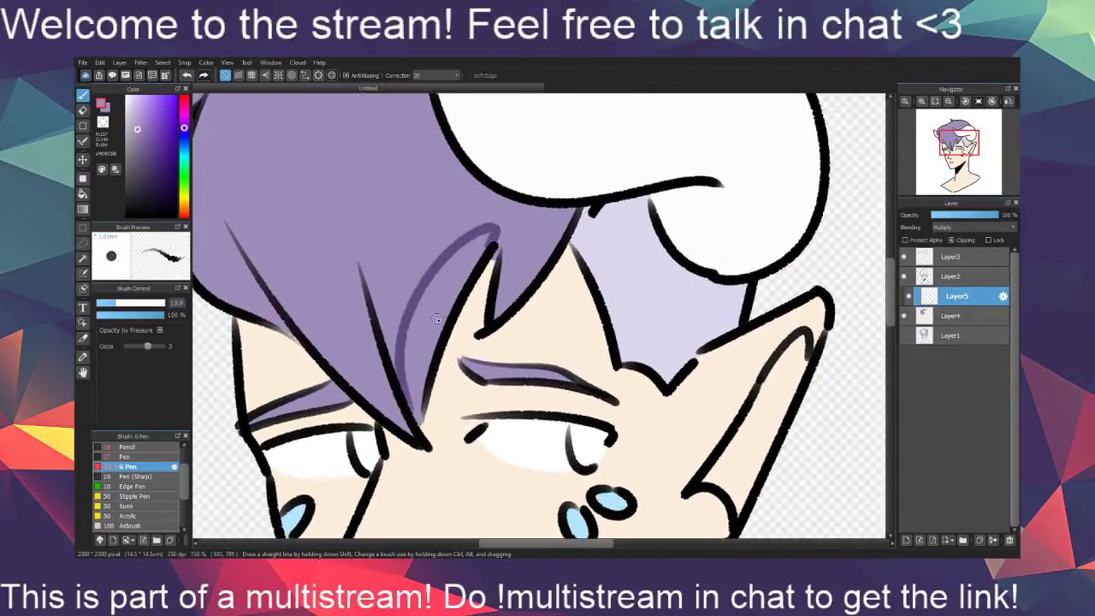
left_click_drag(513, 395, 496, 471)
mouse_move(464, 259)
left_mouse_down()
mouse_move(543, 317)
mouse_move(644, 315)
left_mouse_up()
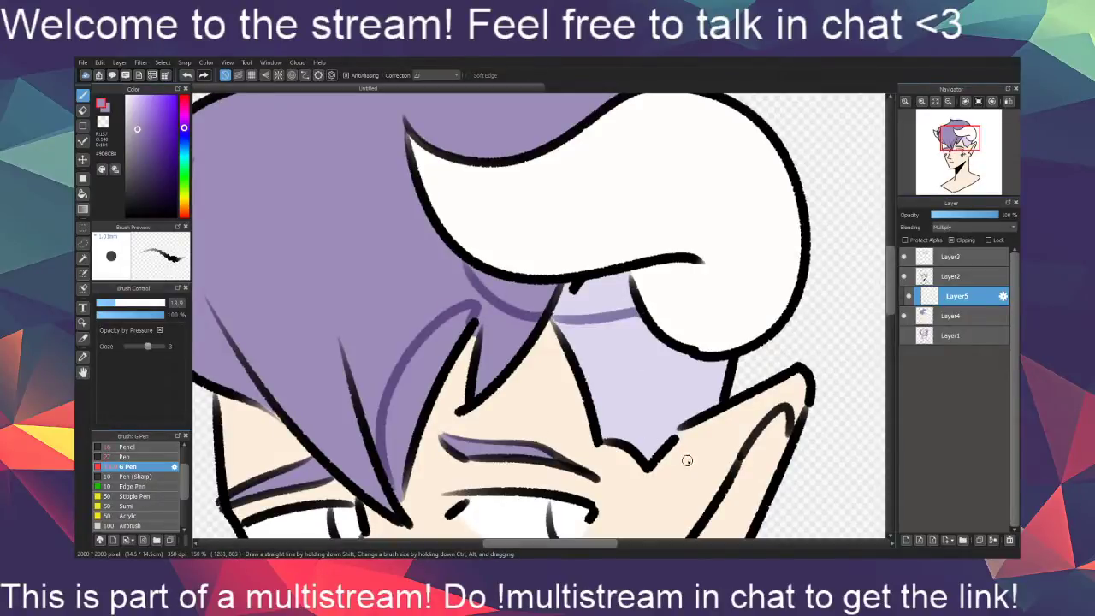
Brush solid purple shadows alongside the two fringe strand lines and on the small tuft by the far horn
left_click_drag(675, 461, 736, 406)
mouse_move(664, 355)
left_mouse_down()
mouse_move(648, 452)
mouse_move(709, 391)
left_mouse_up()
mouse_move(476, 310)
left_mouse_down()
mouse_move(529, 459)
mouse_move(548, 477)
left_mouse_up()
left_click_drag(475, 293, 497, 368)
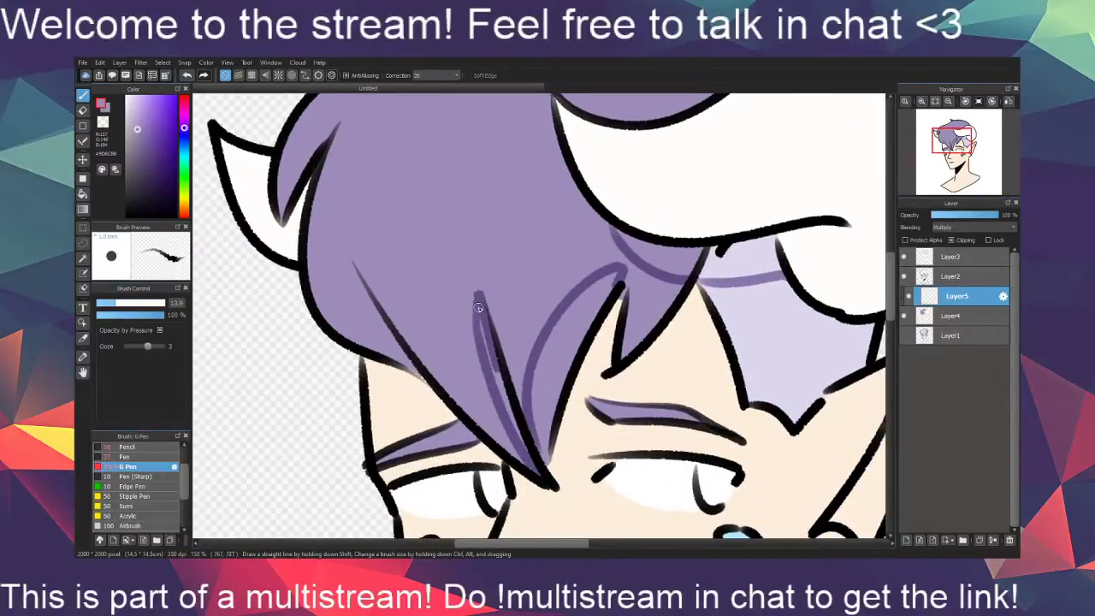
left_click_drag(479, 308, 528, 448)
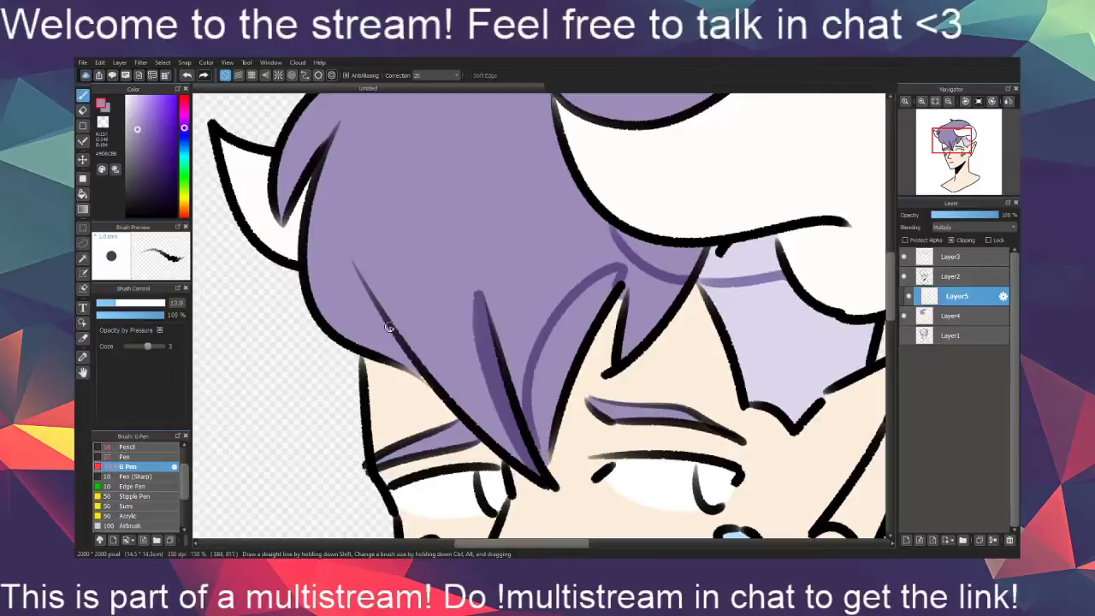
left_click_drag(350, 273, 411, 372)
mouse_move(347, 265)
left_mouse_down()
mouse_move(418, 374)
mouse_move(445, 524)
left_mouse_up()
mouse_move(331, 371)
left_mouse_down()
mouse_move(370, 289)
mouse_move(341, 352)
left_mouse_up()
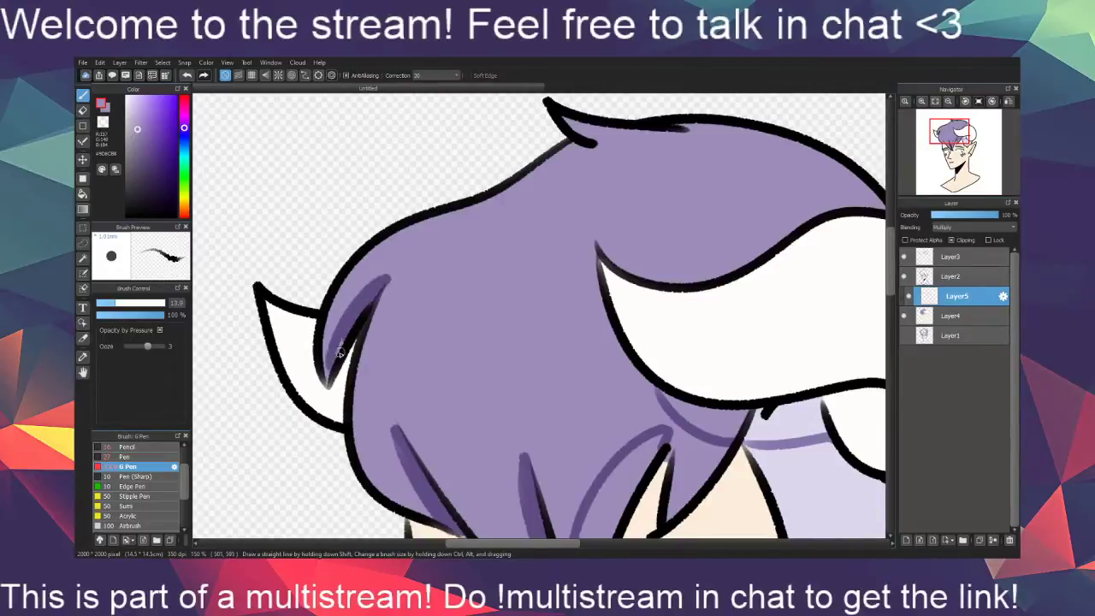
Fill the outlined shadows on the front lock and under the large horn with the purple
mouse_move(549, 470)
left_mouse_down()
mouse_move(500, 419)
mouse_move(548, 530)
mouse_move(541, 556)
mouse_move(574, 375)
mouse_move(591, 391)
left_mouse_up()
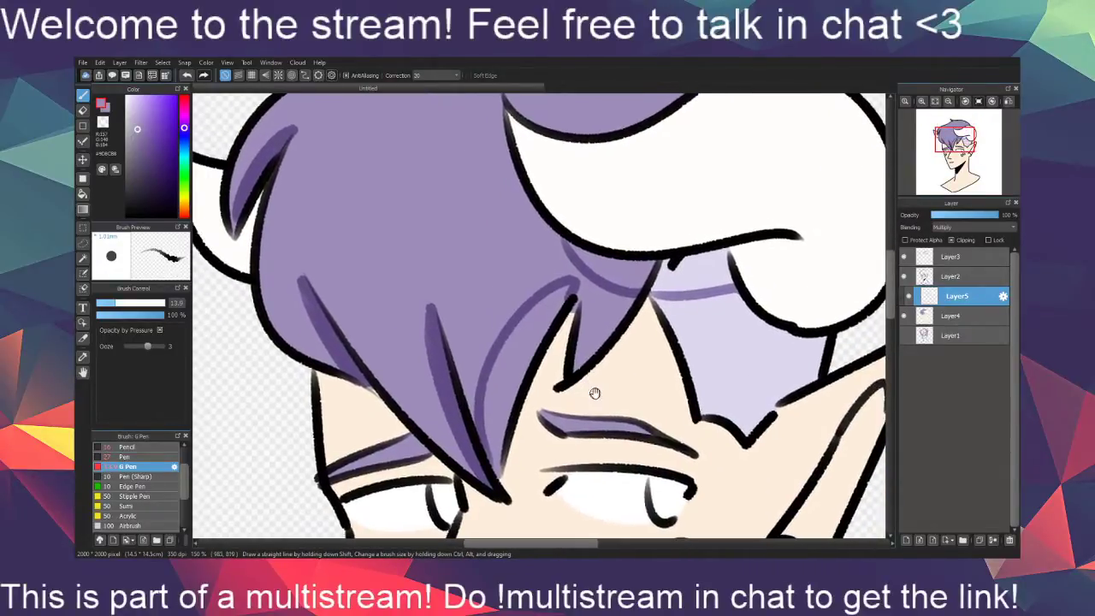
left_click(83, 193)
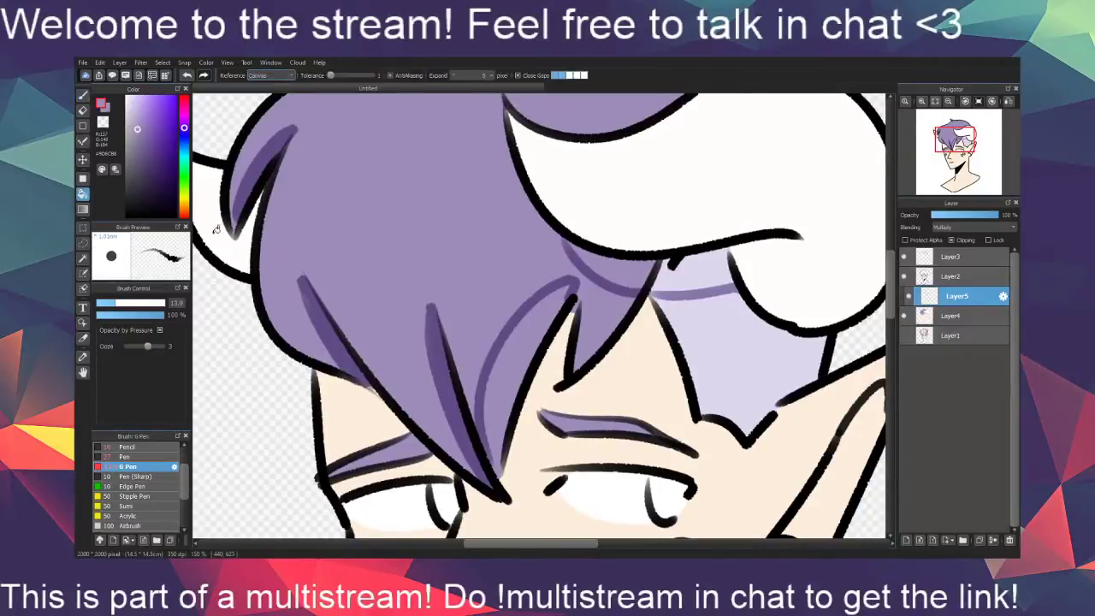
left_click(531, 334)
left_click(626, 268)
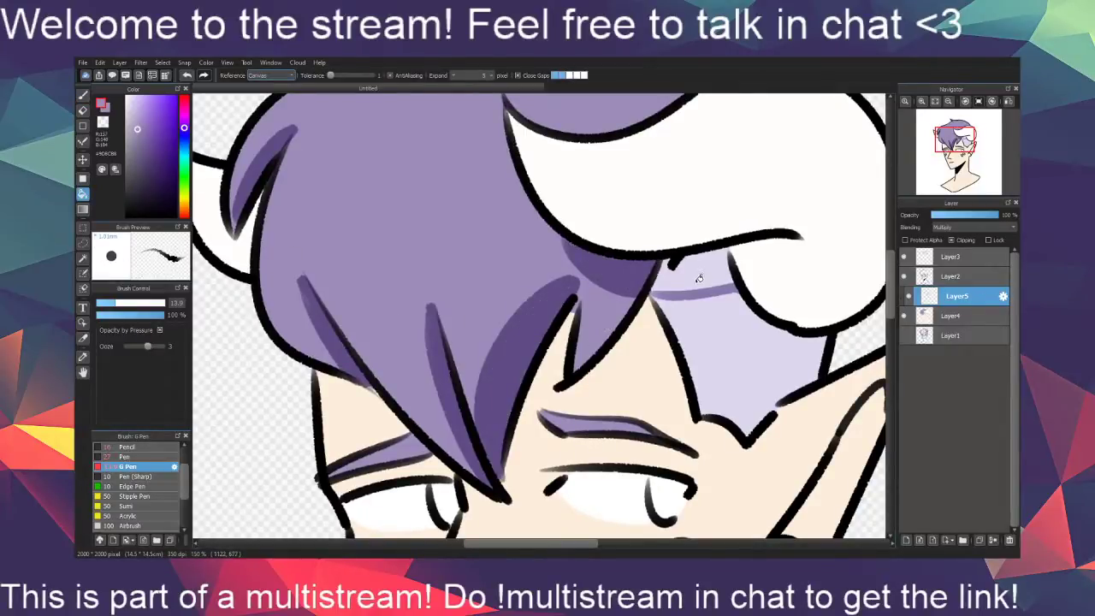
left_click(699, 278)
Outline and fill beige #D6C1A7 shadows along the large horn's underside and inside its curled tip
left_click_drag(724, 361, 628, 380)
right_click(703, 294)
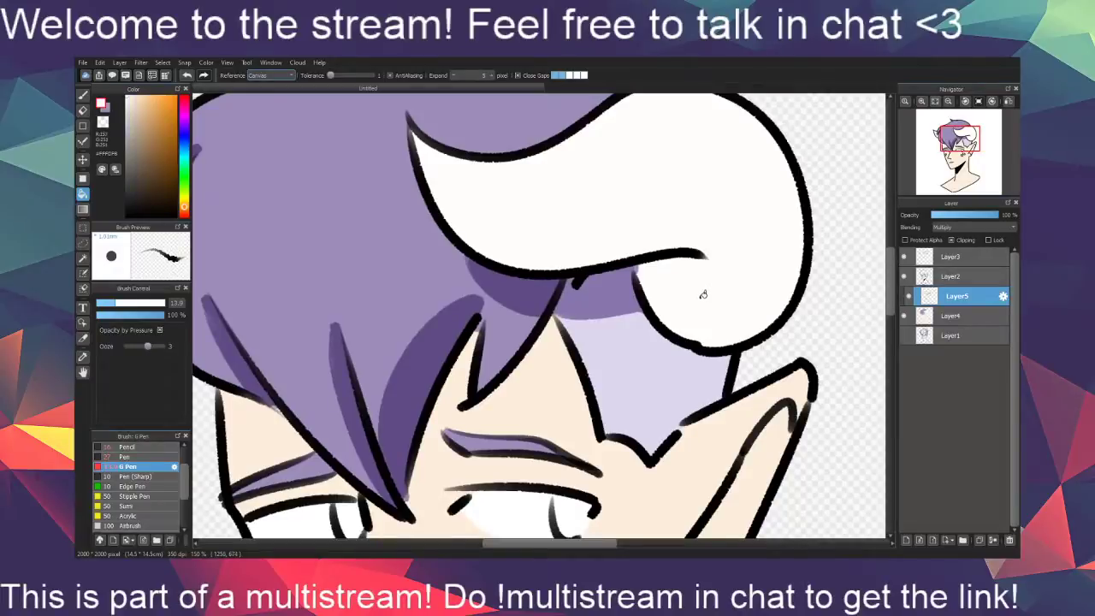
key("b")
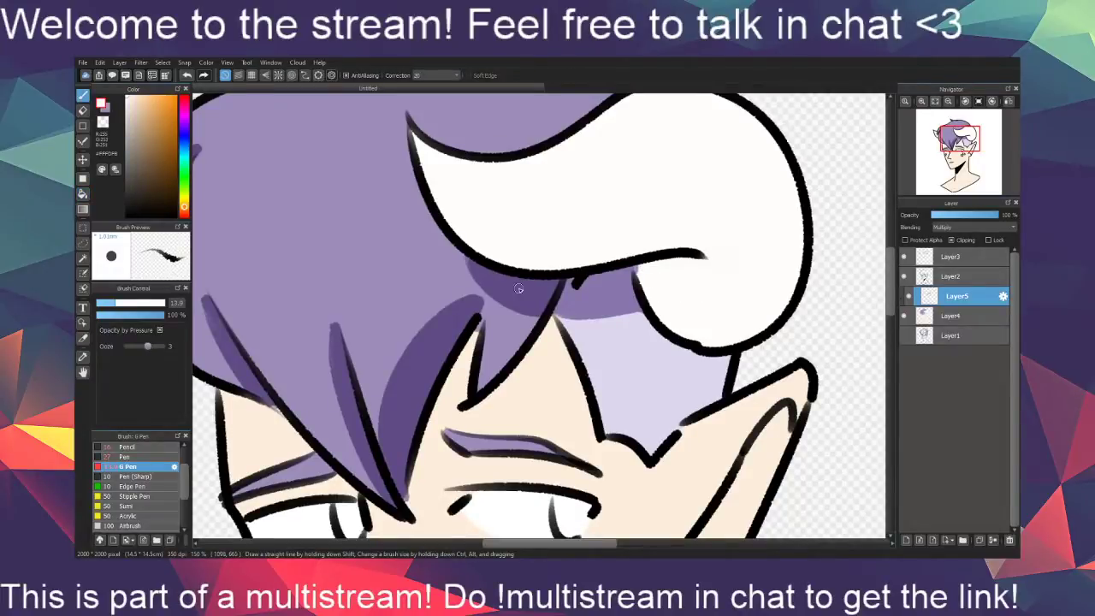
left_click(136, 114)
mouse_move(638, 266)
left_mouse_down()
mouse_move(723, 256)
mouse_move(762, 273)
mouse_move(706, 346)
left_mouse_up()
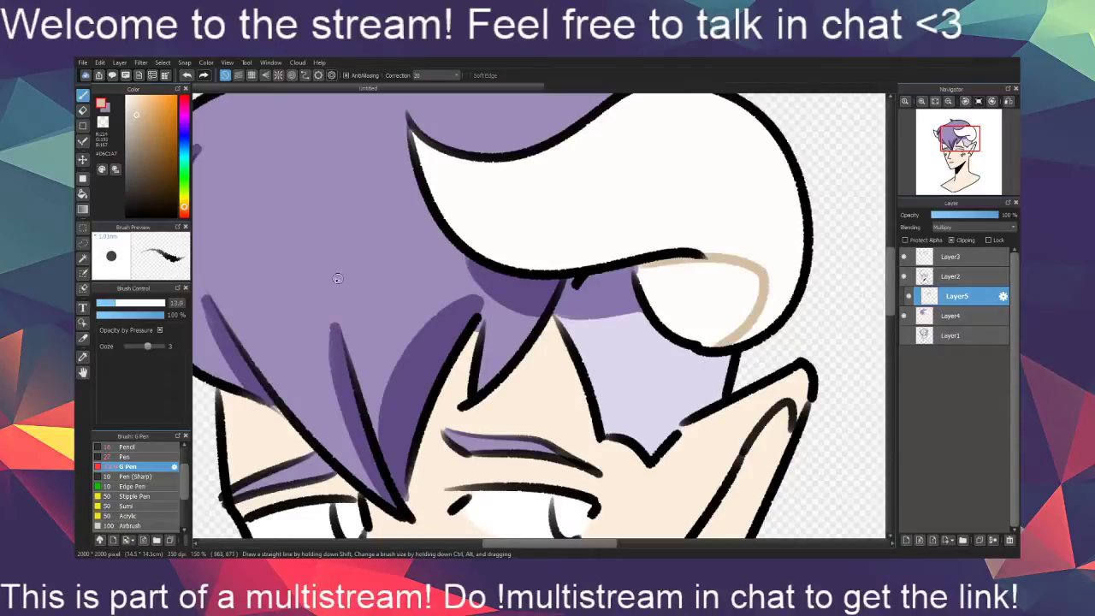
mouse_move(431, 195)
left_mouse_down()
mouse_move(450, 215)
mouse_move(706, 255)
left_mouse_up()
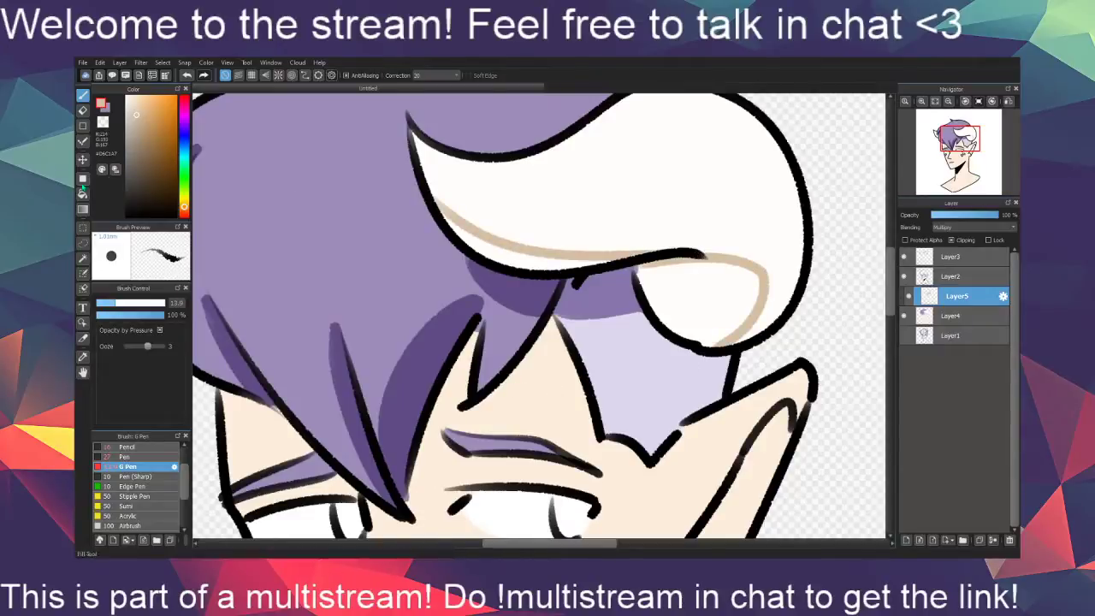
key("g")
left_click(507, 252)
left_click(709, 307)
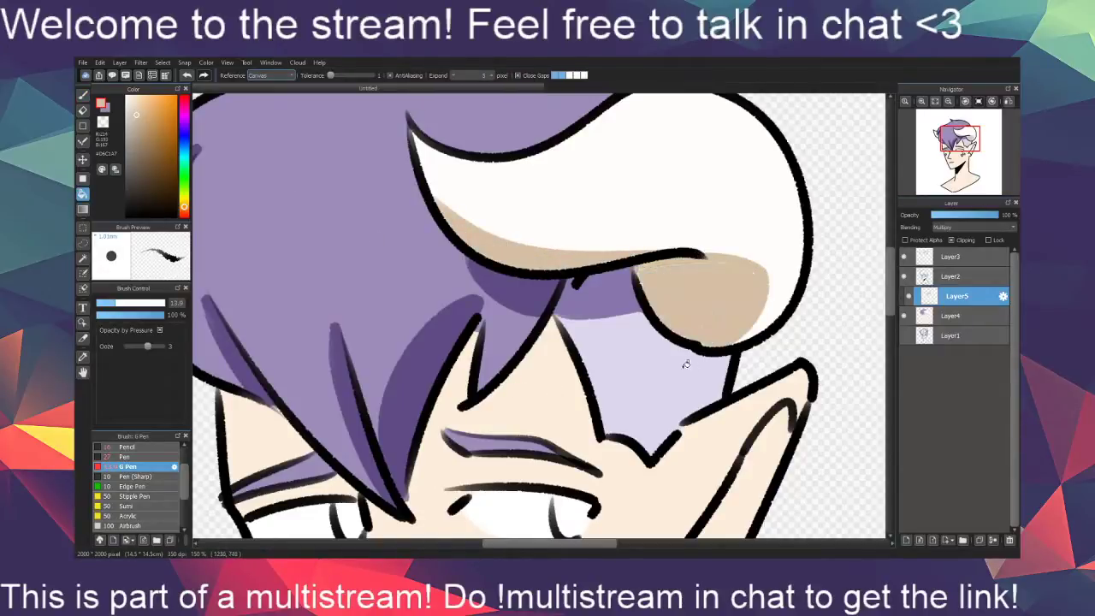
Shade the lower part of the small far horn with the same beige
key("b")
left_click_drag(657, 380, 722, 394)
left_click_drag(503, 433, 667, 445)
left_click_drag(304, 228, 367, 282)
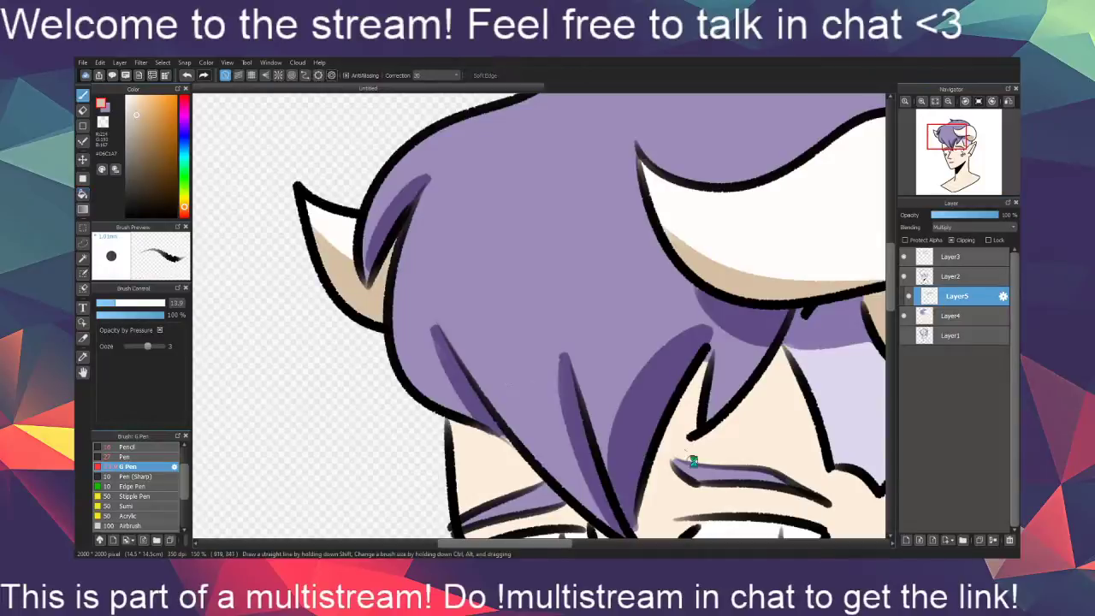
Fill the inner ear with the beige shadow colour
left_click_drag(557, 377, 276, 173)
left_click_drag(625, 438, 523, 345)
left_click(83, 194)
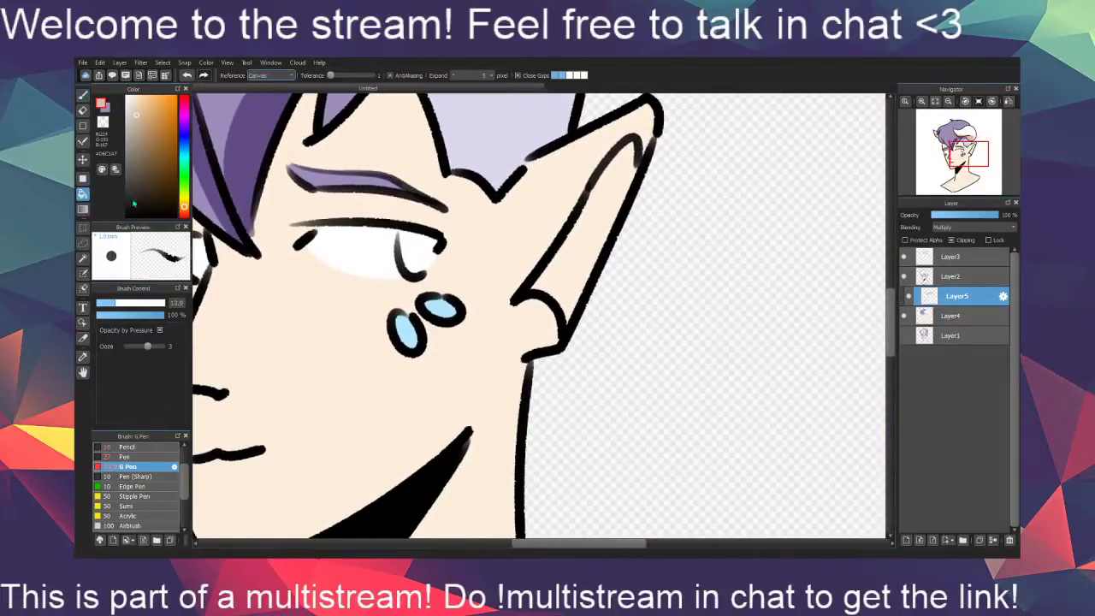
left_click(573, 255)
left_click_drag(554, 391, 732, 245)
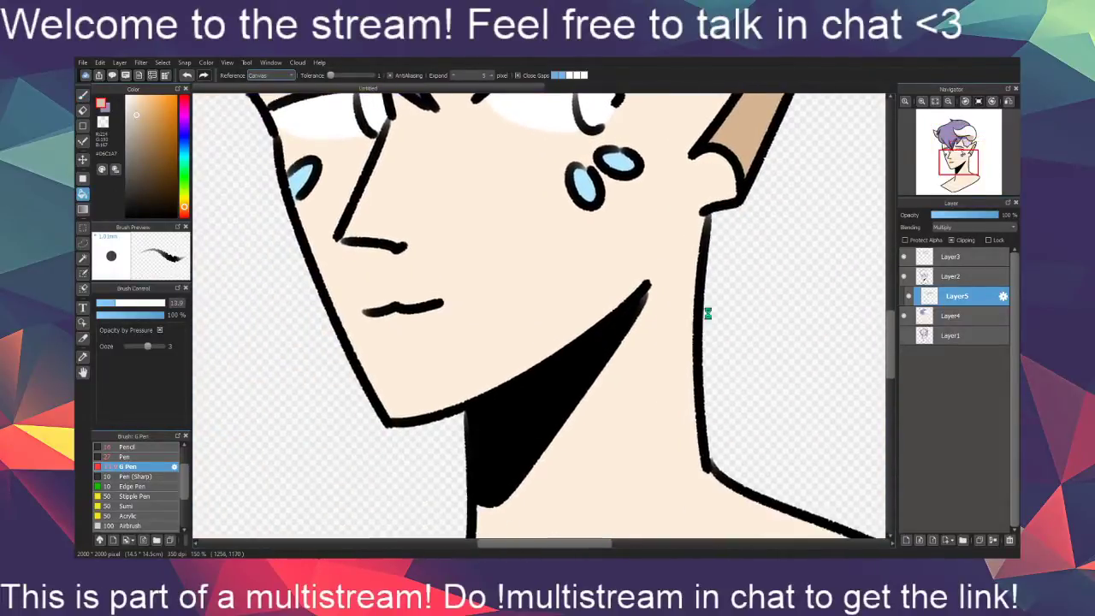
Paint beige shadows beneath the nose and under the mouth on the Multiply layer
key("b")
mouse_move(342, 243)
left_mouse_down()
mouse_move(402, 268)
mouse_move(409, 255)
mouse_move(380, 253)
left_mouse_up()
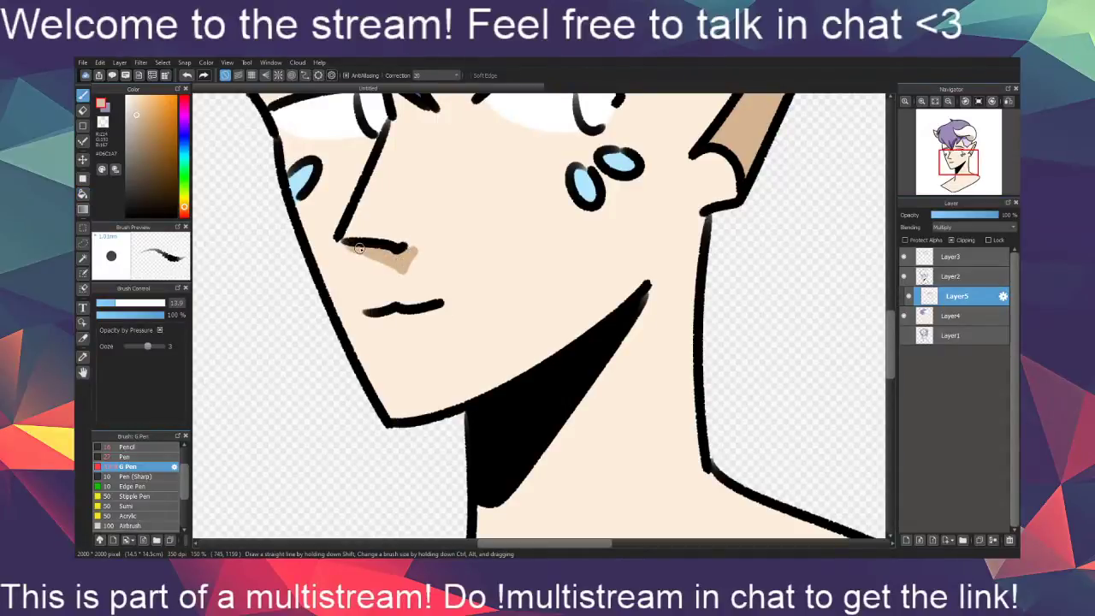
left_click_drag(388, 315, 419, 318)
scroll(472, 398, "down", 1)
left_click_drag(517, 399, 519, 473)
left_click_drag(527, 434, 542, 470)
scroll(542, 471, "up", 2)
left_click_drag(500, 376, 492, 458)
left_click(494, 338, "alt")
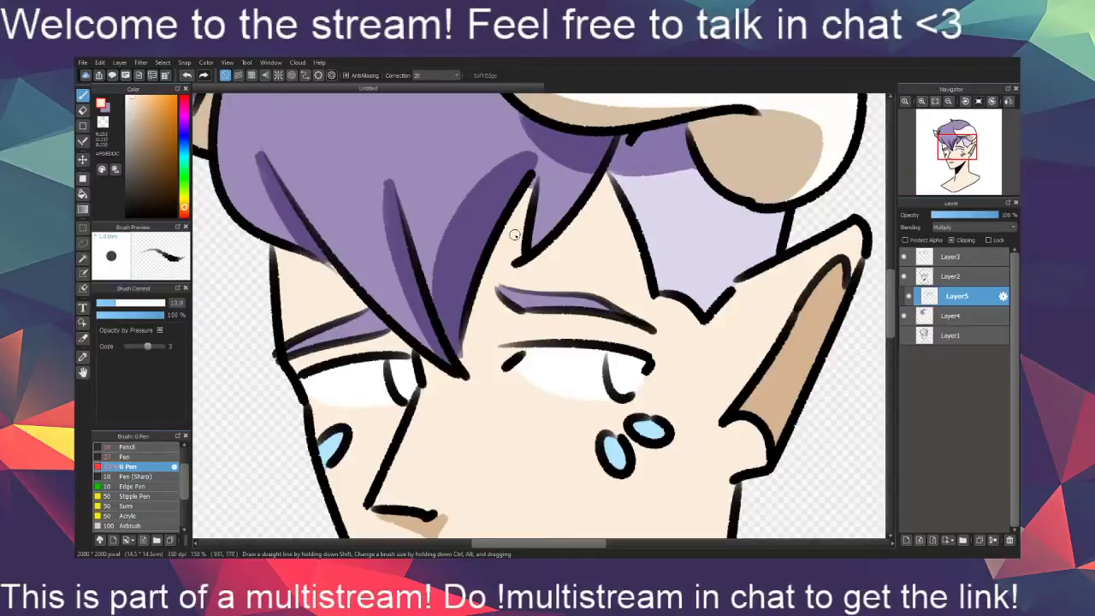
left_click_drag(524, 216, 467, 365)
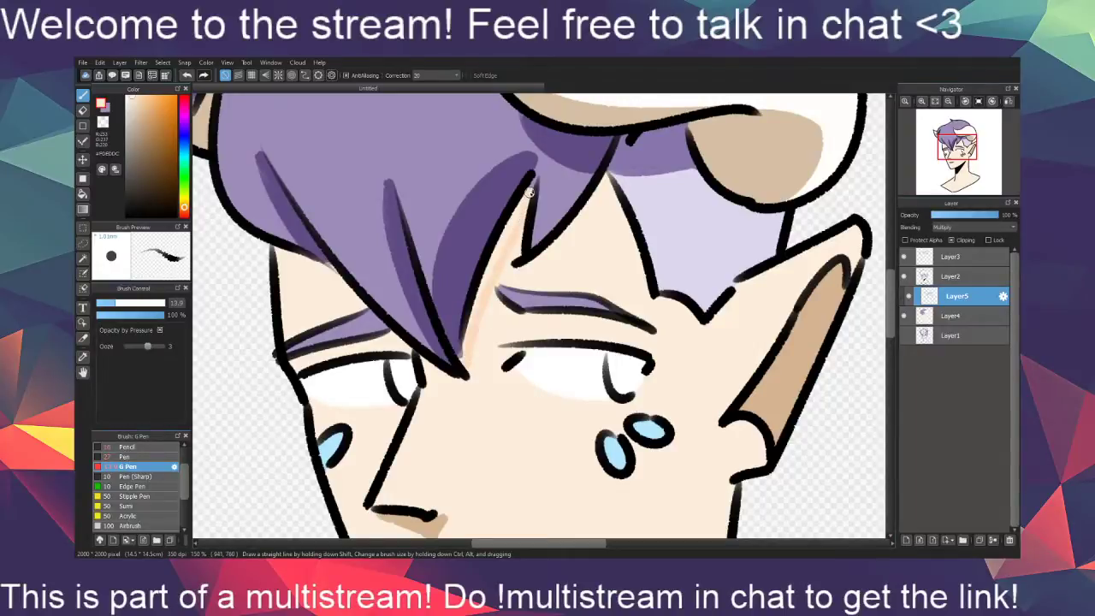
left_click_drag(529, 194, 479, 310)
left_click_drag(501, 240, 465, 363)
Undo the pale forehead strokes and paint shadows beside the front locks with the beige sampled from the inner ear
left_click(782, 385, "alt")
key("ctrl+z")
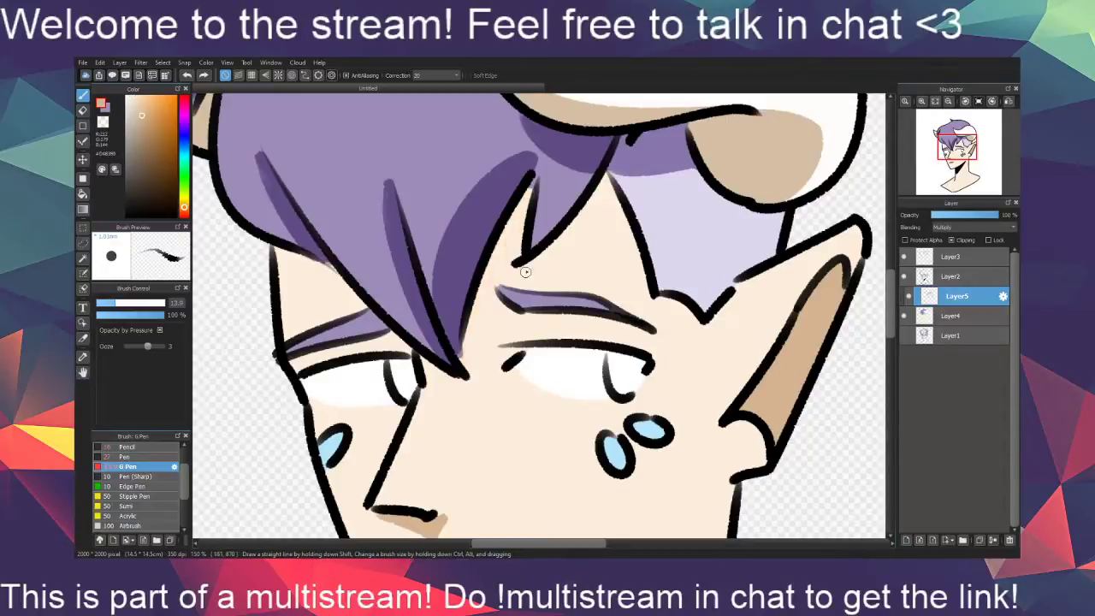
mouse_move(527, 193)
left_mouse_down()
mouse_move(503, 234)
mouse_move(463, 371)
mouse_move(512, 271)
mouse_move(527, 195)
mouse_move(466, 377)
left_mouse_up()
left_click_drag(609, 175, 527, 263)
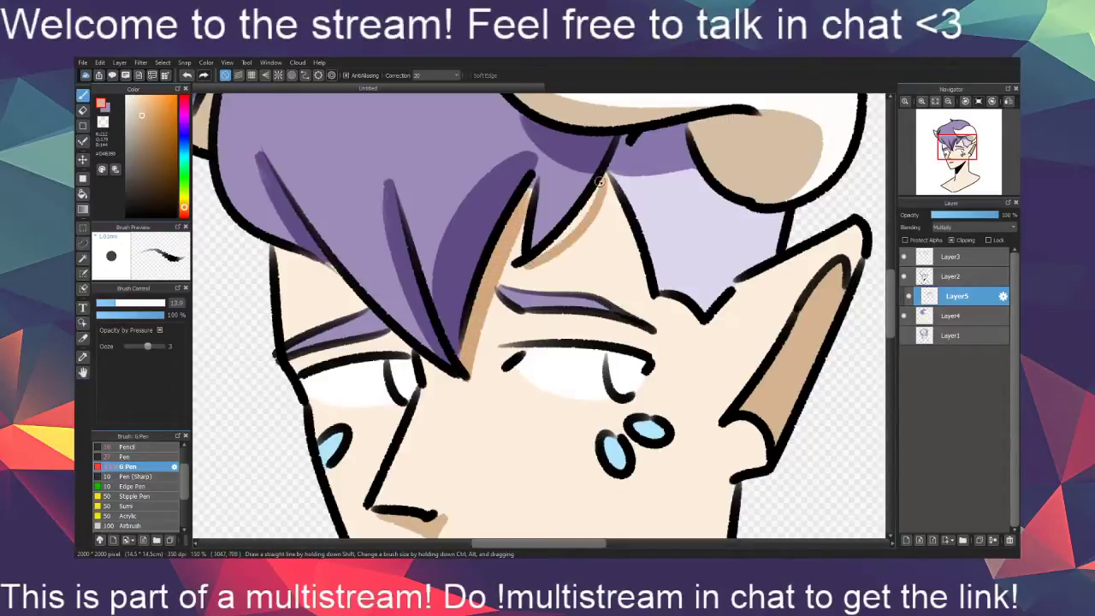
left_click_drag(606, 176, 532, 258)
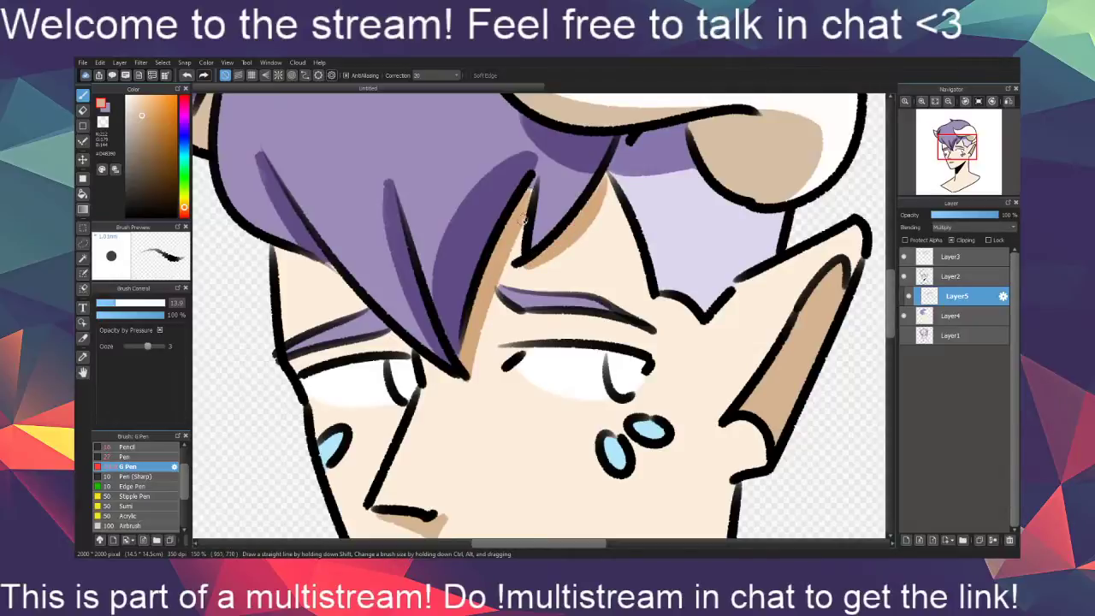
left_click_drag(524, 217, 471, 356)
Shade the upper whites of both eyes beneath the lids with the same beige
mouse_move(501, 433)
left_mouse_down()
mouse_move(554, 407)
mouse_move(548, 363)
mouse_move(533, 429)
left_mouse_up()
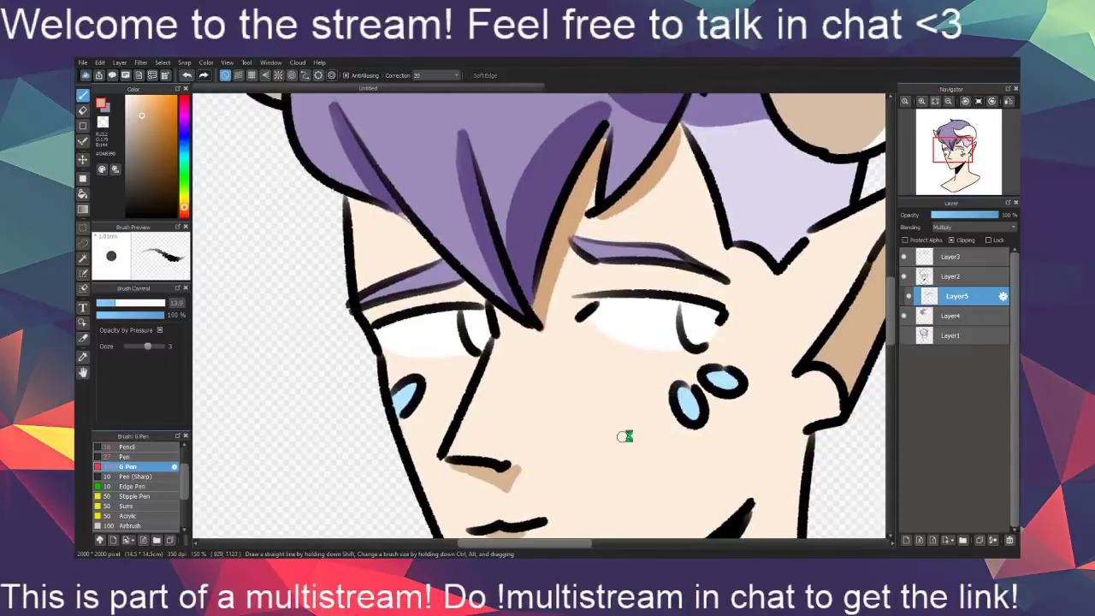
left_click_drag(623, 437, 575, 435)
left_click_drag(561, 300, 673, 313)
left_click_drag(604, 299, 569, 301)
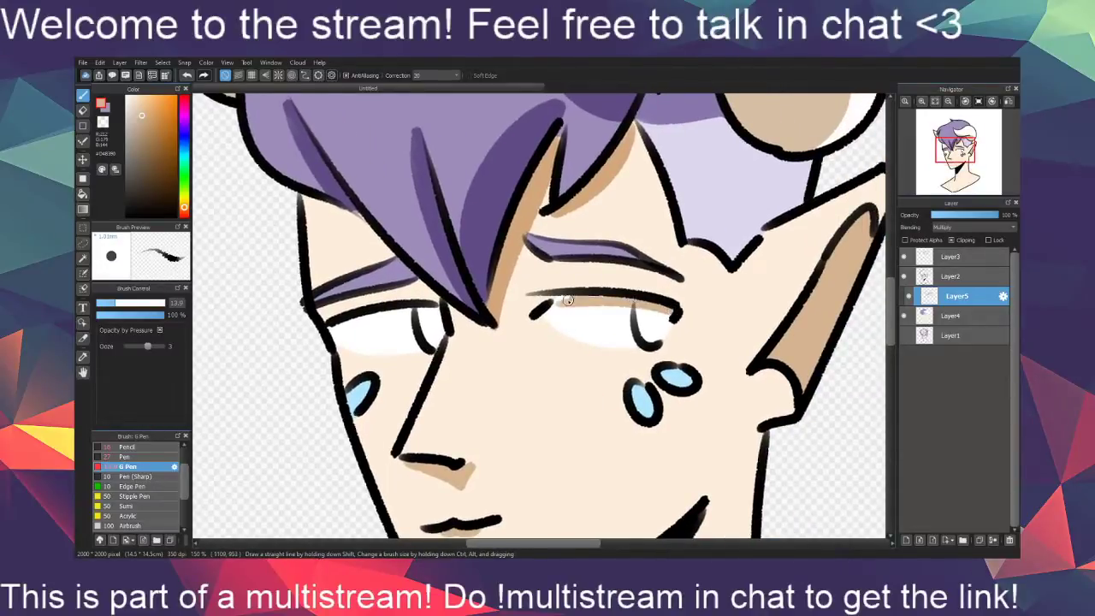
left_click_drag(441, 306, 339, 326)
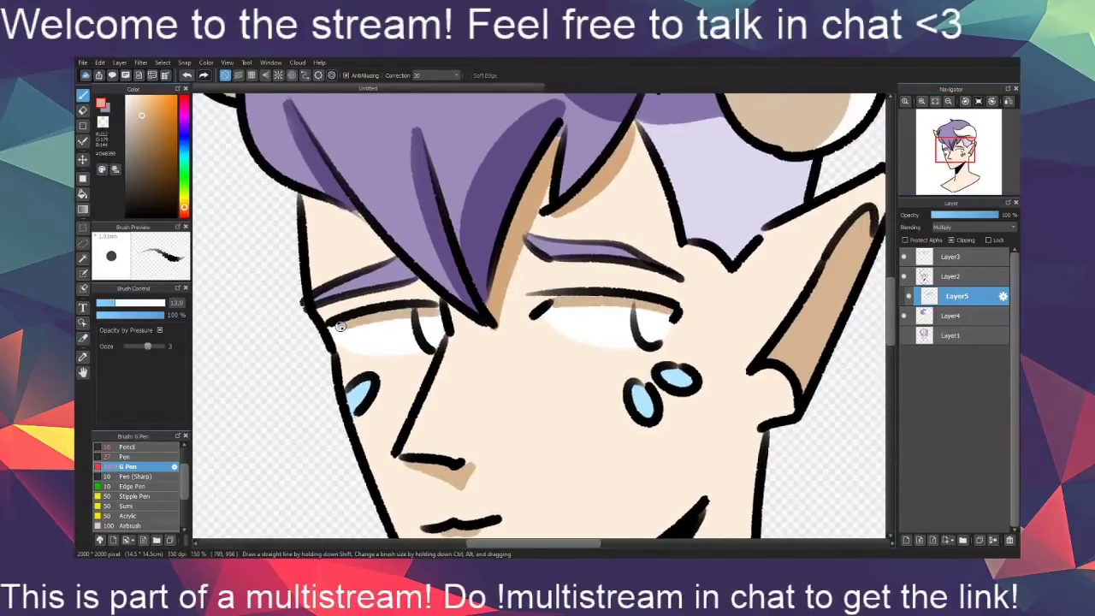
Lower the opacity of the Multiply shading layer to 38%
scroll(693, 440, "down", 2)
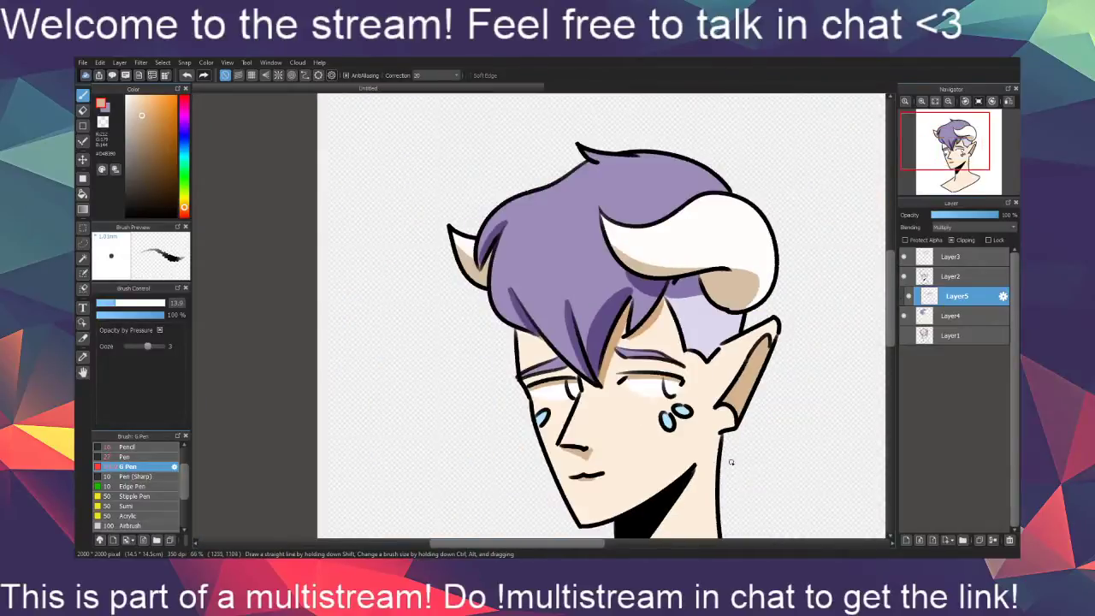
left_click_drag(743, 470, 671, 404)
left_click_drag(680, 443, 659, 415)
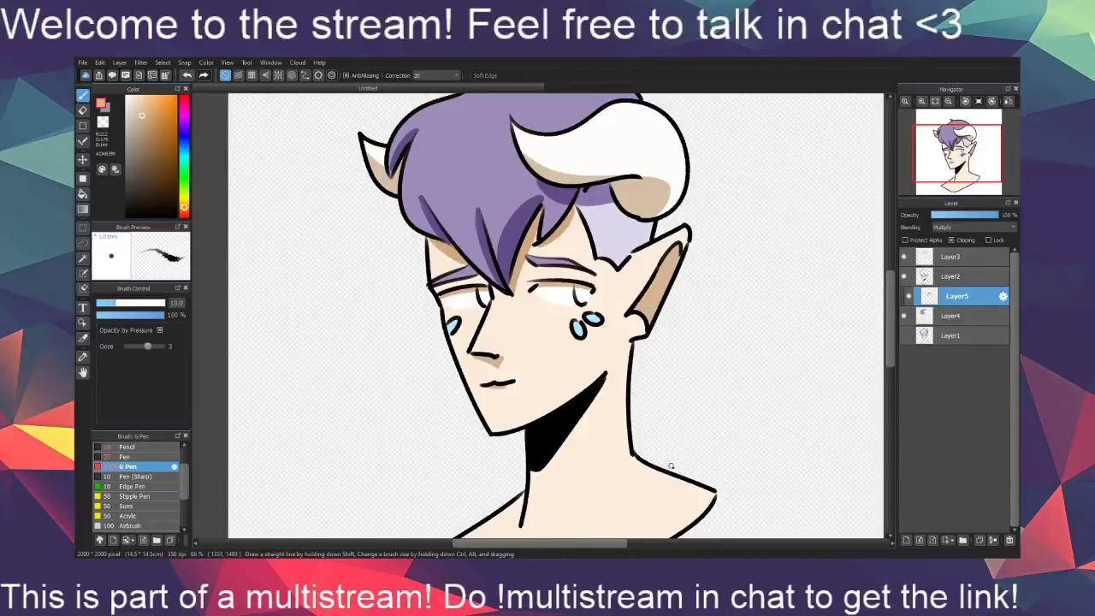
left_click_drag(703, 498, 690, 521)
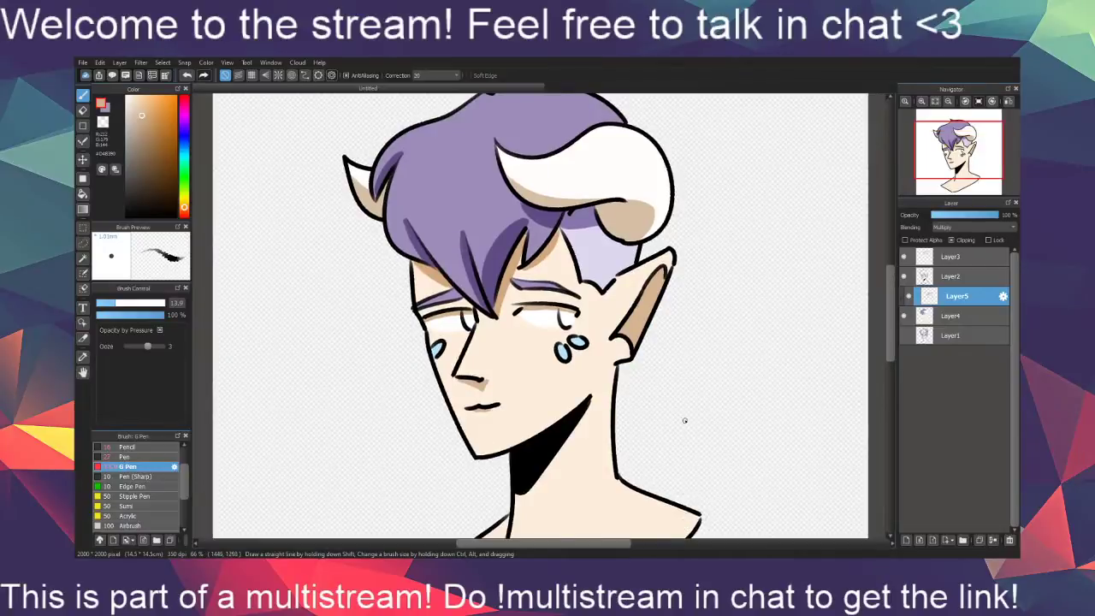
left_click_drag(675, 363, 676, 411)
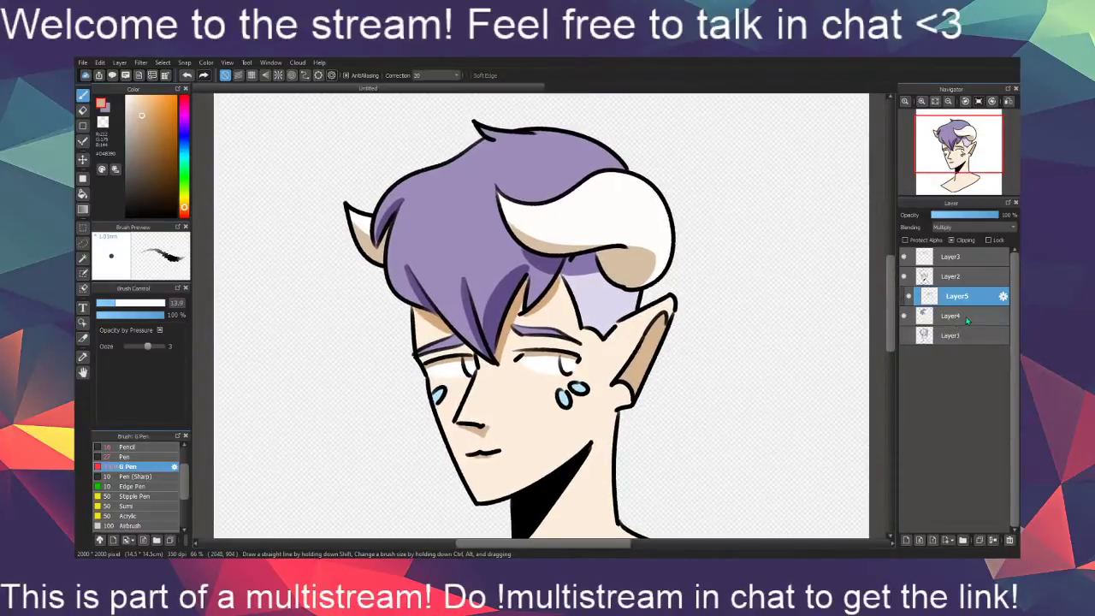
left_click(958, 214)
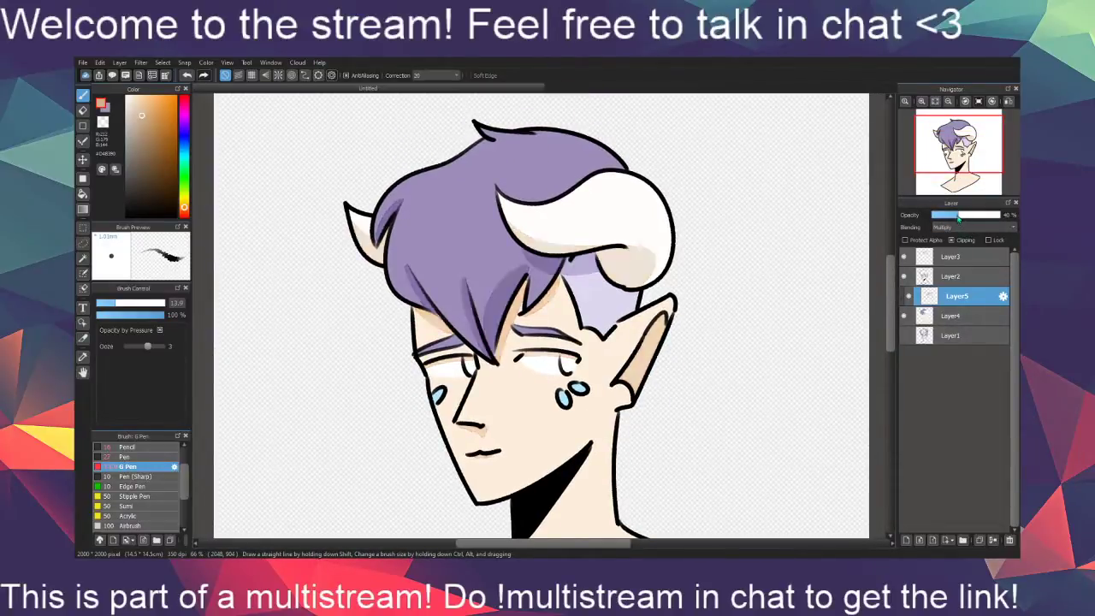
left_click_drag(950, 219, 959, 220)
scroll(748, 372, "down", 1)
scroll(733, 399, "down", 1)
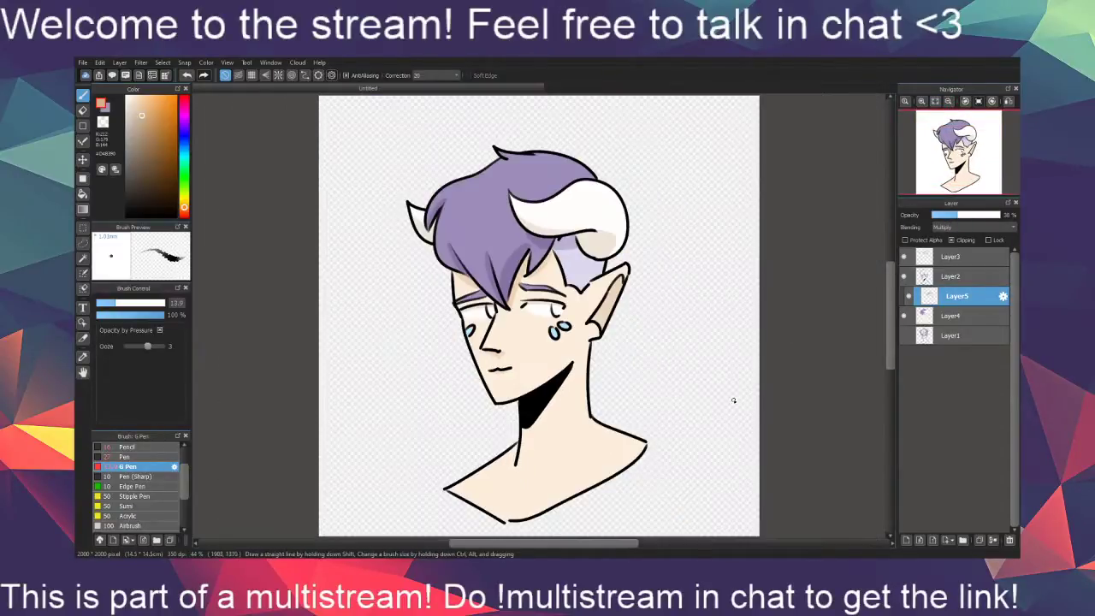
left_click_drag(719, 413, 722, 406)
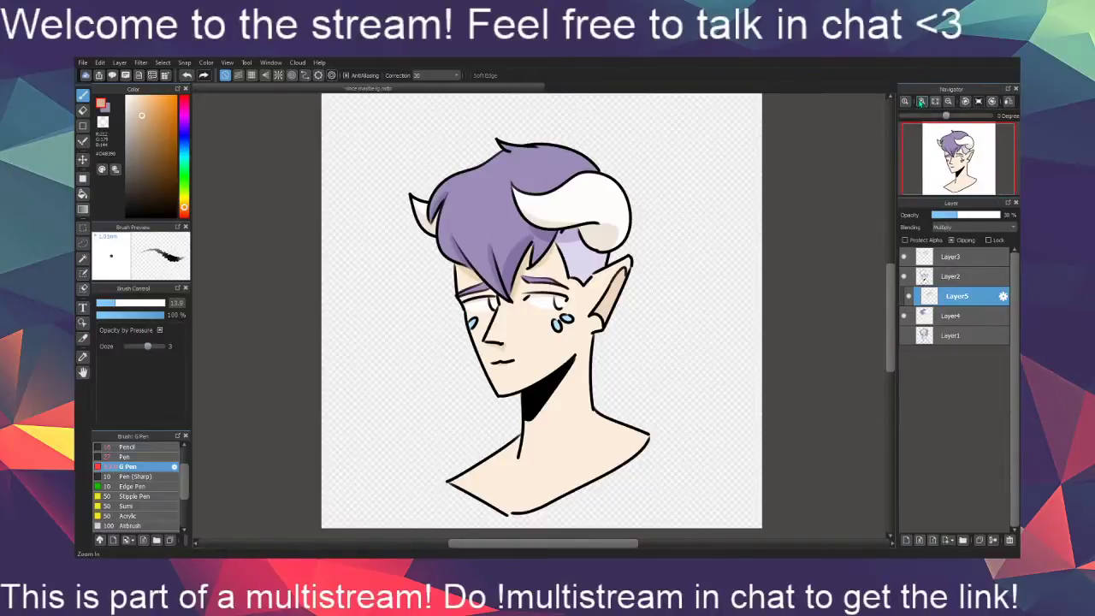
Merge Layer3 down into the line art layer and add a new layer clipped above the line art
left_click(906, 102)
left_click(924, 257)
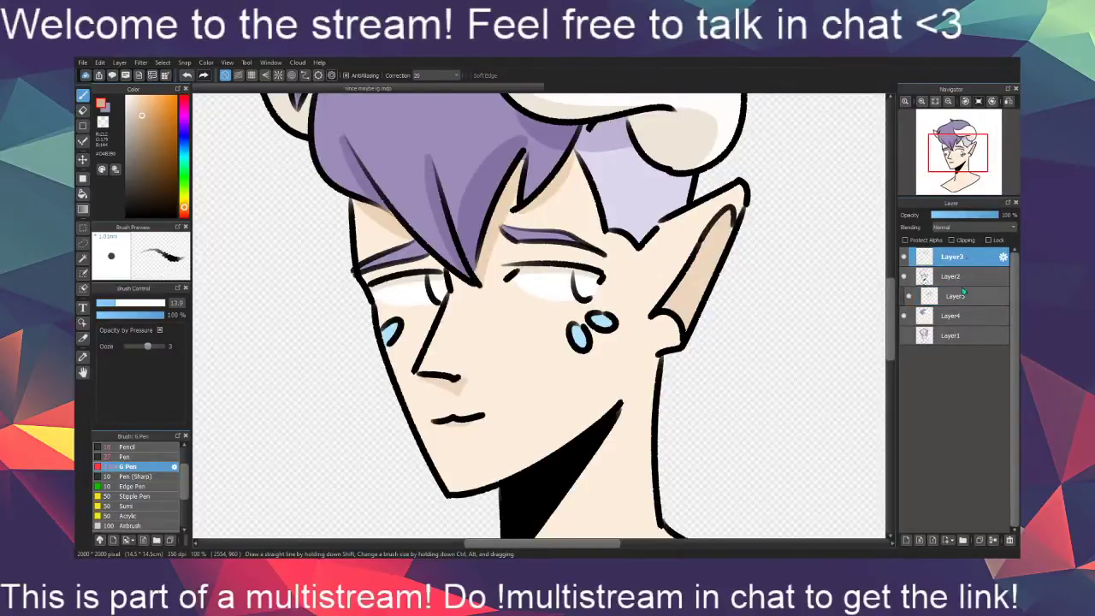
left_click(994, 540)
left_click(907, 541)
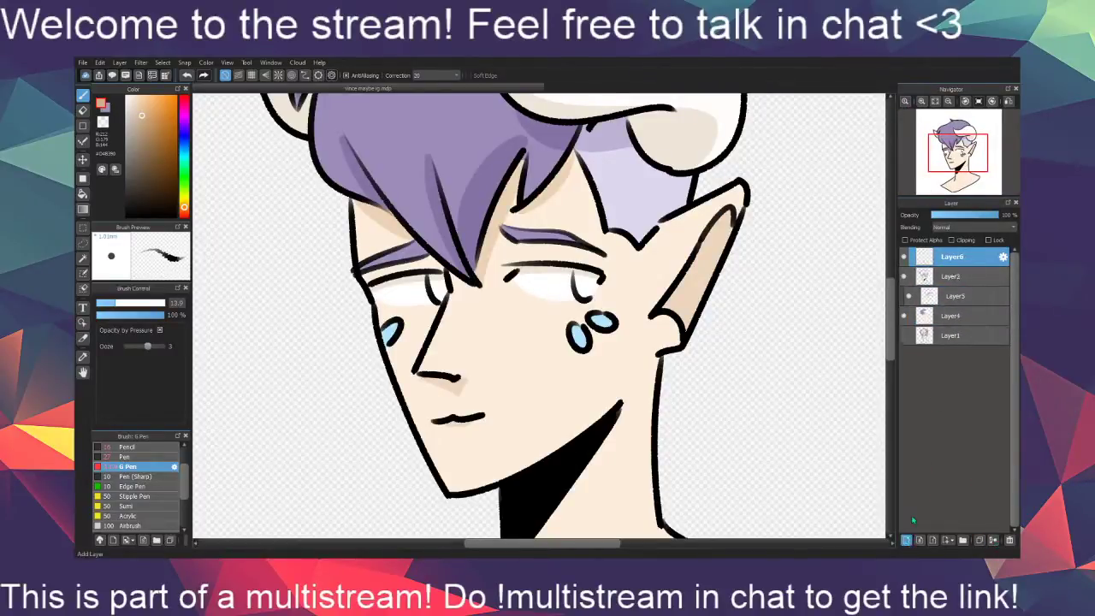
left_click(952, 240)
Recolour the outlines of the three cheek gems with a darker shade of their blue
left_click(579, 338, "alt")
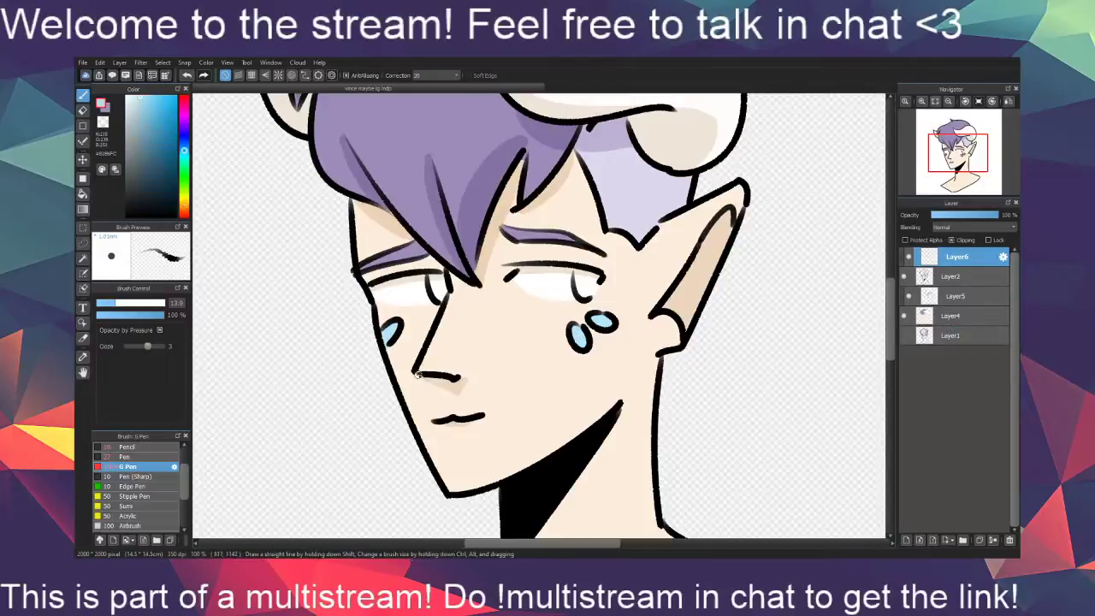
left_click(145, 107)
mouse_move(569, 324)
left_mouse_down()
mouse_move(585, 359)
mouse_move(569, 319)
mouse_move(596, 351)
mouse_move(592, 336)
mouse_move(578, 356)
mouse_move(587, 322)
mouse_move(622, 315)
left_mouse_up()
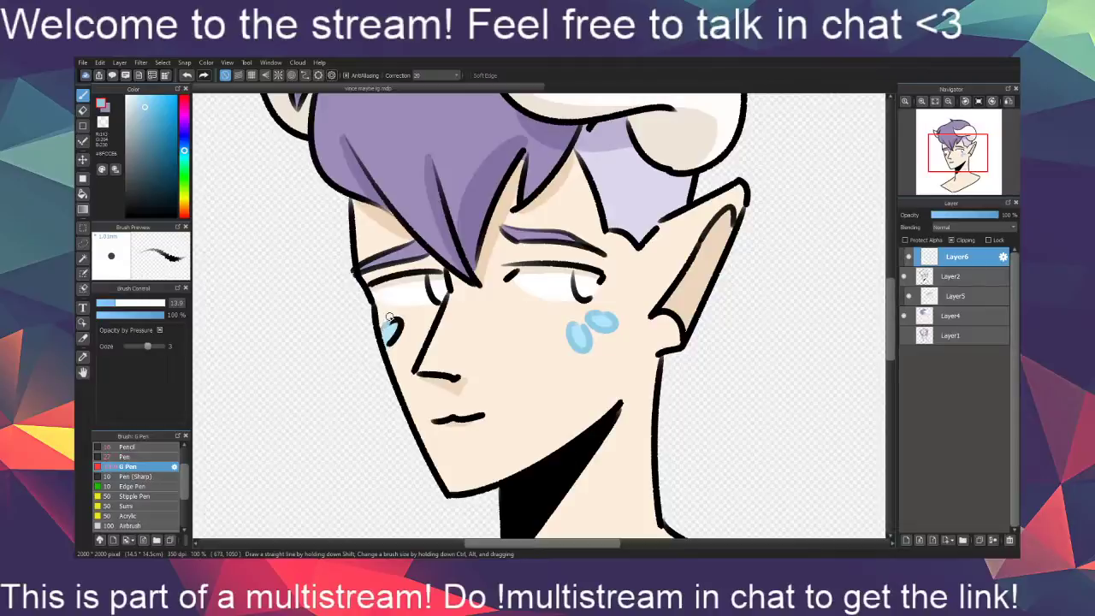
left_click_drag(399, 325, 392, 335)
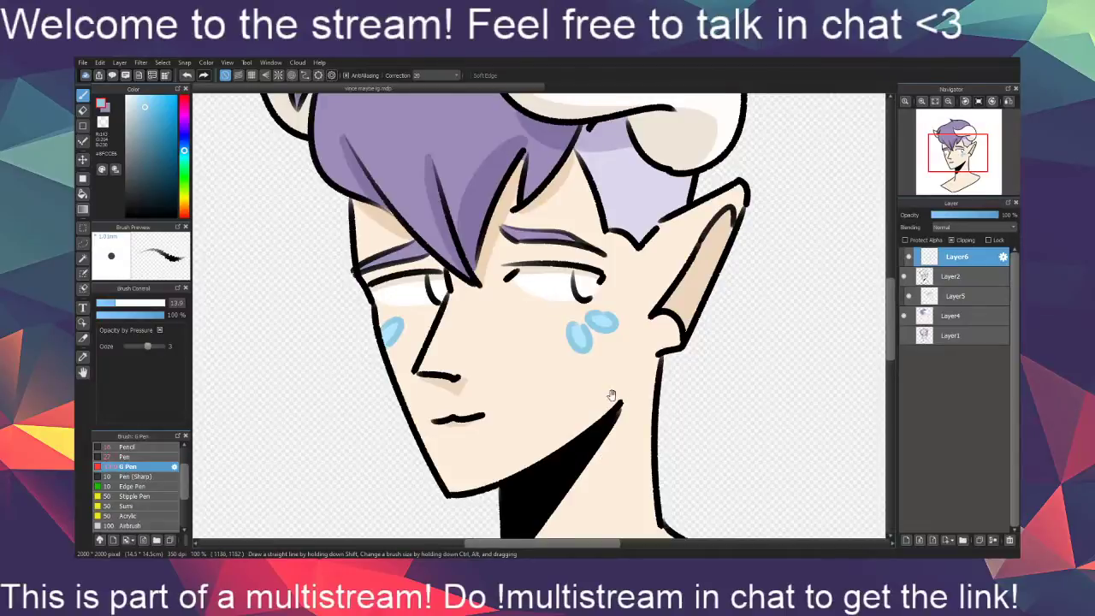
Recolour the near eyebrow's outline with a darker shade of the hair purple, using the Pen brush
left_click_drag(612, 395, 602, 495)
left_click(407, 294, "alt")
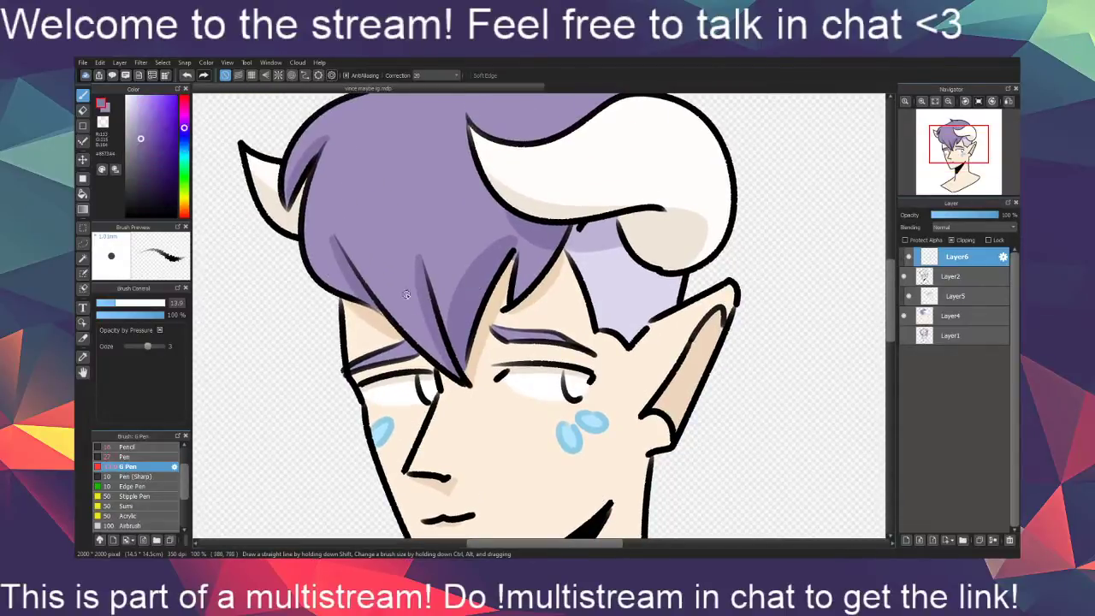
left_click(145, 165)
mouse_move(498, 336)
left_mouse_down()
mouse_move(538, 344)
mouse_move(393, 361)
mouse_move(596, 354)
left_mouse_up()
left_click(129, 457)
left_click_drag(594, 352, 495, 327)
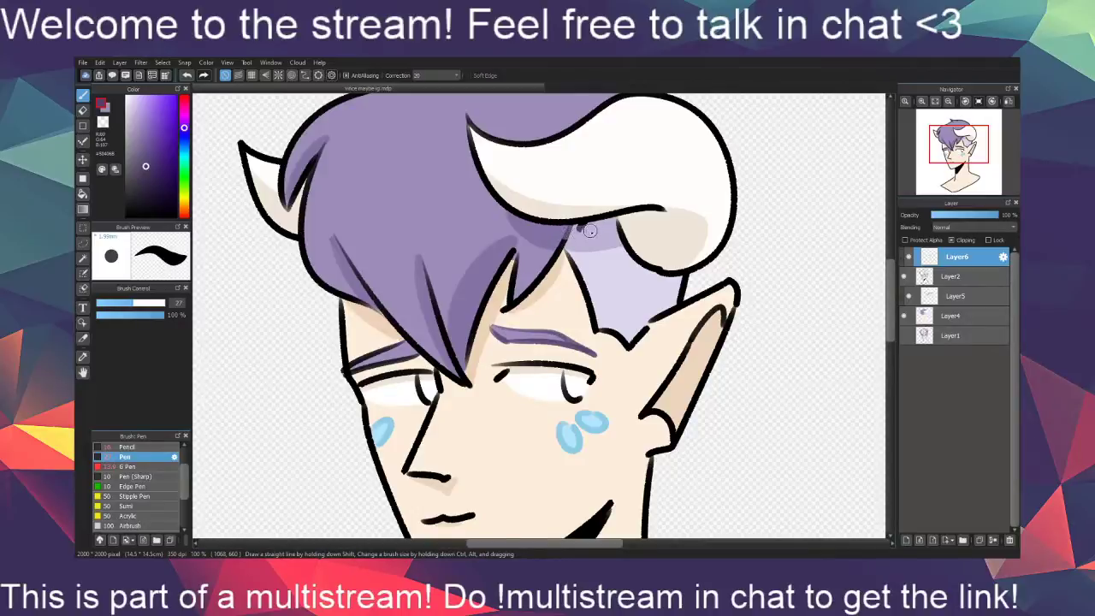
Recolour the inner fringe lines and the far eyebrow's outline with the same dark purple
mouse_move(574, 229)
left_mouse_down()
mouse_move(530, 280)
mouse_move(557, 265)
mouse_move(497, 314)
mouse_move(522, 252)
mouse_move(490, 292)
mouse_move(470, 388)
mouse_move(424, 257)
left_mouse_up()
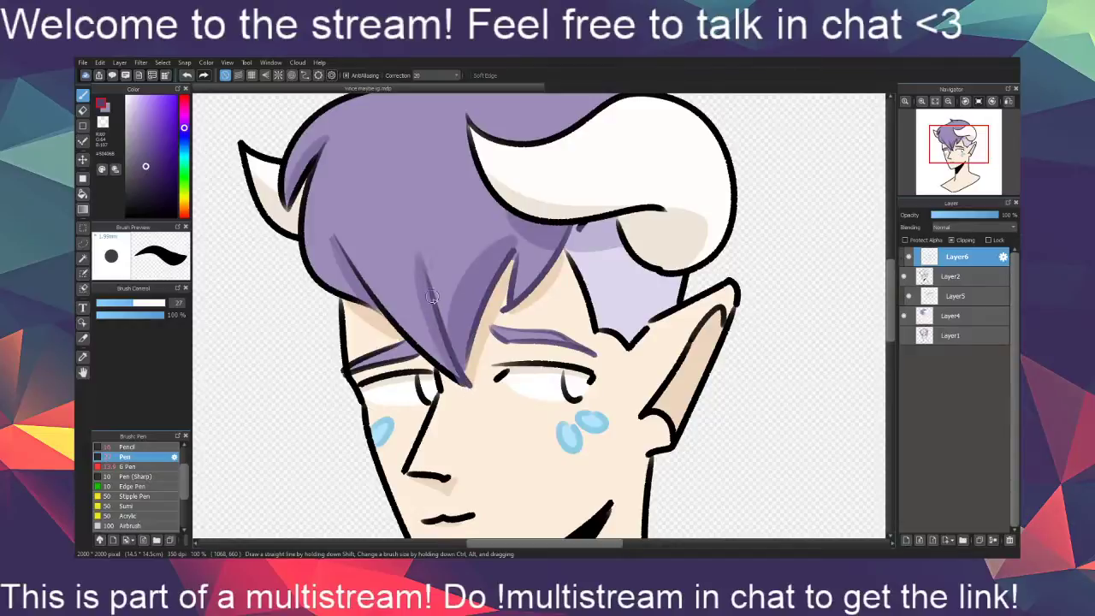
mouse_move(470, 384)
left_mouse_down()
mouse_move(394, 324)
mouse_move(339, 234)
left_mouse_up()
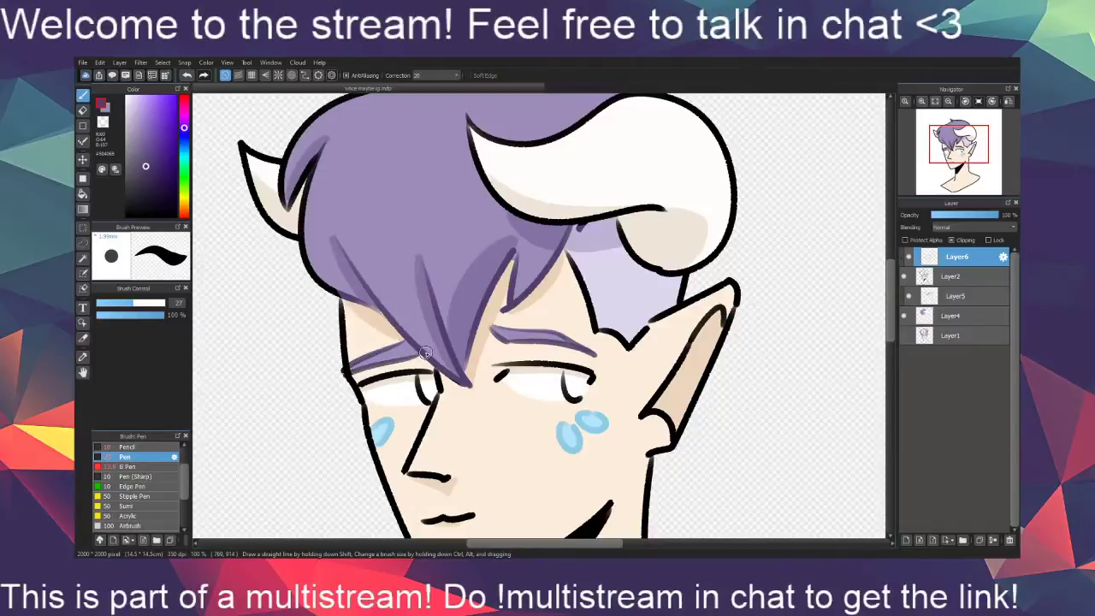
scroll(542, 391, "down", 3)
scroll(552, 423, "up", 5)
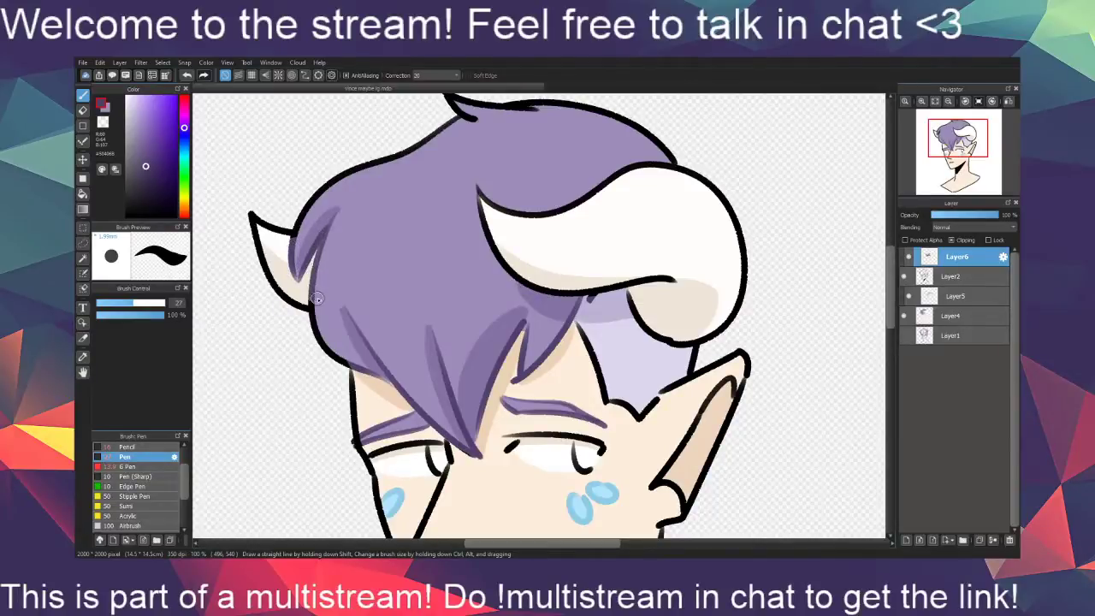
scroll(428, 293, "up", 3)
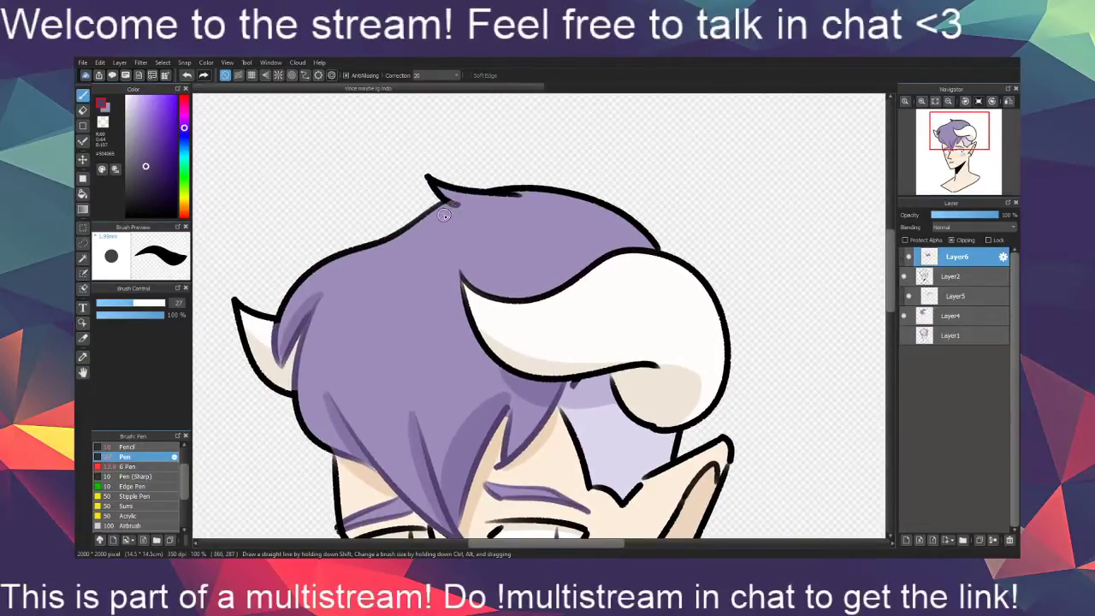
left_click_drag(673, 459, 676, 435)
Recolour the outline of the pale side hair in front of the ear with a lighter purple
scroll(676, 435, "down", 6)
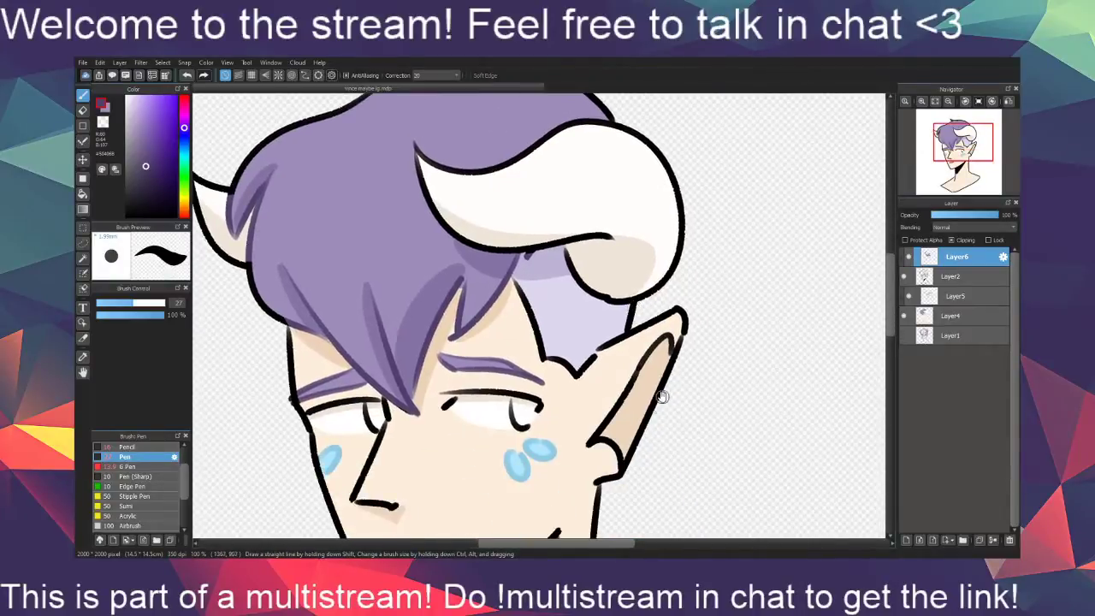
mouse_move(538, 244)
left_mouse_down()
mouse_move(565, 316)
mouse_move(590, 334)
mouse_move(611, 329)
mouse_move(582, 301)
left_mouse_up()
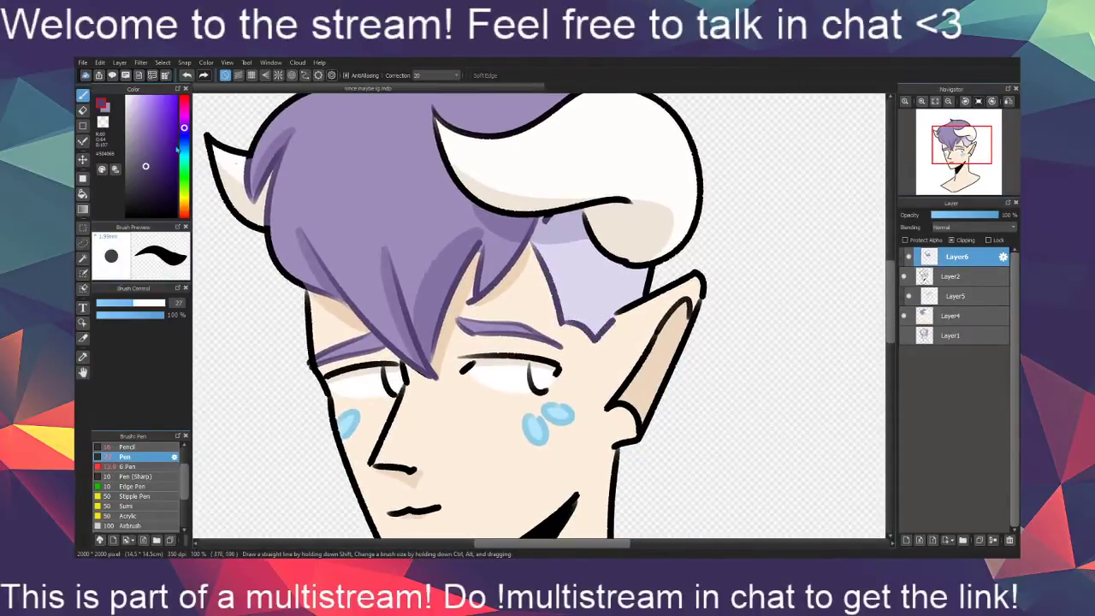
right_click(577, 272)
left_click(135, 123)
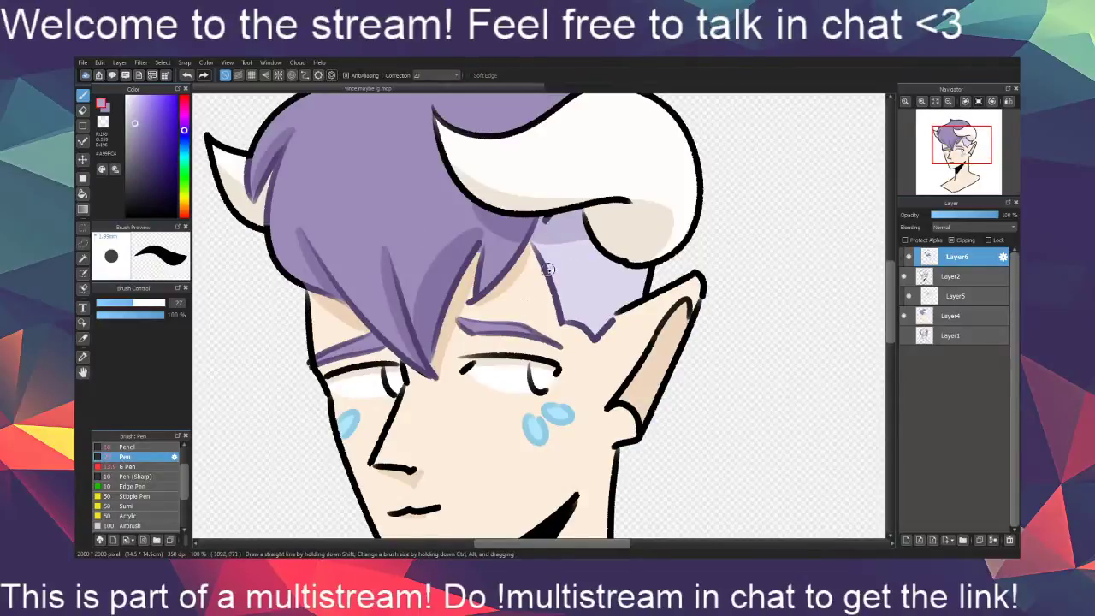
mouse_move(535, 236)
left_mouse_down()
mouse_move(563, 324)
mouse_move(585, 324)
mouse_move(577, 326)
mouse_move(612, 321)
left_mouse_up()
Recolour the jawline above the black neck shadow with a salmon tone, using the G Pen
left_click_drag(617, 452, 599, 372)
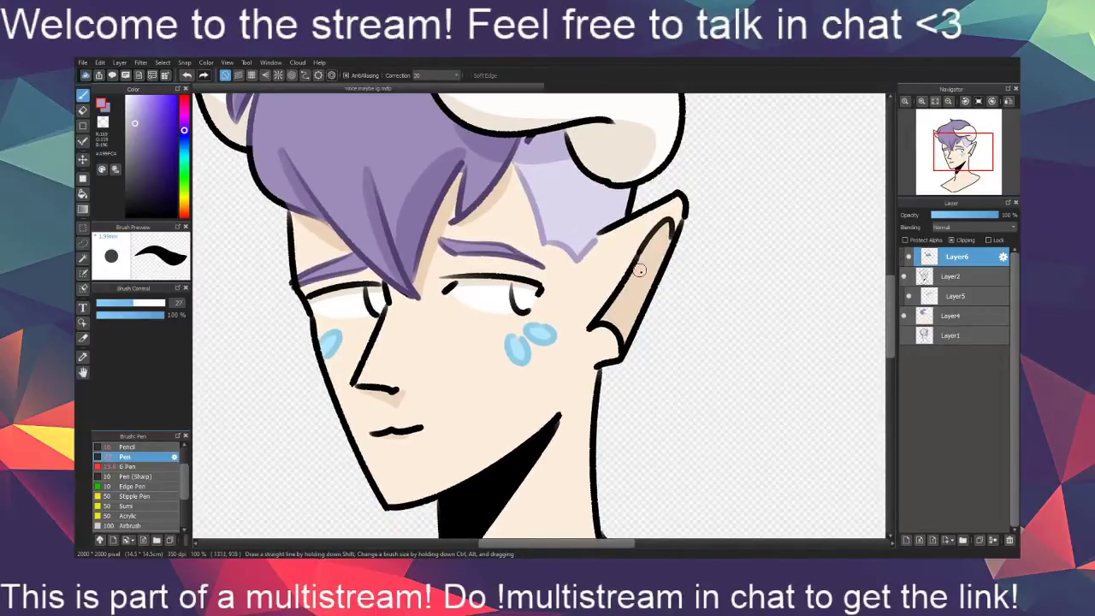
left_click(201, 118, "alt")
left_click(184, 212)
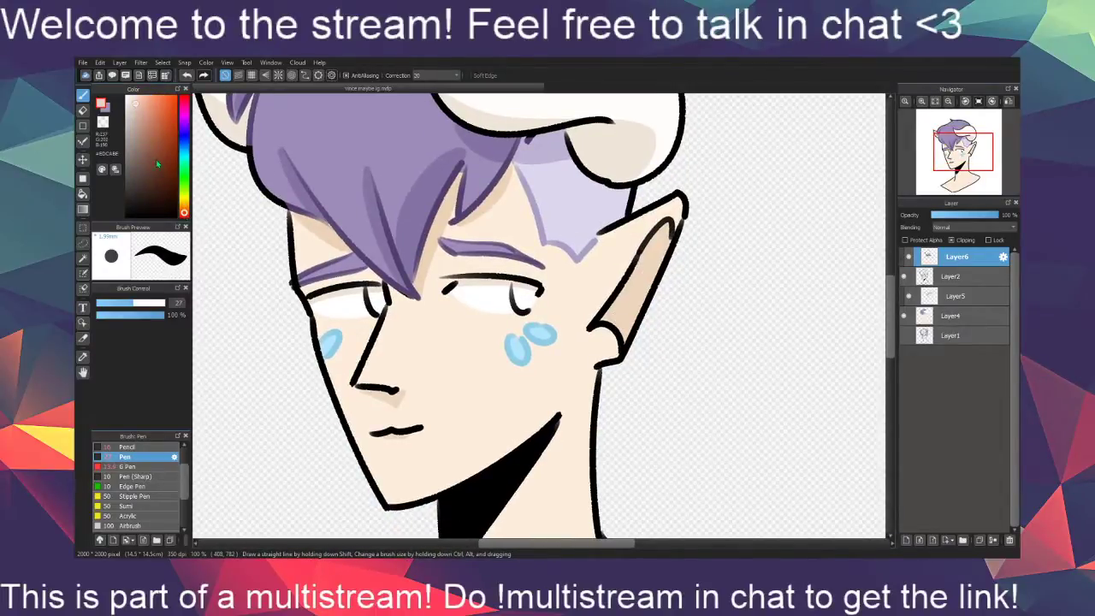
left_click(142, 105)
left_click_drag(680, 433, 647, 345)
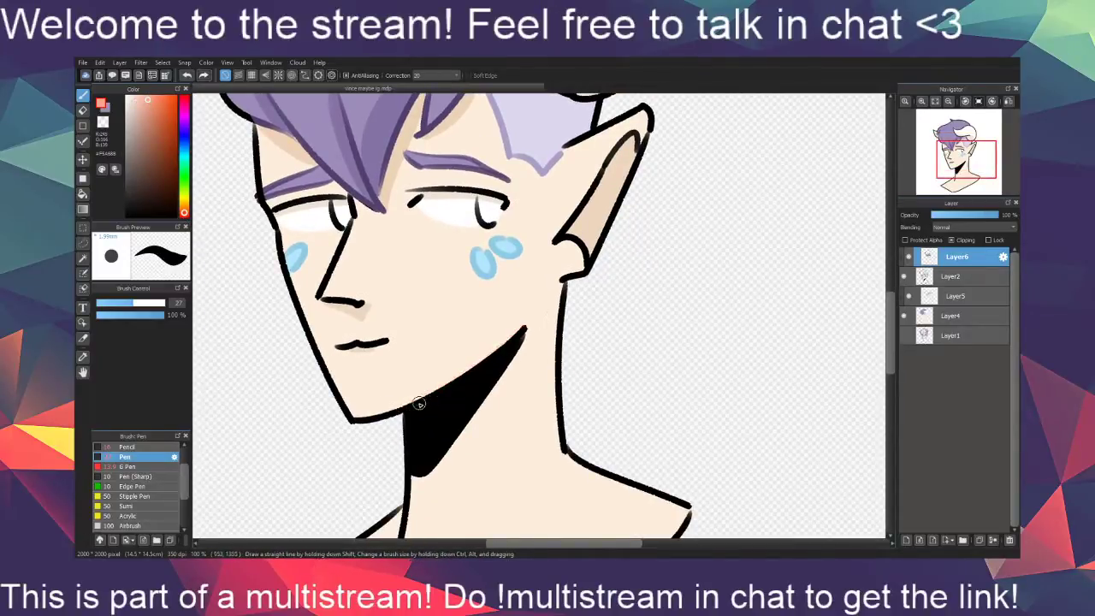
left_click_drag(406, 408, 536, 319)
key("ctrl+z")
left_click(128, 466)
left_click_drag(407, 410, 530, 318)
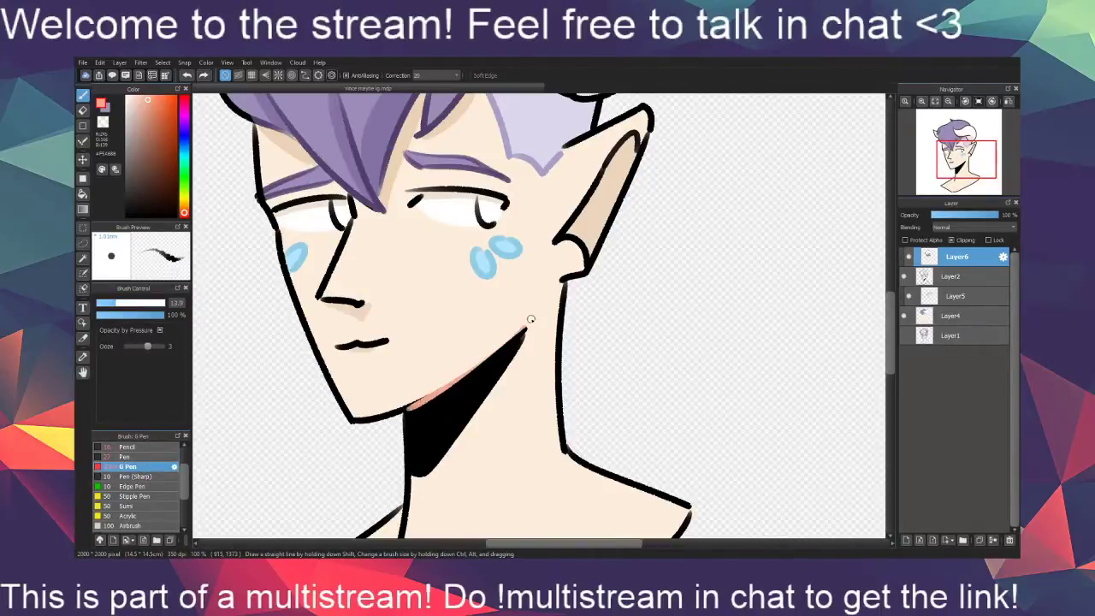
key("ctrl+z")
left_click_drag(409, 408, 538, 317)
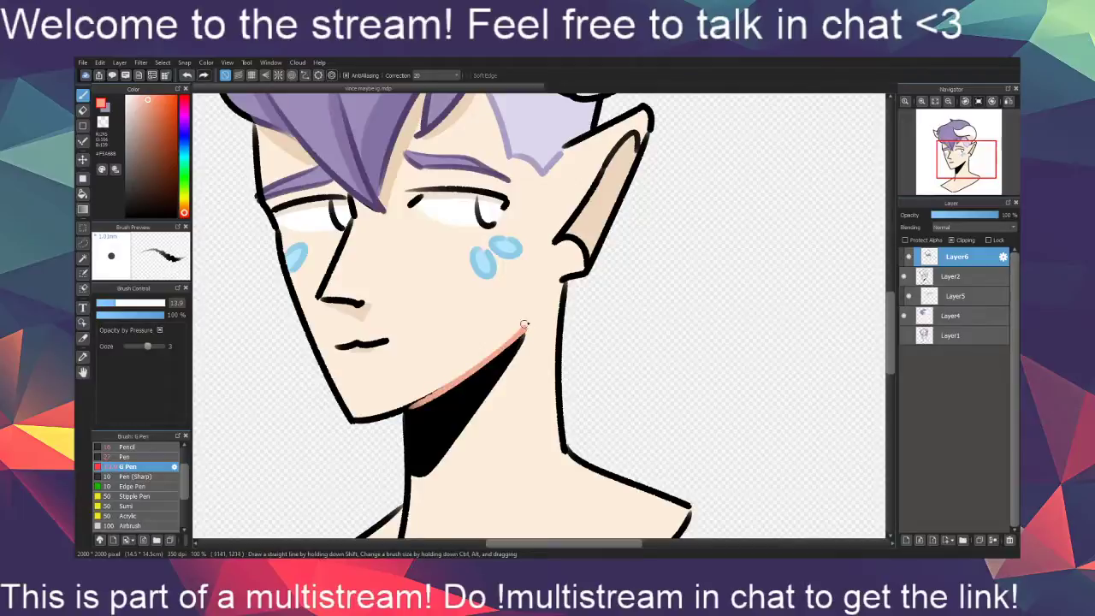
Recolour the inner eye corners and the nose outline with salmon tones, using the Pencil brush
left_click_drag(410, 408, 441, 386)
left_click(155, 448)
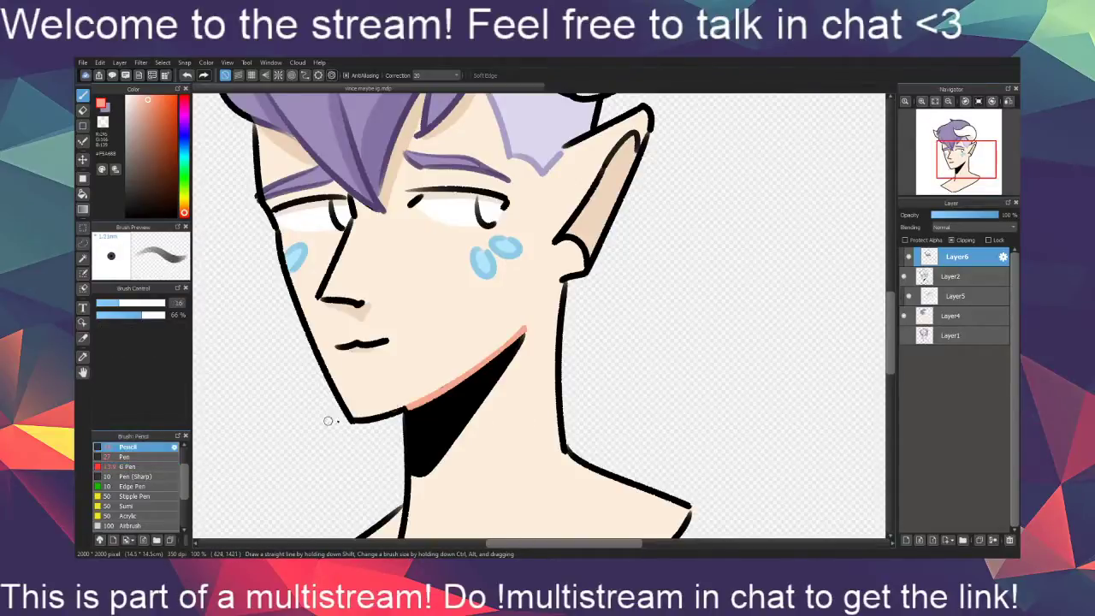
scroll(513, 463, "up", 3)
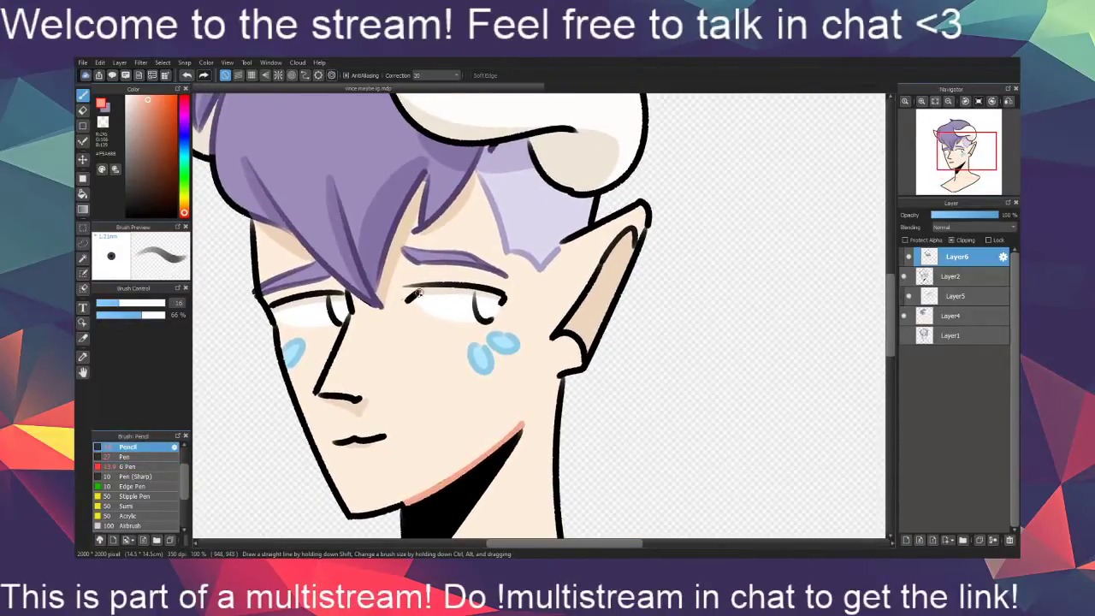
left_click_drag(420, 293, 403, 307)
left_click_drag(344, 291, 353, 315)
left_click_drag(351, 311, 319, 382)
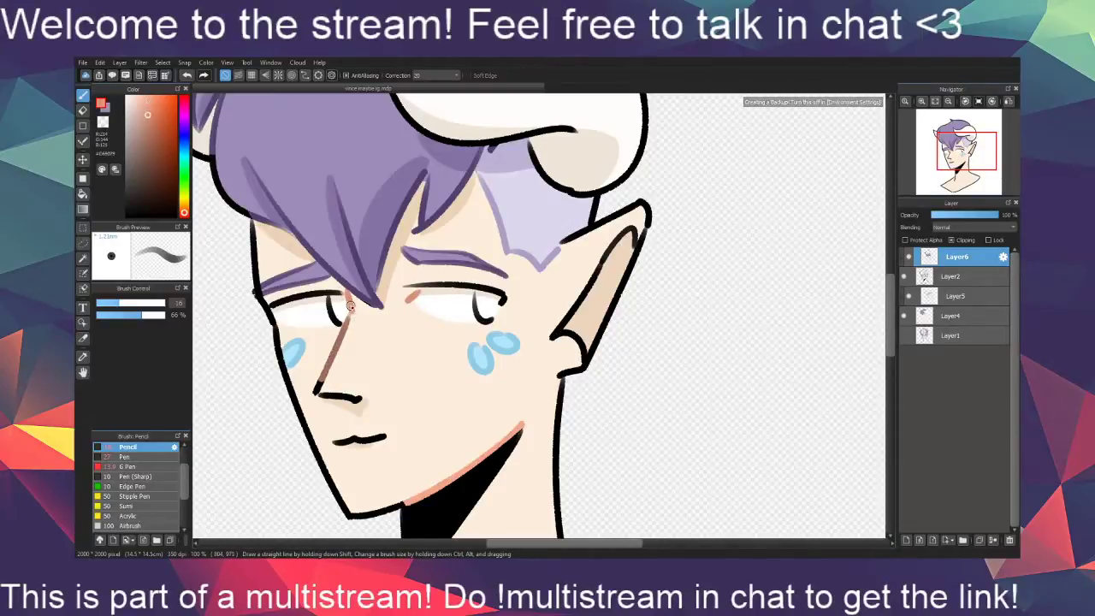
left_click_drag(350, 314, 318, 390)
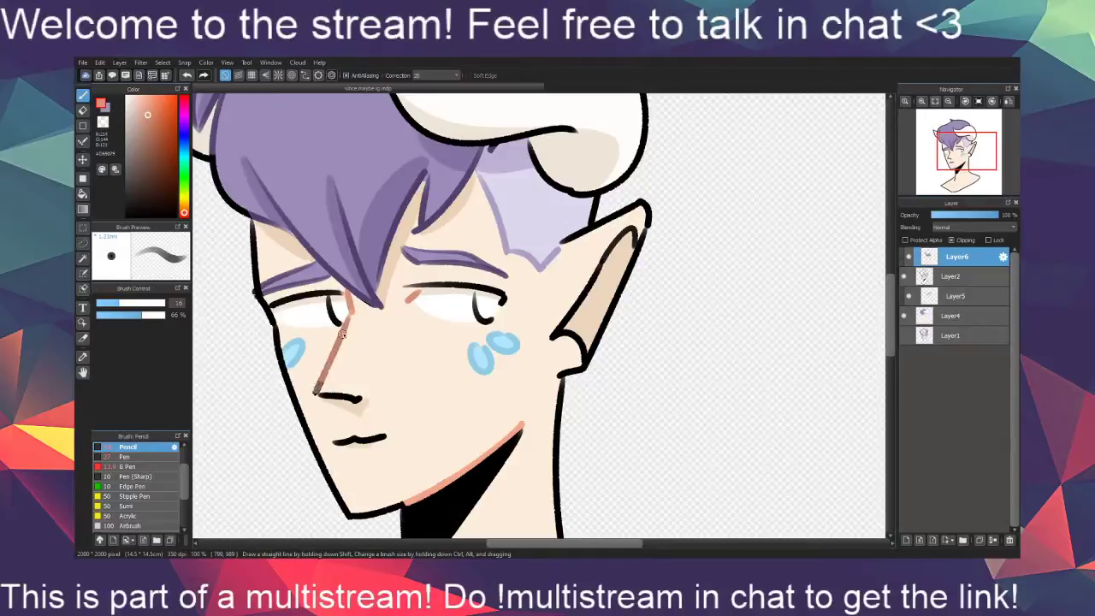
left_click_drag(351, 313, 317, 396)
left_click_drag(333, 354, 319, 394)
Recolour the ear's inner fold lines and the mouth line with the same salmon, using the Pen brush
left_click(144, 457)
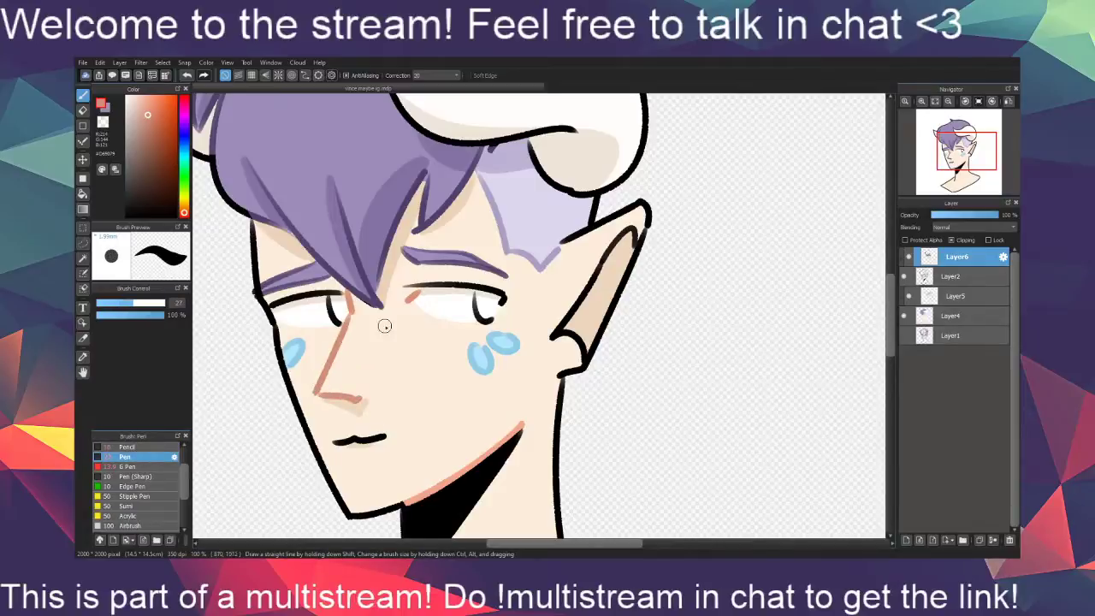
left_click_drag(422, 408, 460, 394)
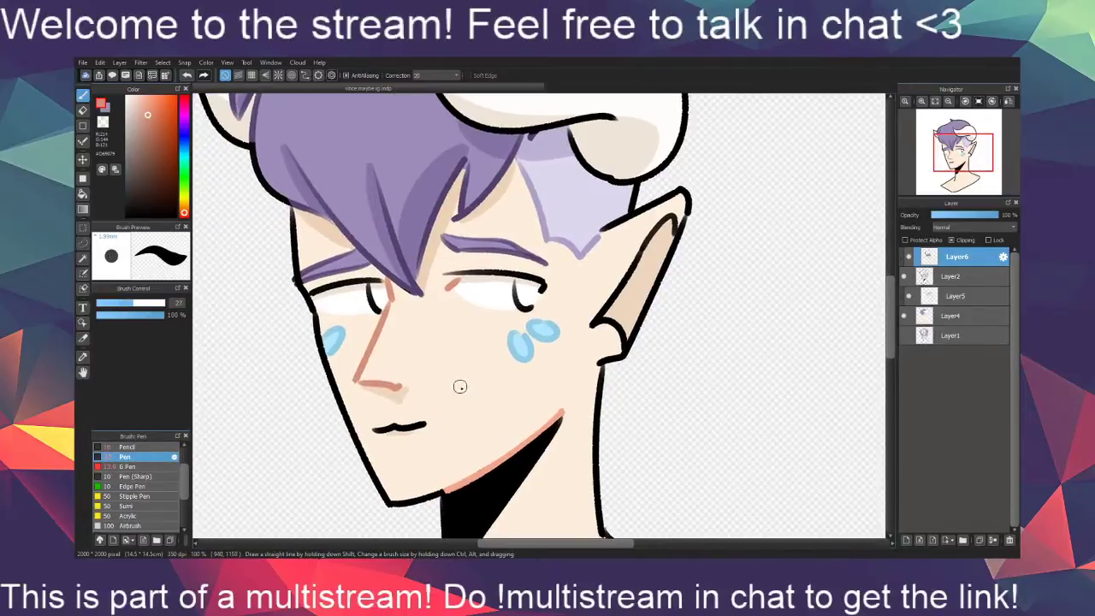
mouse_move(674, 234)
left_mouse_down()
mouse_move(677, 214)
mouse_move(596, 320)
left_mouse_up()
key("ctrl+z")
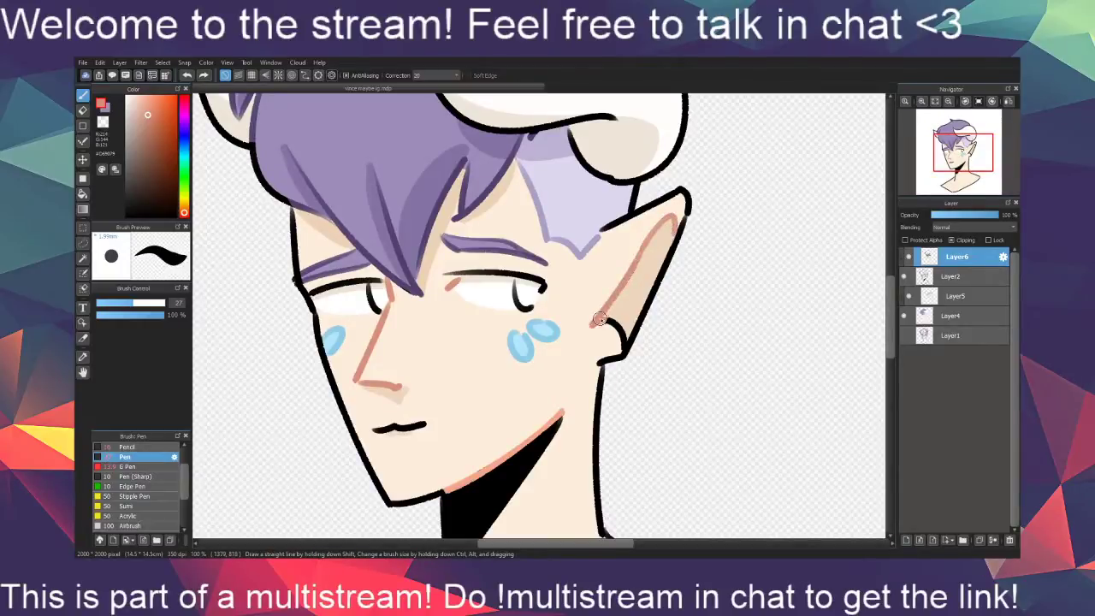
left_click_drag(599, 359, 624, 315)
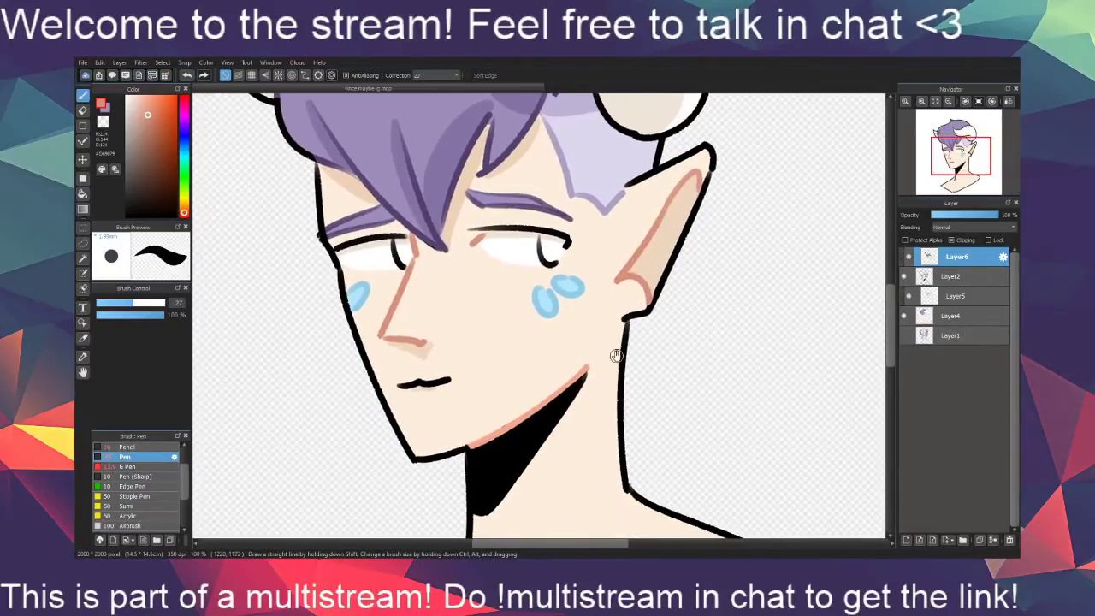
left_click_drag(400, 386, 432, 383)
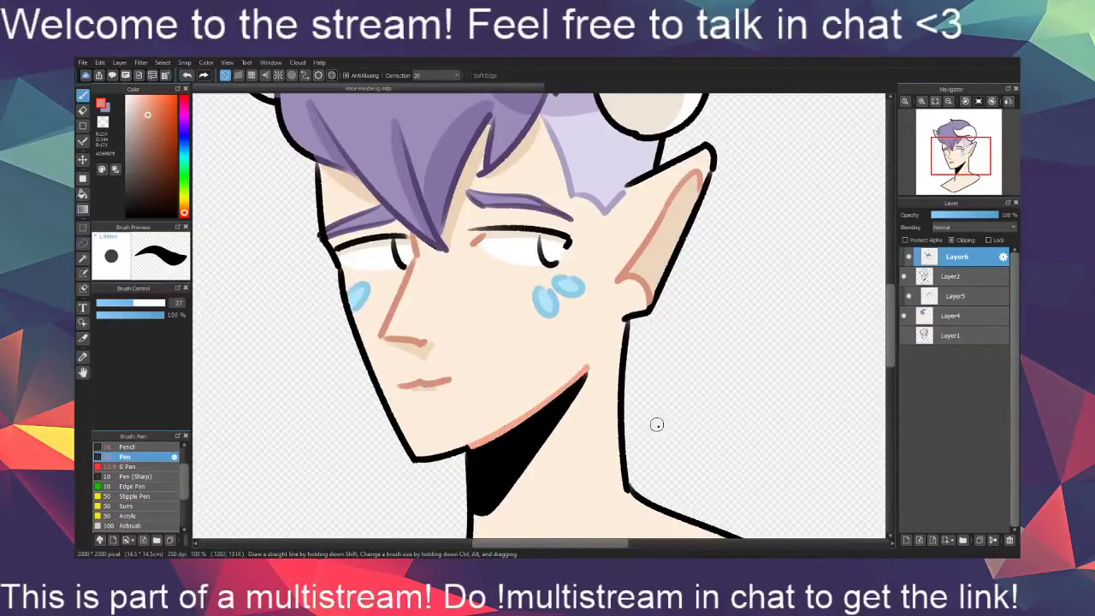
Recolour the short line at the base of the neck, below the black shadow, with the same salmon
left_click_drag(528, 356, 507, 461)
scroll(539, 462, "down", 1)
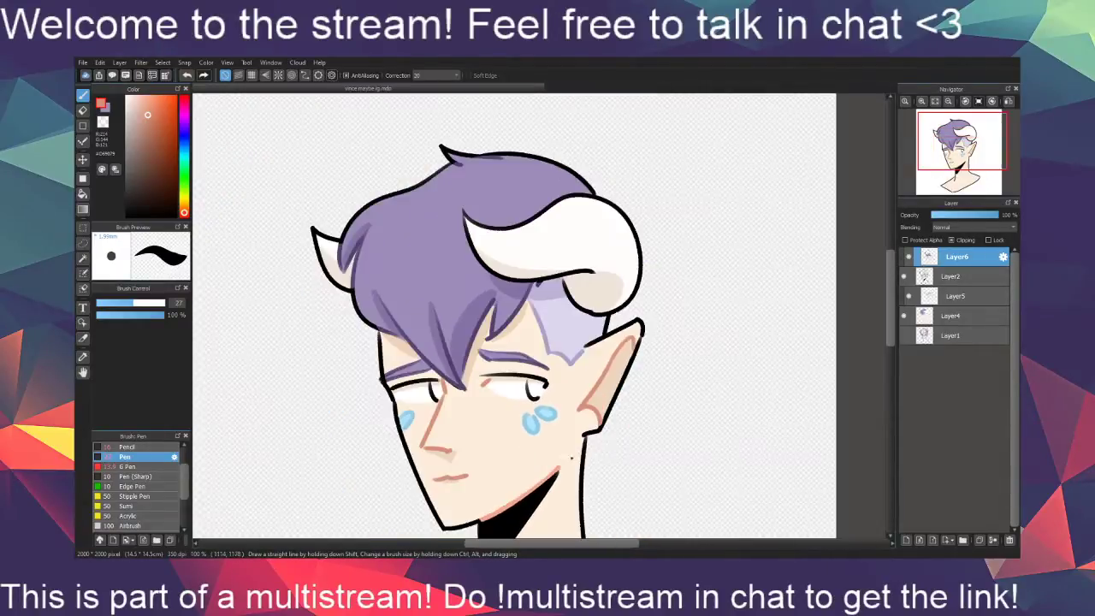
left_click_drag(609, 447, 593, 267)
left_click_drag(580, 429, 605, 256)
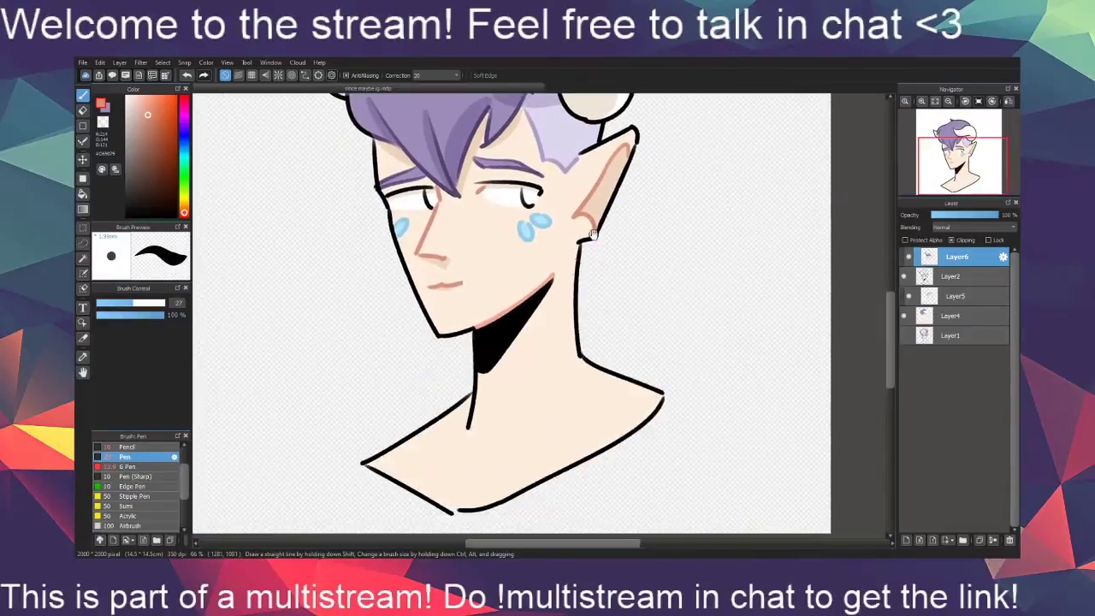
left_click_drag(481, 394, 464, 442)
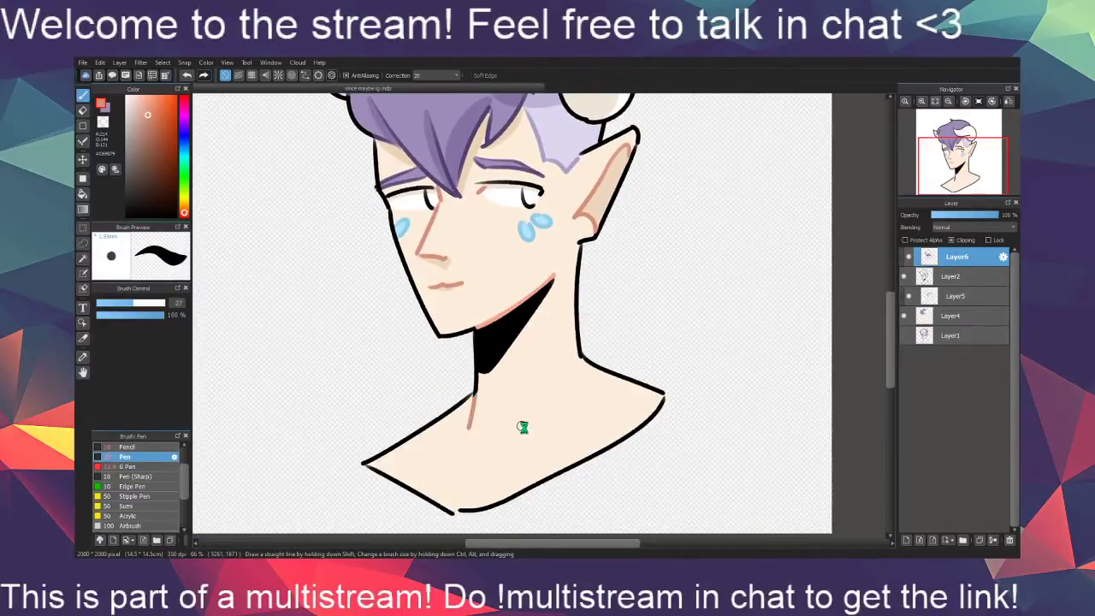
left_click_drag(556, 372, 536, 469)
left_click_drag(556, 428, 565, 482)
scroll(564, 482, "up", 1)
left_click_drag(568, 402, 581, 448)
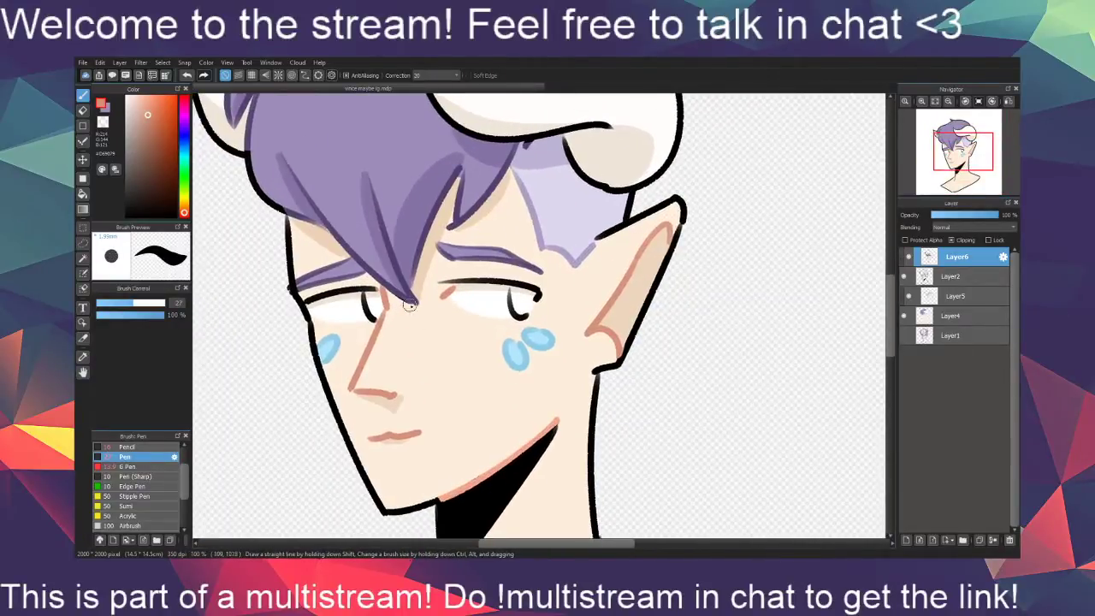
Recolour the near horn's outline where it overlaps the hair with a light beige sampled from the horn shading and brightened
left_click_drag(428, 317, 491, 486)
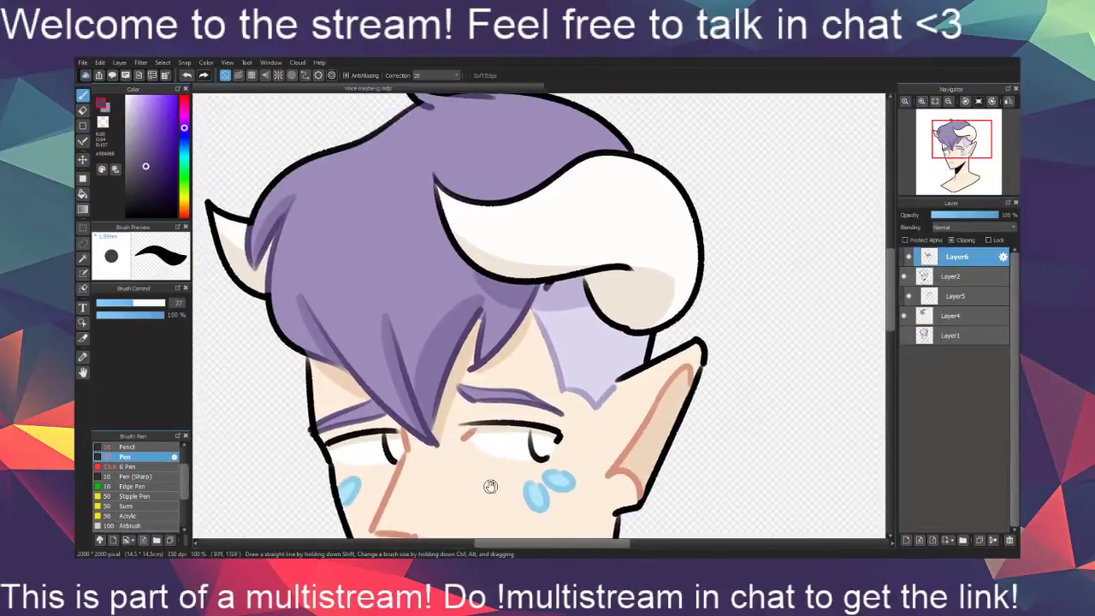
left_click(623, 282, "alt")
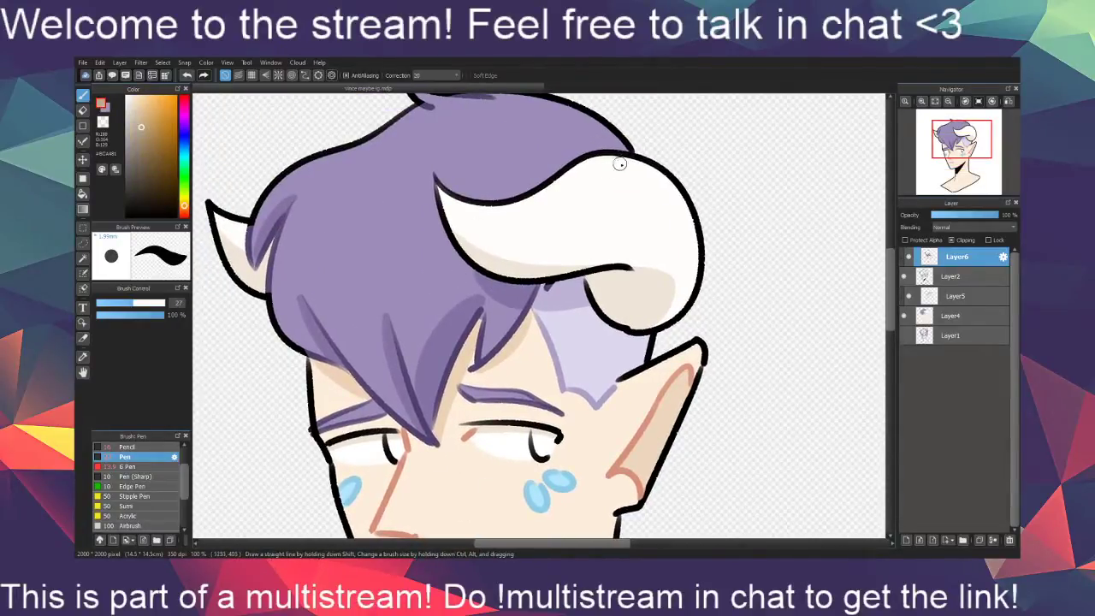
mouse_move(623, 164)
left_mouse_down()
mouse_move(524, 195)
mouse_move(579, 160)
mouse_move(521, 207)
left_mouse_up()
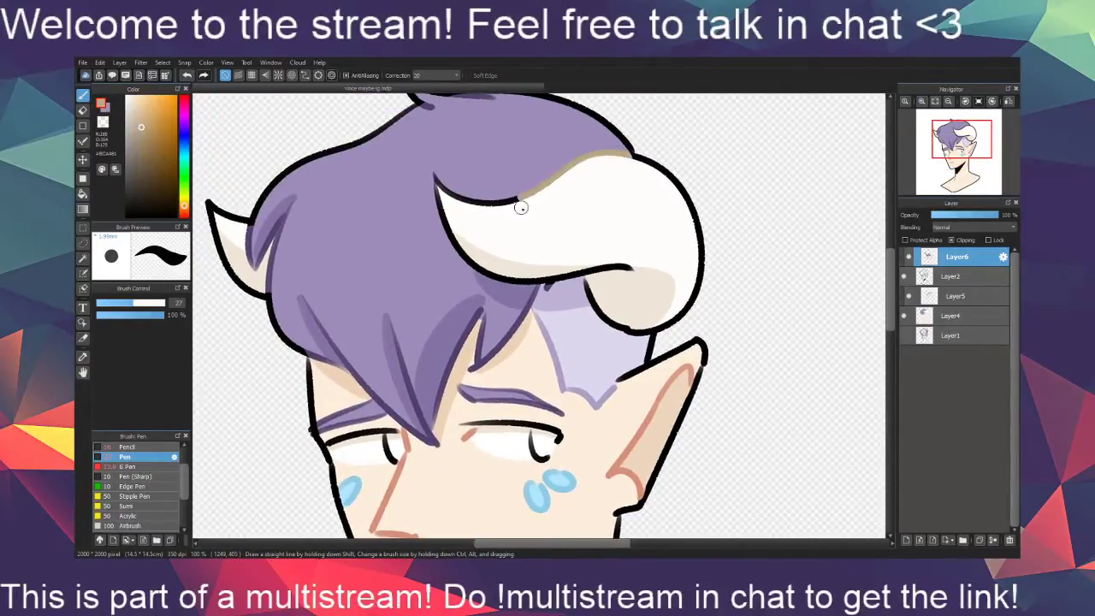
left_click(135, 105)
mouse_move(627, 166)
left_mouse_down()
mouse_move(515, 202)
mouse_move(529, 187)
mouse_move(493, 204)
mouse_move(436, 183)
mouse_move(503, 203)
mouse_move(435, 177)
mouse_move(470, 249)
mouse_move(444, 222)
mouse_move(485, 269)
mouse_move(466, 258)
mouse_move(518, 280)
mouse_move(640, 270)
mouse_move(585, 280)
mouse_move(590, 305)
mouse_move(618, 326)
mouse_move(647, 321)
mouse_move(642, 336)
mouse_move(584, 284)
mouse_move(555, 303)
mouse_move(522, 316)
left_mouse_up()
Touch up the small hair line beneath the near horn with sampled shades of the hair purple
left_click(522, 317, "alt")
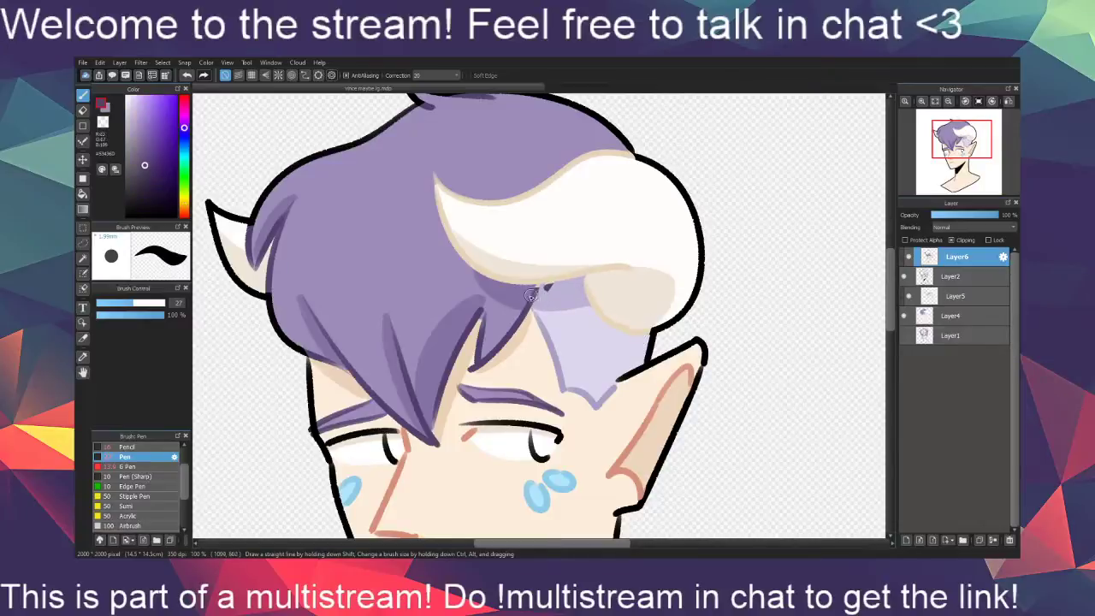
left_click(545, 334, "alt")
scroll(655, 436, "down", 1)
scroll(656, 436, "down", 2)
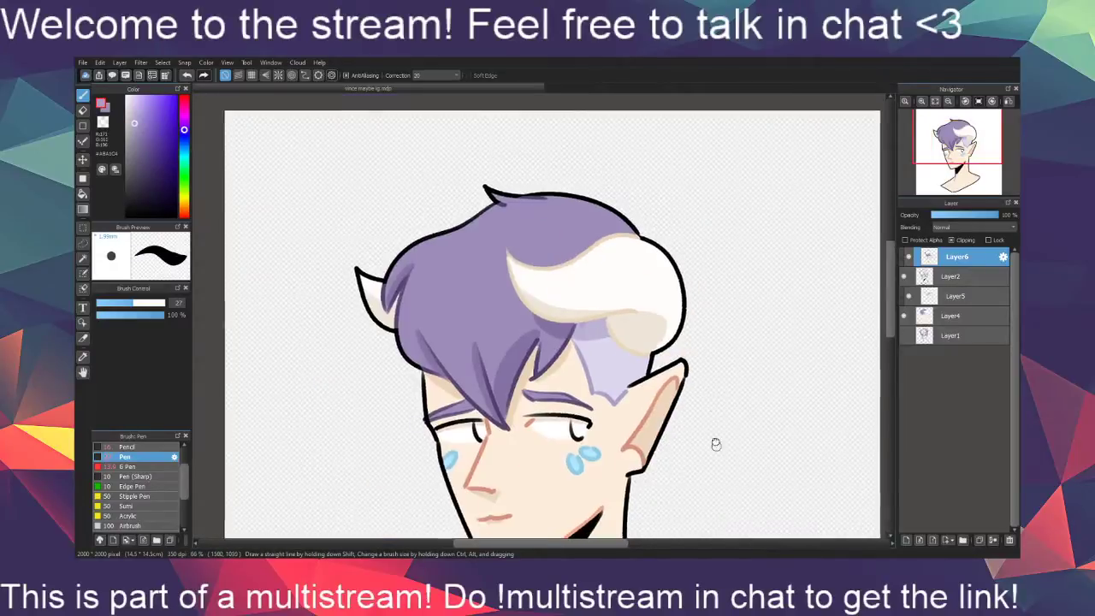
mouse_move(679, 457)
left_mouse_down()
mouse_move(671, 445)
mouse_move(687, 474)
mouse_move(687, 450)
left_mouse_up()
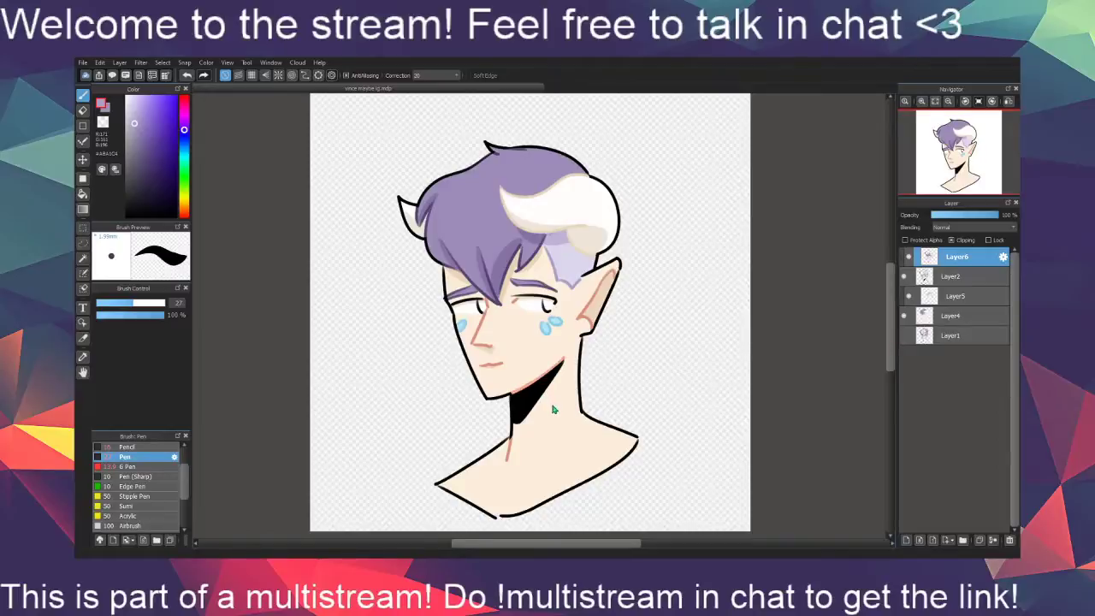
Crop the canvas around the bust to 1500 × 1850 pixels
left_click(588, 438)
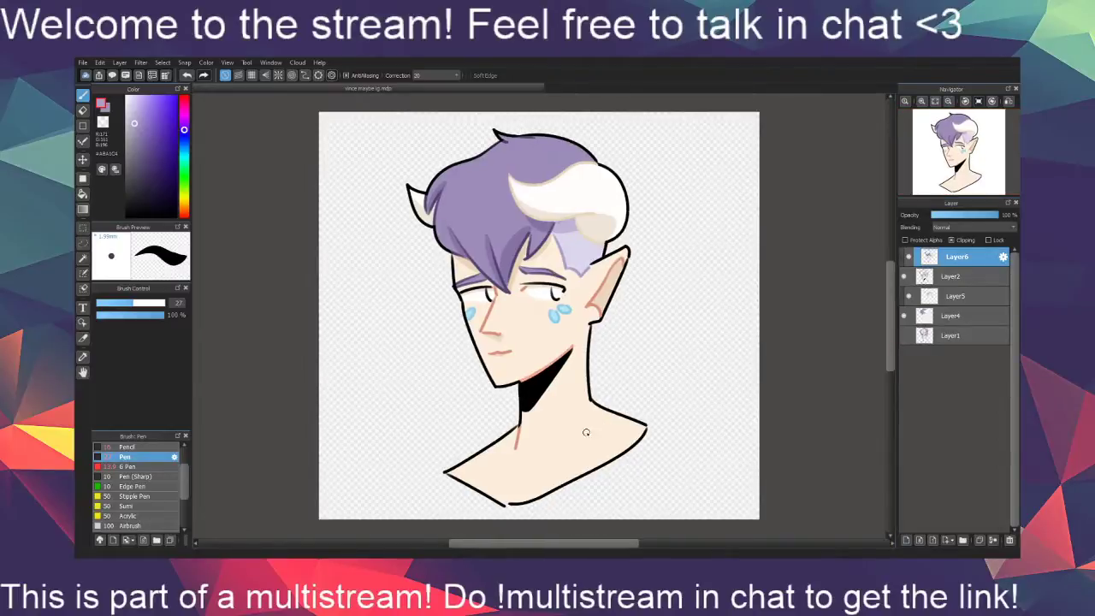
left_click(101, 64)
key("ctrl+z")
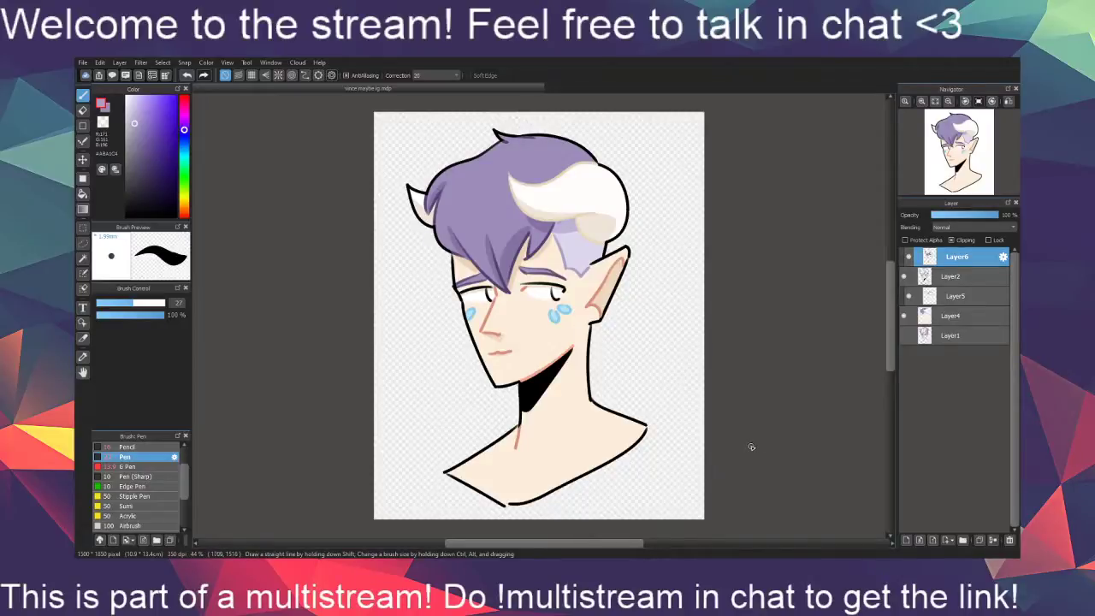
Add a new layer at the very bottom of the stack and fill it with a pale yellow background
left_click(940, 339)
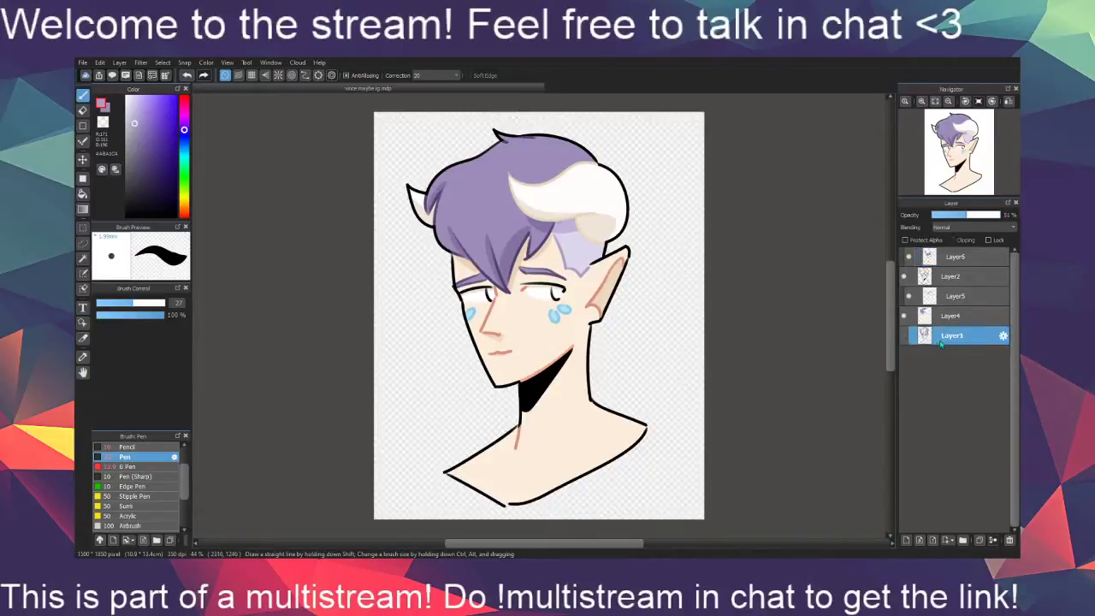
left_click(906, 540)
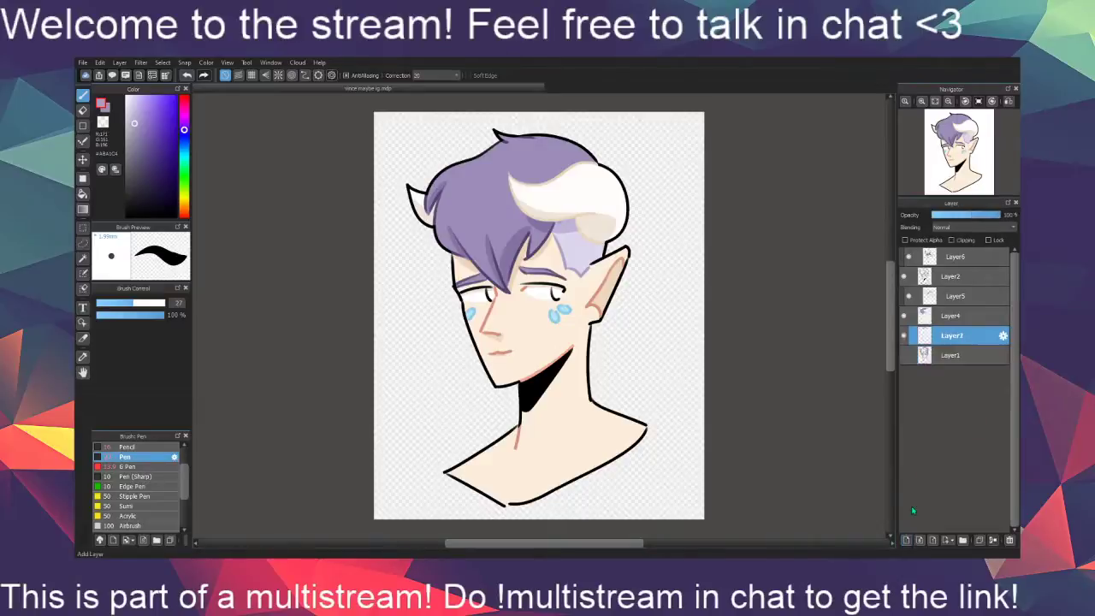
left_click_drag(946, 335, 920, 380)
left_click_drag(185, 200, 184, 202)
left_click_drag(131, 111, 135, 97)
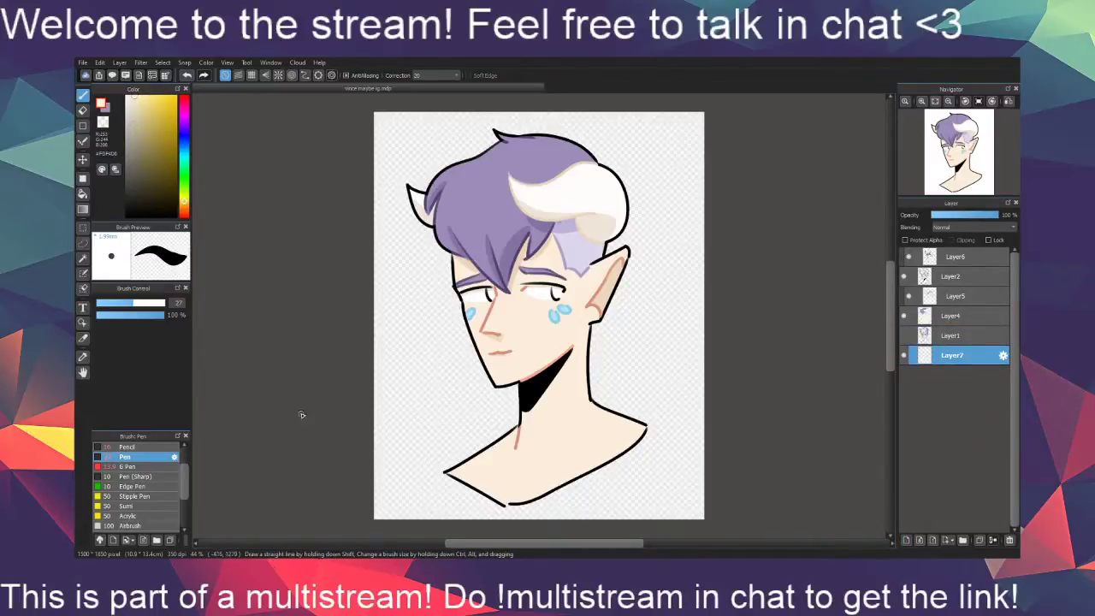
key("Insert")
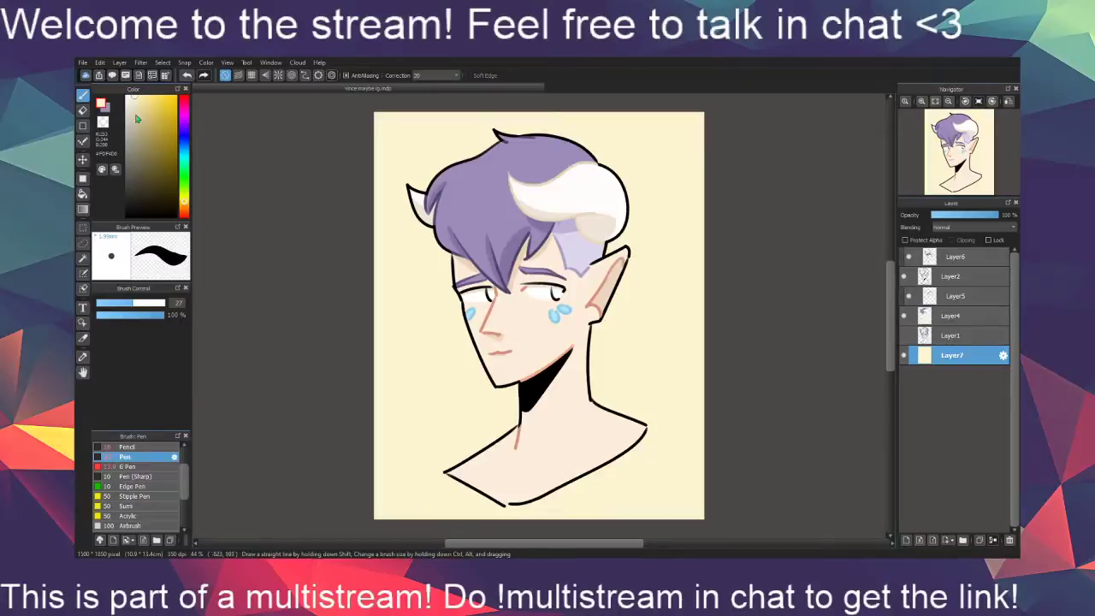
left_click_drag(138, 99, 141, 95)
left_click(384, 447)
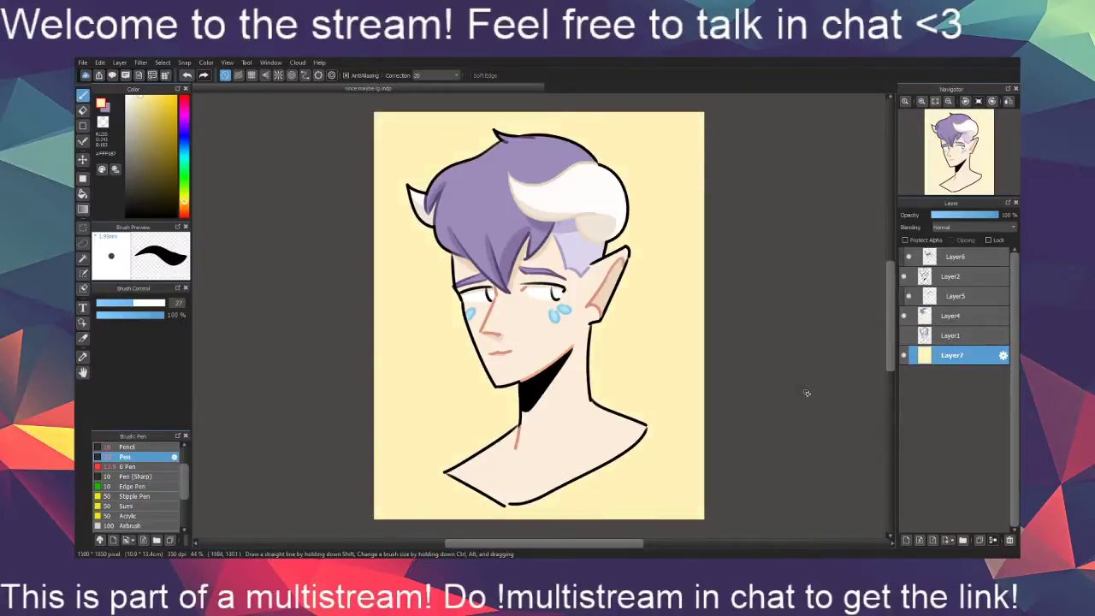
Select the whole bust by picking the background with the Magic Wand on Layer2 and inverting the selection
left_click(950, 260)
left_click(939, 281)
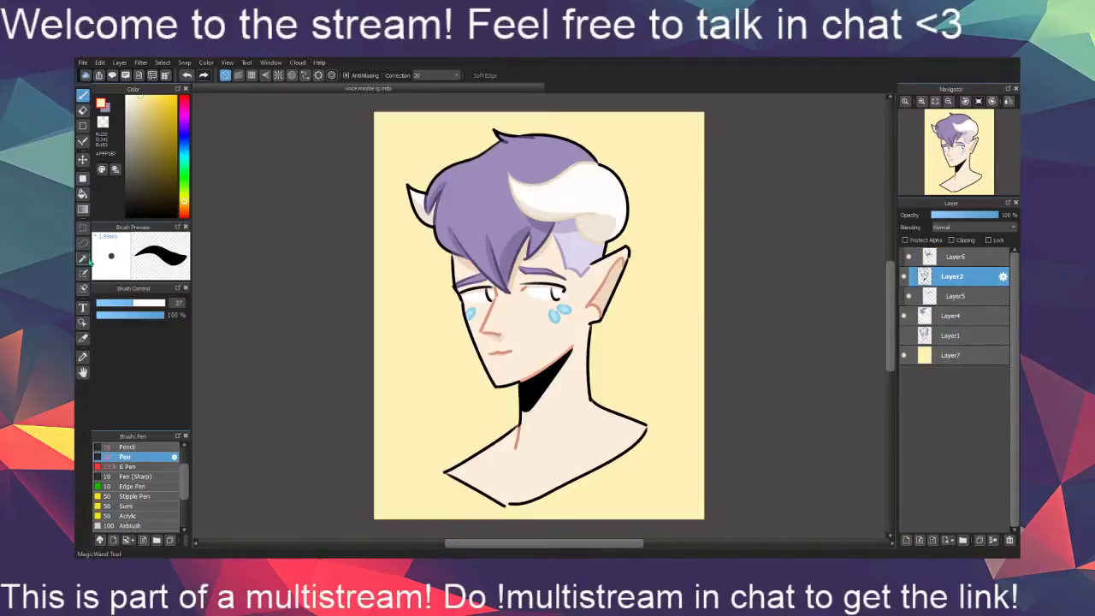
left_click(84, 258)
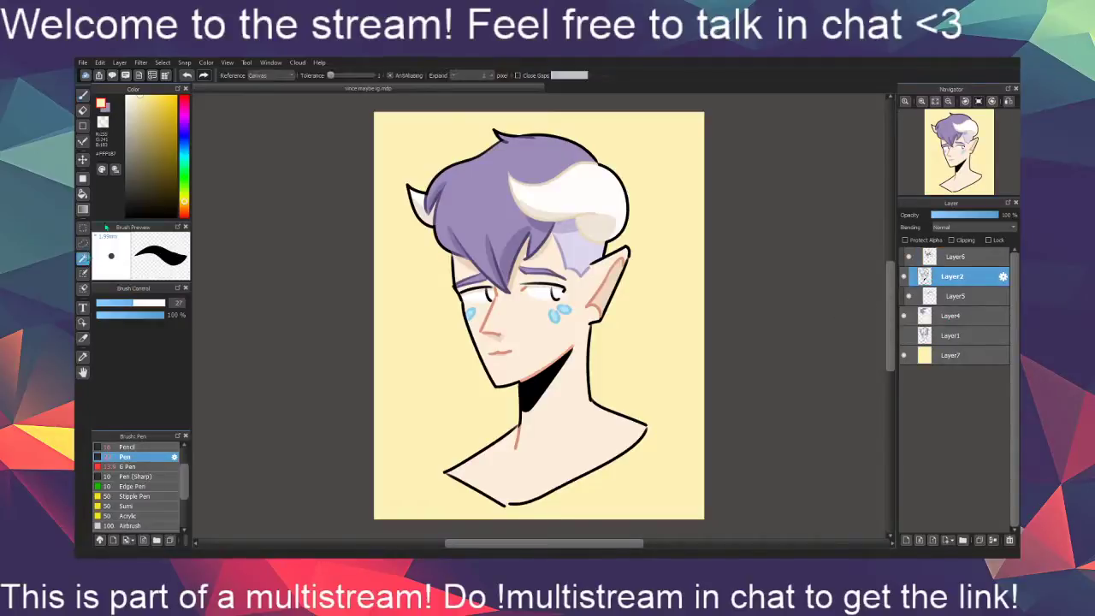
left_click(420, 300)
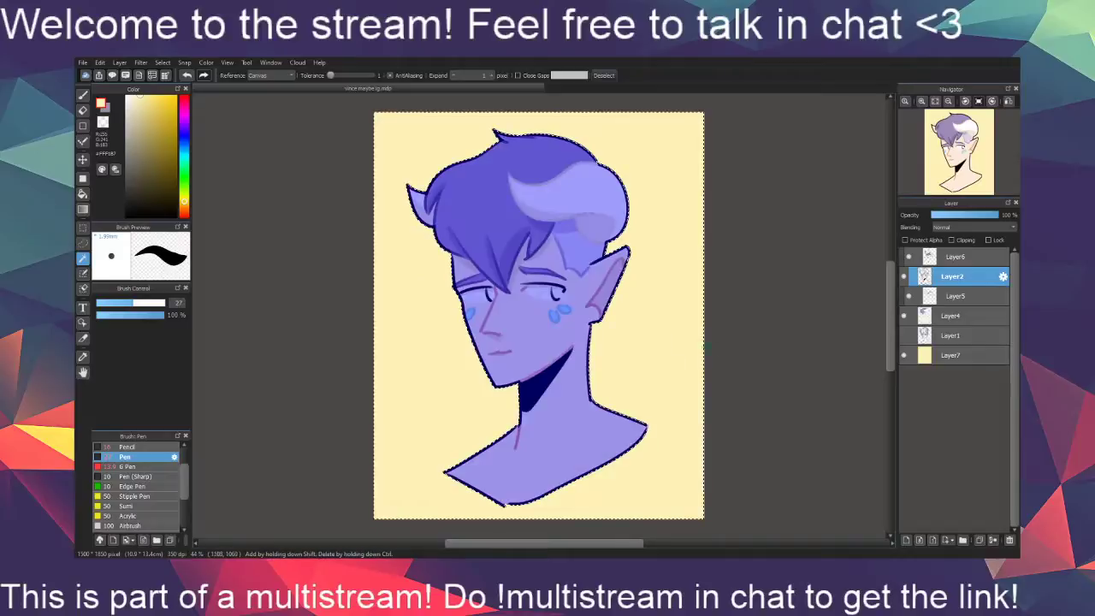
left_click(162, 64)
key("ctrl+i")
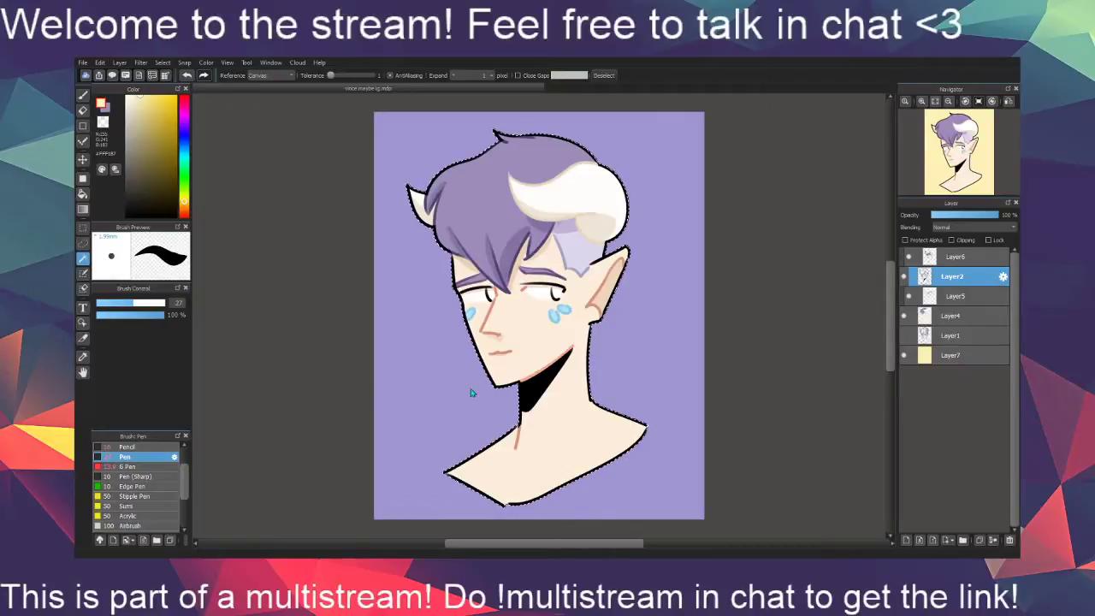
Expand the selection, fill it with white on the yellow background layer as a border around the bust, deselect and close the program
left_click(562, 332)
left_click(941, 355)
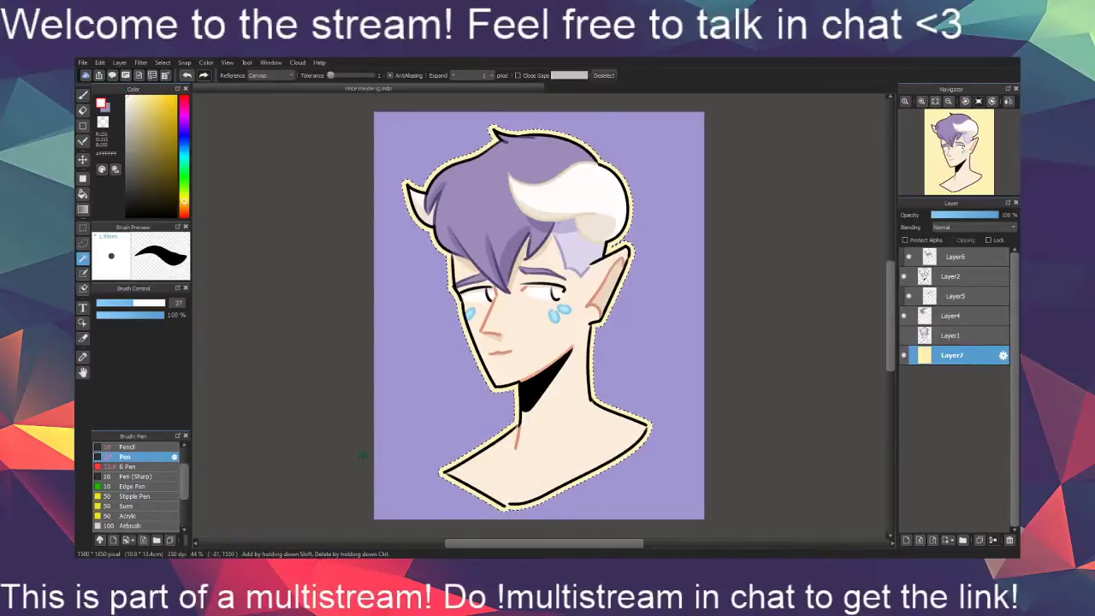
key("ctrl+d")
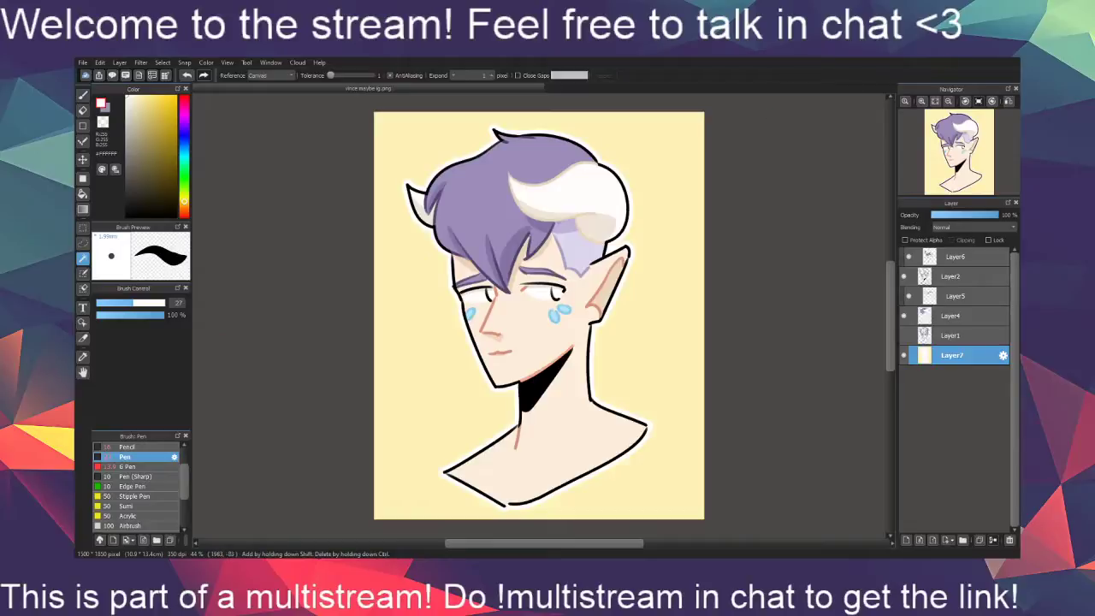
left_click(1009, 52)
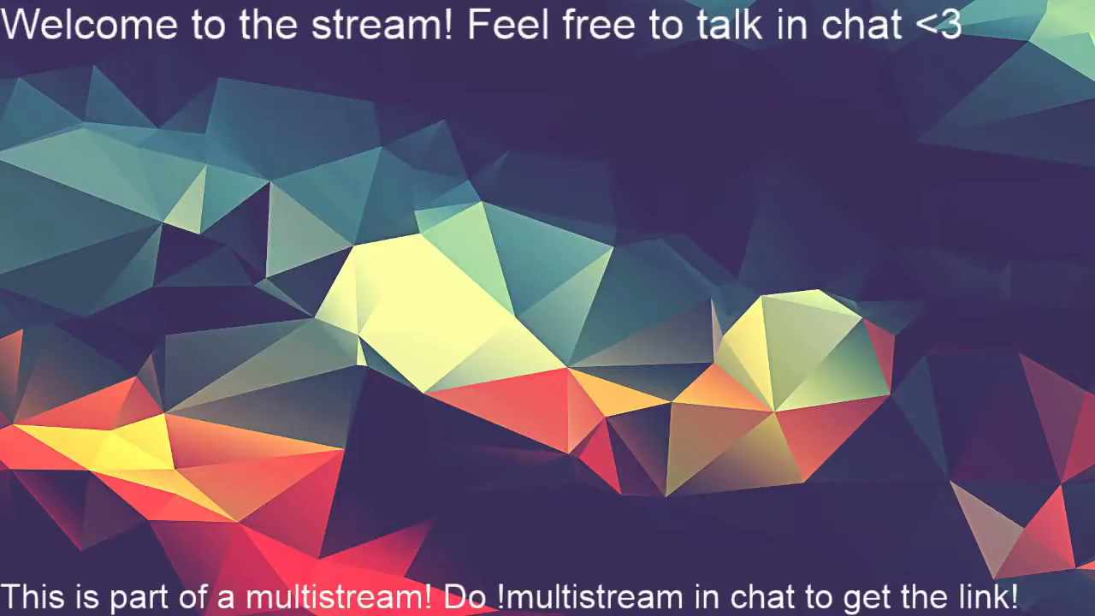